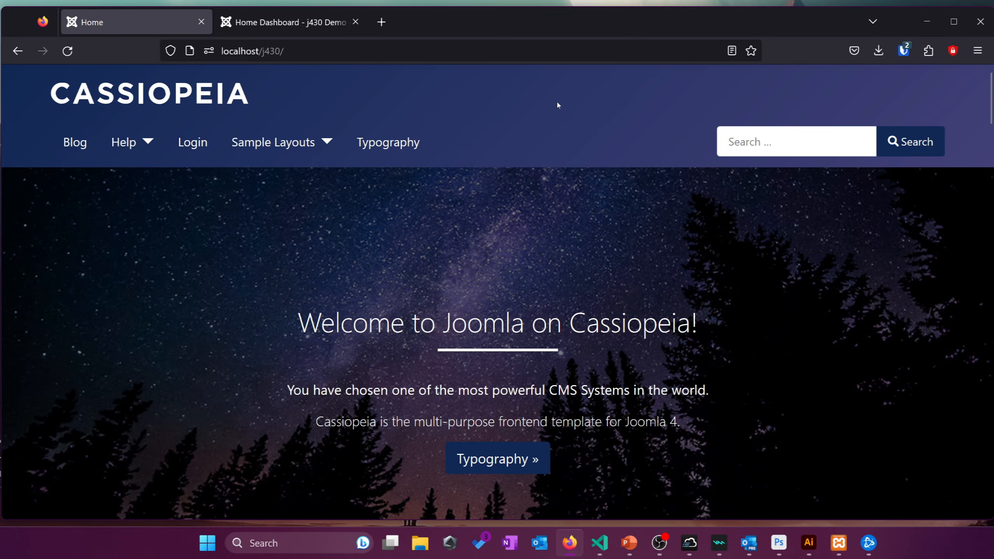
Scroll through the Cassiopeia front page, then switch back to the admin Home Dashboard tab
click(309, 29)
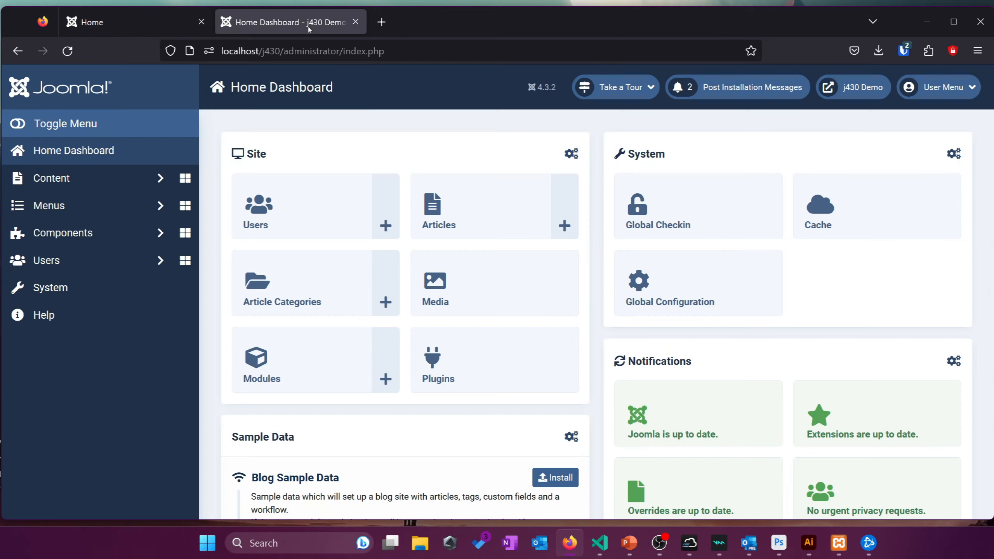
click(125, 28)
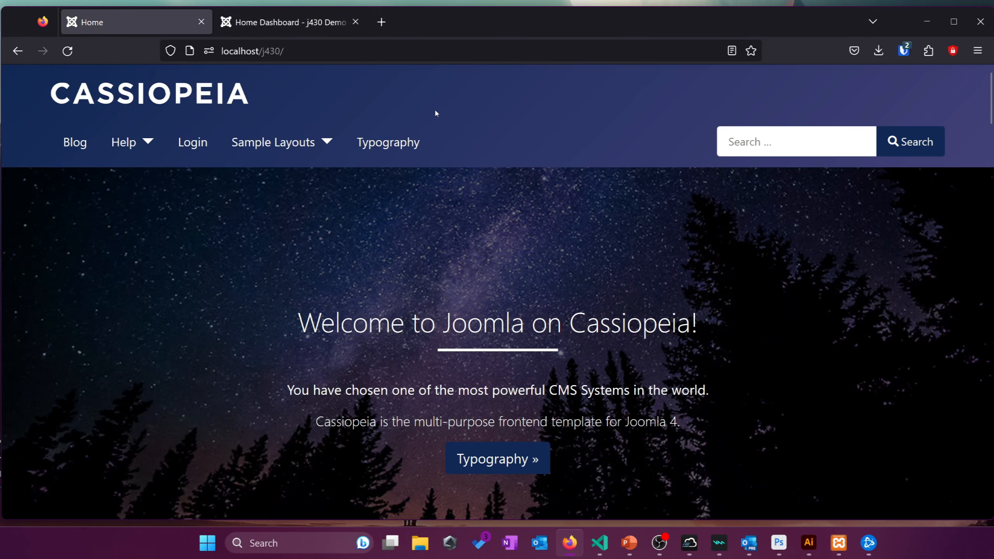
scroll(436, 111, down, 3)
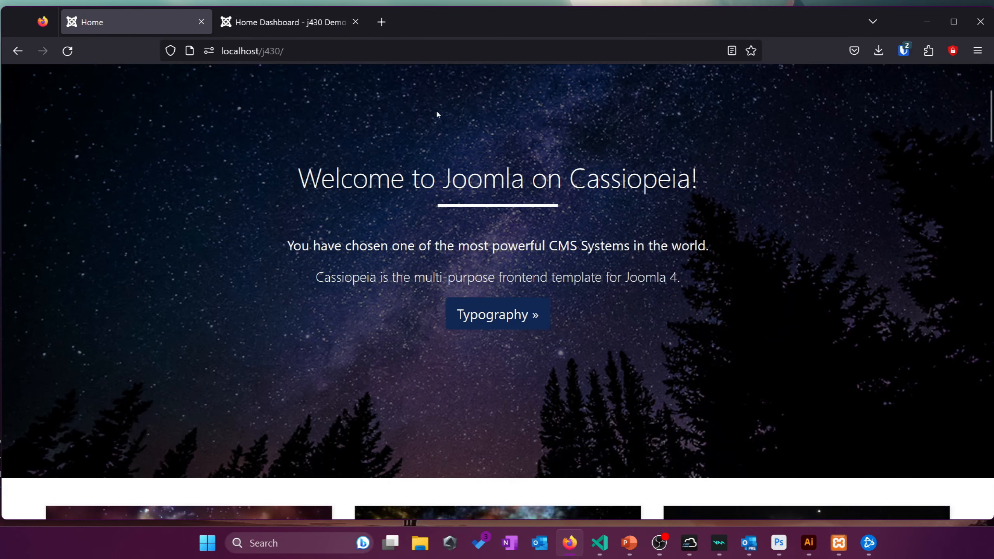
scroll(436, 111, down, 3)
scroll(436, 109, down, 3)
scroll(336, 176, up, 7)
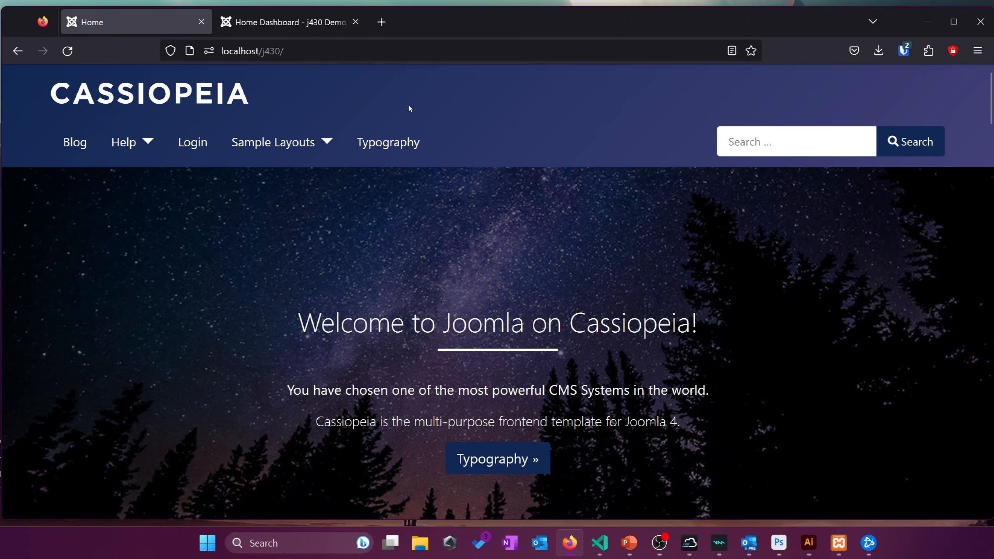
click(263, 29)
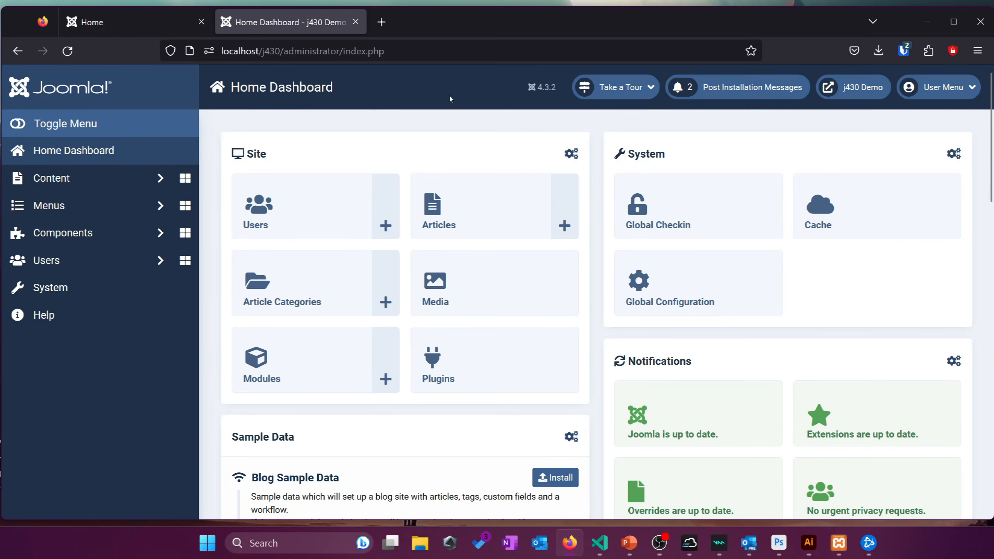
right_click(477, 124)
click(396, 138)
Expand Users in the sidebar and open Manage, showing the single Super Users account
click(117, 260)
scroll(103, 219, down, 2)
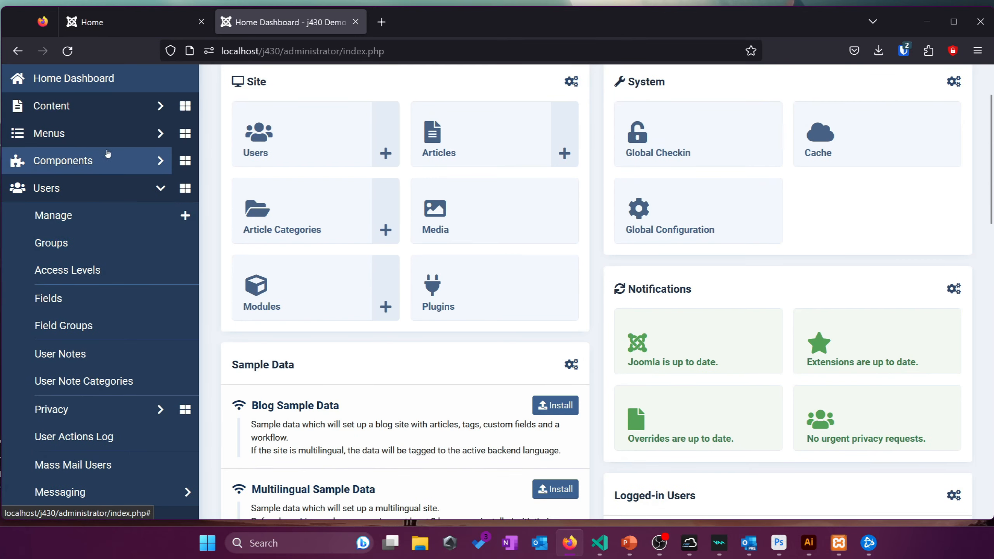
scroll(98, 160, up, 2)
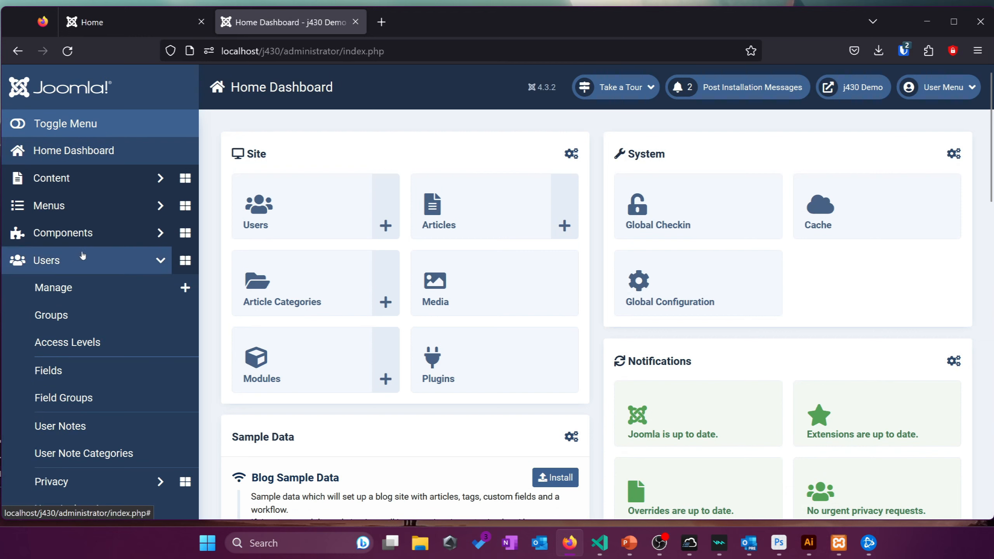
scroll(113, 255, down, 2)
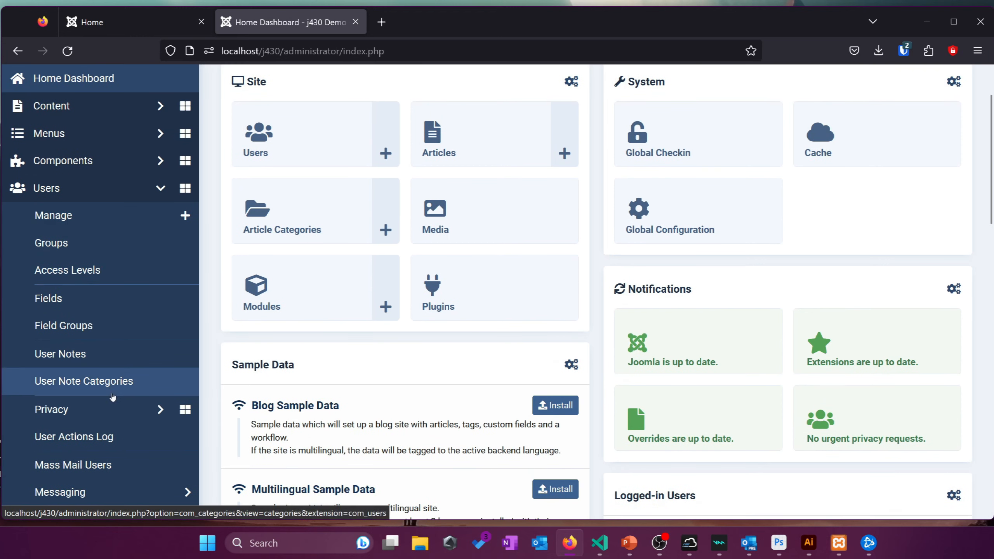
scroll(117, 392, down, 2)
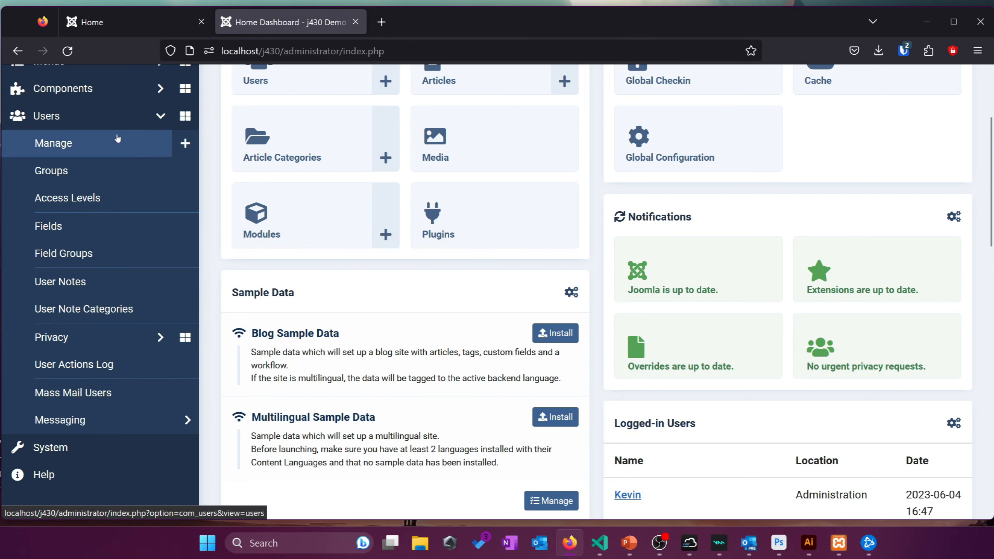
click(89, 142)
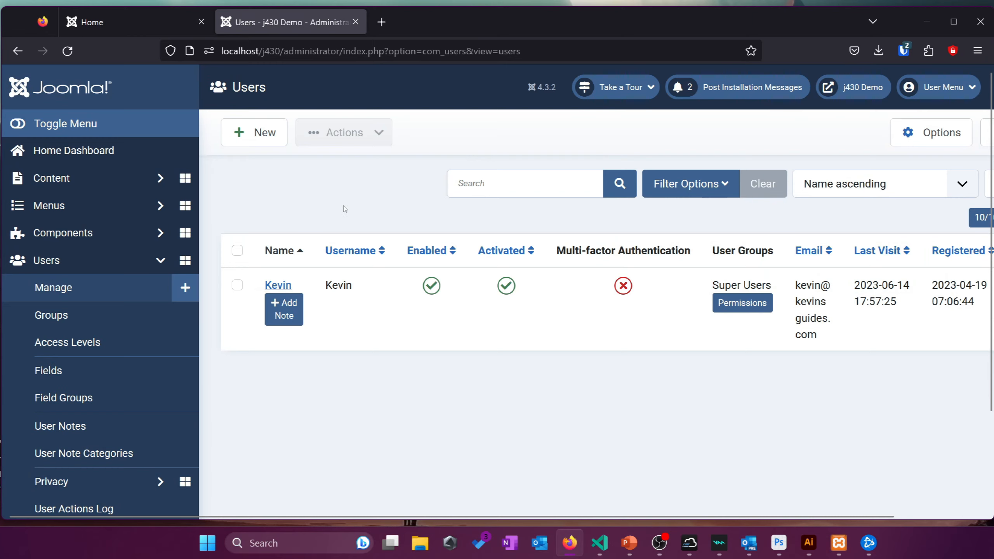
scroll(612, 257, down, 3)
scroll(612, 256, up, 2)
scroll(612, 257, down, 2)
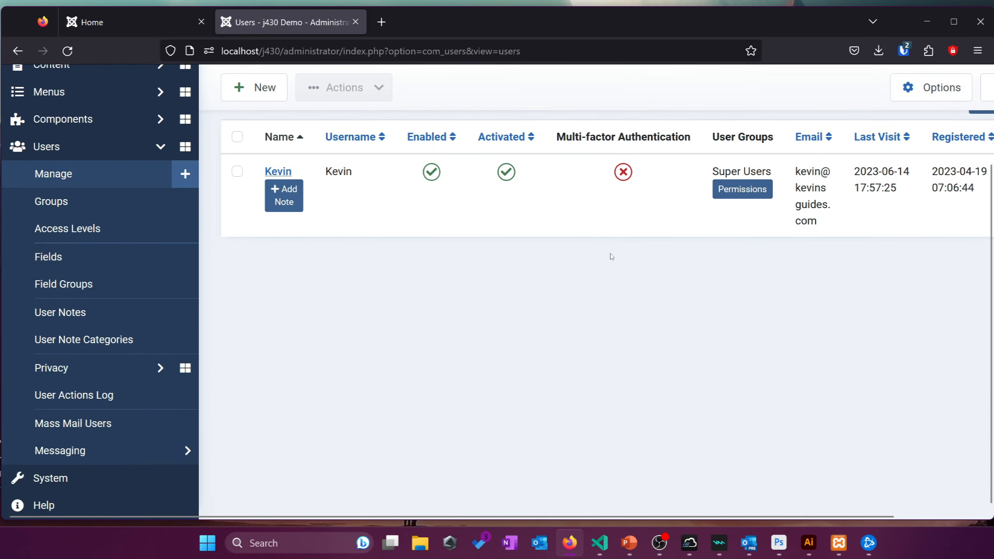
scroll(611, 257, up, 3)
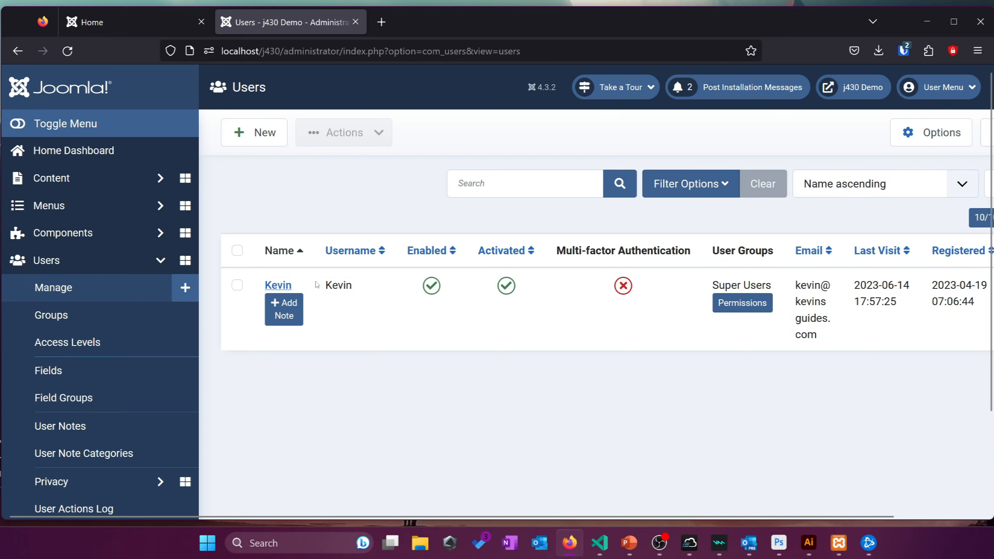
click(278, 286)
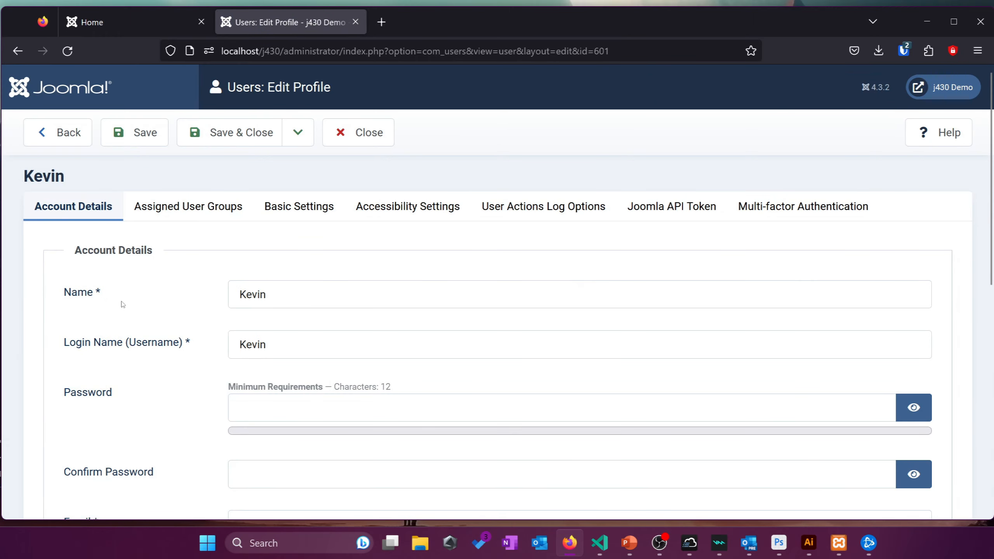
scroll(119, 302, down, 2)
scroll(323, 267, down, 7)
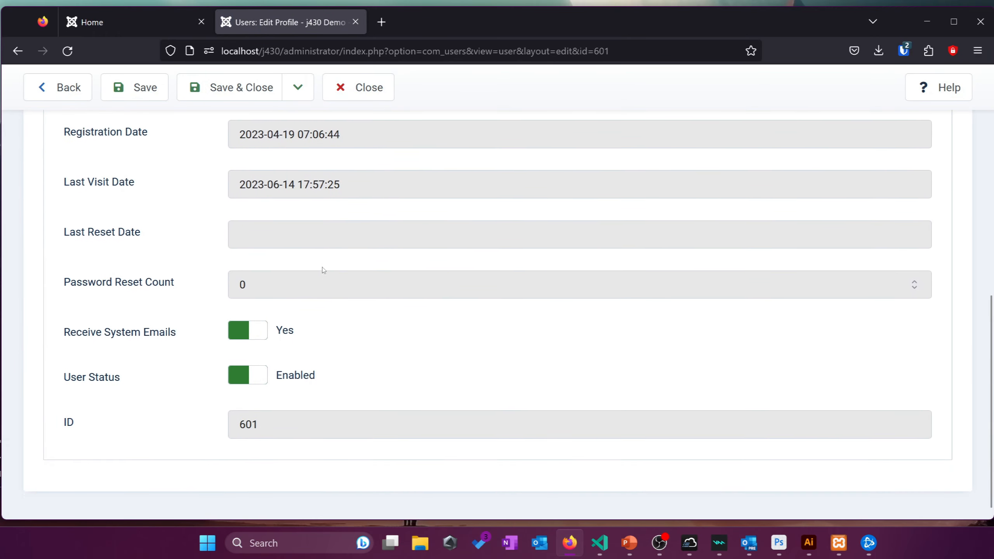
scroll(323, 270, up, 7)
click(203, 215)
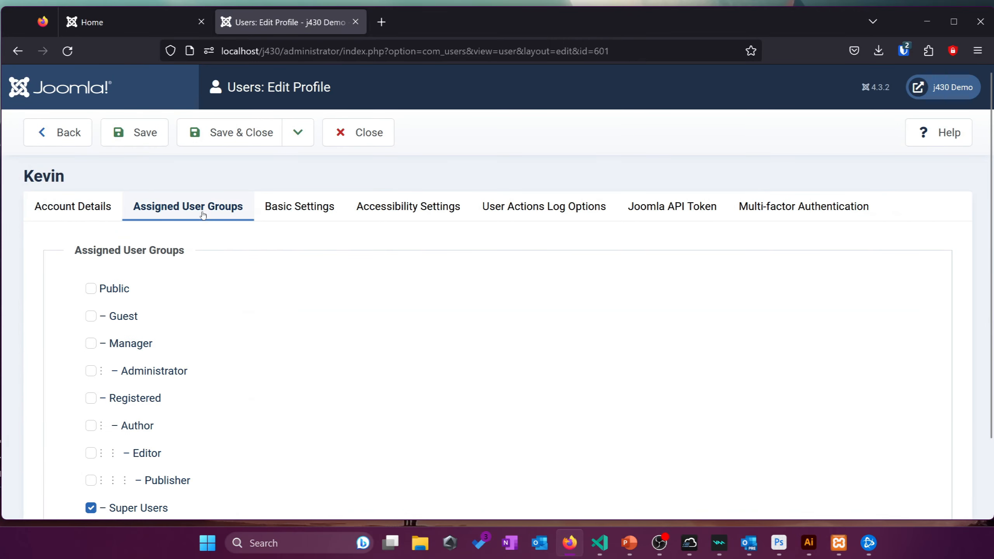
scroll(186, 268, down, 2)
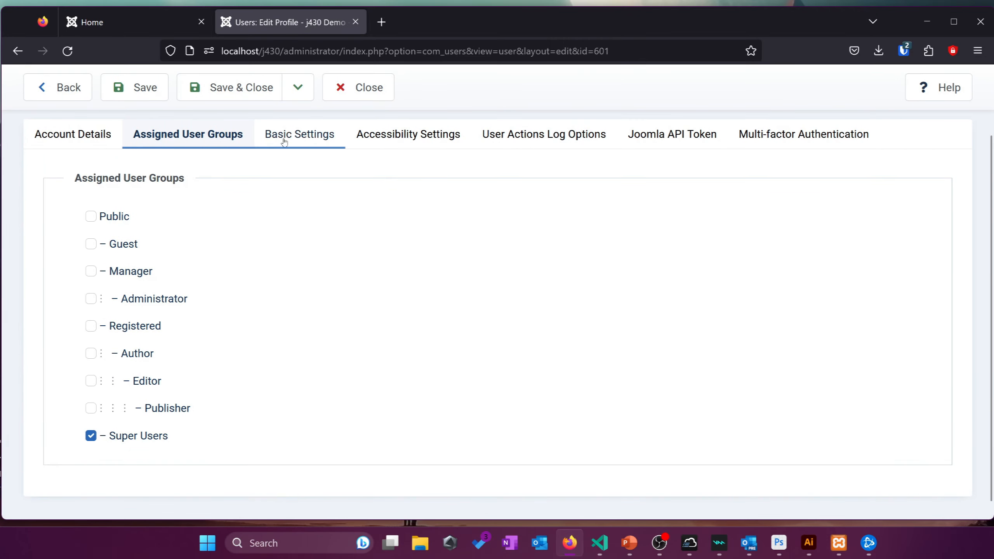
click(291, 128)
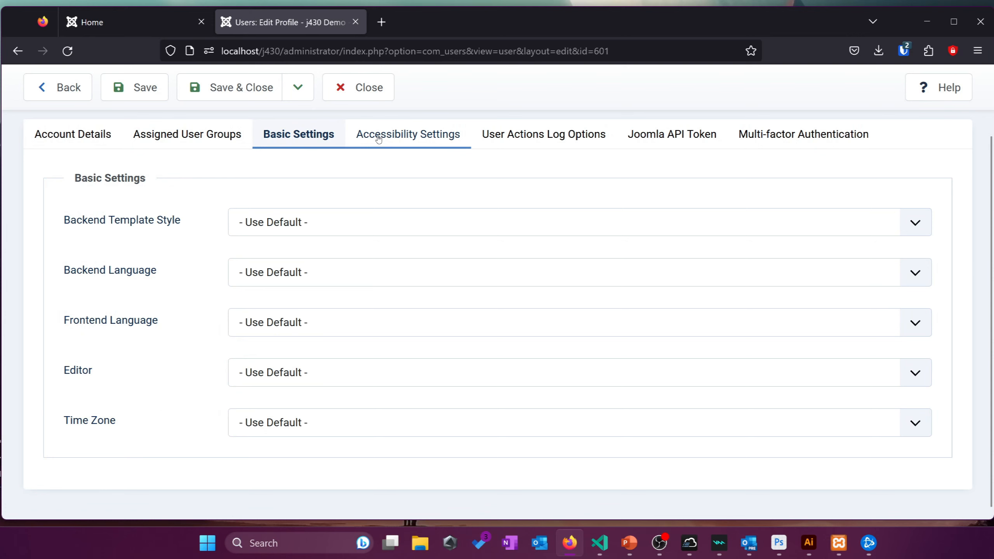
click(363, 89)
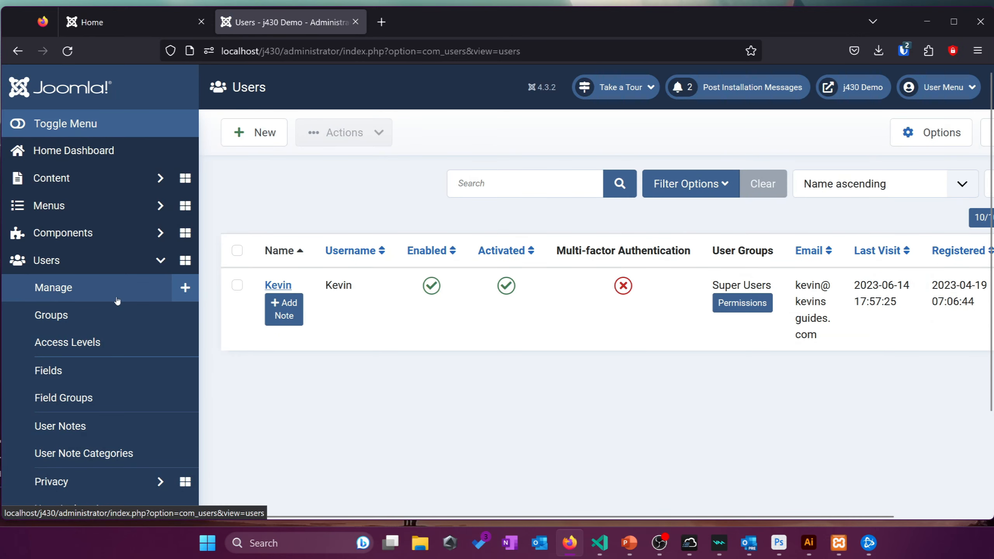
Open the User Groups list from the Users sidebar menu
scroll(411, 372, down, 3)
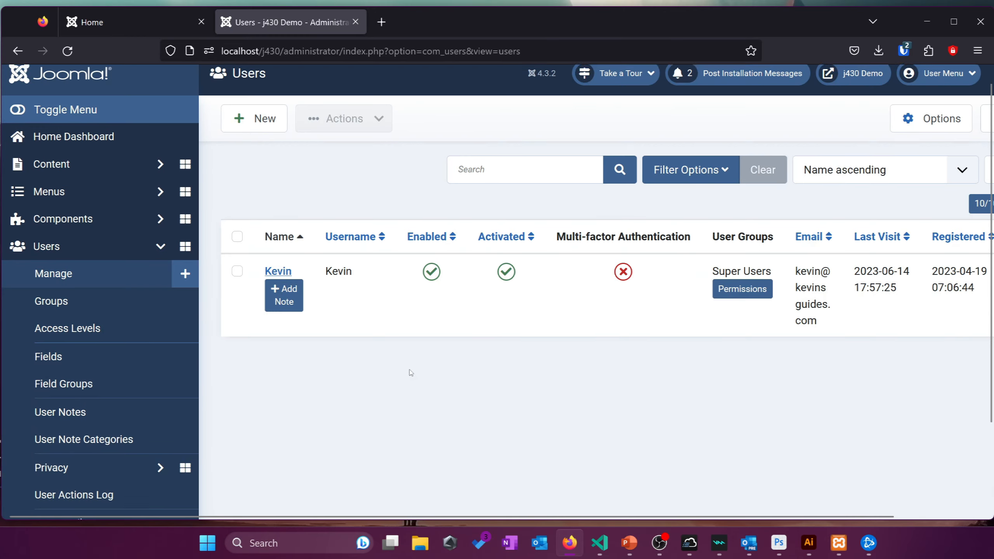
click(149, 251)
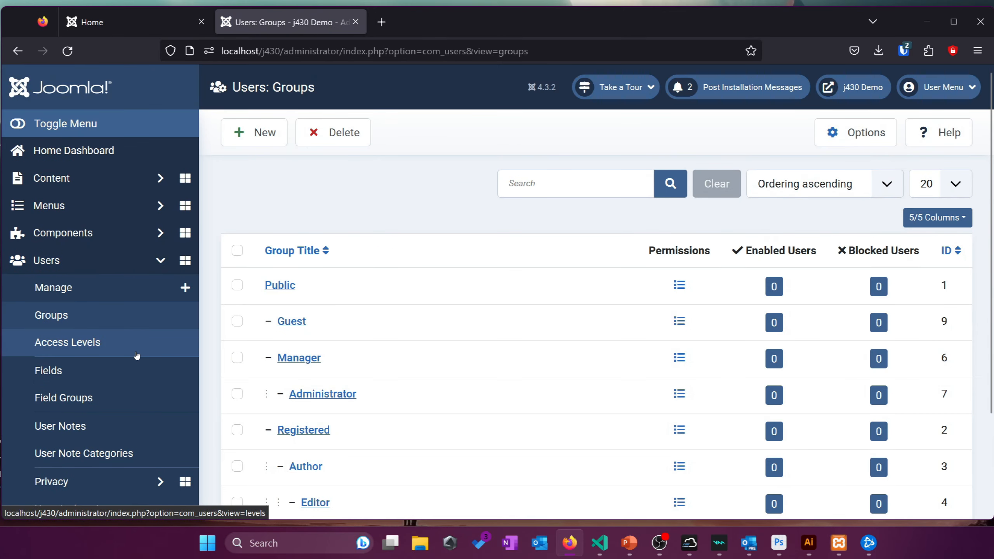
scroll(603, 235, down, 3)
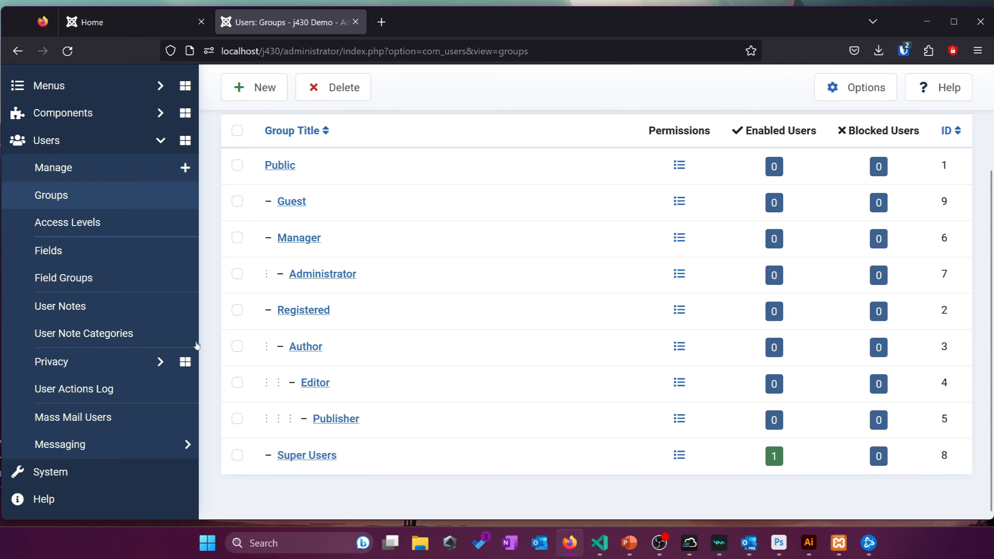
Open Viewing Access Levels: Public, Guest, Registered, Special and Super Users
click(133, 231)
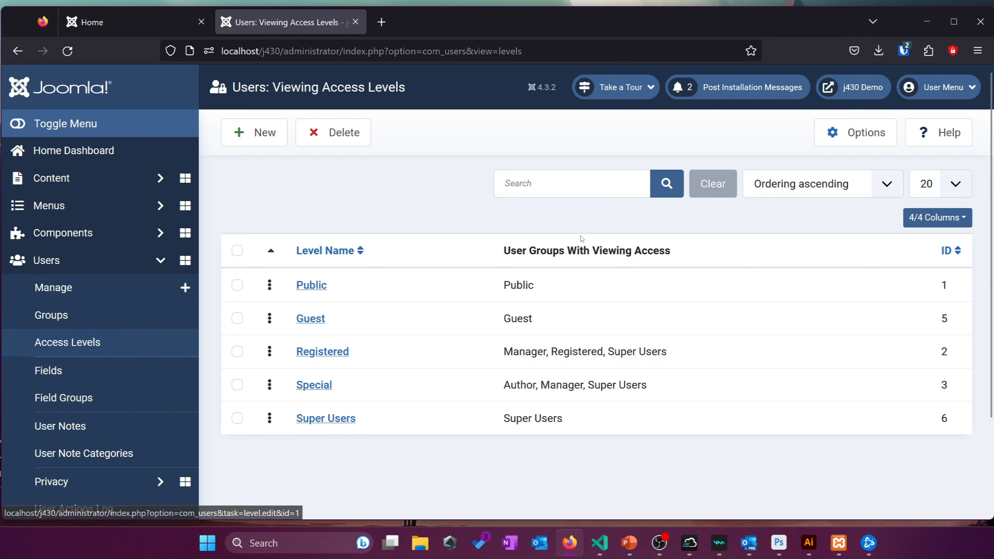
drag(494, 254, 737, 237)
click(738, 238)
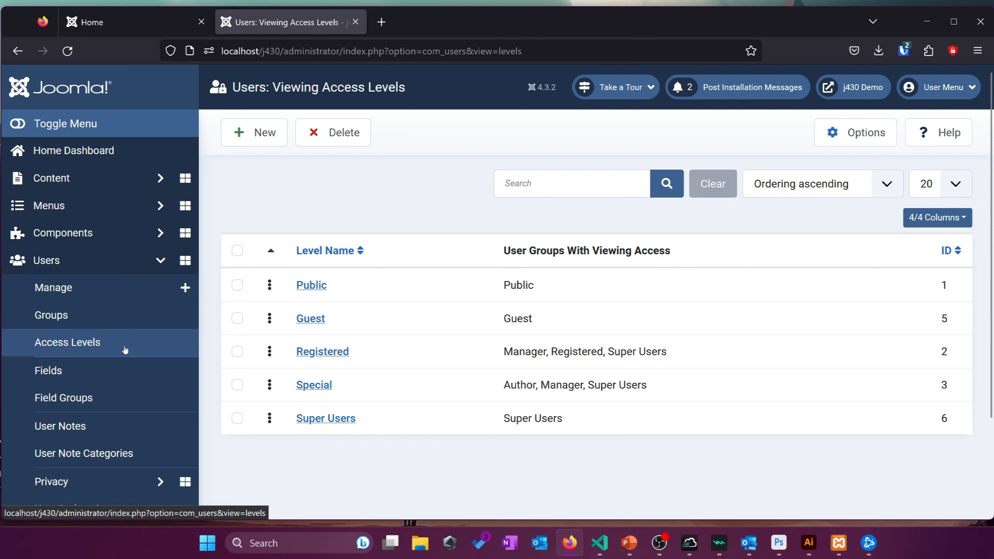
View the empty user Fields list, then the empty Field Groups page
click(127, 378)
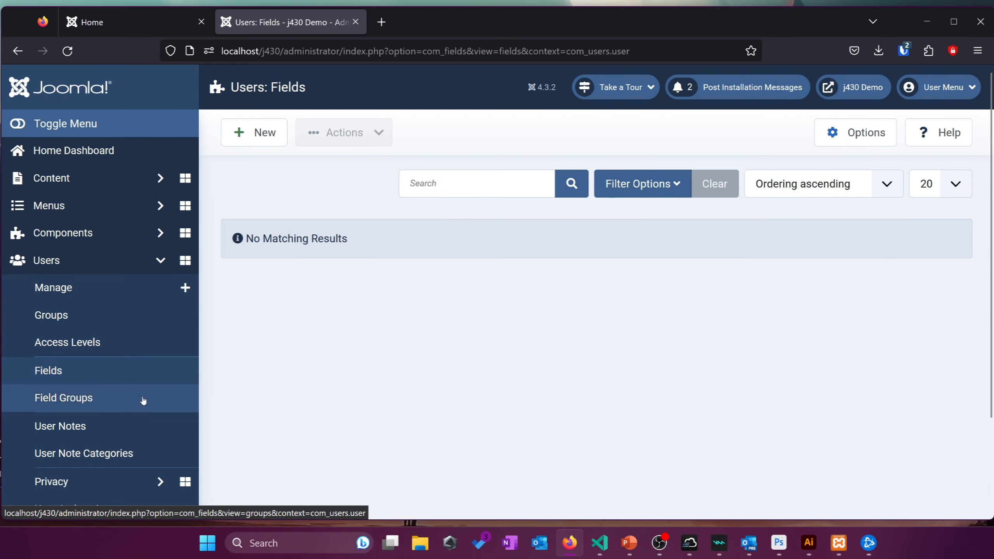
click(143, 400)
click(156, 383)
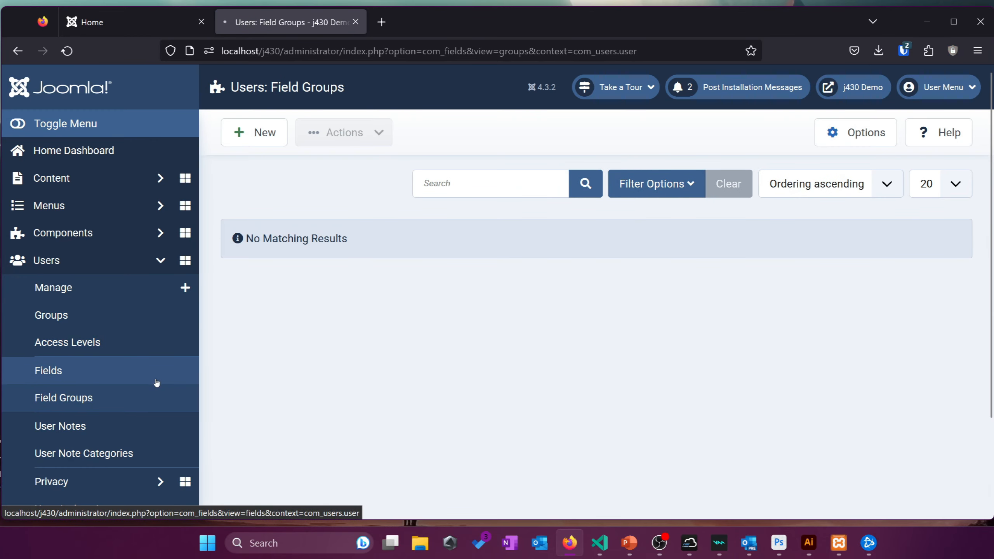
click(142, 396)
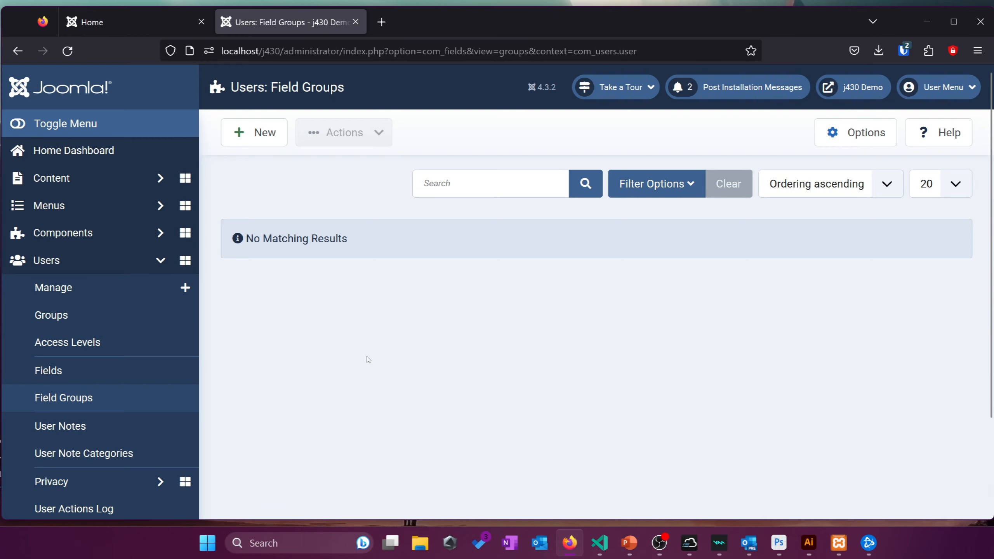
drag(334, 379, 312, 383)
scroll(265, 387, down, 2)
click(301, 347)
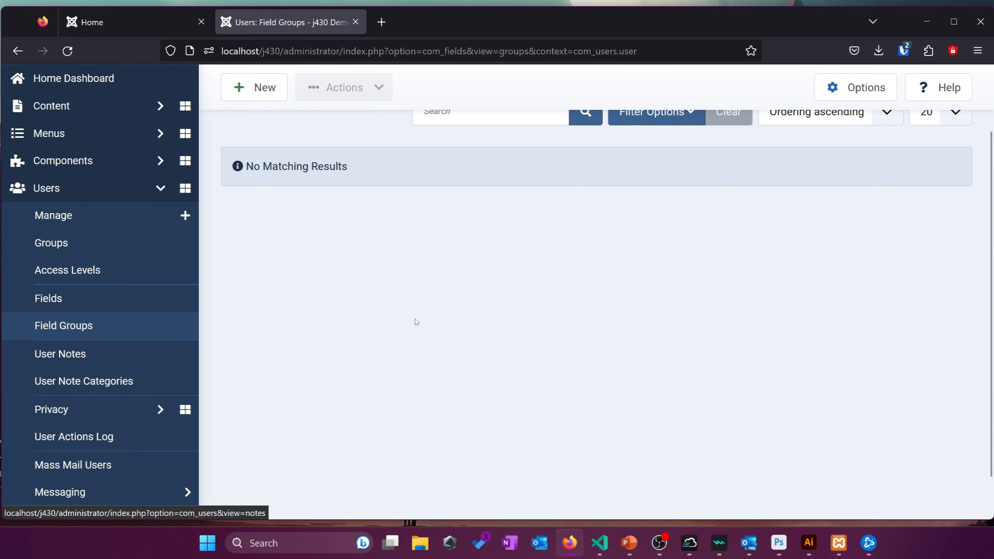
Open the empty User Notes page and scroll through it
click(161, 353)
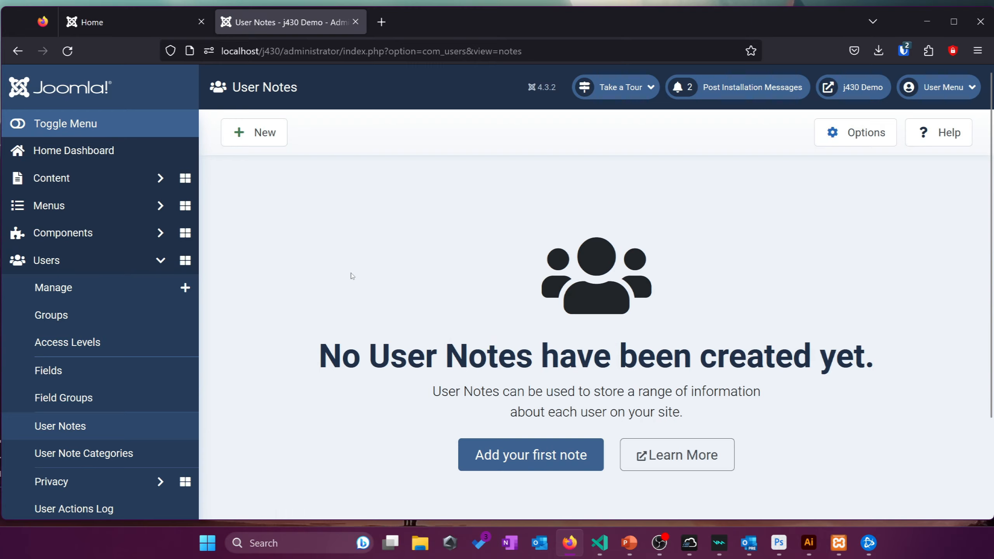
scroll(331, 270, down, 3)
scroll(329, 262, up, 3)
scroll(220, 431, down, 2)
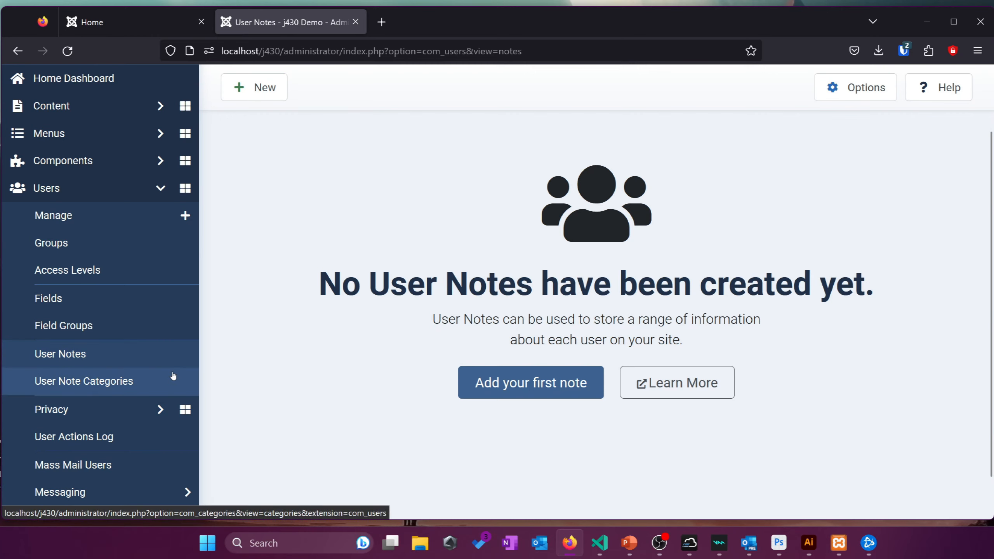
Expand Privacy under Users and open the Information Requests page
click(96, 408)
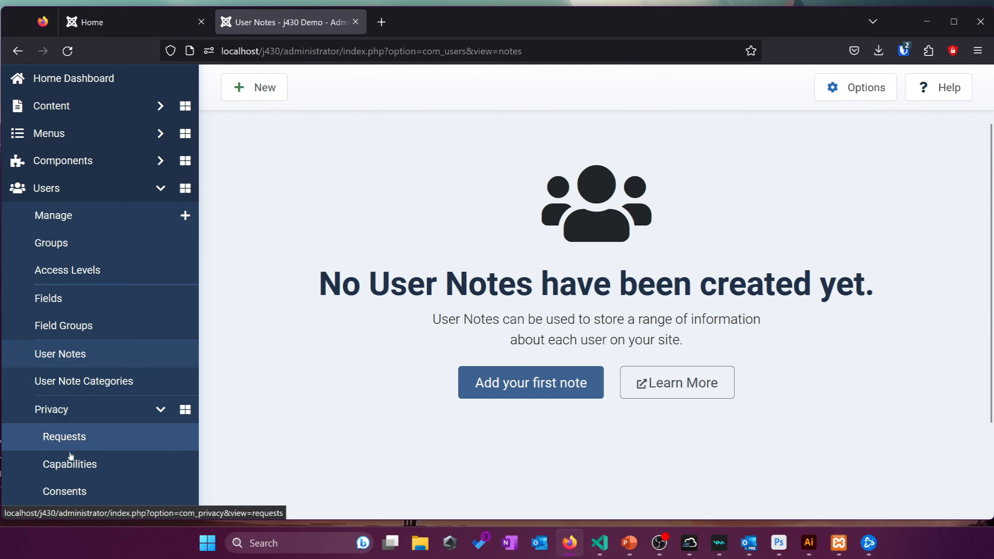
scroll(71, 455, down, 3)
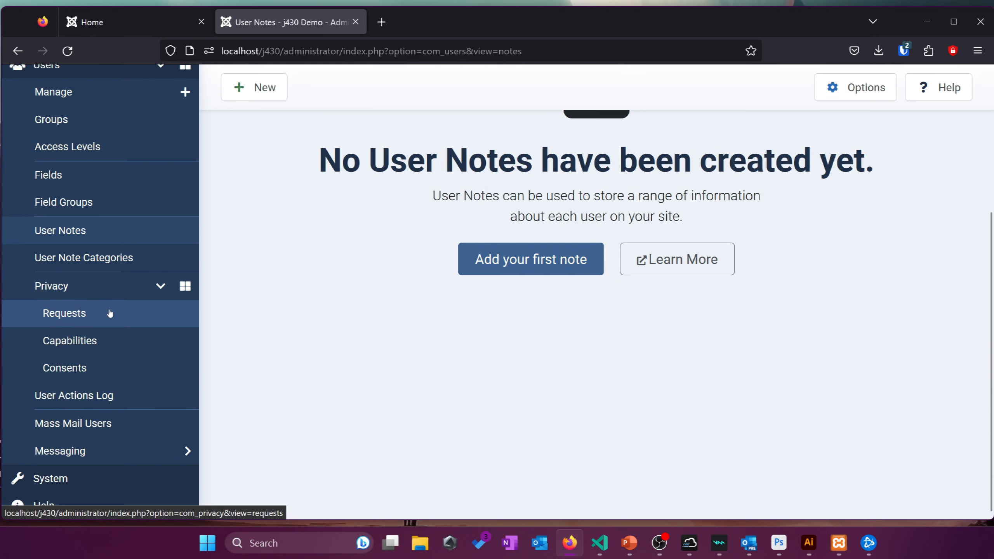
click(116, 322)
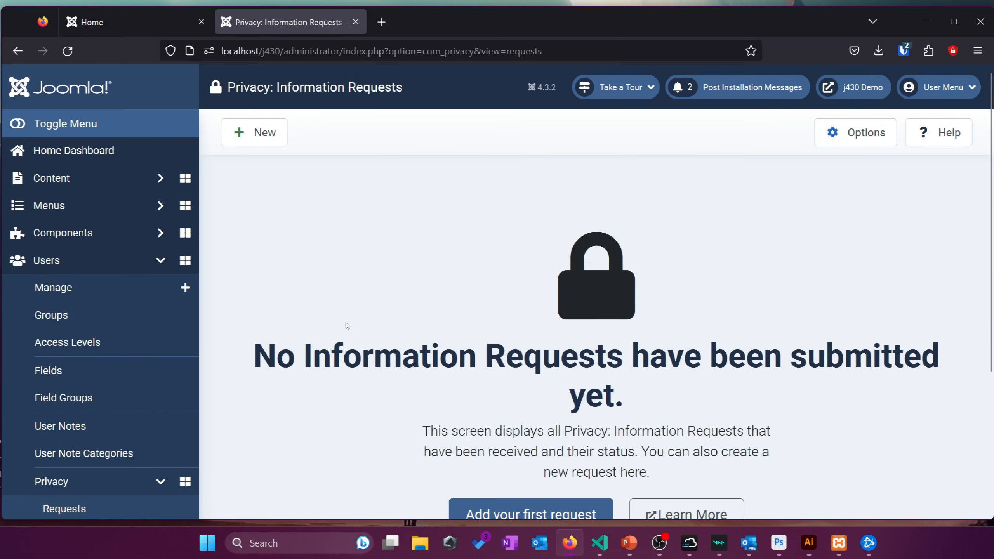
Scroll through the empty Privacy: Information Requests page
scroll(344, 326, down, 3)
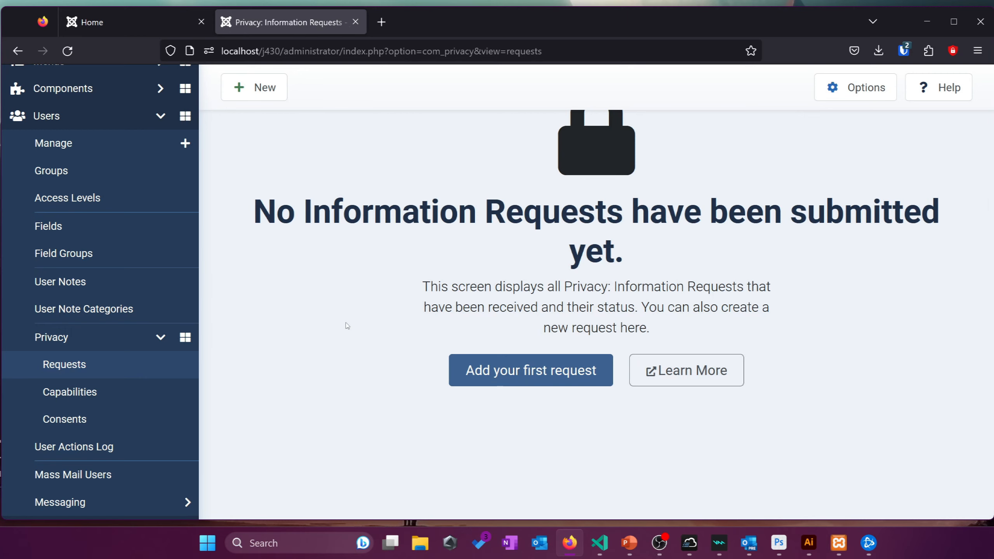
scroll(348, 326, up, 4)
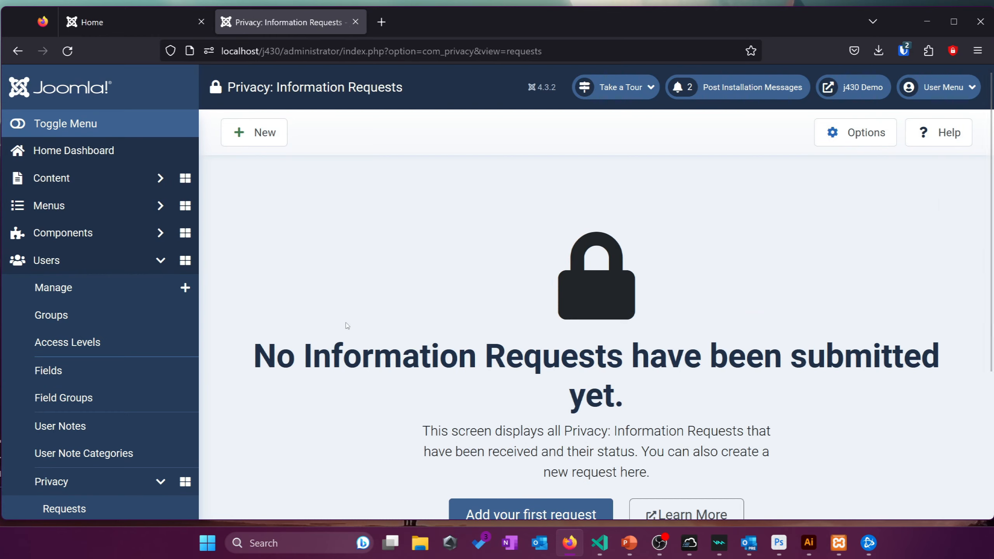
scroll(347, 326, down, 3)
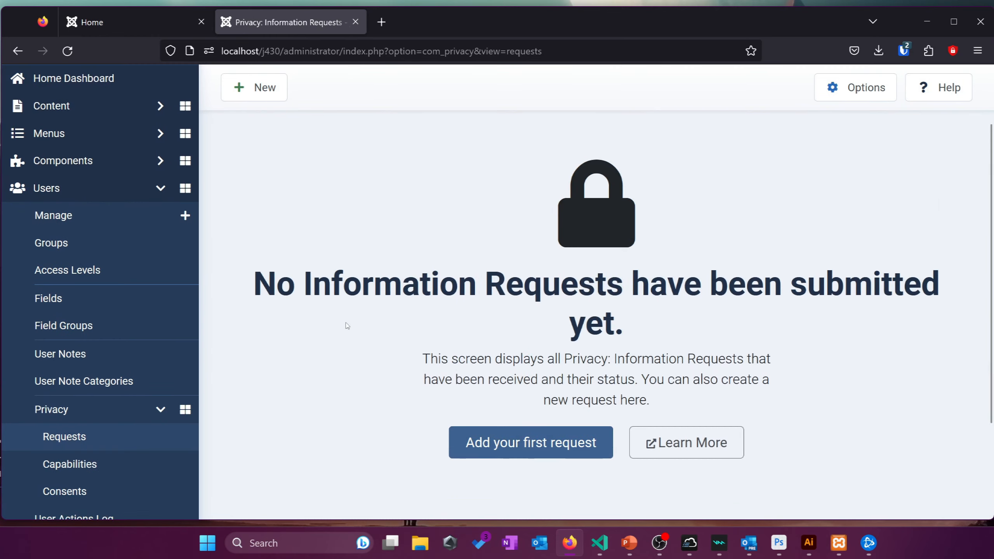
scroll(347, 326, down, 2)
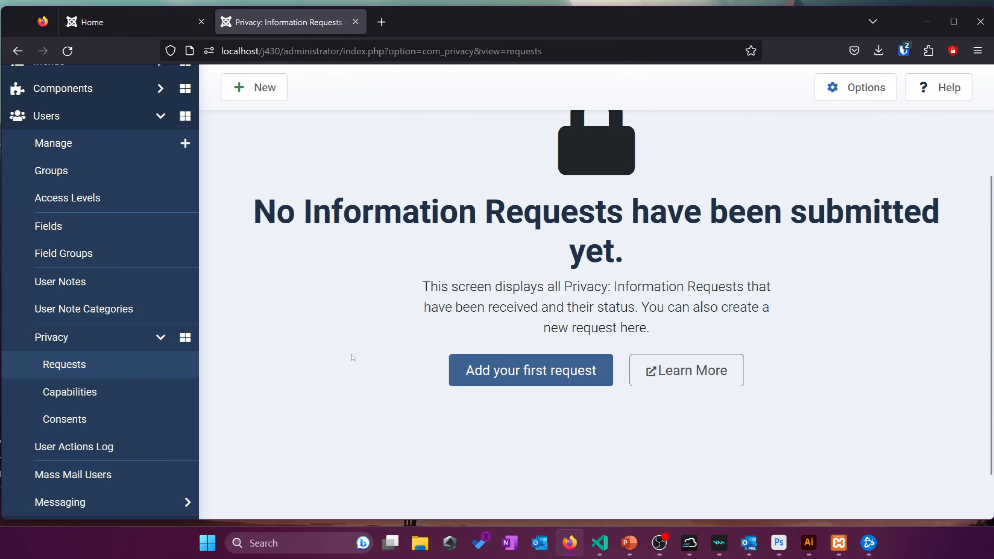
scroll(353, 357, up, 4)
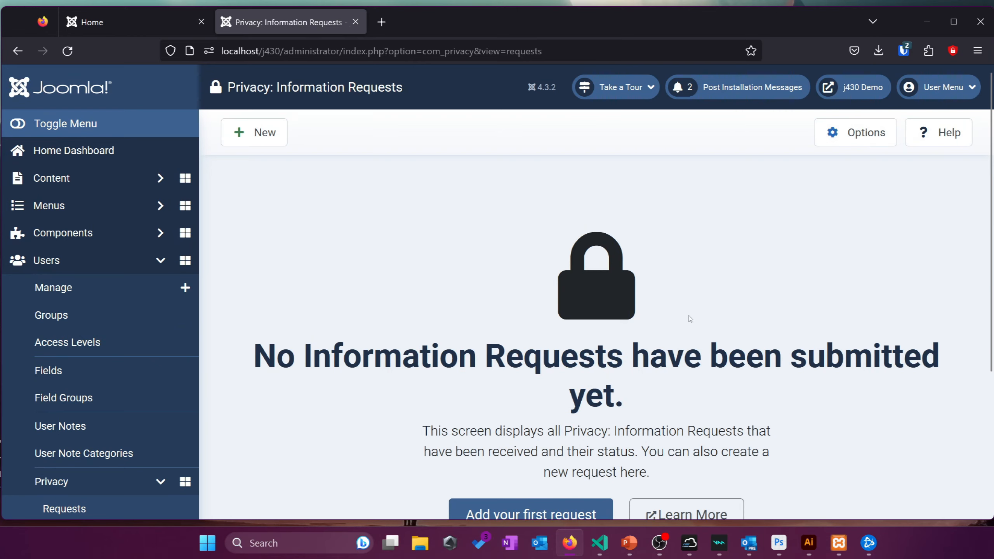
scroll(512, 333, down, 2)
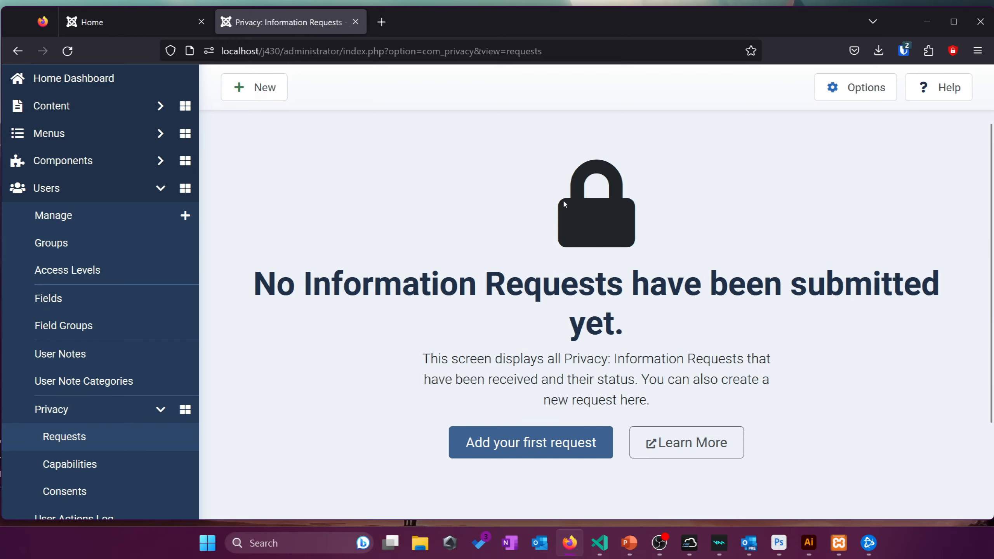
scroll(60, 377, down, 2)
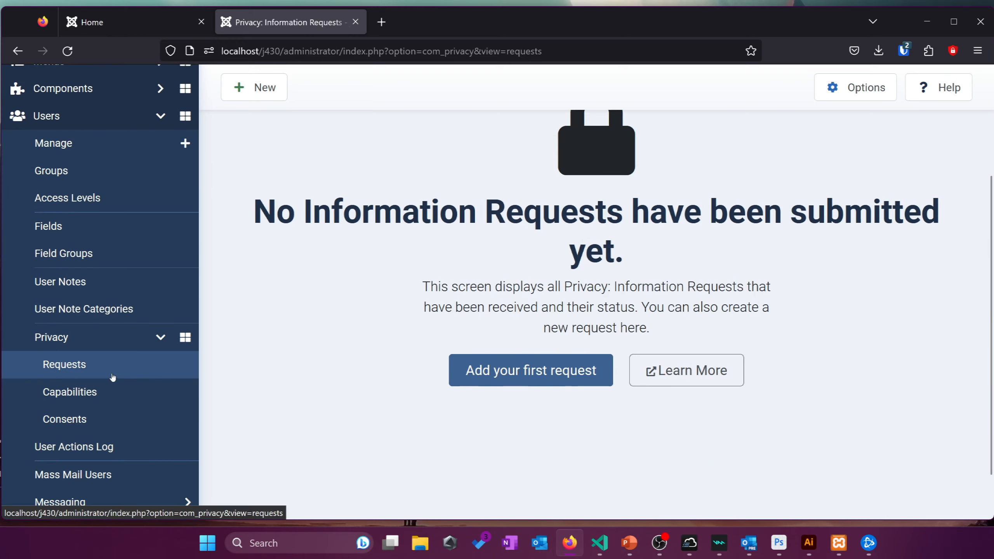
scroll(114, 391, down, 1)
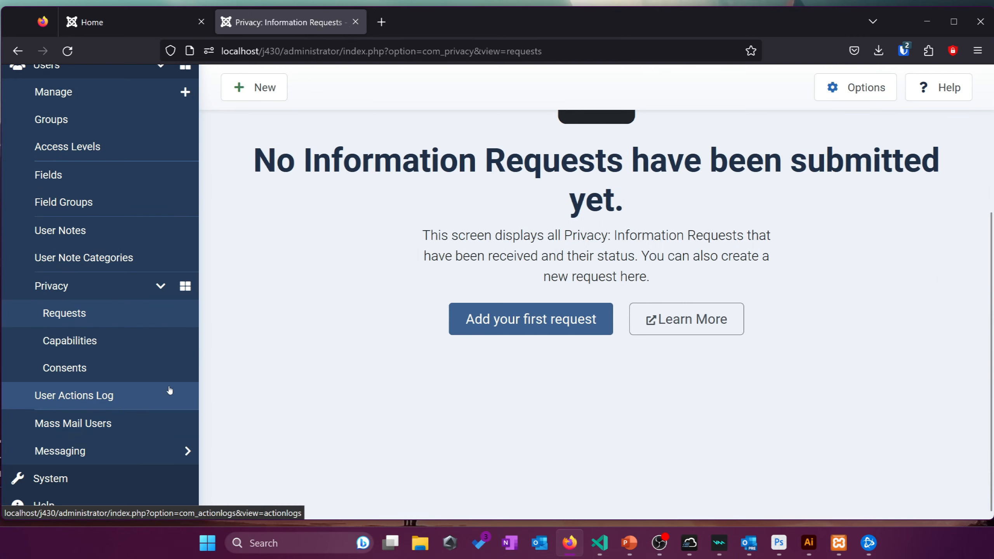
Browse the User Actions Log, then open the Mass Mail Users form
click(153, 395)
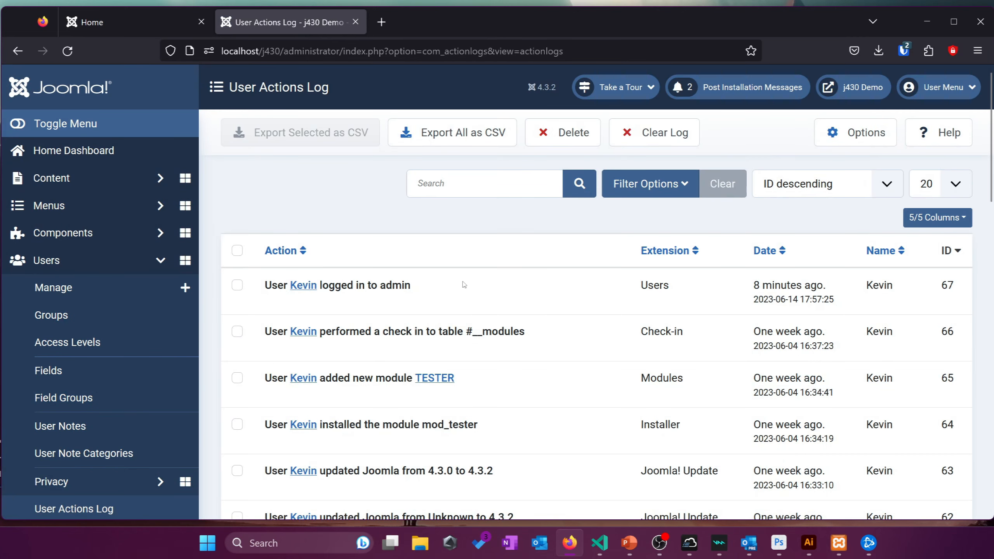
scroll(464, 285, down, 4)
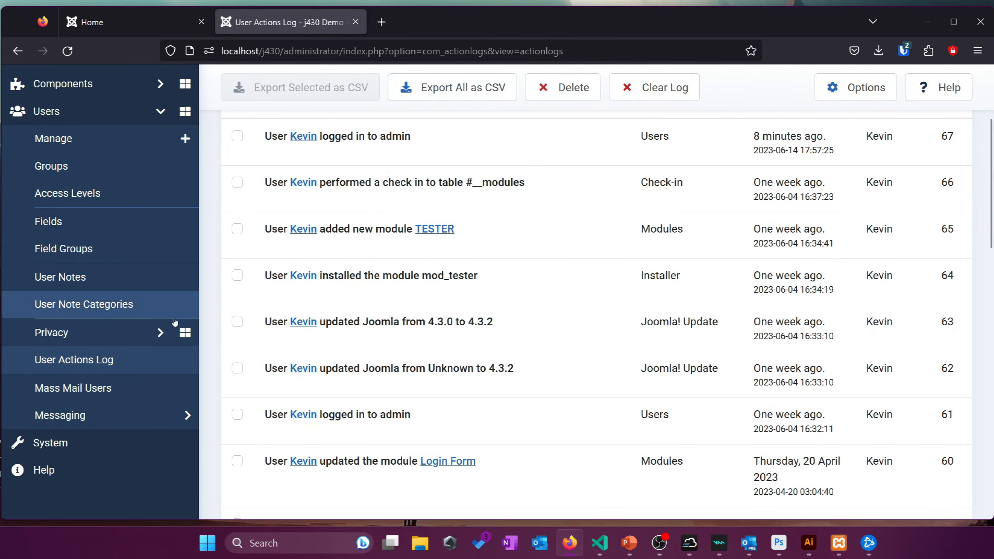
scroll(175, 322, down, 2)
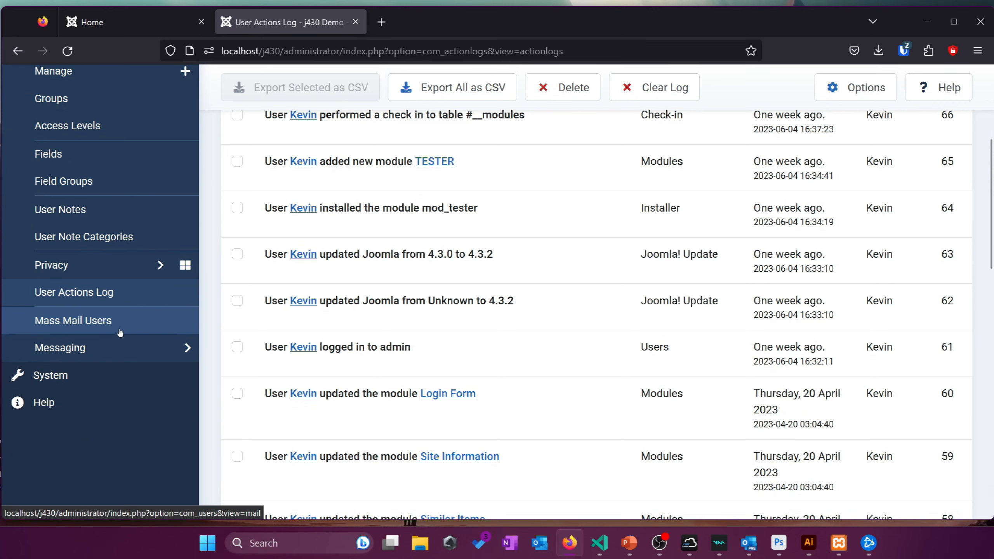
click(120, 332)
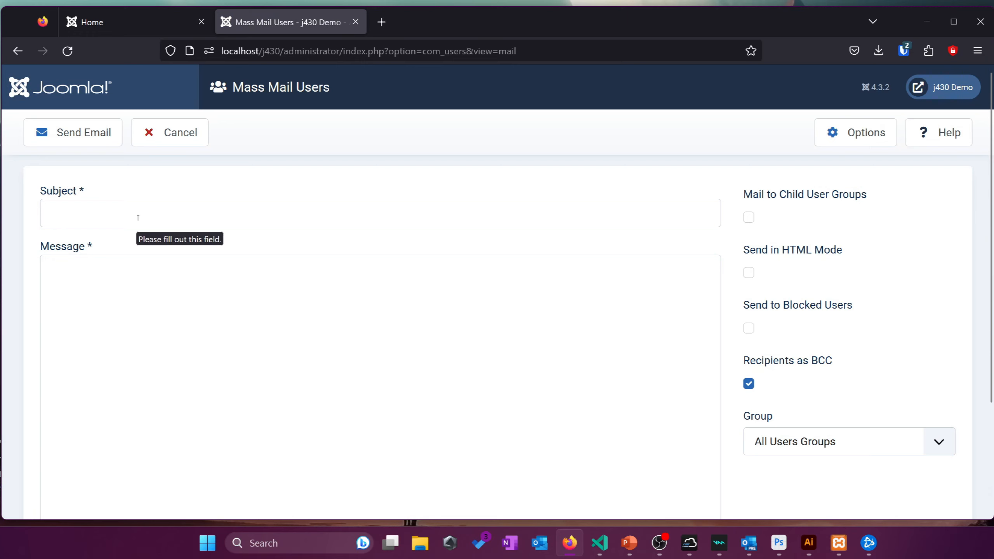
Cancel the Mass Mail Users form and reopen it from the sidebar
click(168, 129)
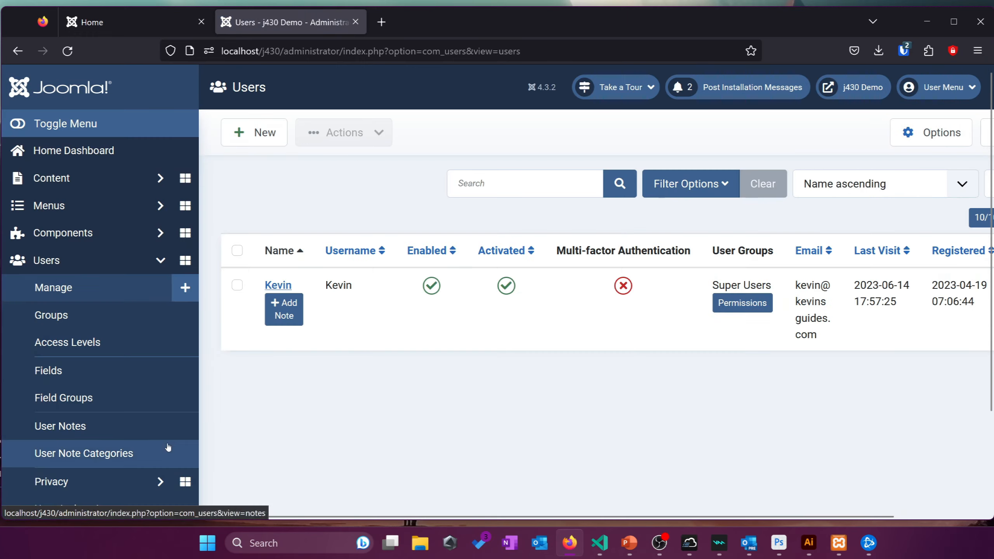
scroll(92, 380, down, 2)
click(88, 420)
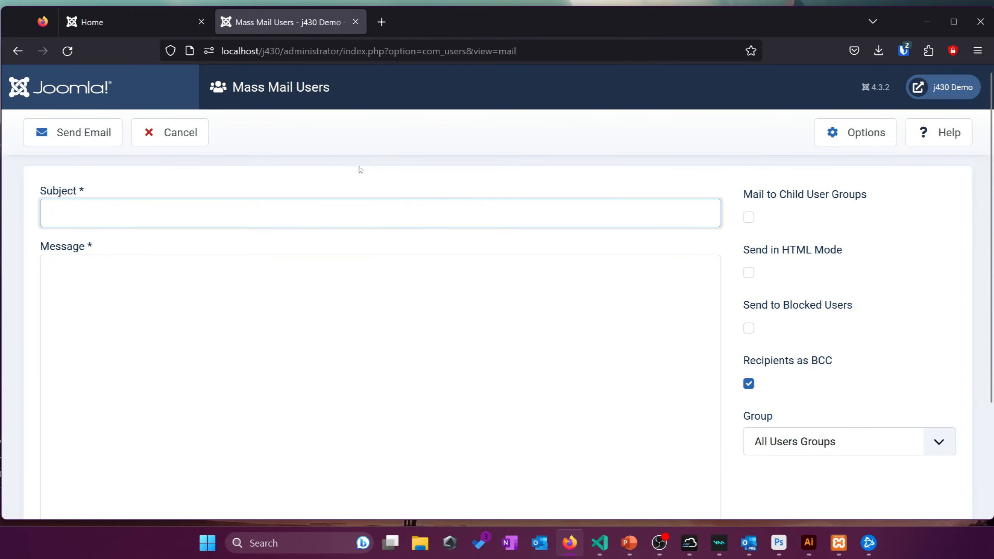
Leave the empty Subject and Message fields to show their required-field warnings
scroll(375, 204, down, 3)
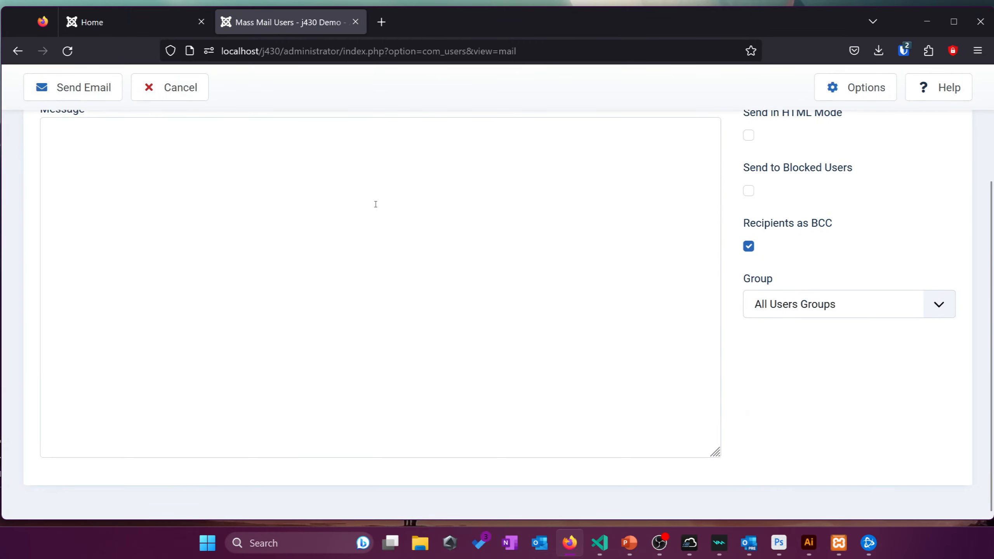
click(299, 321)
scroll(301, 321, up, 2)
click(333, 151)
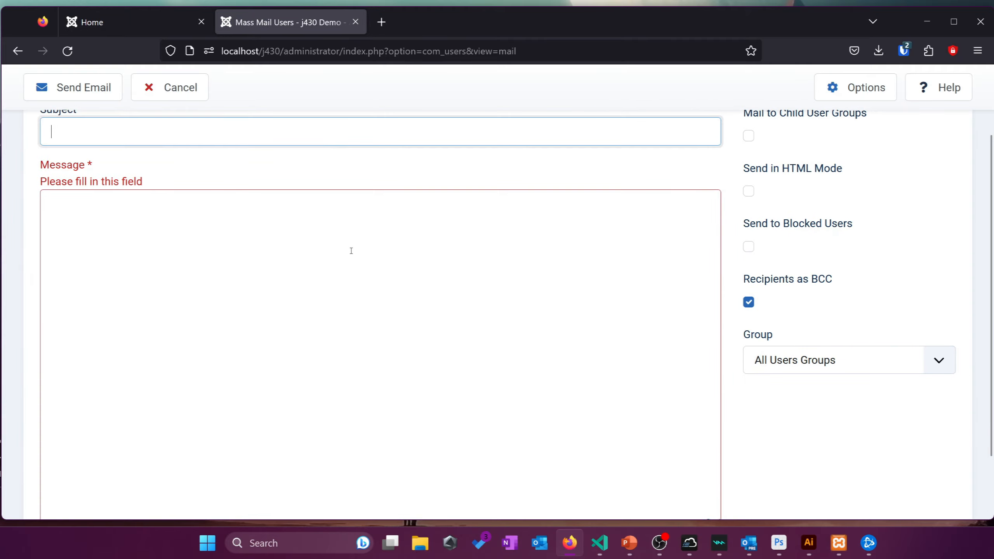
click(348, 251)
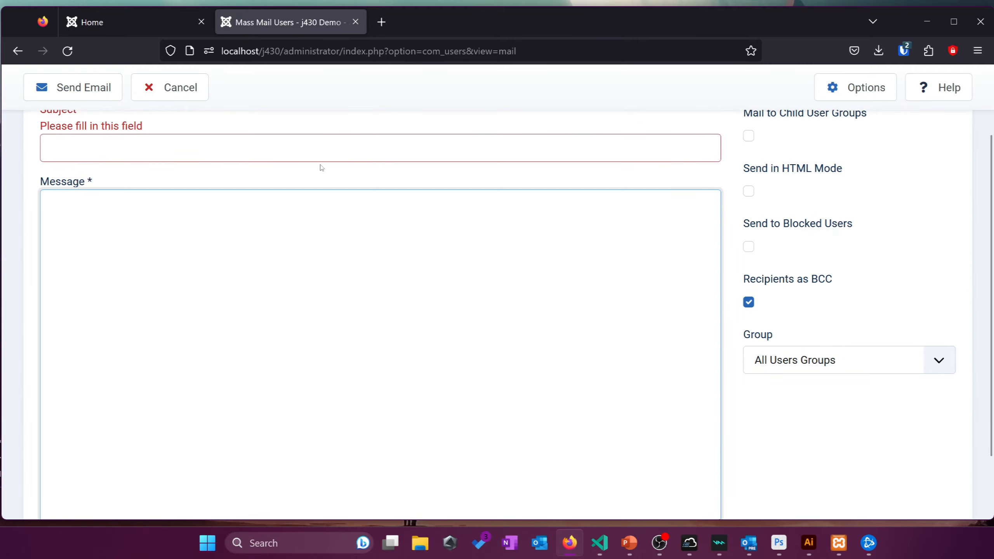
click(332, 157)
click(354, 246)
scroll(353, 243, up, 2)
click(350, 230)
click(287, 315)
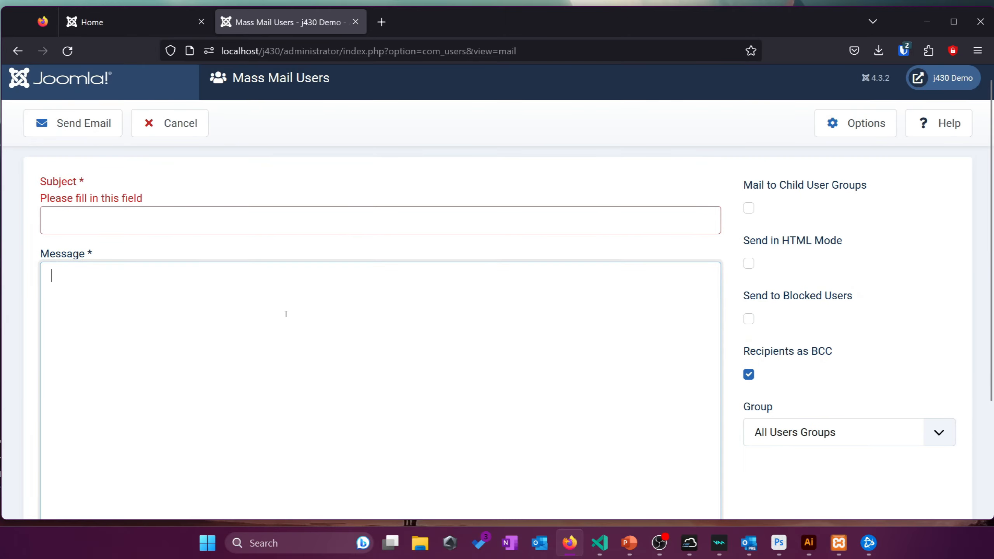
click(251, 217)
click(582, 355)
click(251, 222)
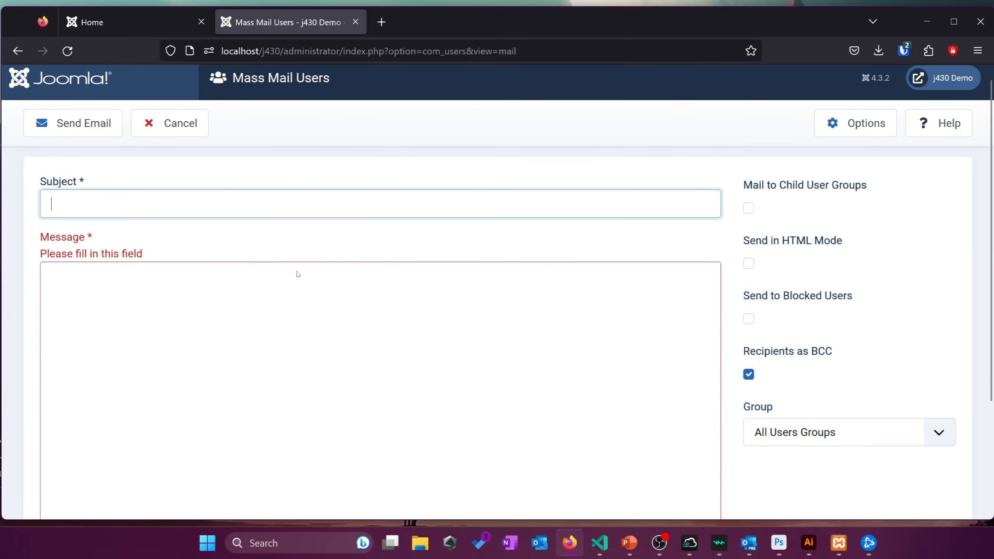
click(313, 297)
click(168, 230)
click(295, 353)
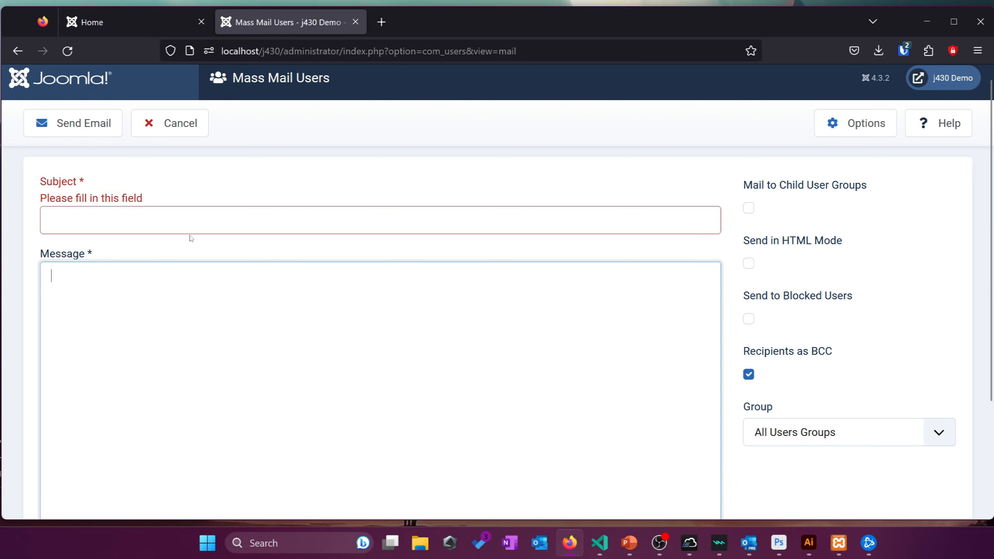
click(182, 221)
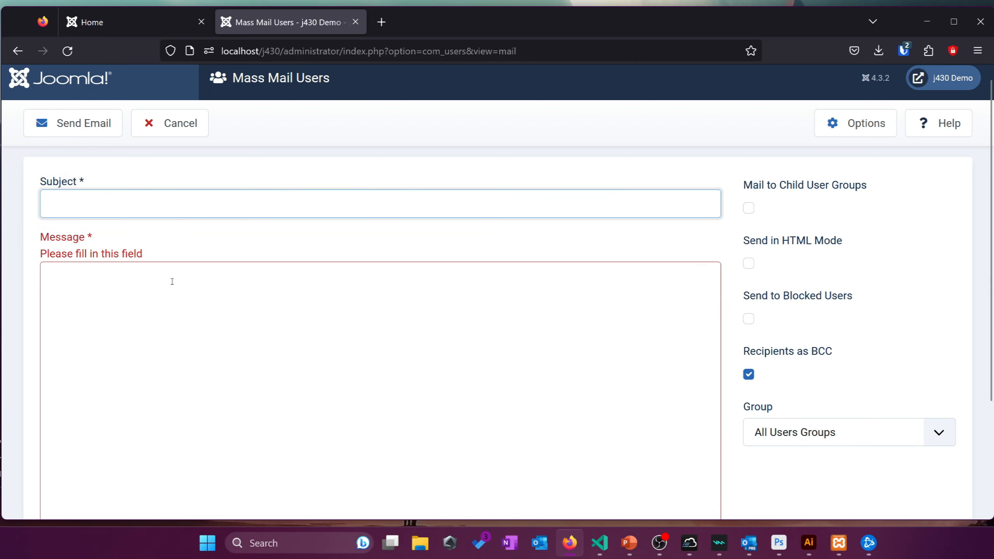
click(247, 293)
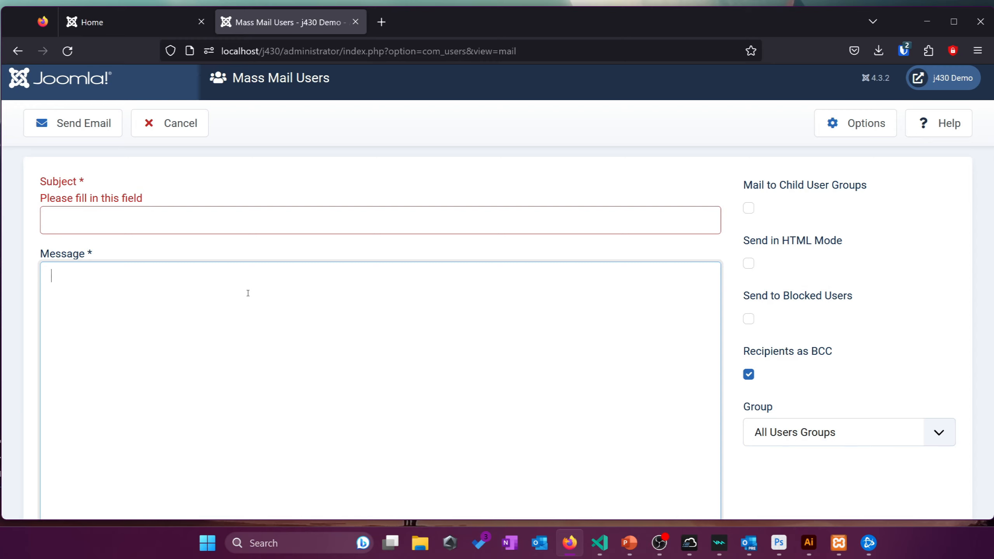
click(359, 146)
click(499, 217)
click(738, 393)
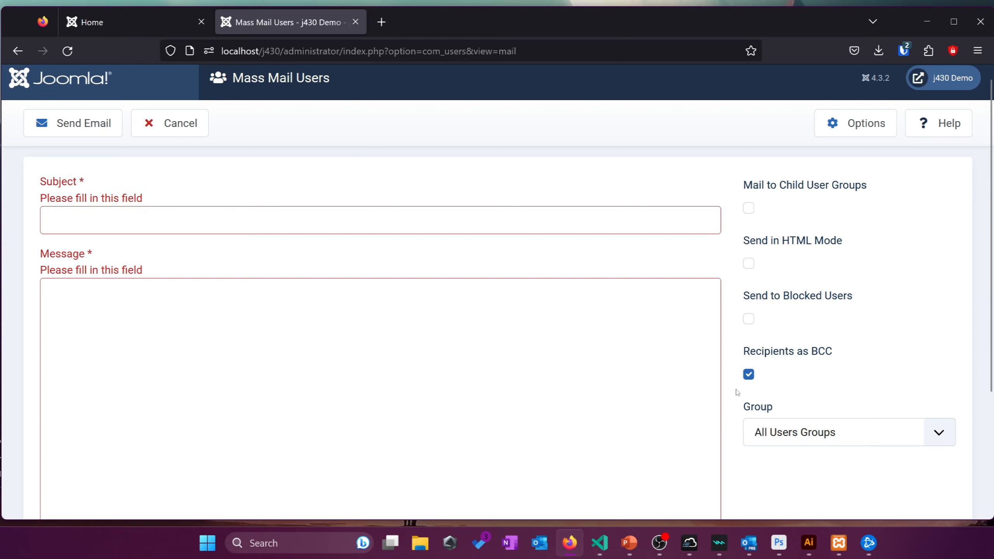
click(661, 395)
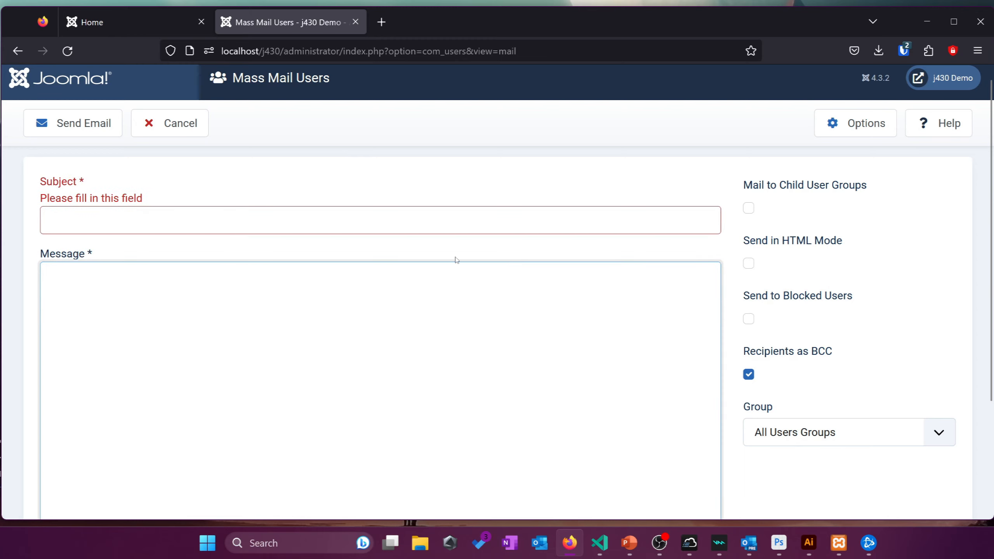
click(548, 217)
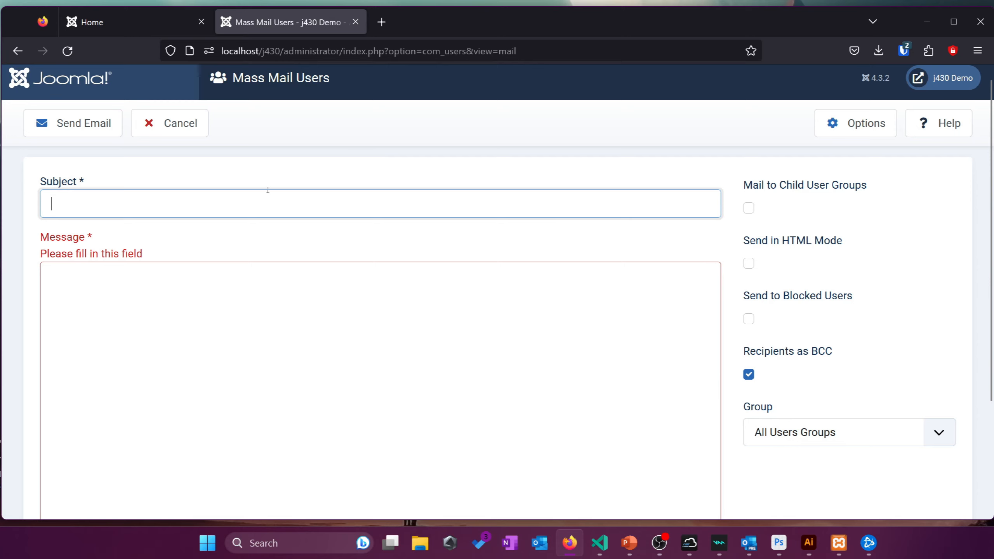
click(255, 183)
click(263, 212)
click(233, 291)
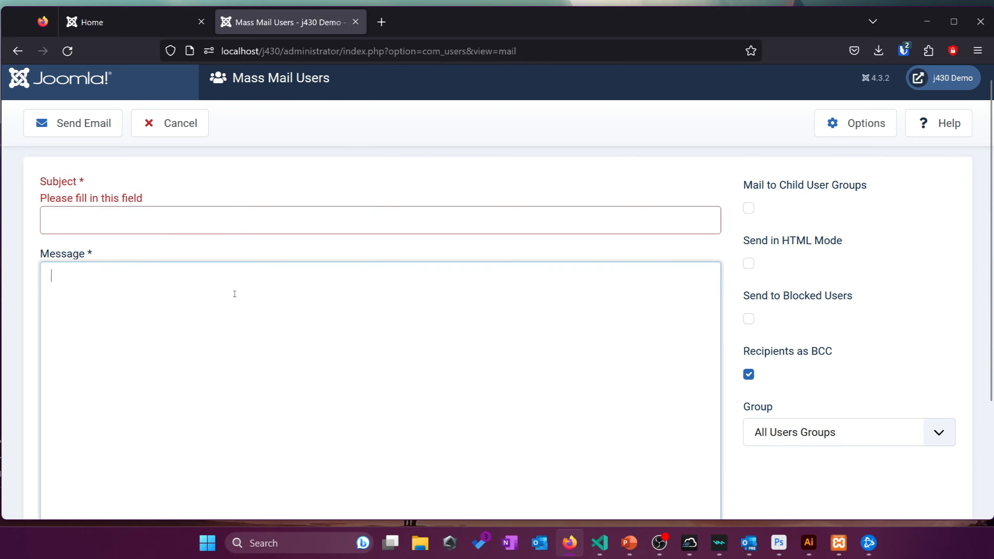
Enter 'Update to TOS' as the mass mail subject, leaving Message empty
click(167, 233)
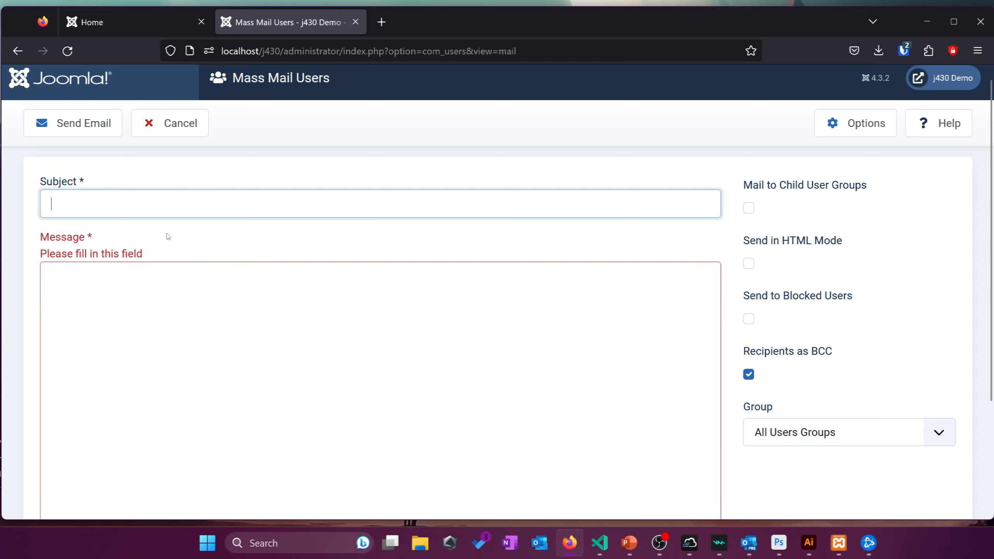
text(Up)
text(date to TOS)
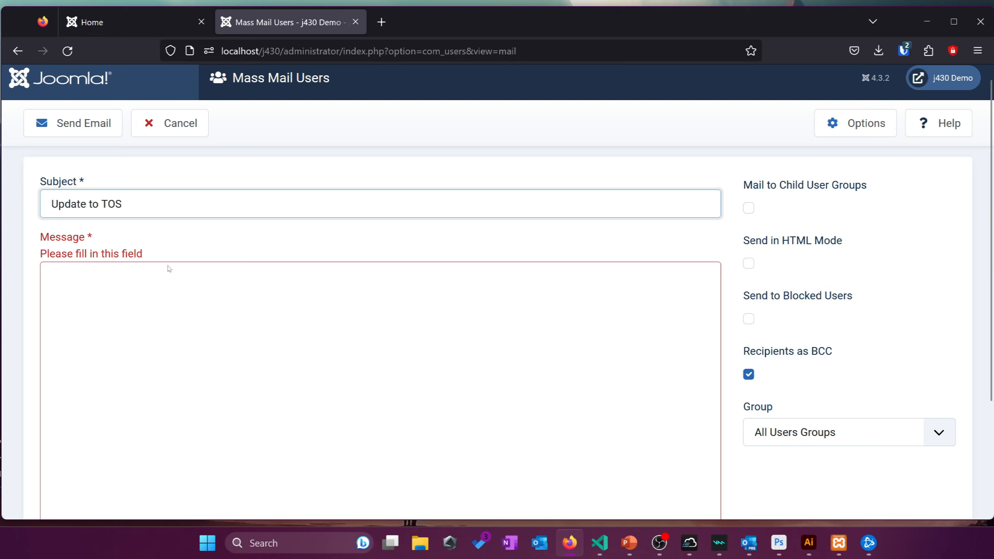
click(110, 386)
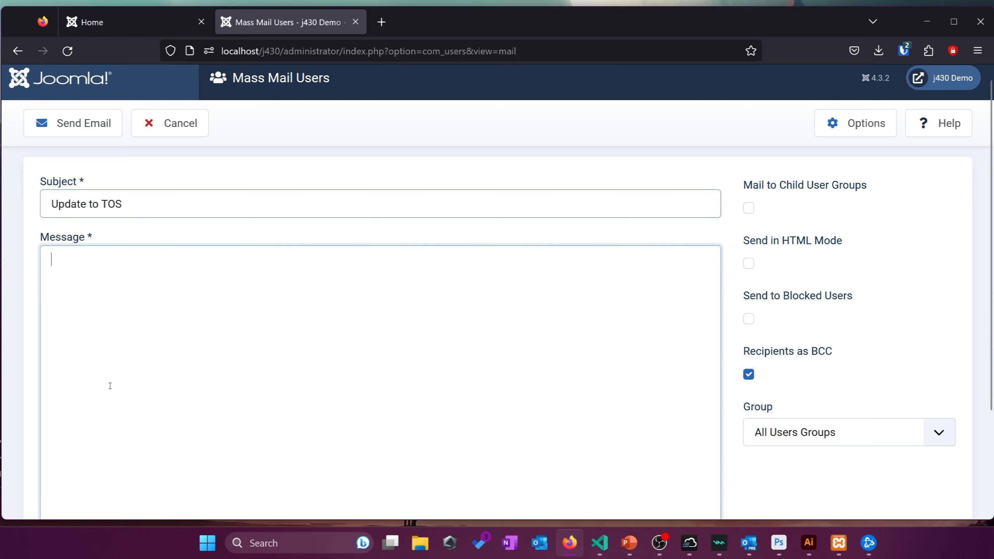
scroll(192, 374, down, 3)
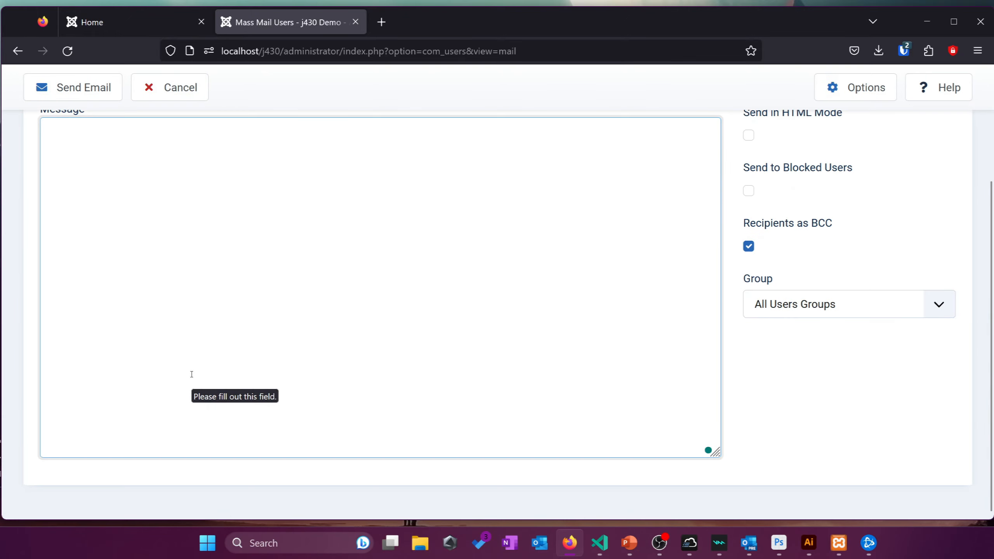
scroll(236, 326, up, 3)
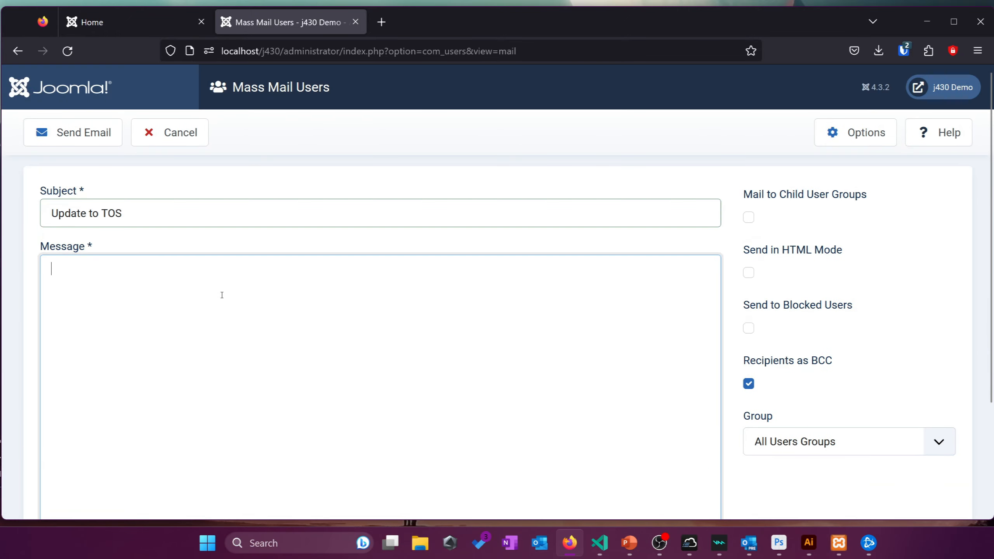
Cancel the unsent mass mail and expand Users > Messaging to reveal Private Messages
click(198, 137)
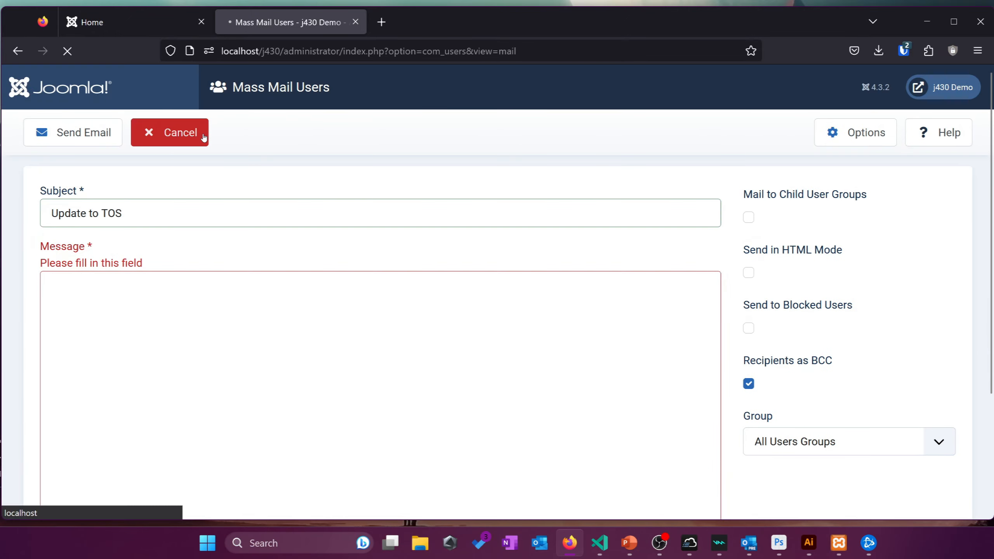
scroll(357, 235, down, 3)
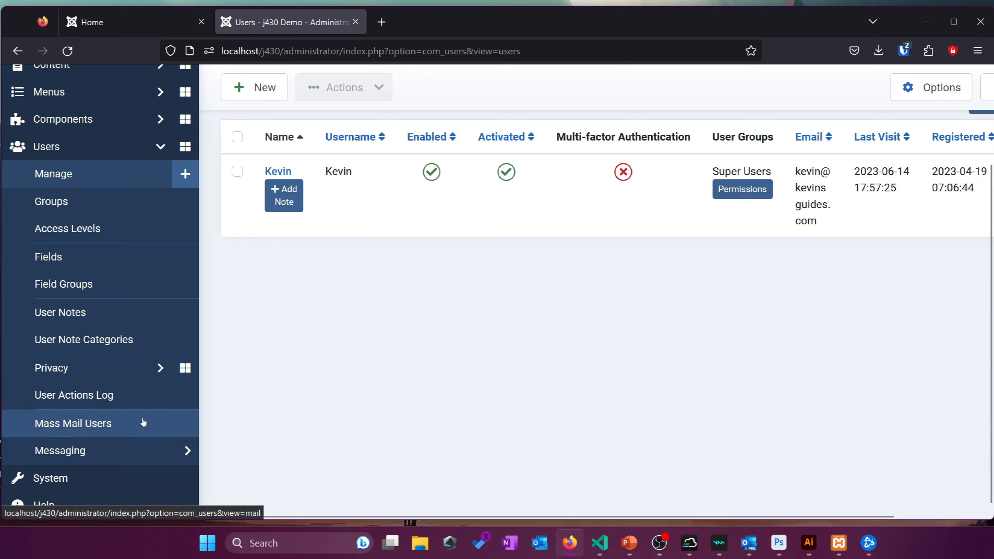
click(160, 444)
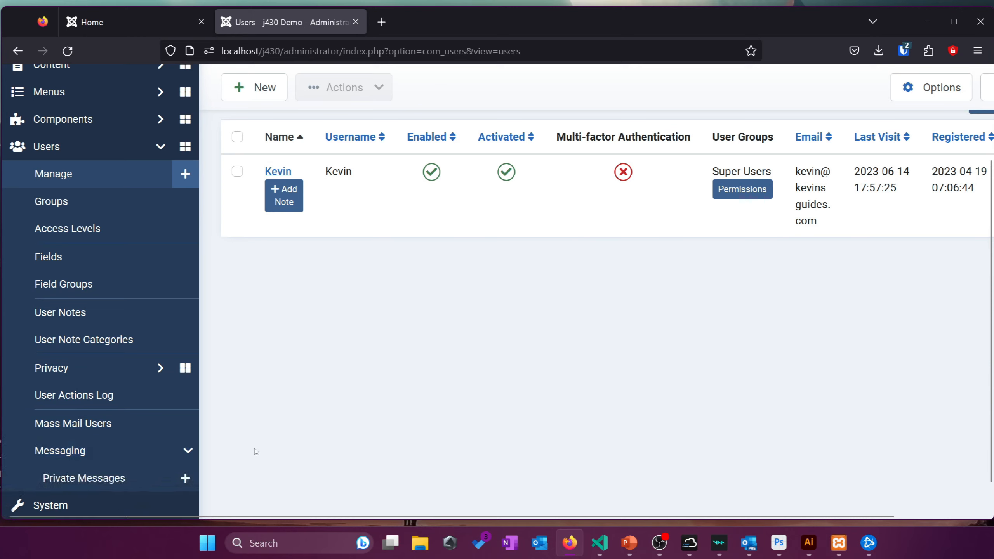
Open Private Messages and read the empty inbox's description text
click(163, 480)
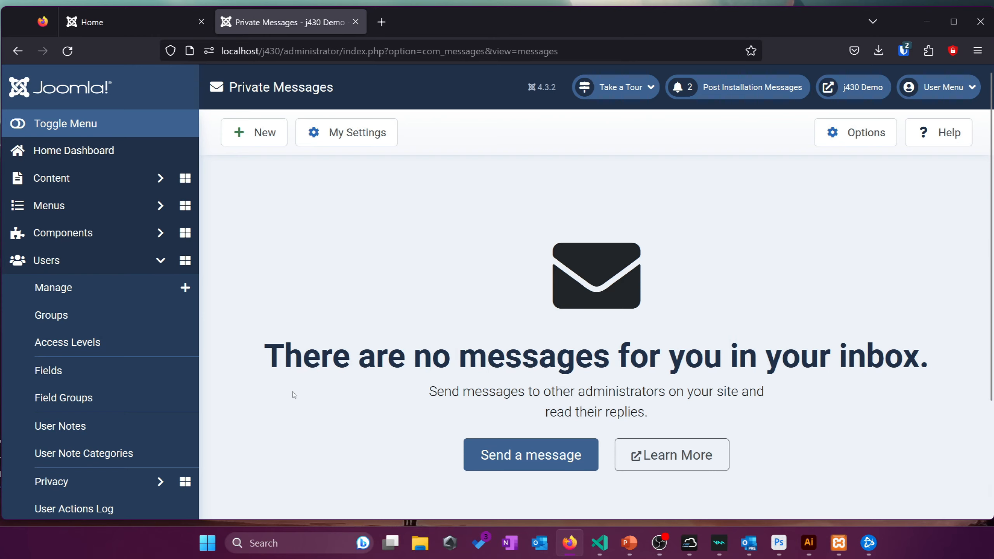
drag(429, 392, 760, 421)
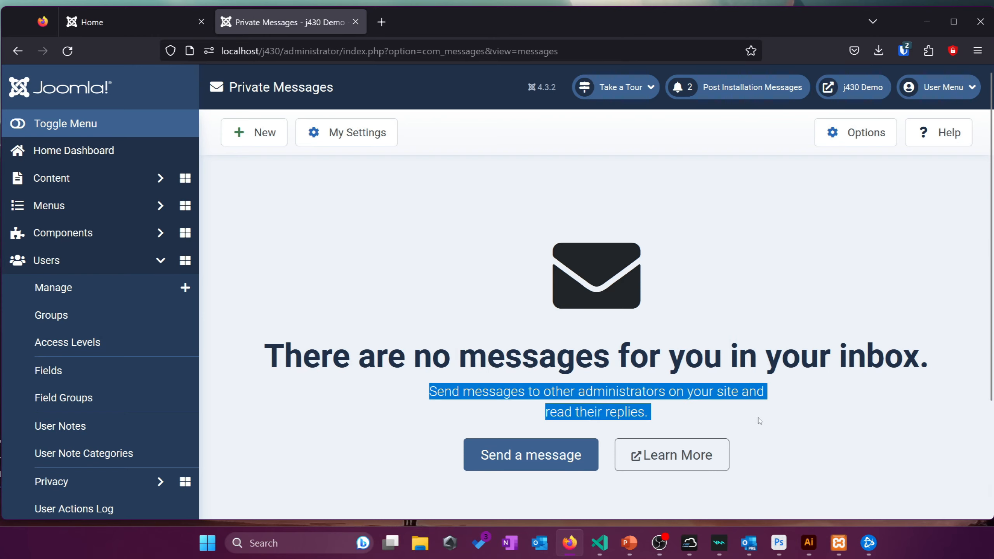
click(760, 421)
triple_click(544, 392)
click(432, 385)
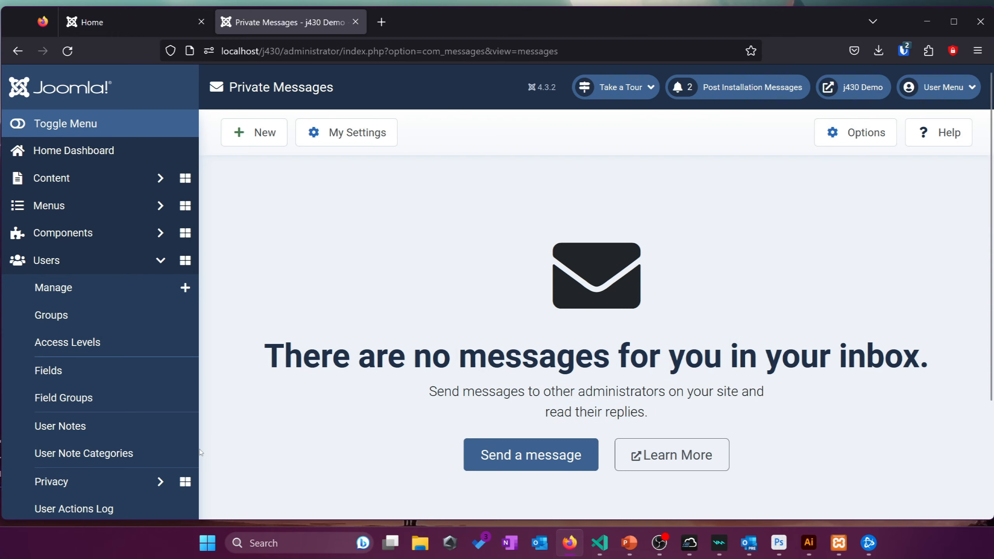
Scroll through the Private Messages page to confirm the inbox is empty
scroll(201, 452, down, 2)
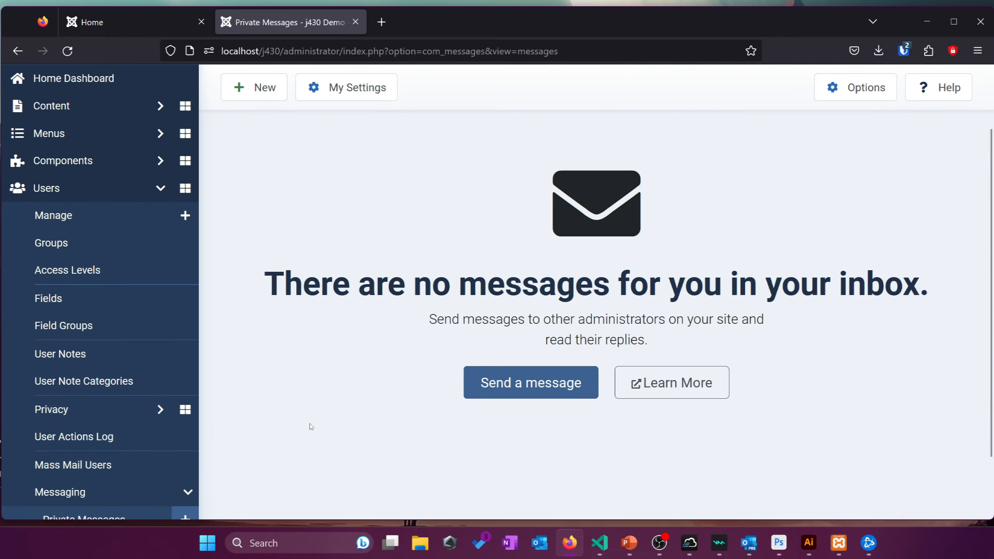
scroll(311, 427, up, 2)
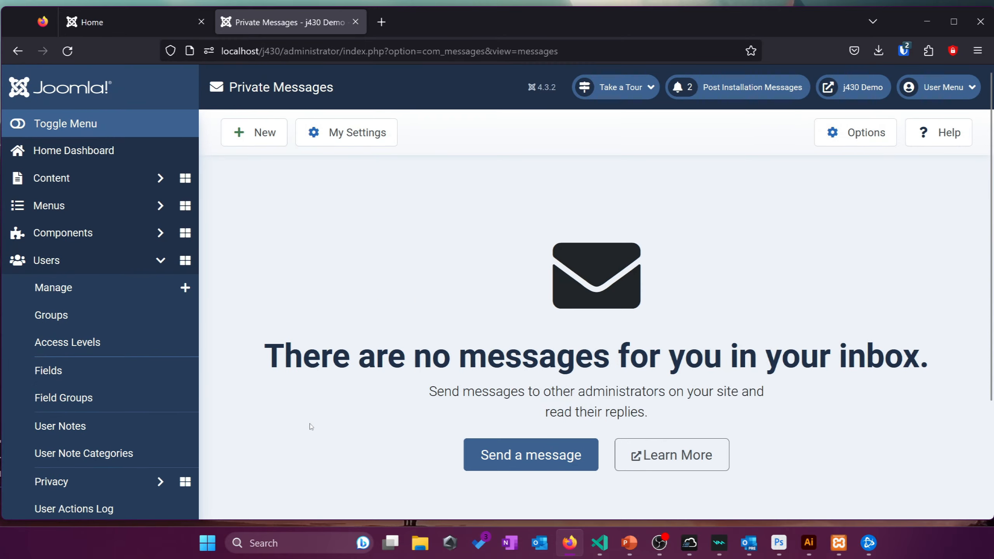
scroll(311, 427, down, 2)
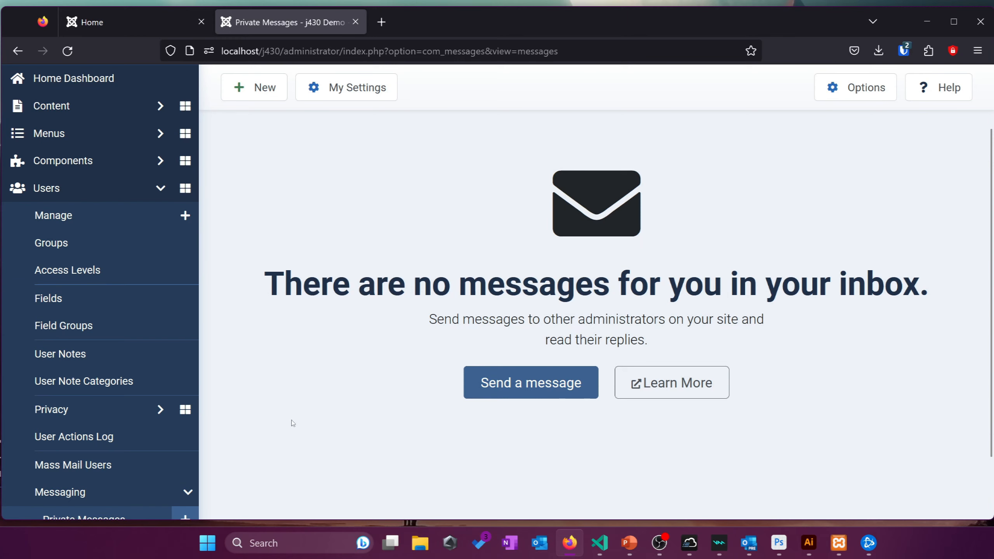
scroll(281, 429, down, 2)
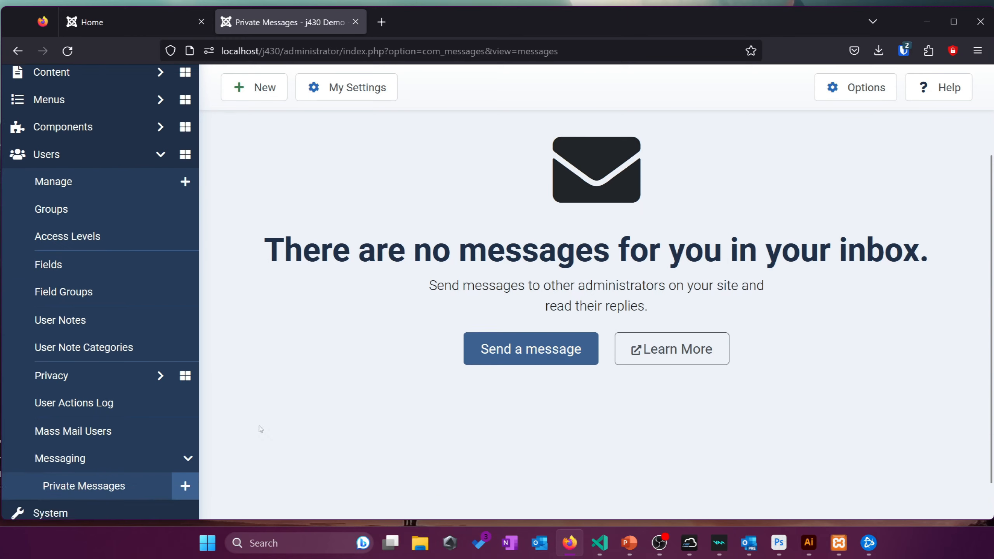
right_click(288, 419)
click(248, 389)
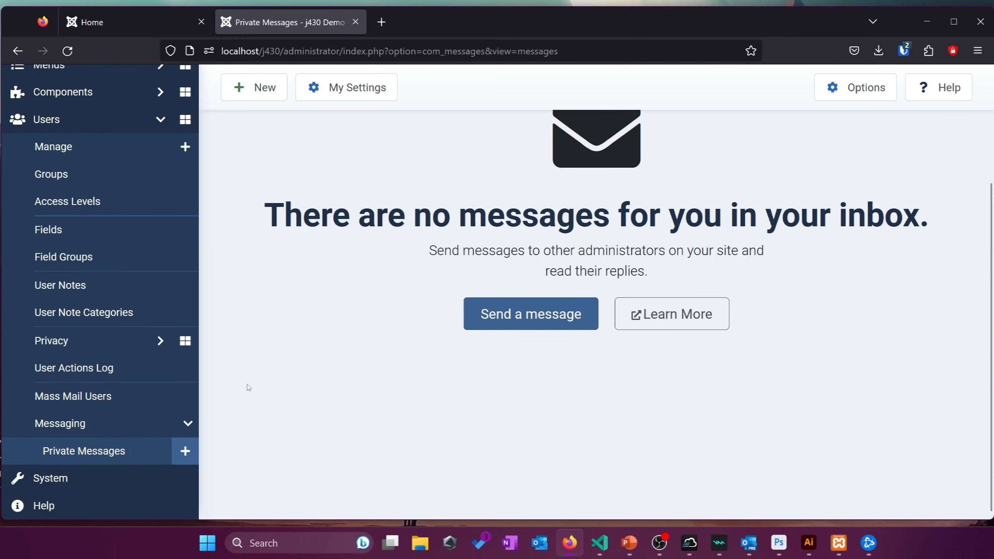
scroll(248, 388, up, 2)
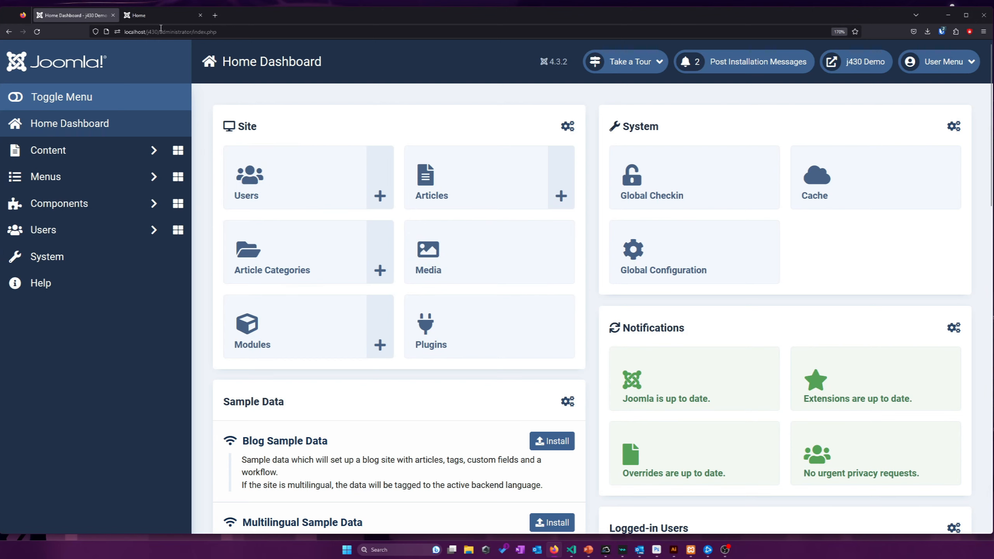
click(161, 15)
scroll(713, 218, down, 8)
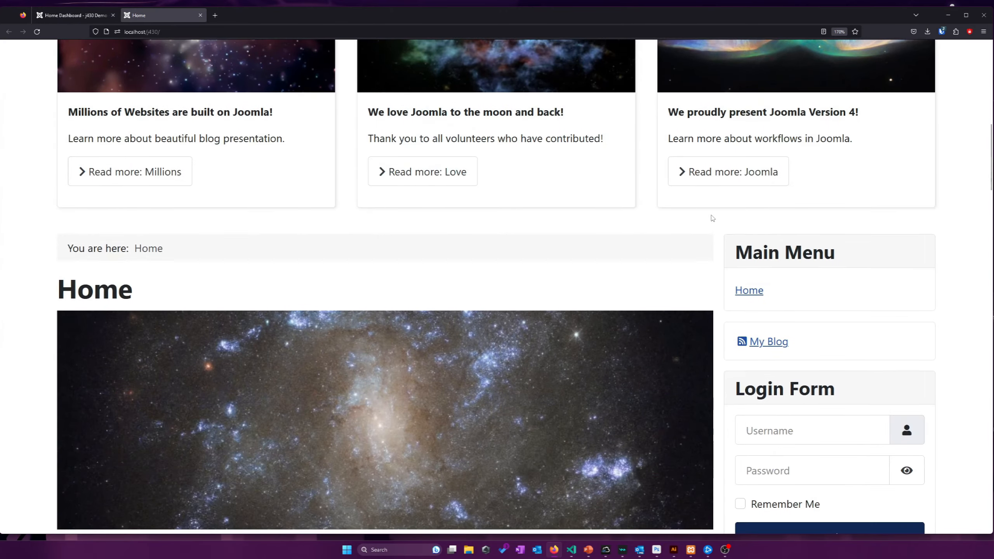
scroll(712, 218, down, 5)
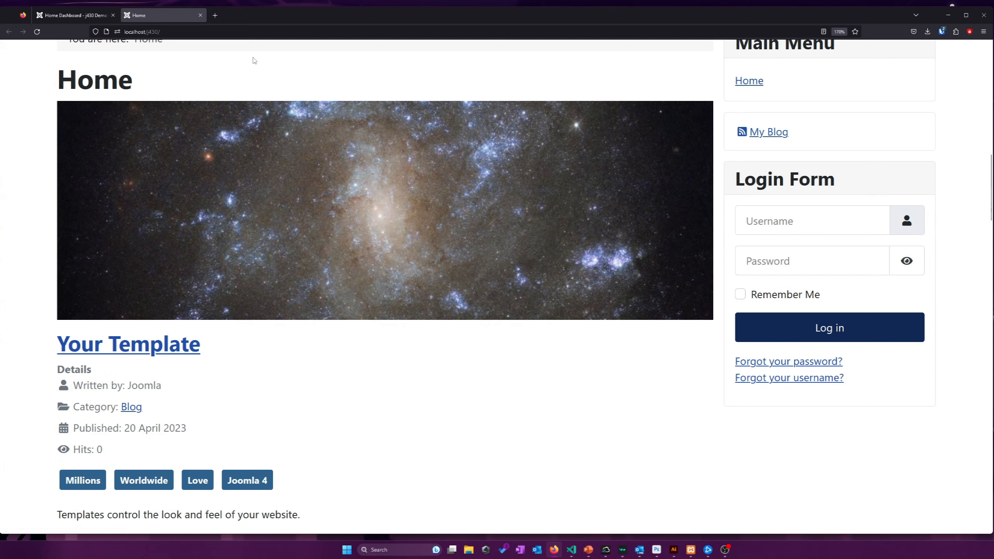
click(71, 19)
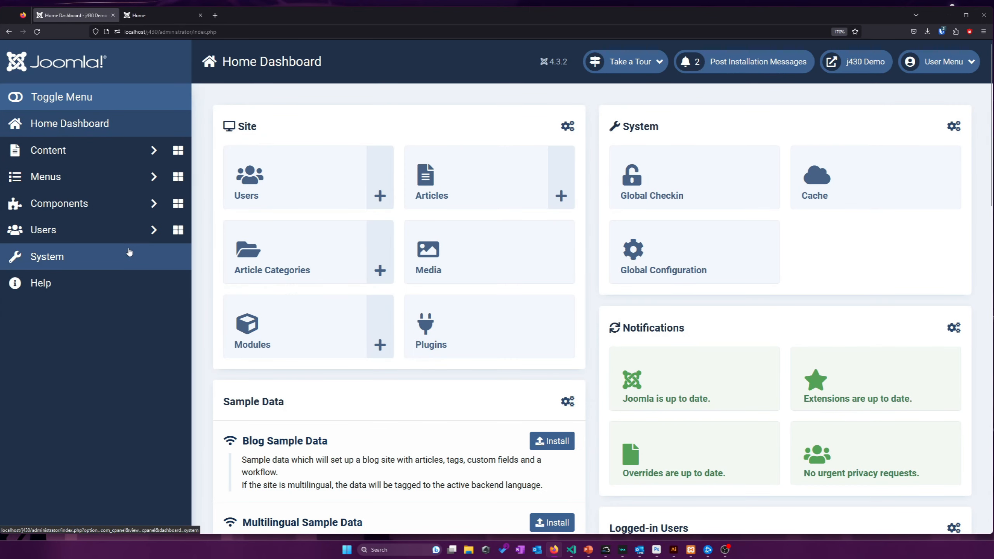
Open the Options page from the Users: Manage list
click(129, 230)
click(98, 257)
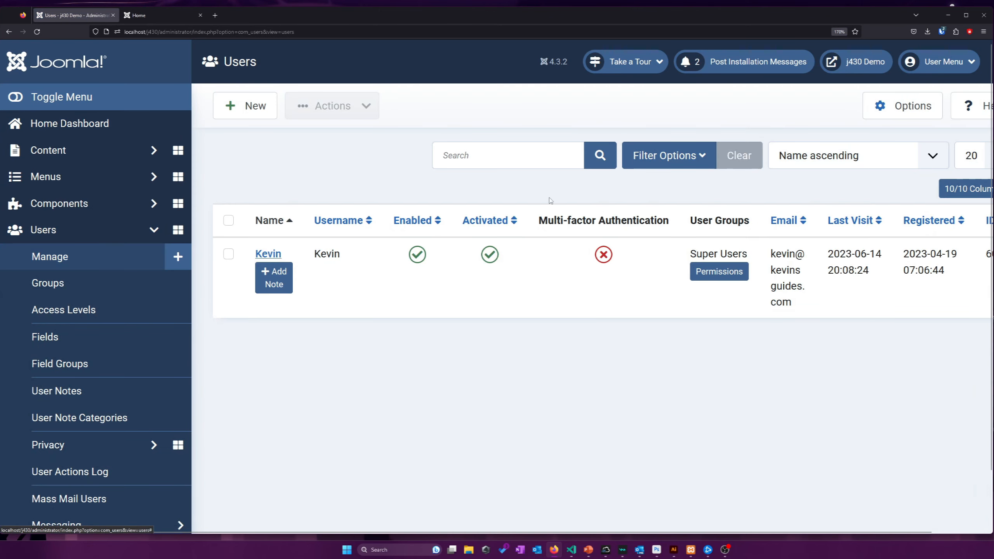
click(869, 115)
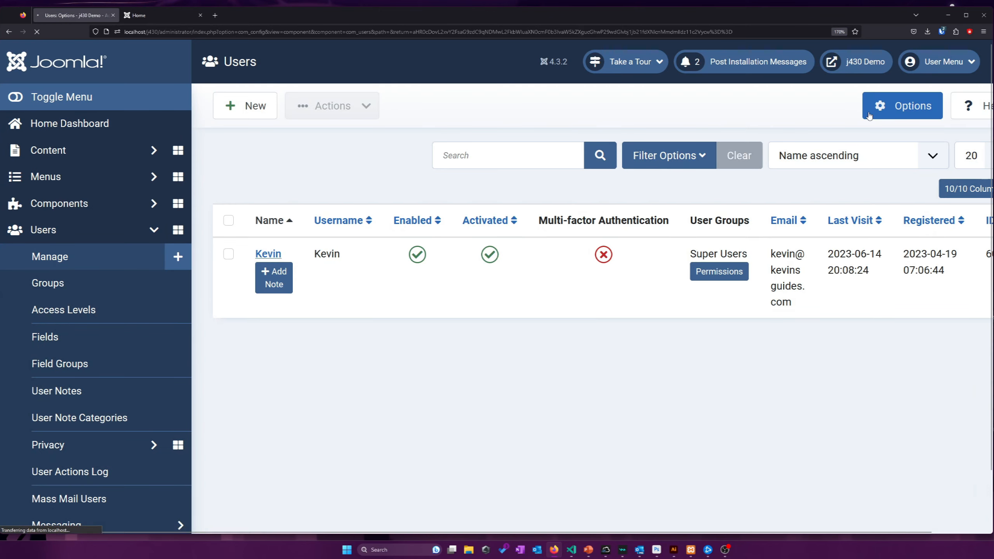
scroll(328, 191, down, 5)
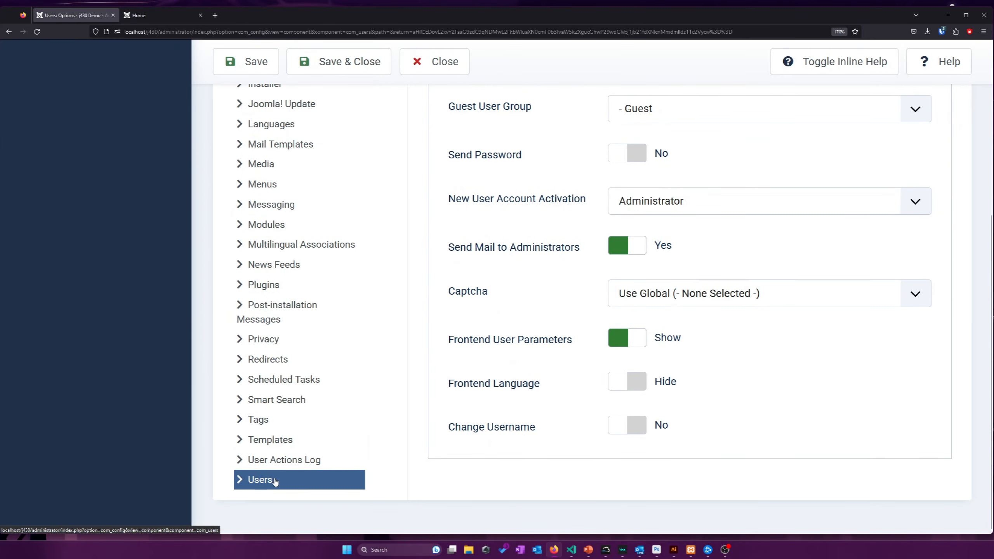
scroll(276, 481, up, 5)
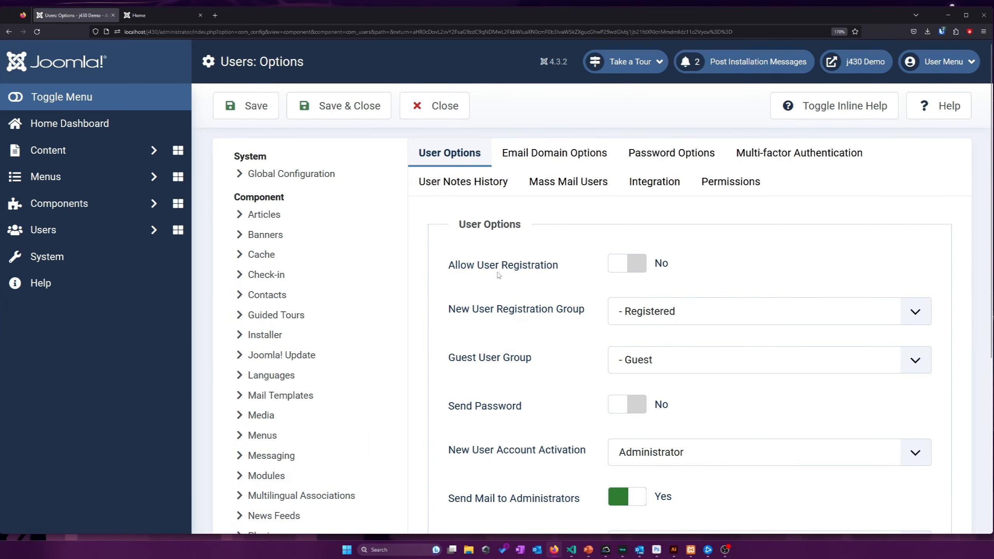
Set Allow User Registration to Yes, keep Registered as new-user group, and save
click(623, 270)
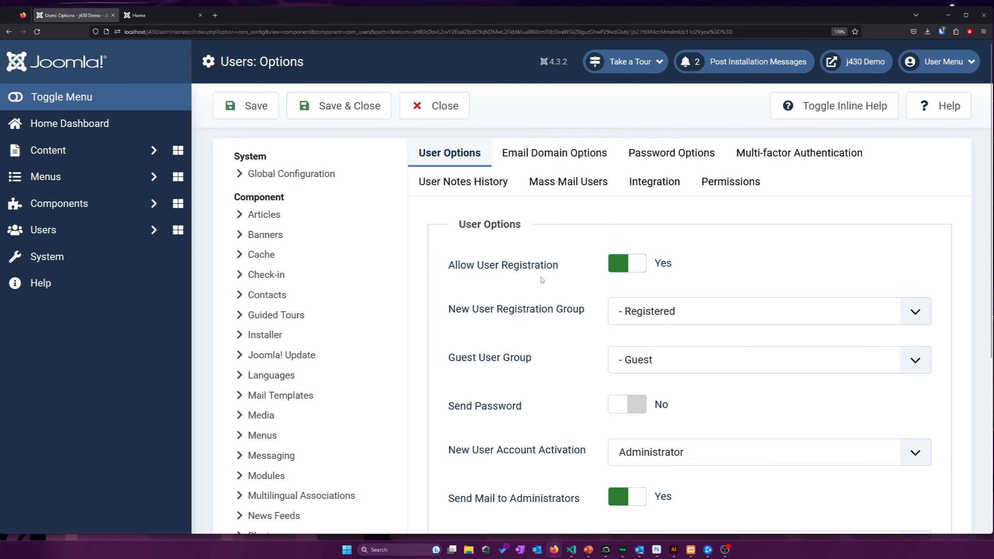
double_click(530, 270)
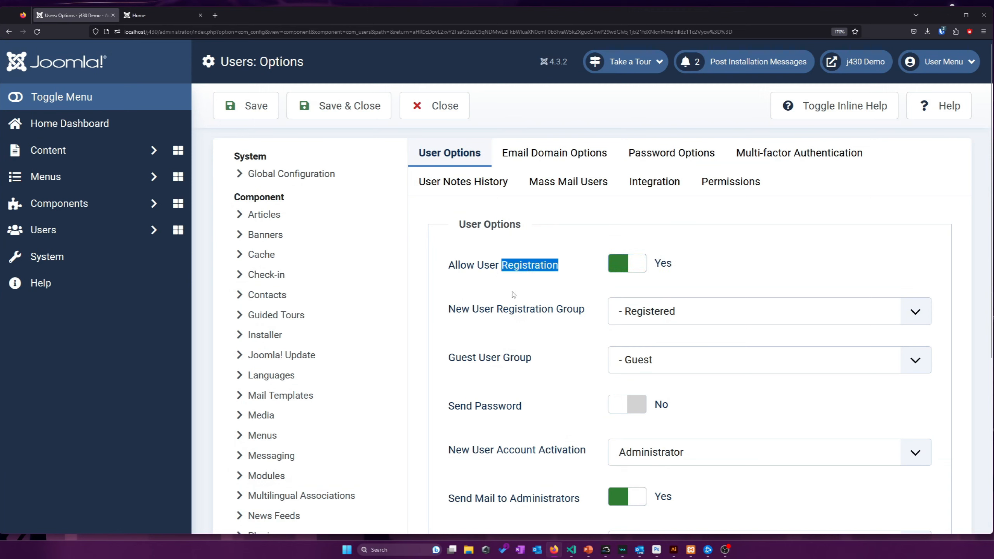
click(514, 295)
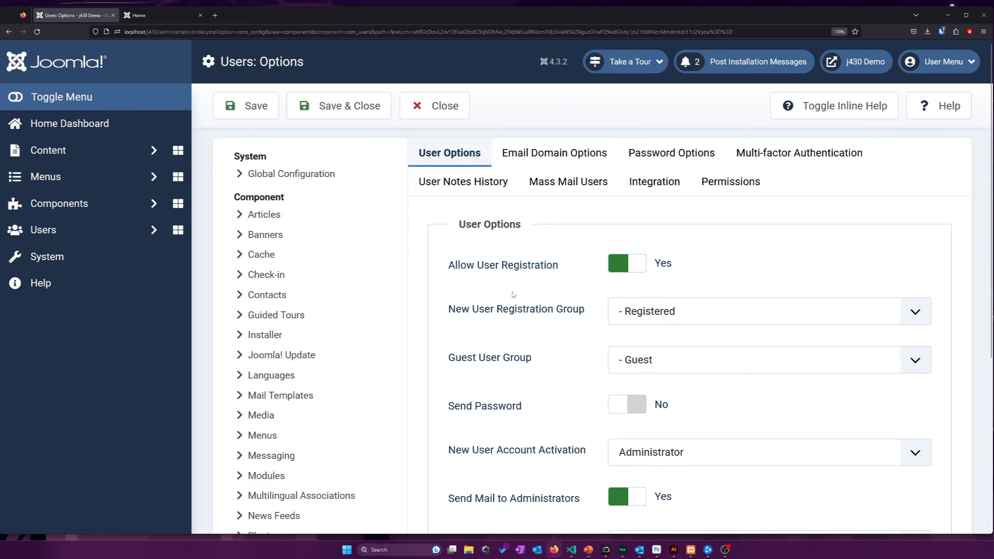
click(750, 306)
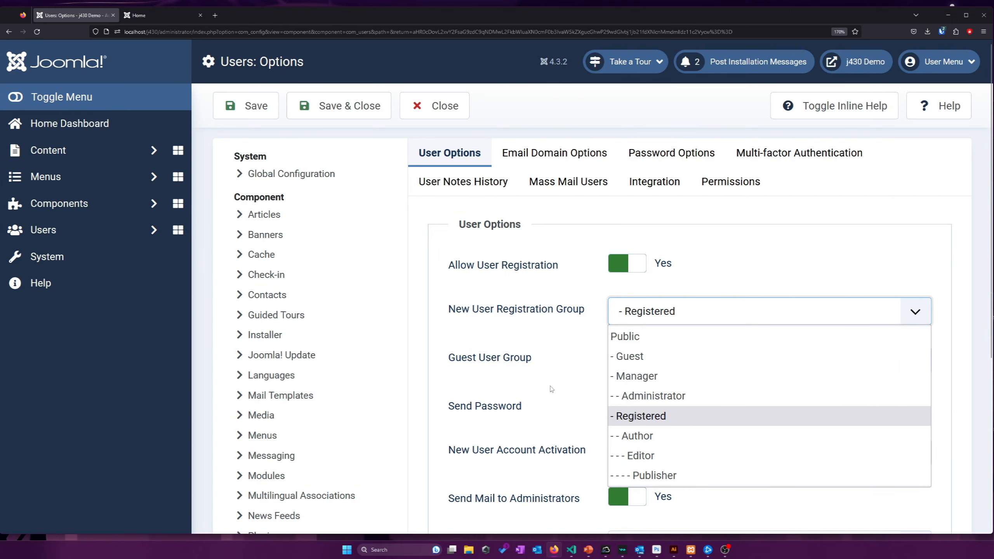
click(532, 385)
scroll(532, 386, down, 3)
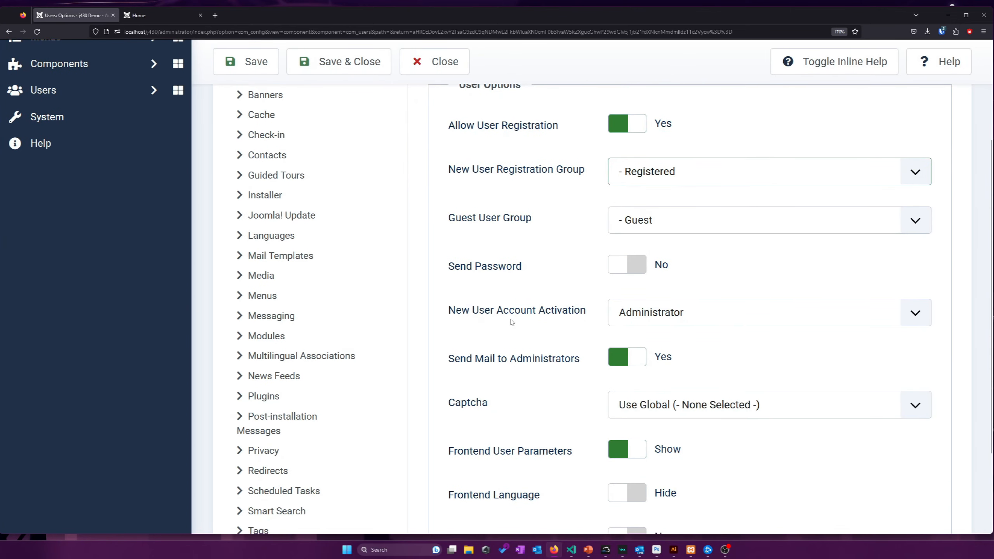
scroll(492, 284, down, 3)
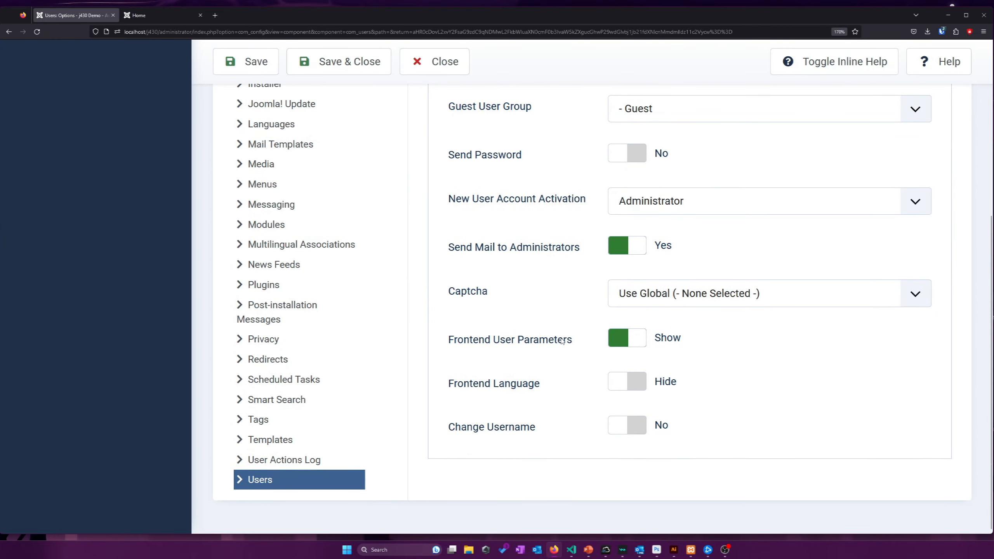
scroll(562, 342, up, 6)
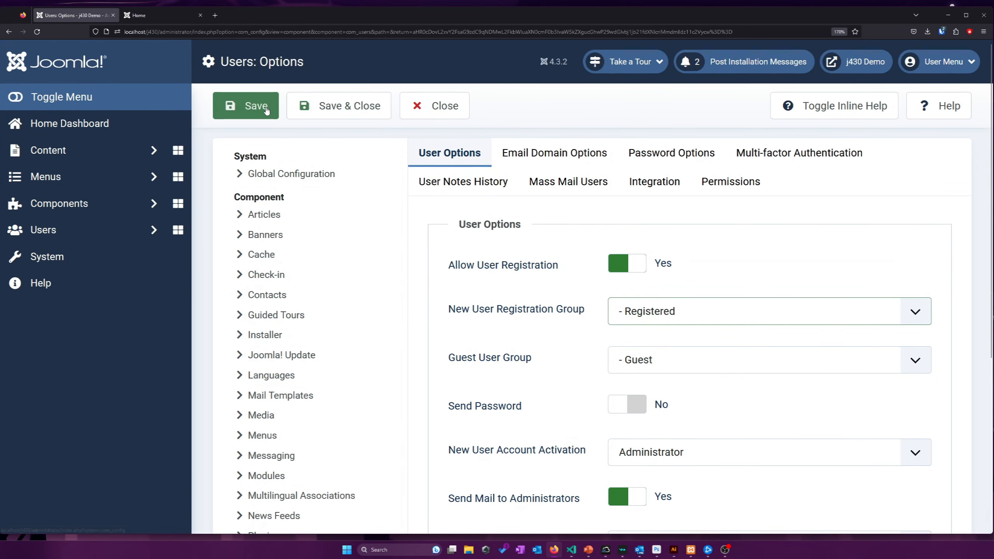
click(267, 112)
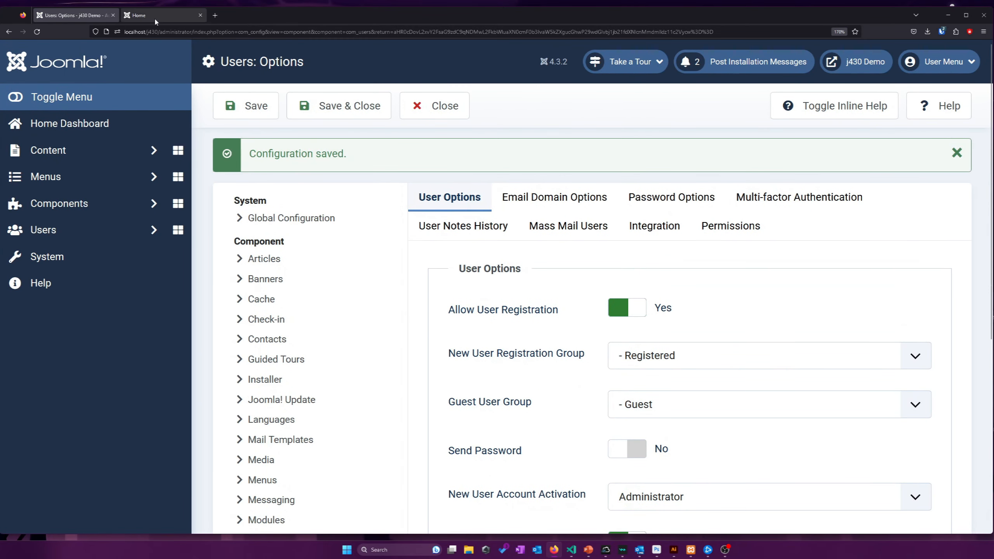
On the site frontend, go to the Login page and open the new account registration form
click(153, 17)
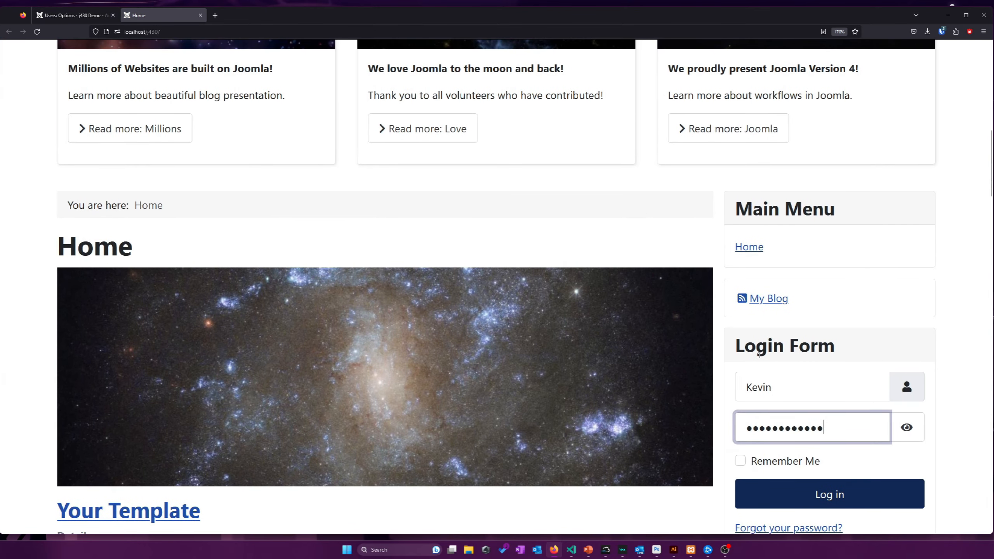
scroll(767, 364, down, 5)
scroll(781, 350, up, 8)
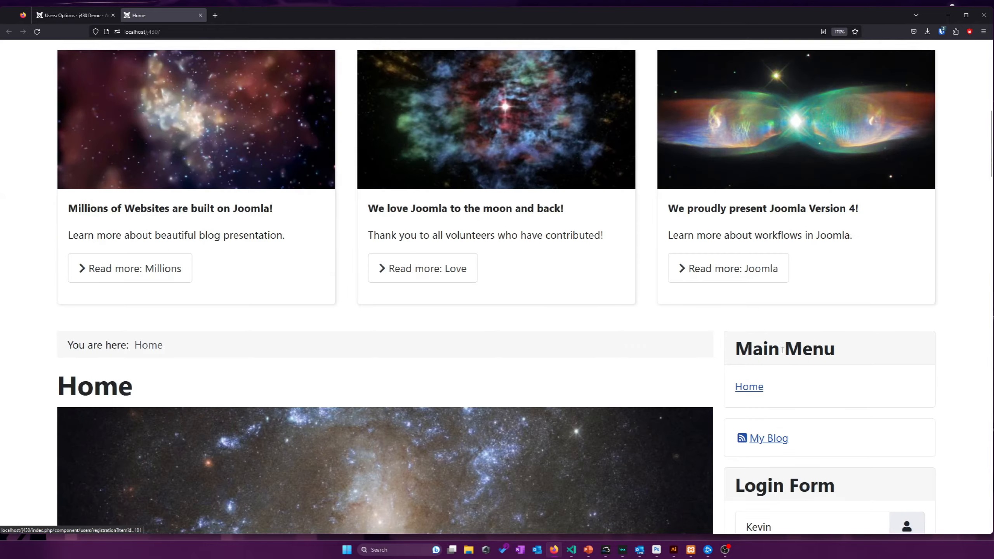
scroll(783, 350, up, 5)
click(201, 116)
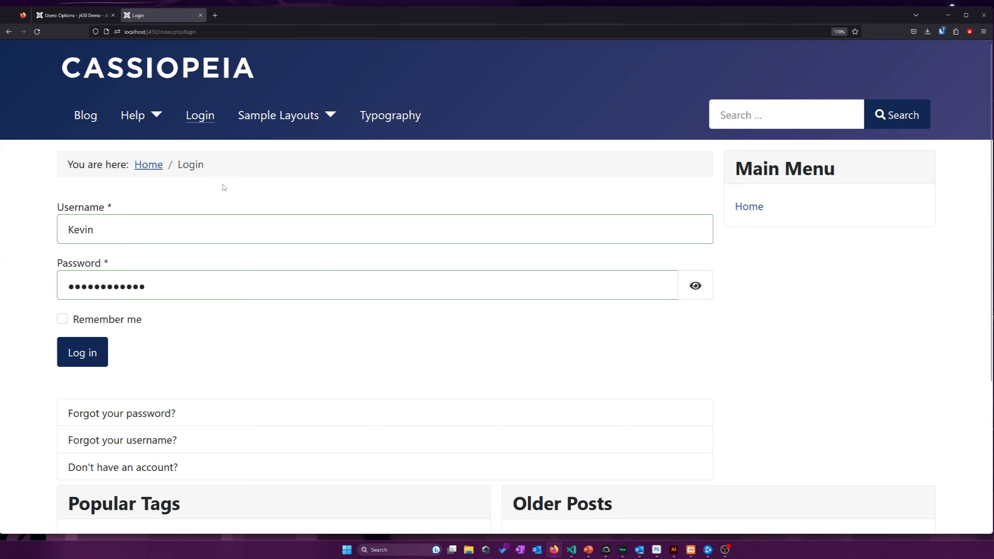
scroll(224, 187, down, 3)
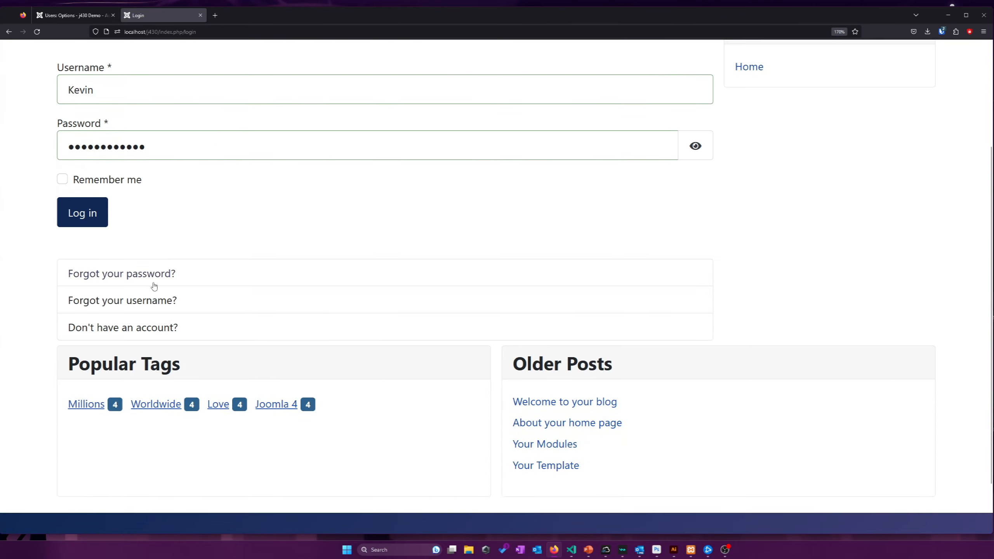
click(140, 321)
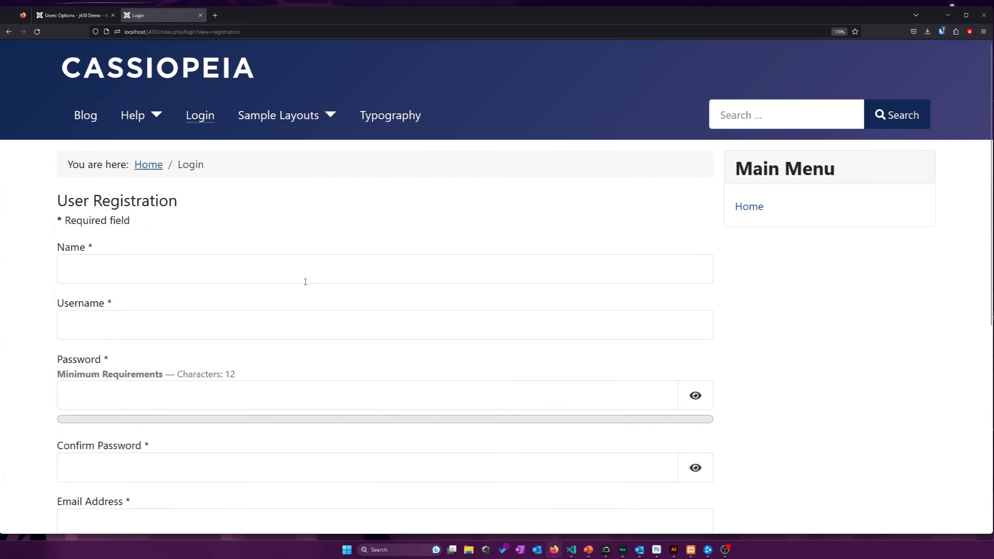
Leave Name, Username, Password and Email empty to show required-field errors, then return to the admin tab
click(305, 281)
scroll(321, 279, down, 2)
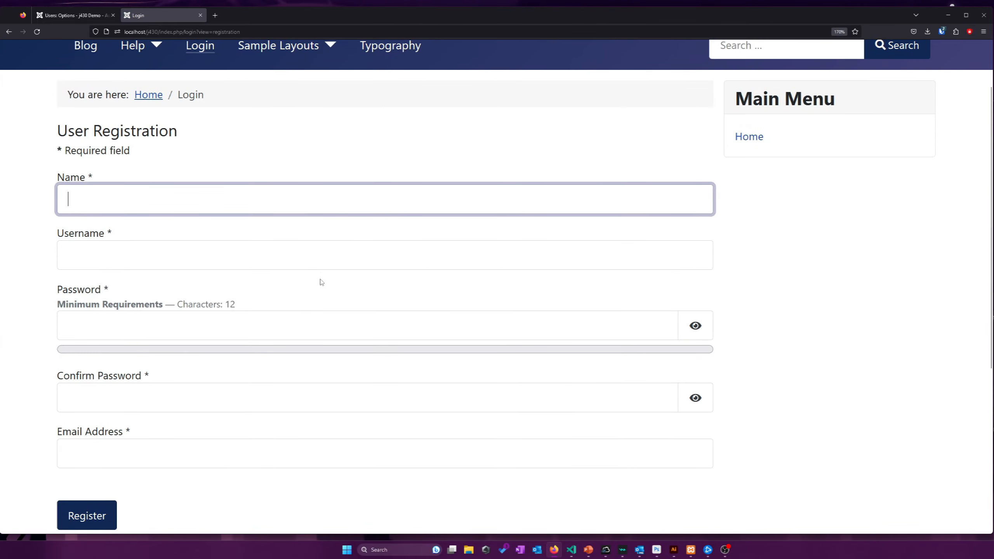
click(320, 282)
click(321, 276)
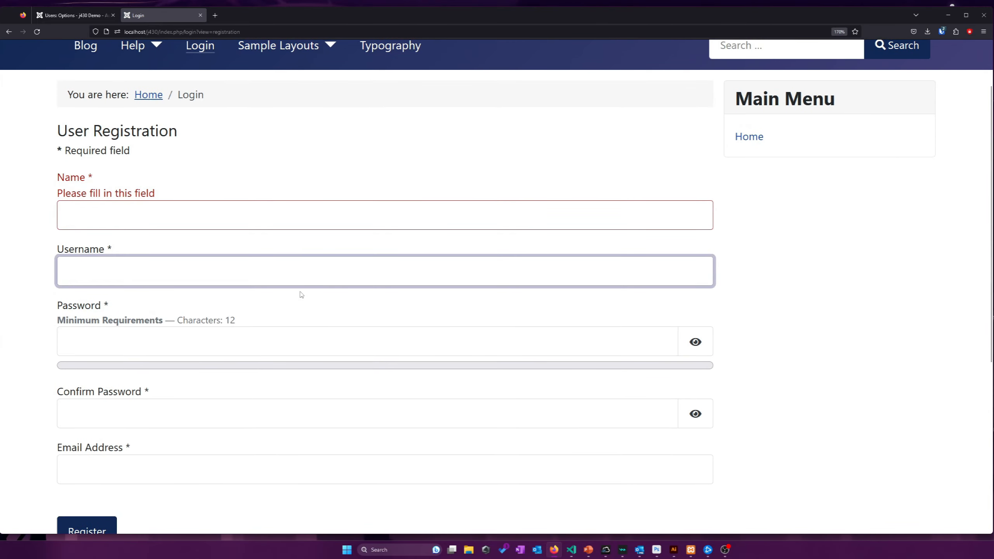
click(280, 219)
click(268, 269)
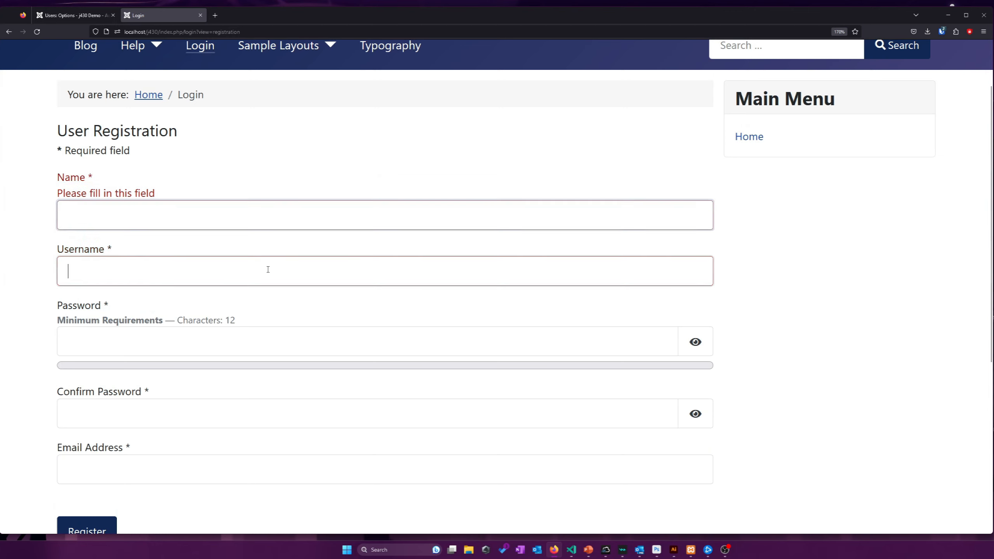
click(261, 339)
scroll(266, 317, down, 4)
click(231, 353)
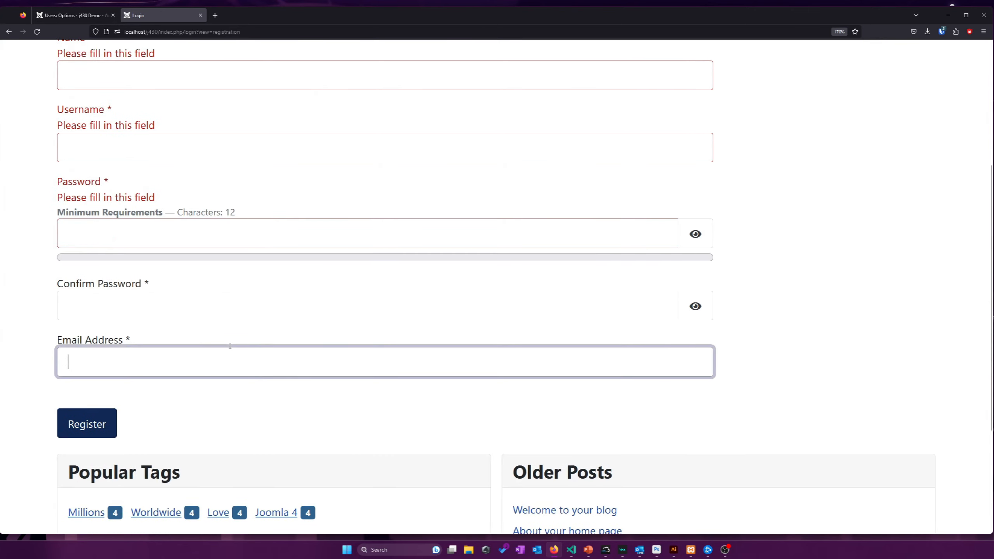
click(64, 15)
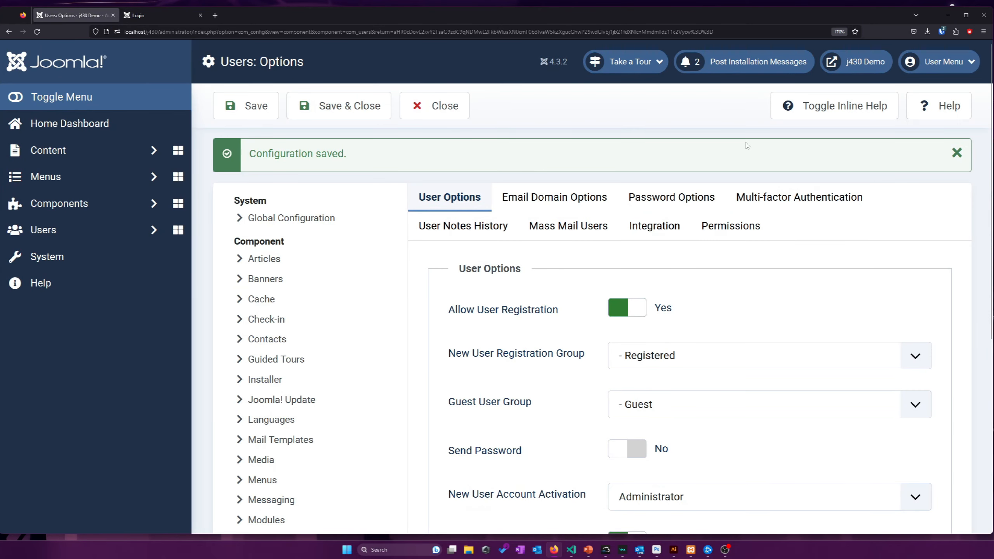
Dismiss the Configuration saved message and open the Plugins list from the System dashboard
click(948, 159)
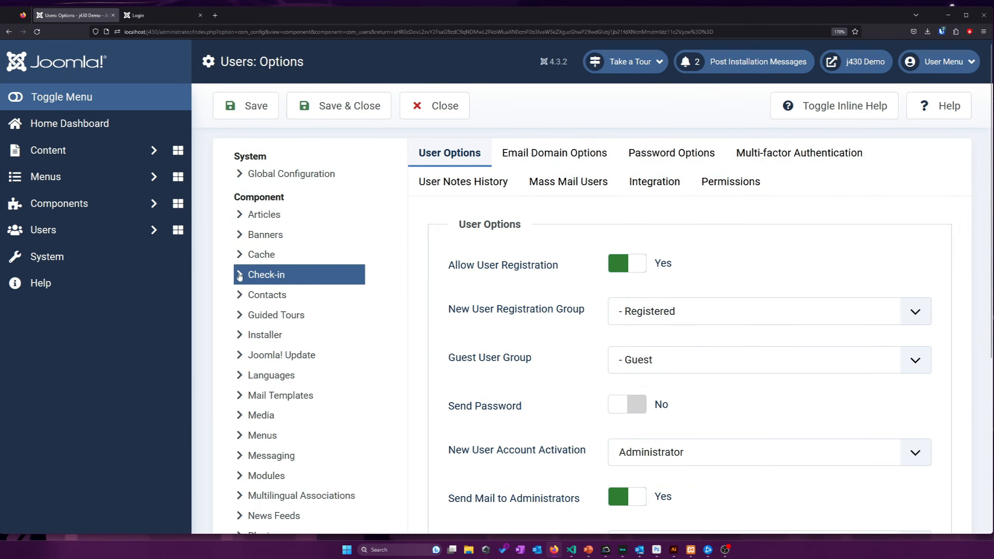
click(131, 262)
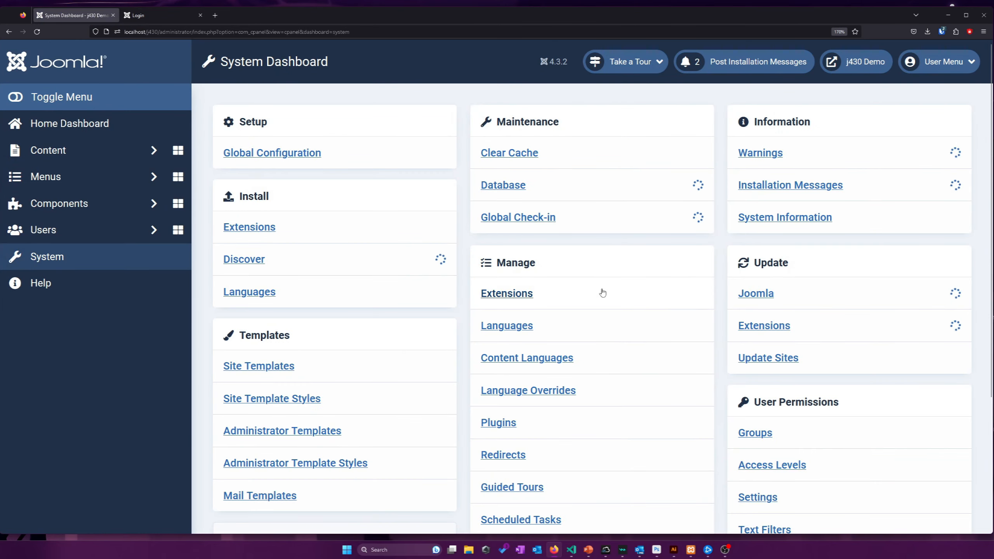
scroll(591, 306, down, 2)
click(498, 353)
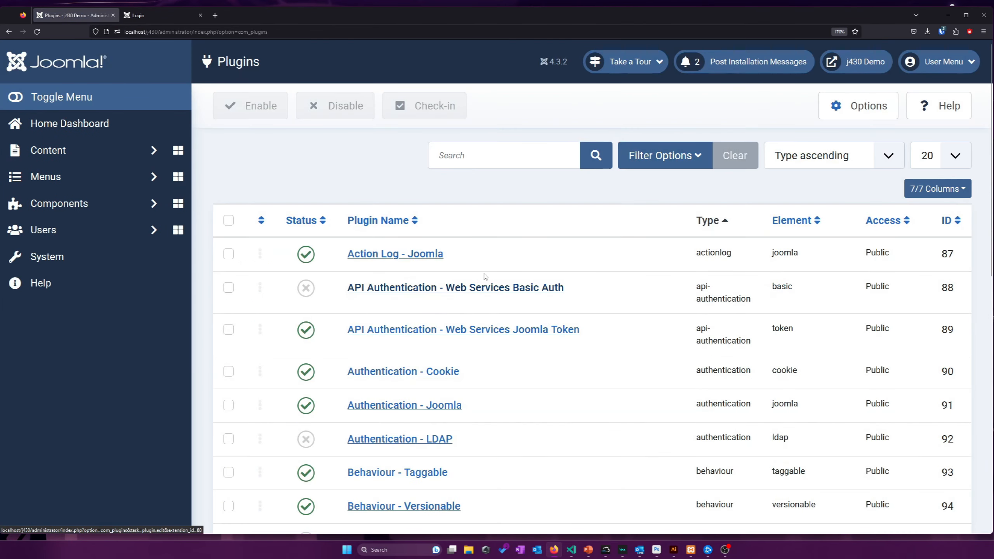
click(505, 148)
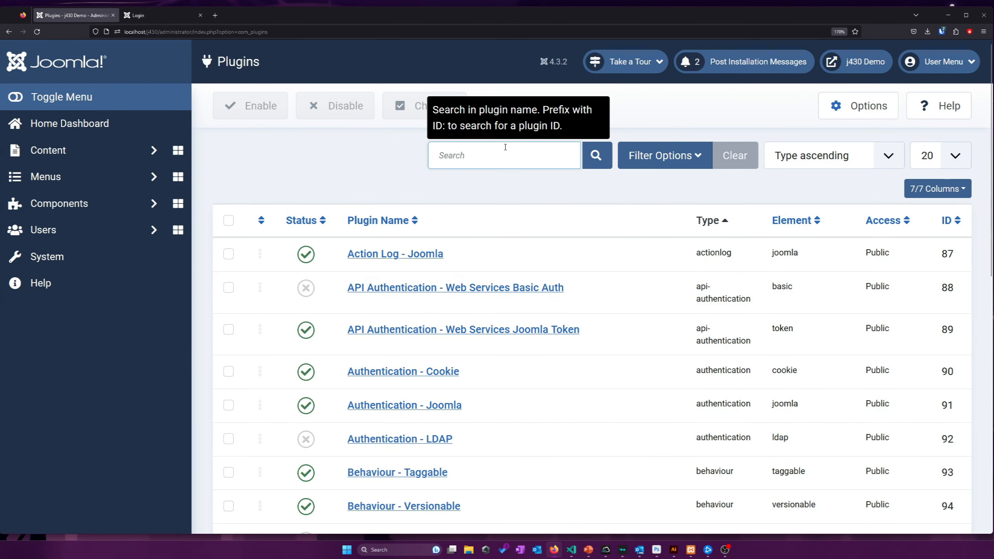
scroll(486, 221, down, 2)
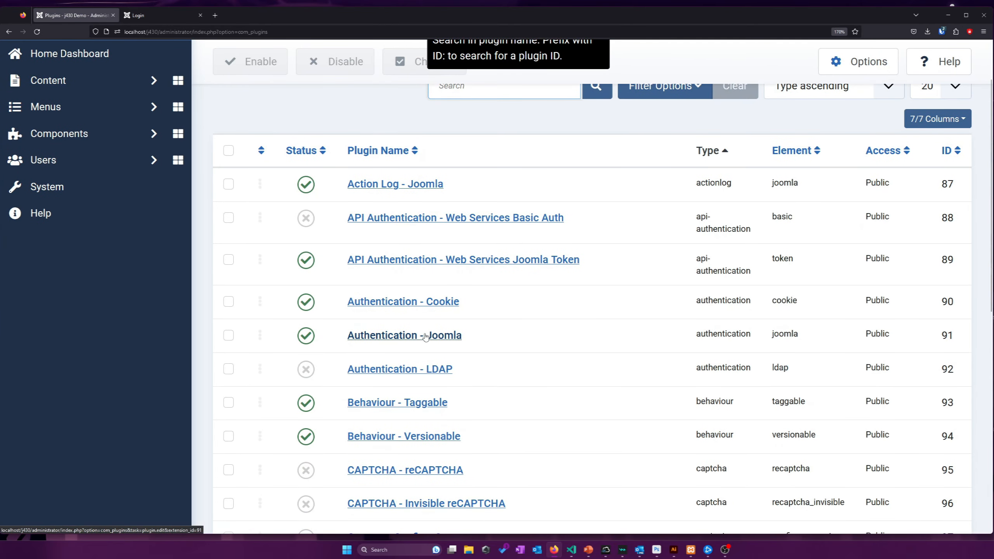
scroll(392, 266, up, 2)
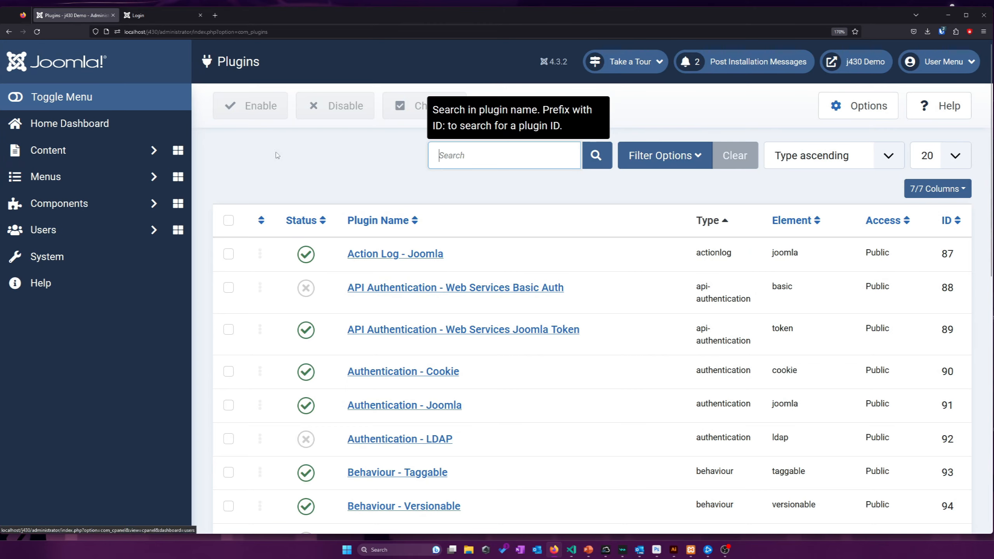
scroll(502, 220, down, 4)
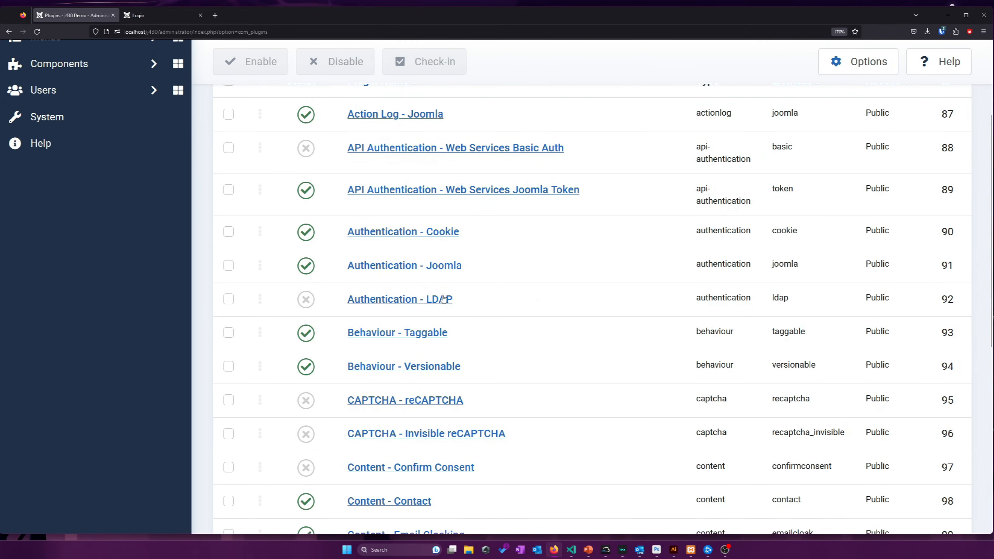
View the Authentication - Joomla plugin settings and its lockout warning, then close back to the list
click(445, 270)
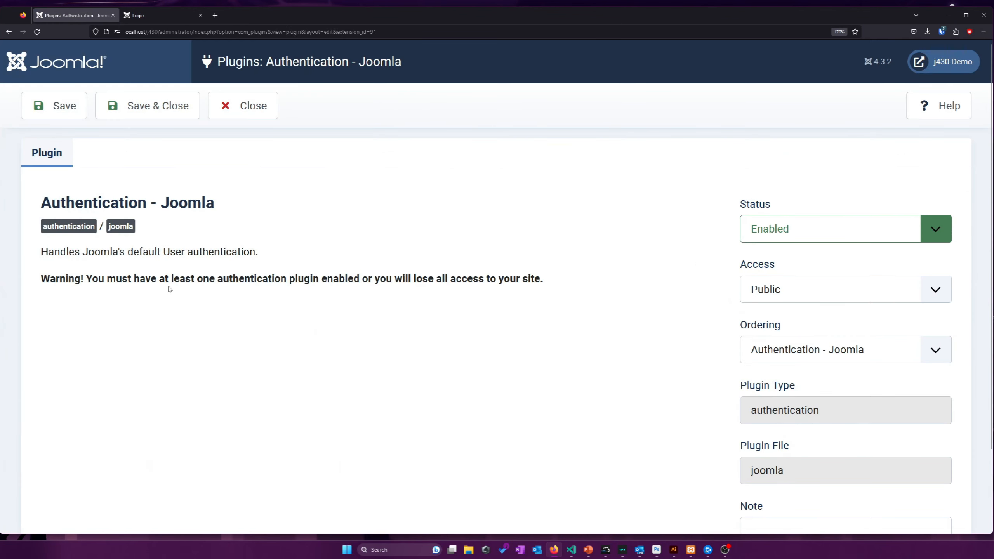
drag(169, 289, 449, 276)
click(448, 276)
click(261, 108)
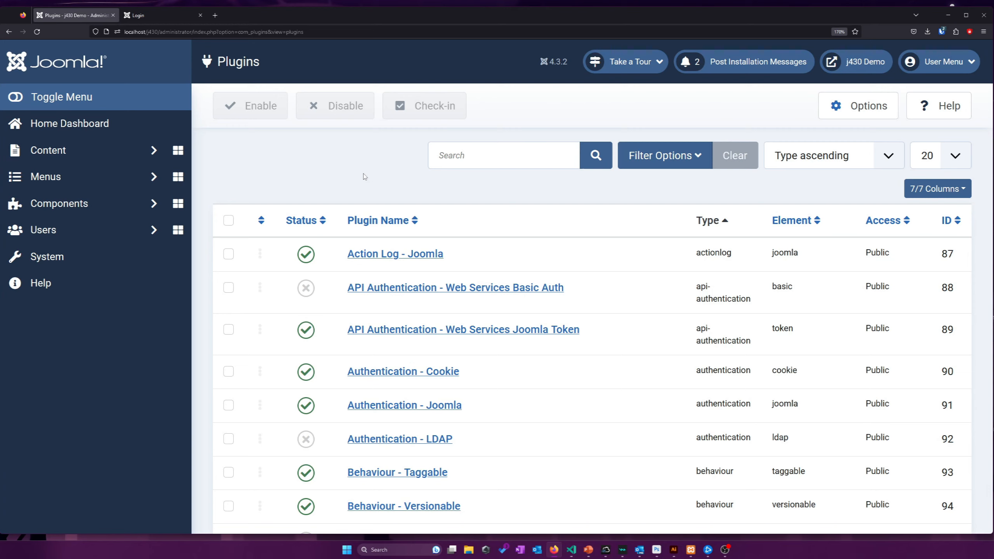
In a new tab, load kevinsguides.com and log in with the saved credentials
key(ctrl+t)
text(kevinsguides.com/)
key(Return)
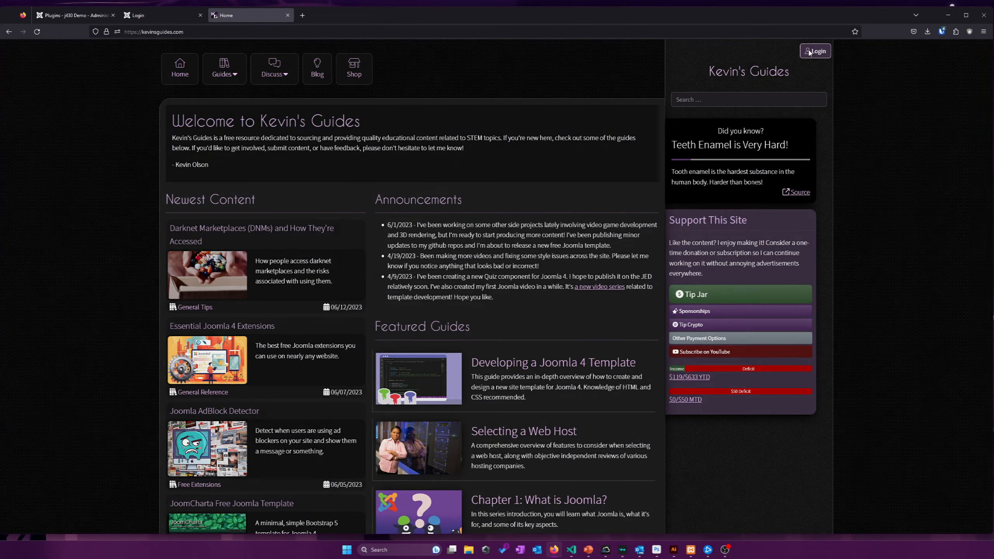
click(815, 51)
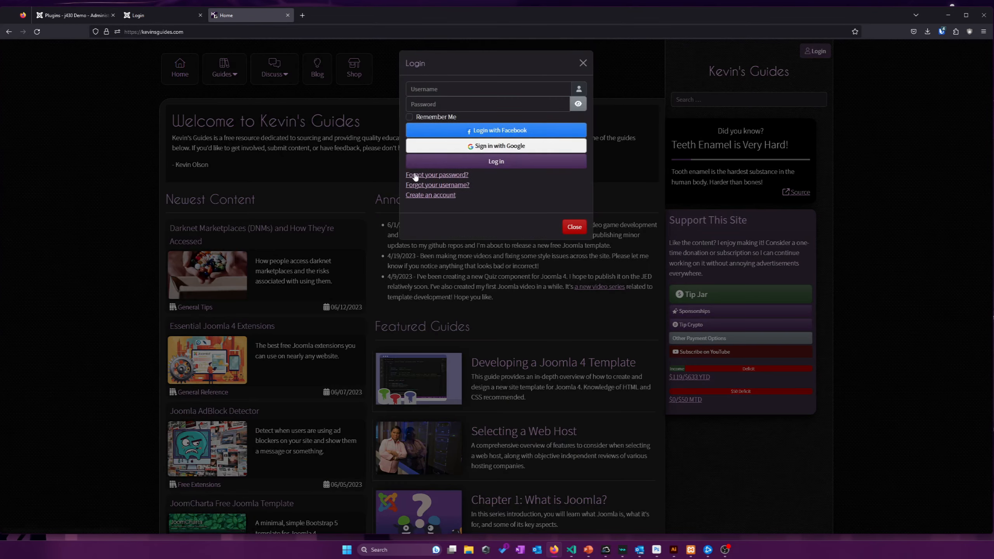
key(ctrl+shift+l)
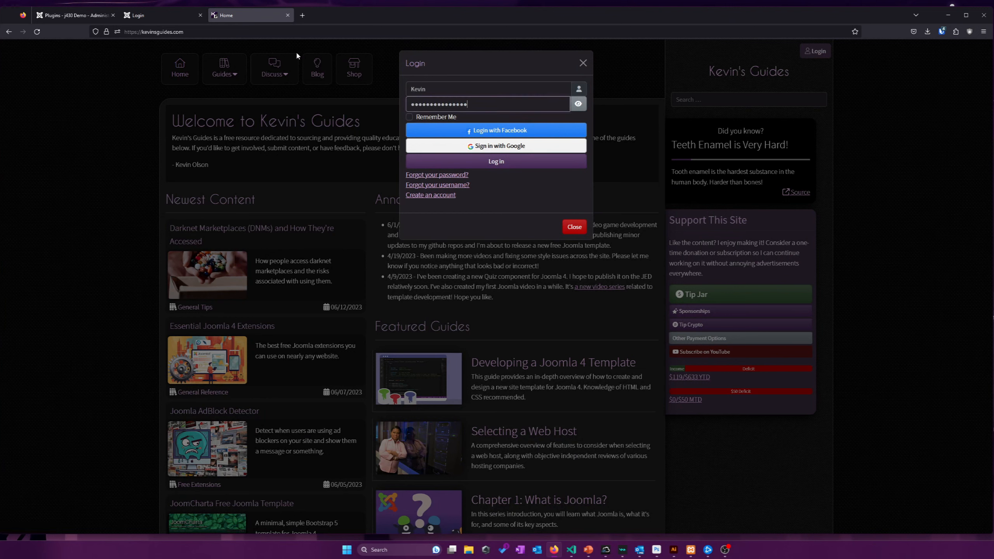
Search for 'akeeba social login', view the Social Login - Akeeba Ltd page, then close it
click(297, 33)
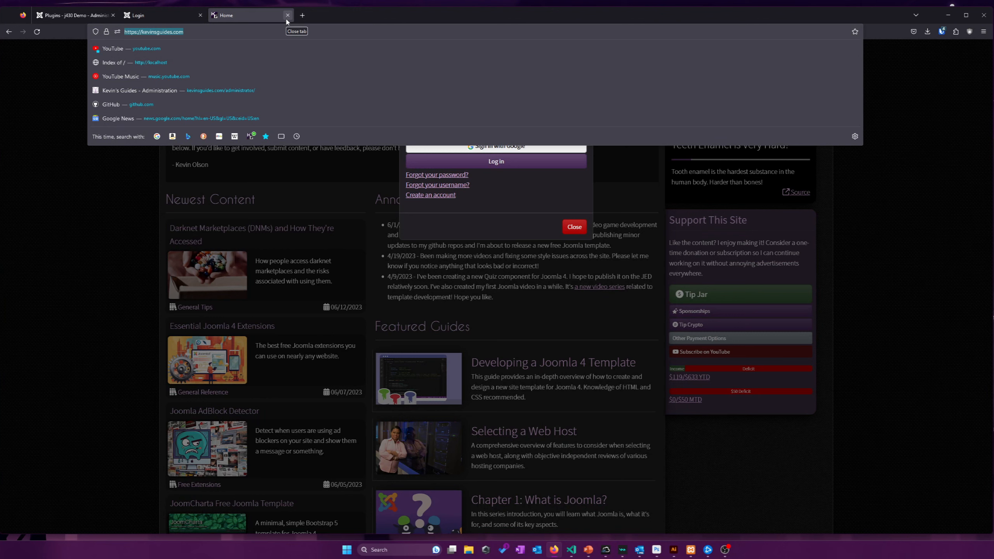
text(akeeb)
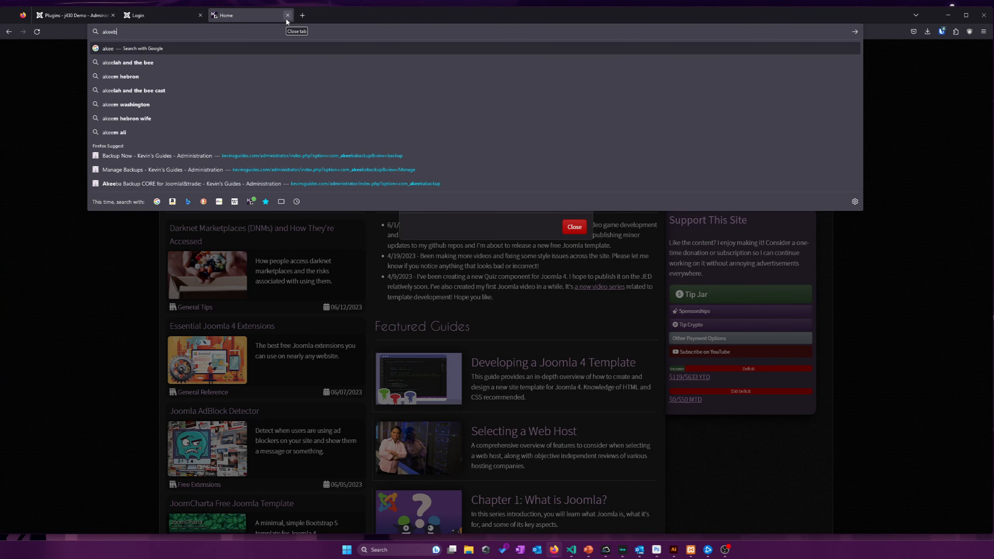
text(a social logic)
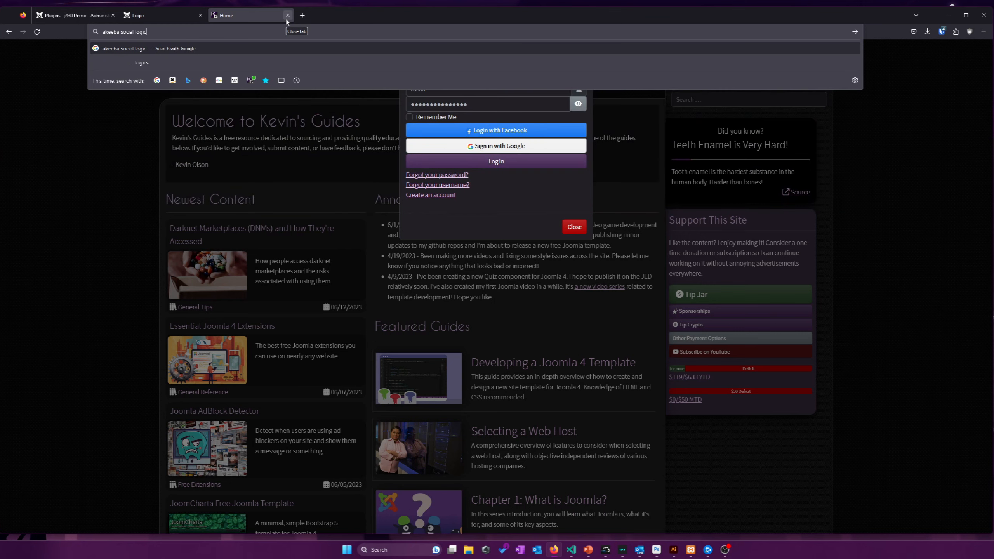
key(BackSpace)
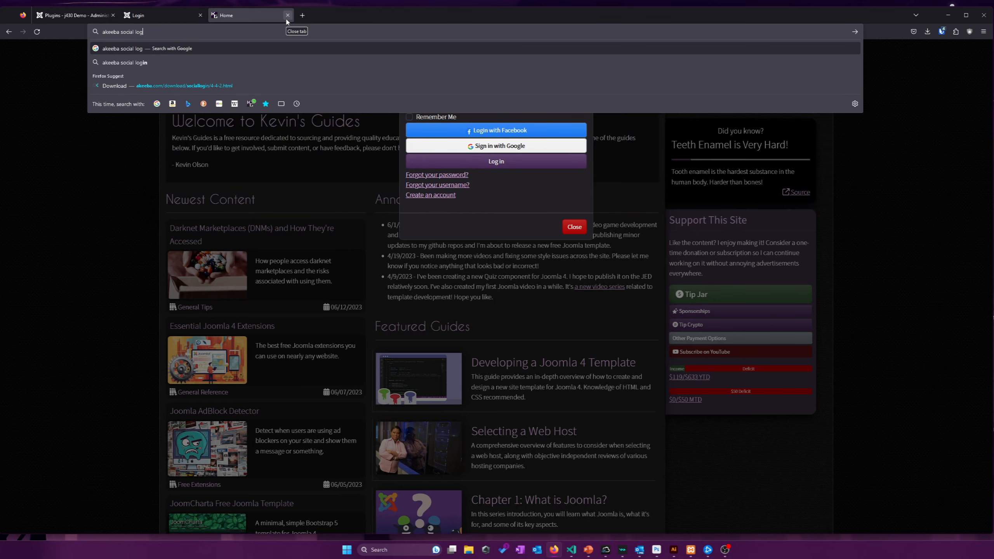
text(n)
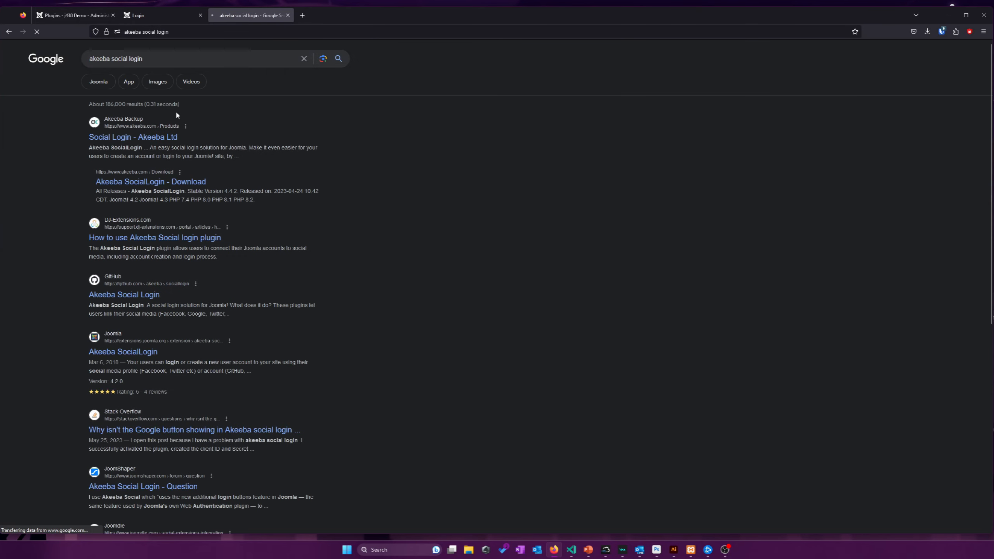
click(167, 138)
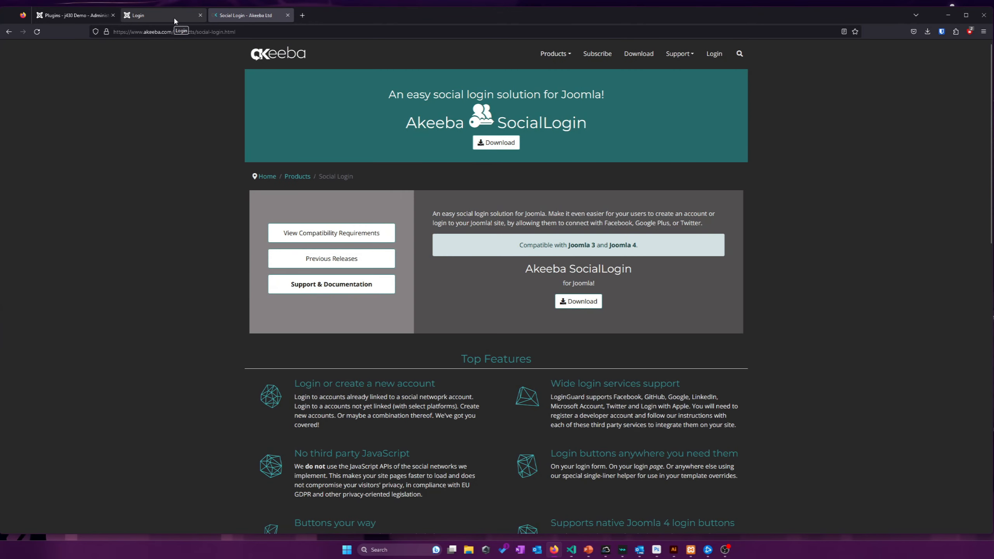
click(174, 17)
click(244, 17)
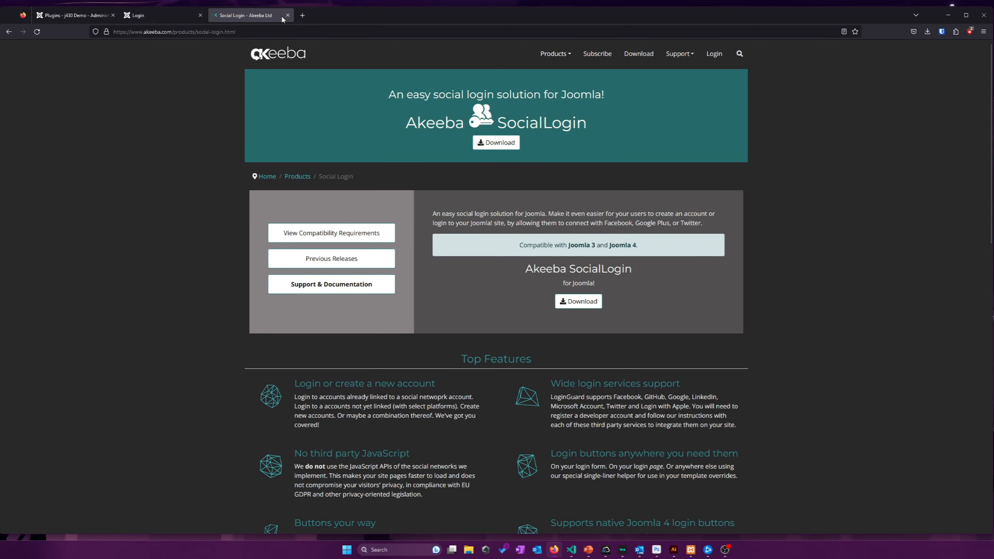
click(287, 15)
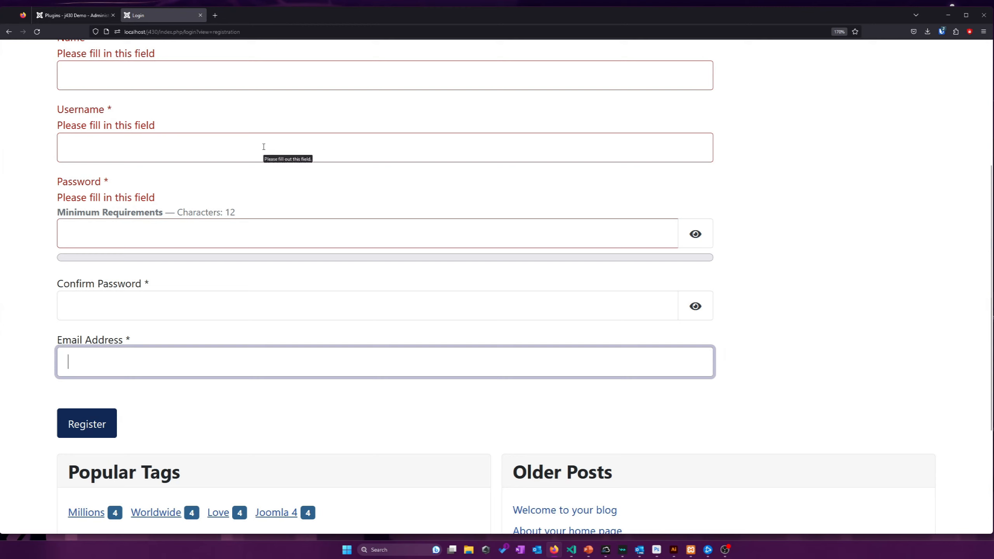
Leave the Email Address field empty so the registration form flags it as required
click(585, 179)
scroll(586, 179, up, 2)
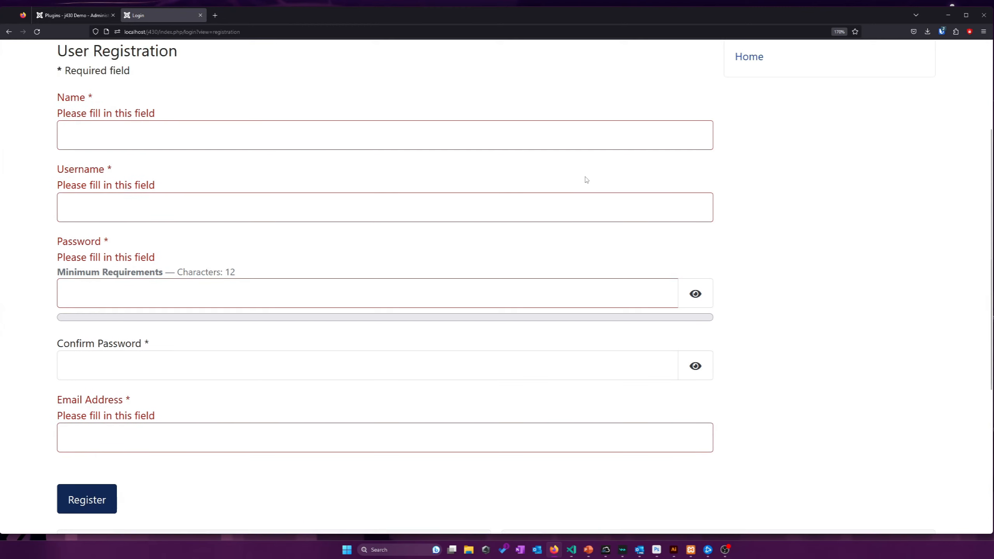
scroll(595, 175, up, 2)
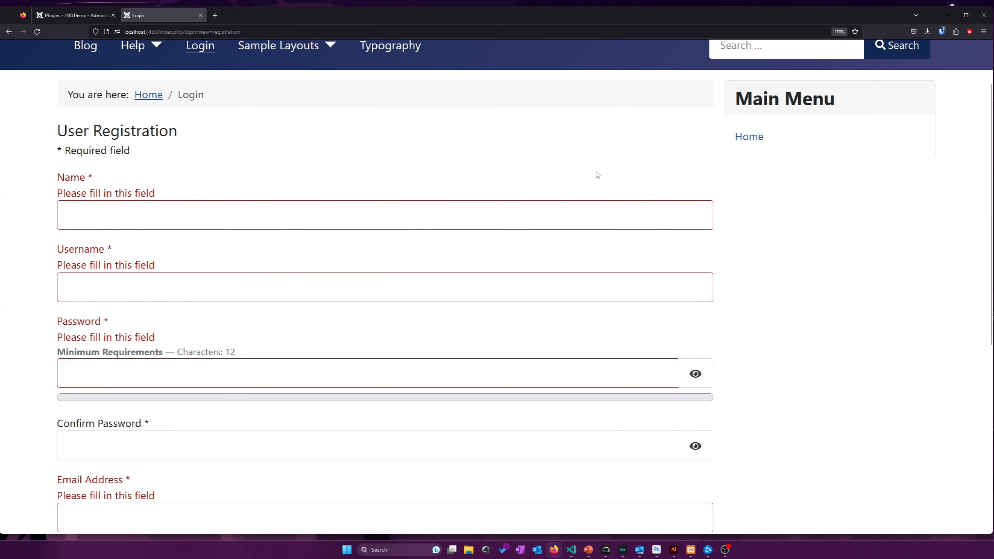
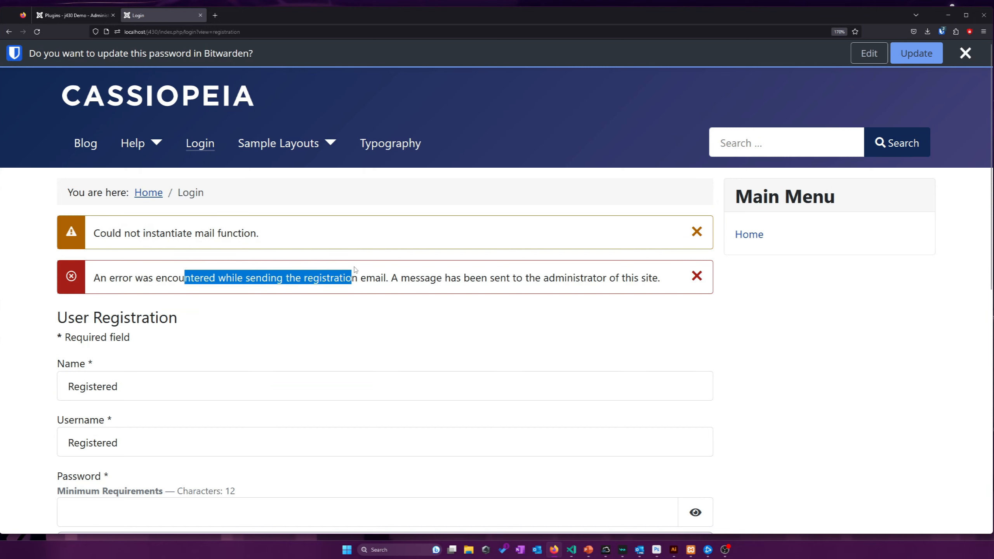
Leave the failed frontend registration page and return to the administrator tab's Plugins list
click(389, 276)
click(289, 276)
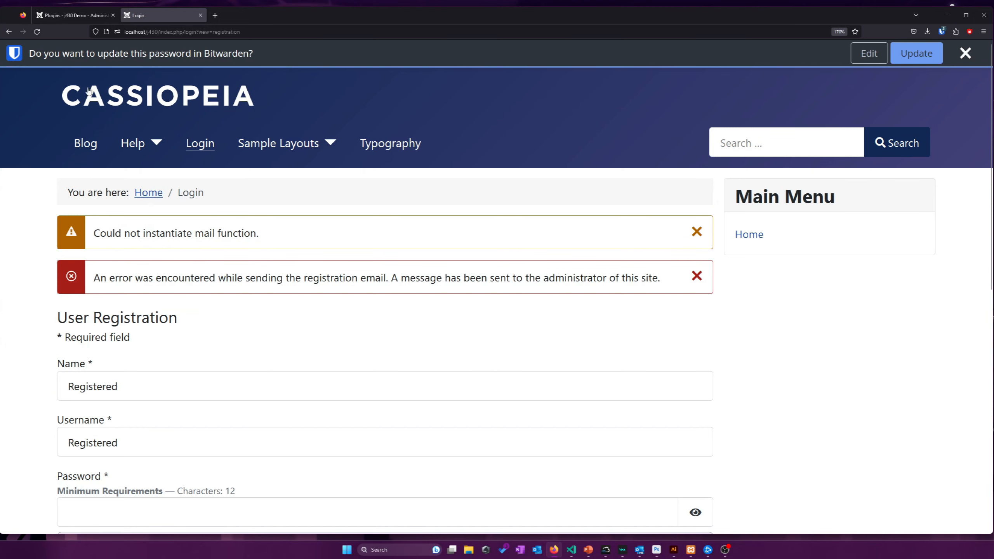
click(82, 15)
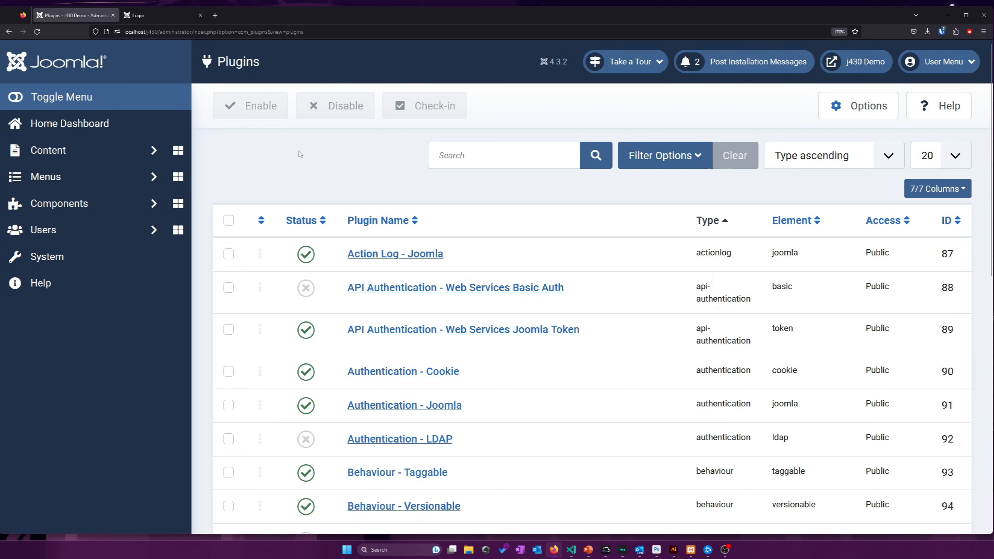
Open the site users list from System via Users > Manage
click(124, 253)
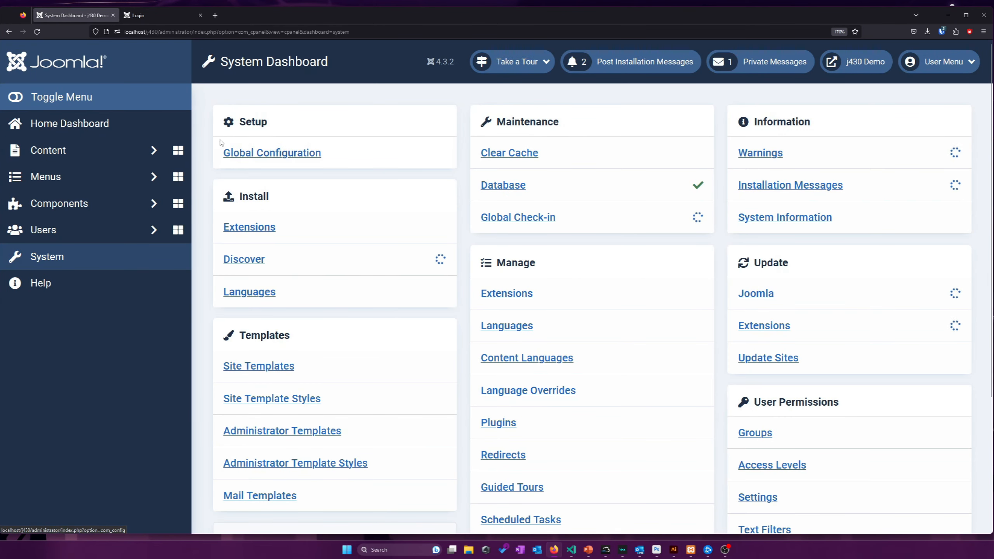
click(99, 159)
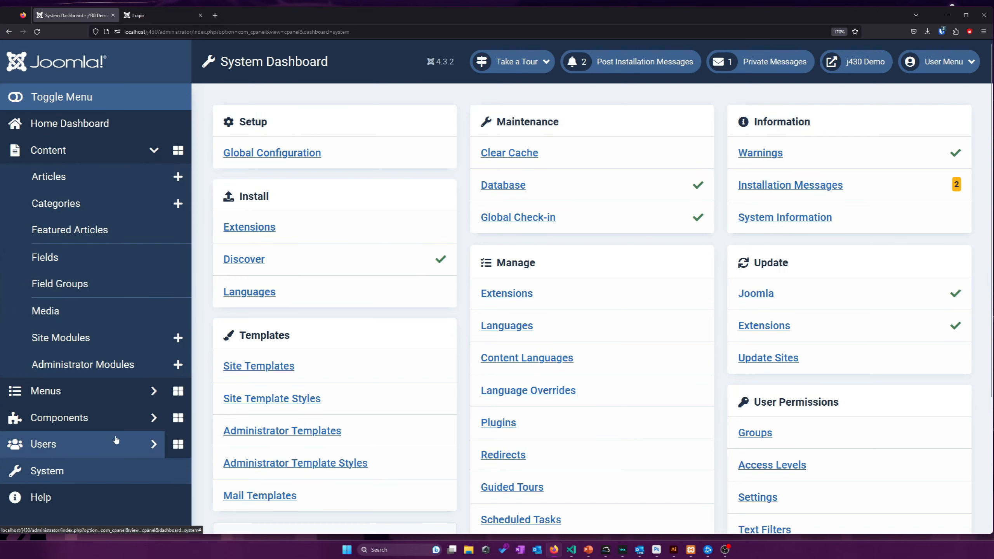
click(116, 440)
scroll(114, 378, down, 1)
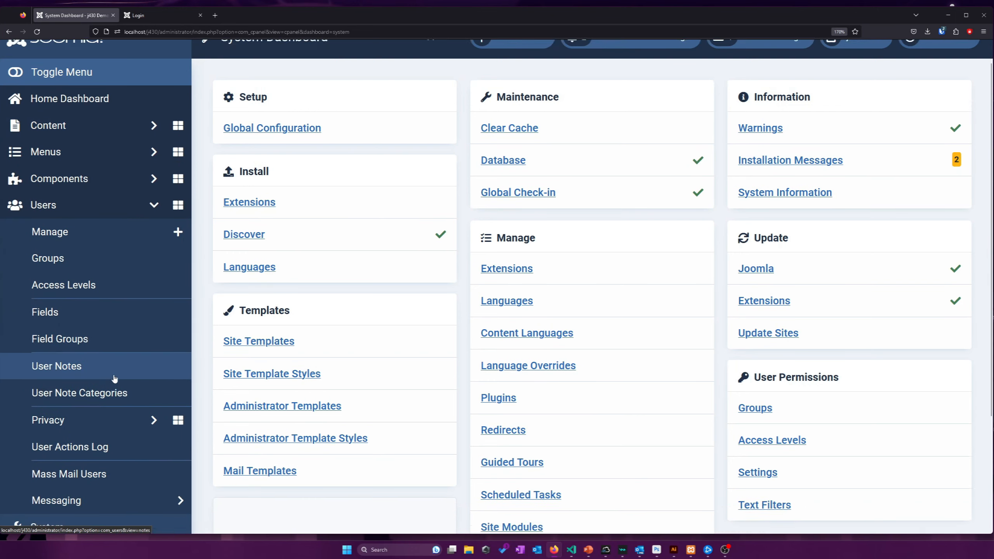
click(144, 190)
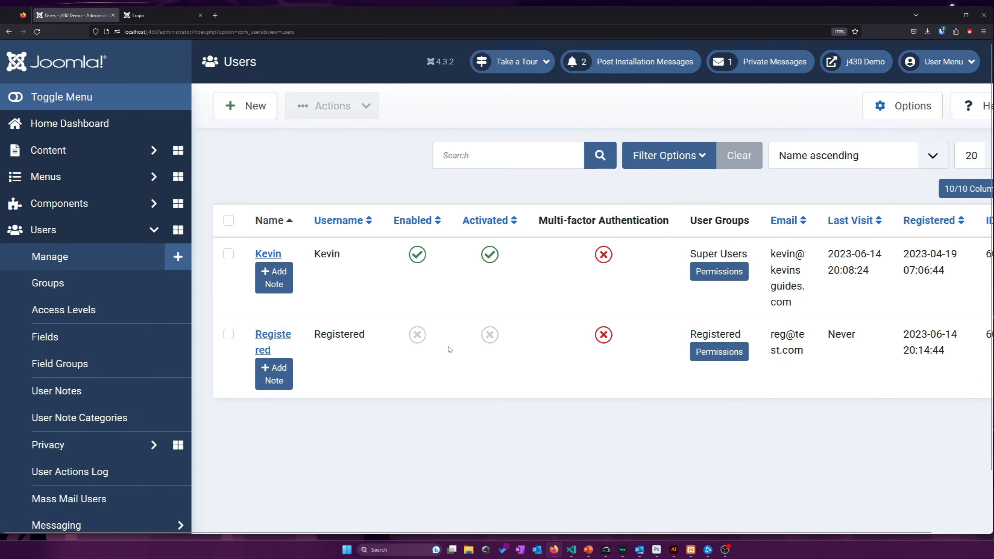
Review the Users Options, keeping New User Account Activation set to Administrator
click(888, 110)
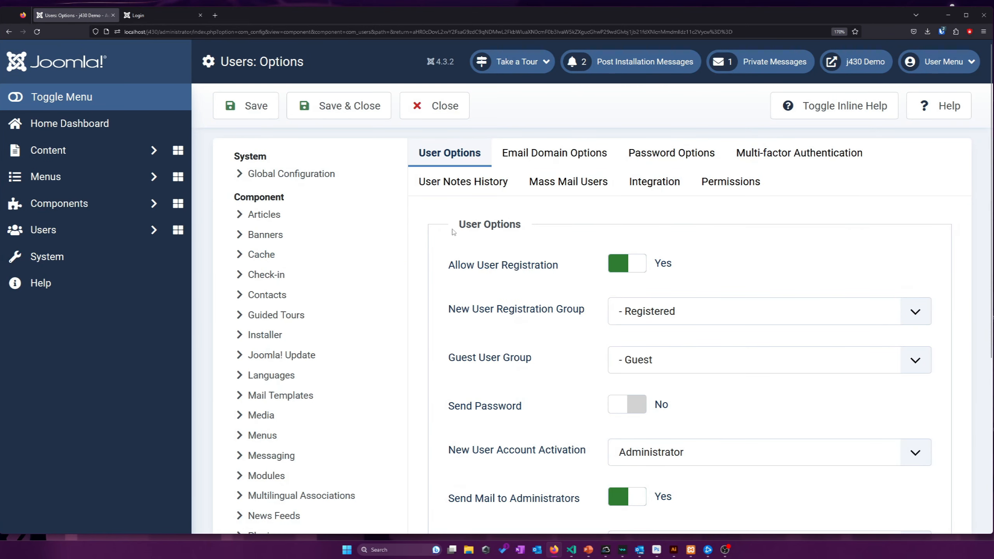
scroll(453, 232, down, 2)
scroll(489, 217, up, 2)
scroll(522, 213, down, 3)
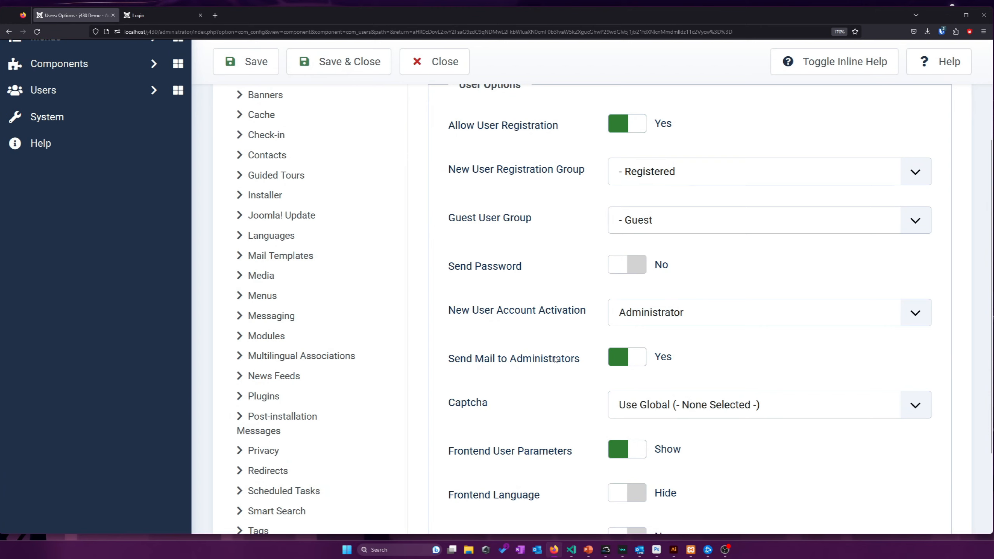
drag(521, 362, 556, 370)
click(555, 371)
scroll(568, 384, down, 3)
scroll(553, 319, up, 3)
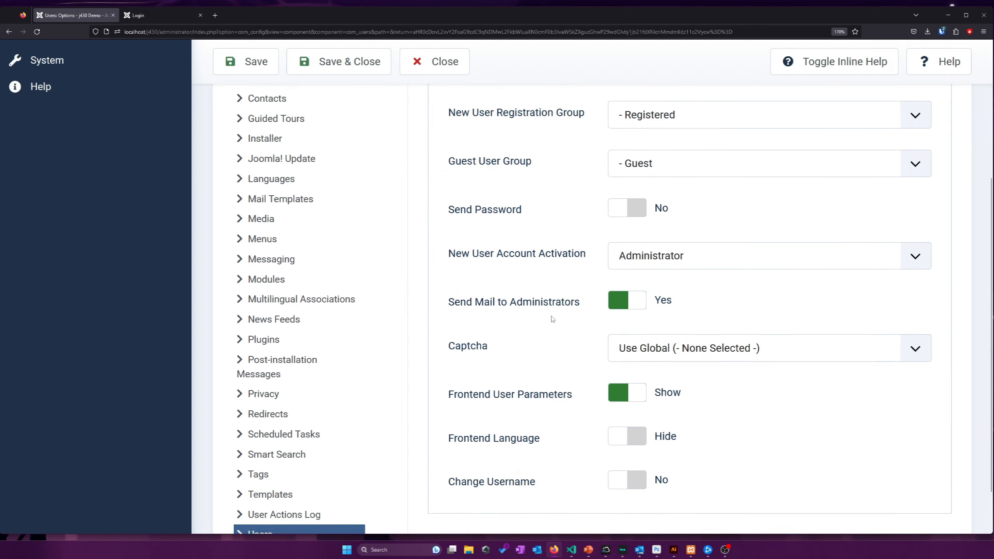
double_click(548, 319)
click(533, 350)
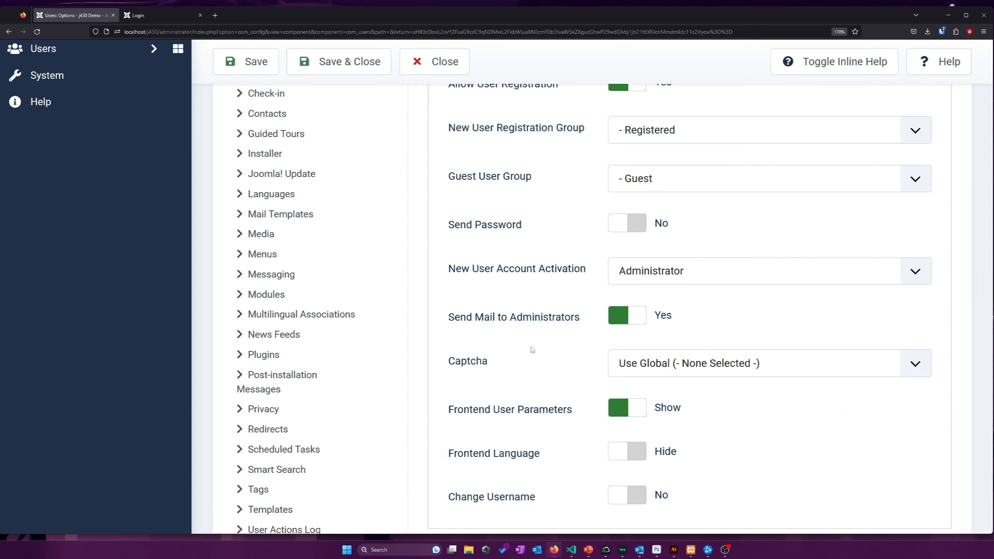
scroll(532, 350, up, 3)
click(625, 337)
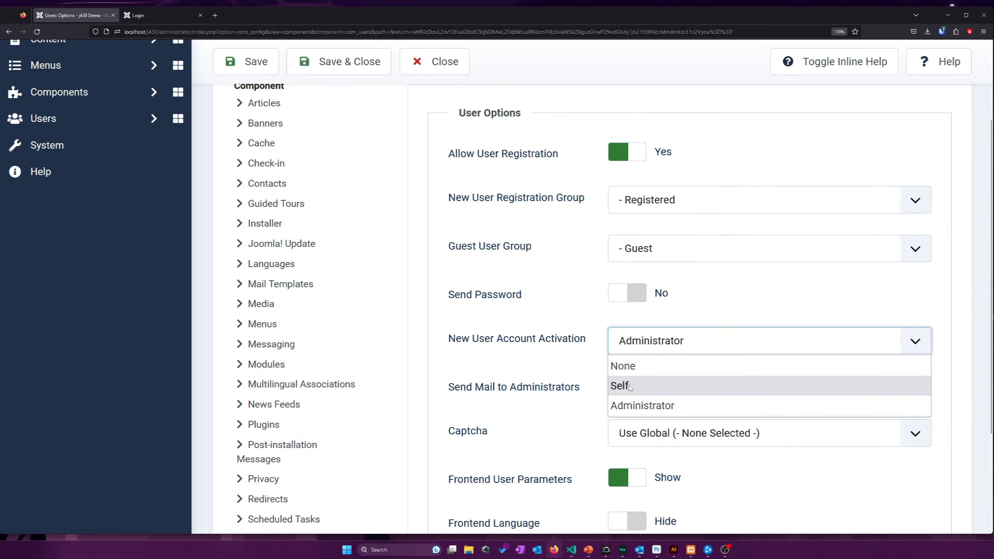
click(559, 370)
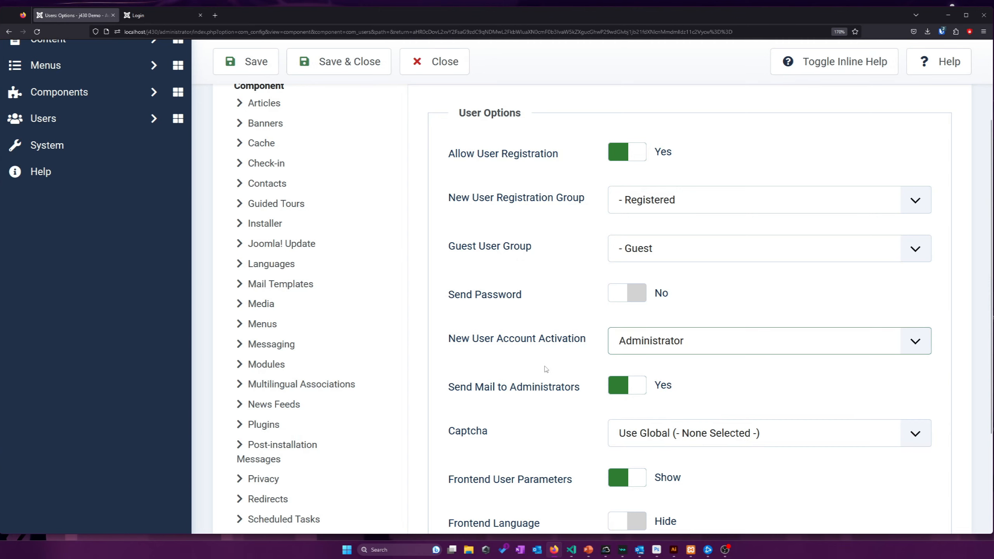
scroll(547, 369, up, 3)
scroll(493, 249, down, 5)
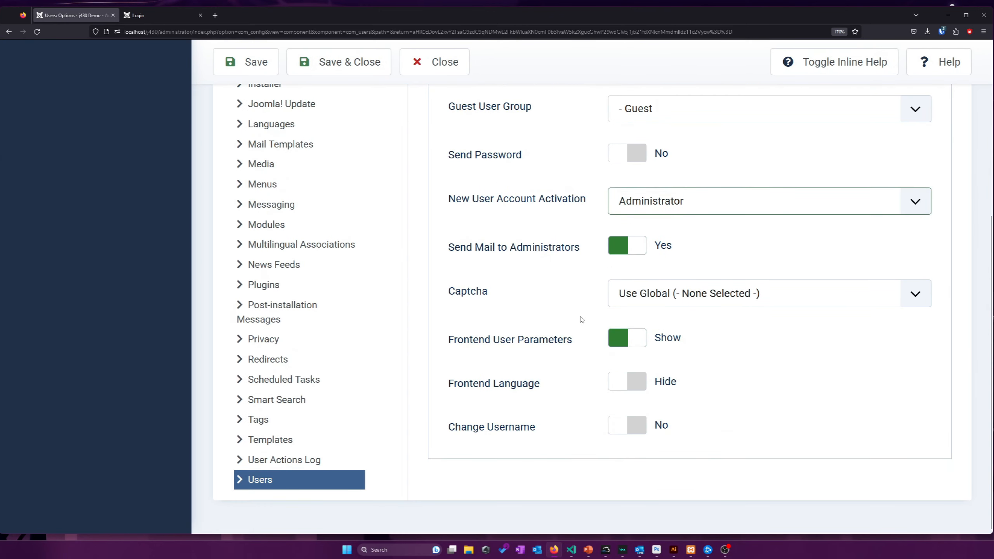
scroll(580, 318, up, 3)
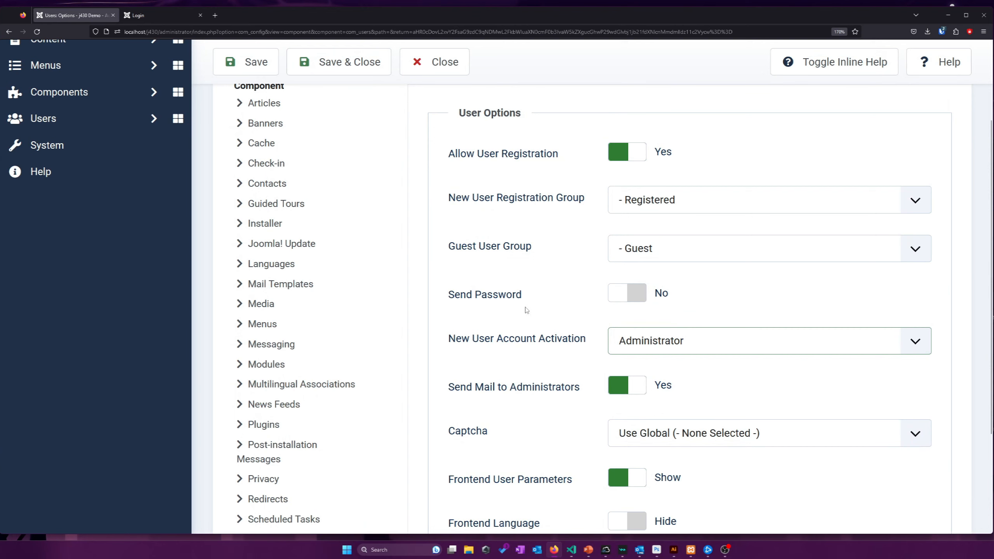
Close the Users options and dismiss the frontend mail-function and registration email errors
click(433, 63)
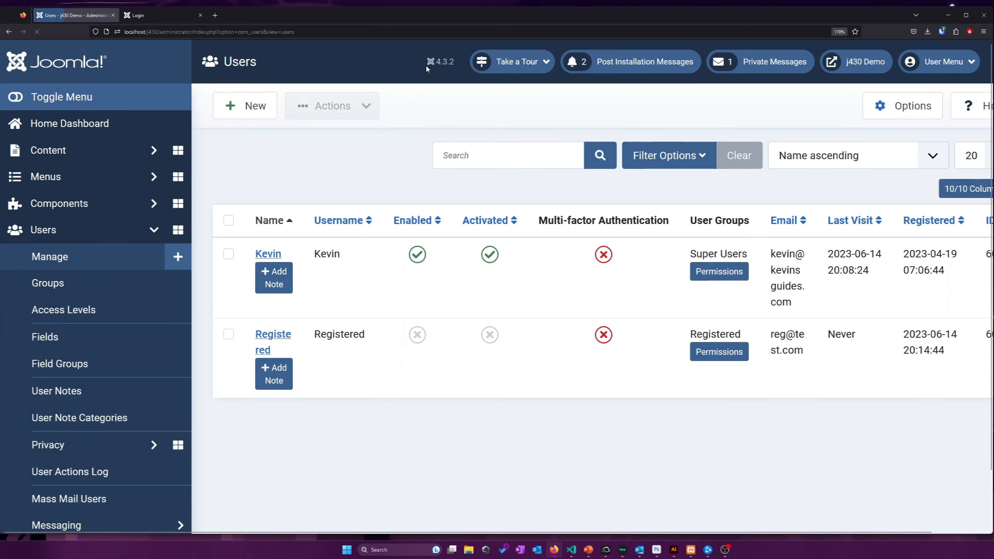
click(181, 19)
click(697, 232)
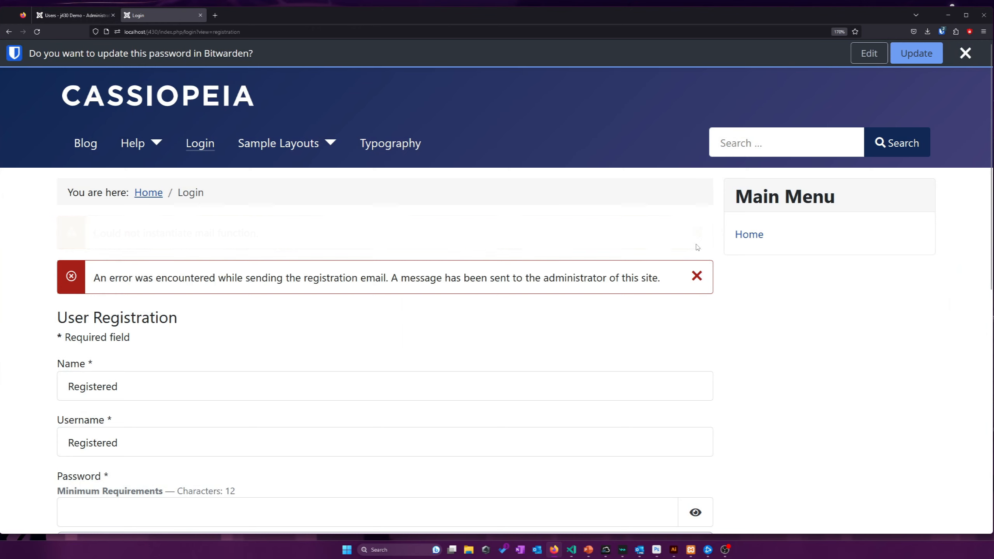
click(697, 232)
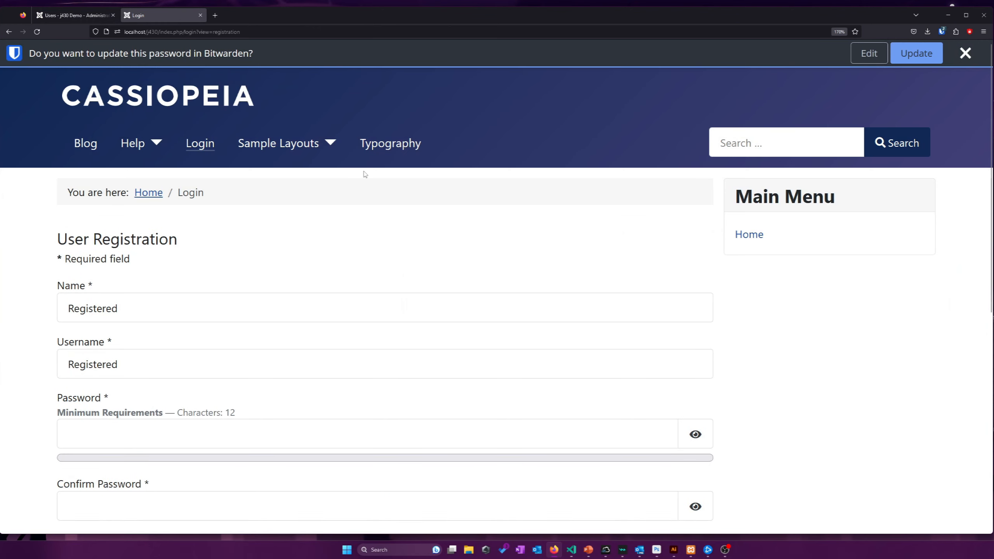
click(74, 15)
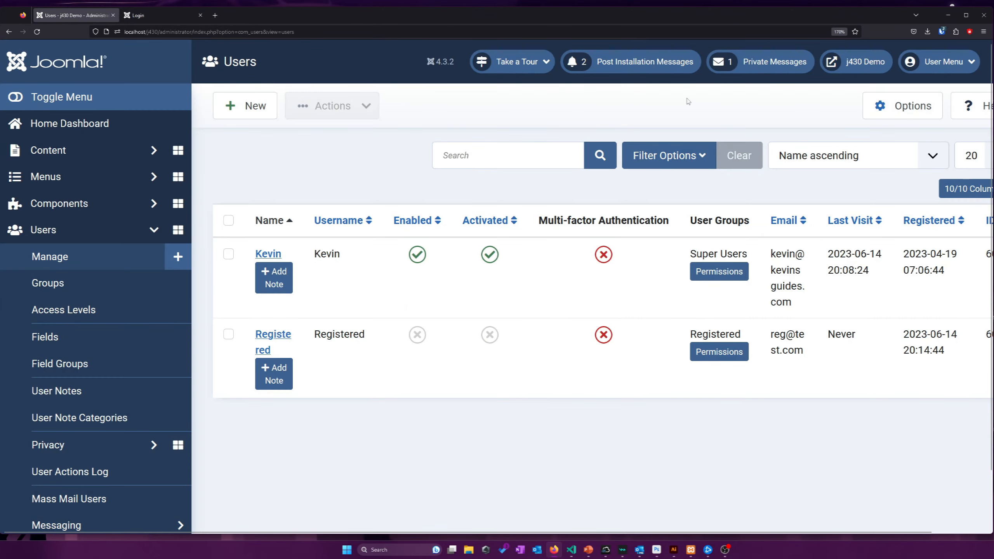
click(870, 107)
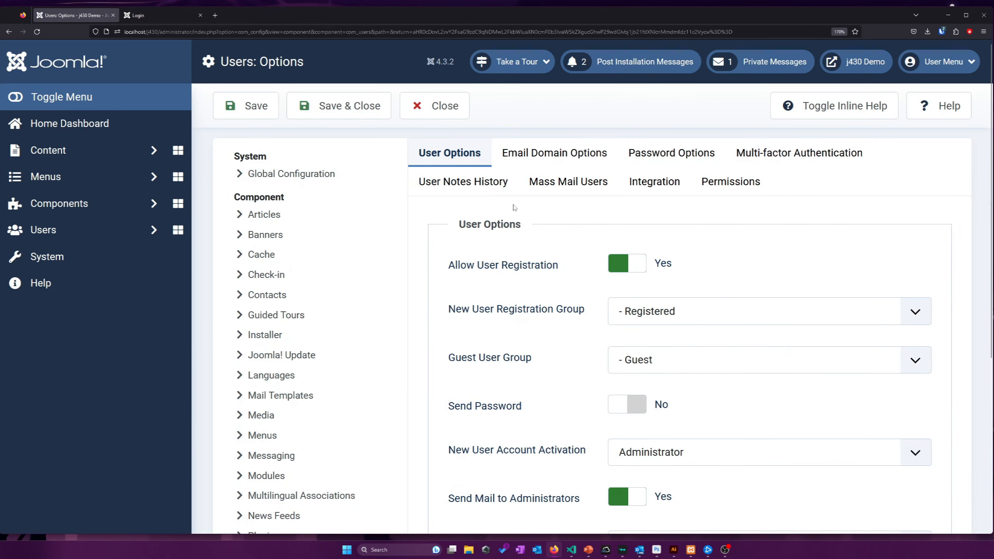
click(434, 106)
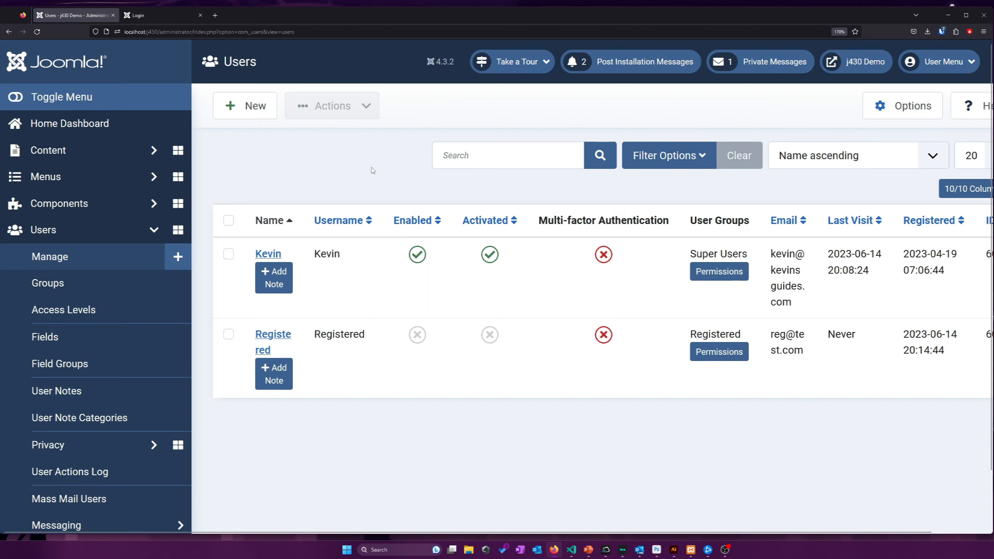
Enable and activate the Registered user's account, then reopen the Users Options
drag(370, 353, 353, 343)
click(357, 371)
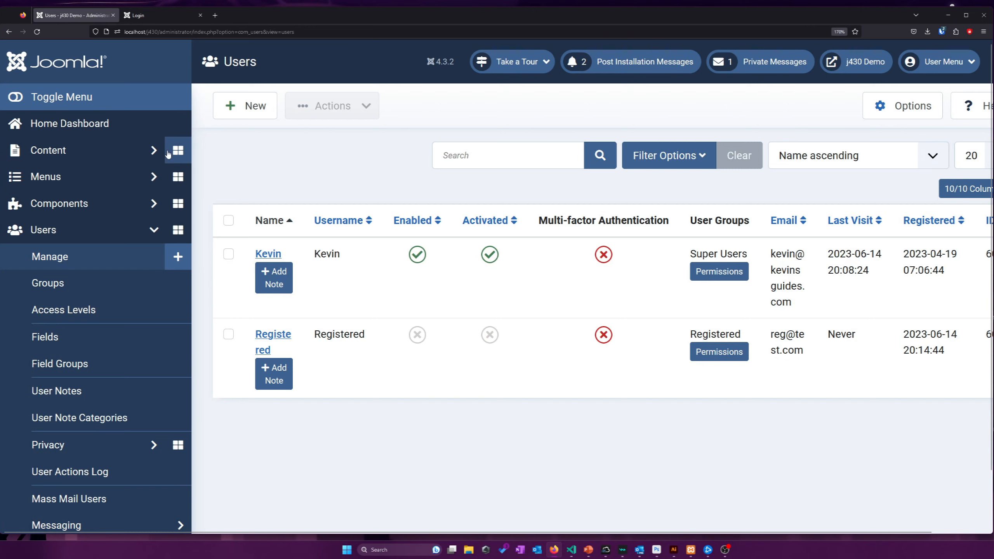
click(411, 338)
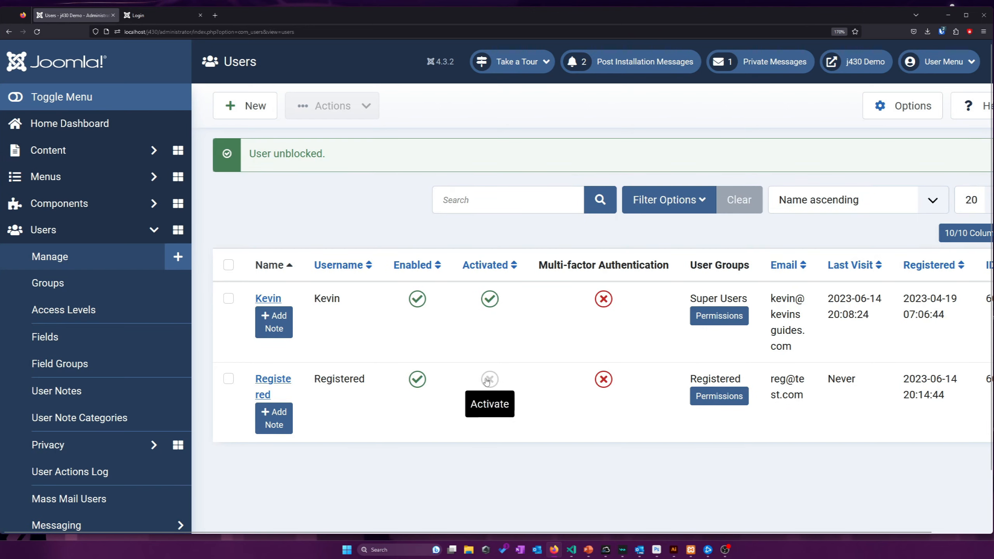
click(489, 379)
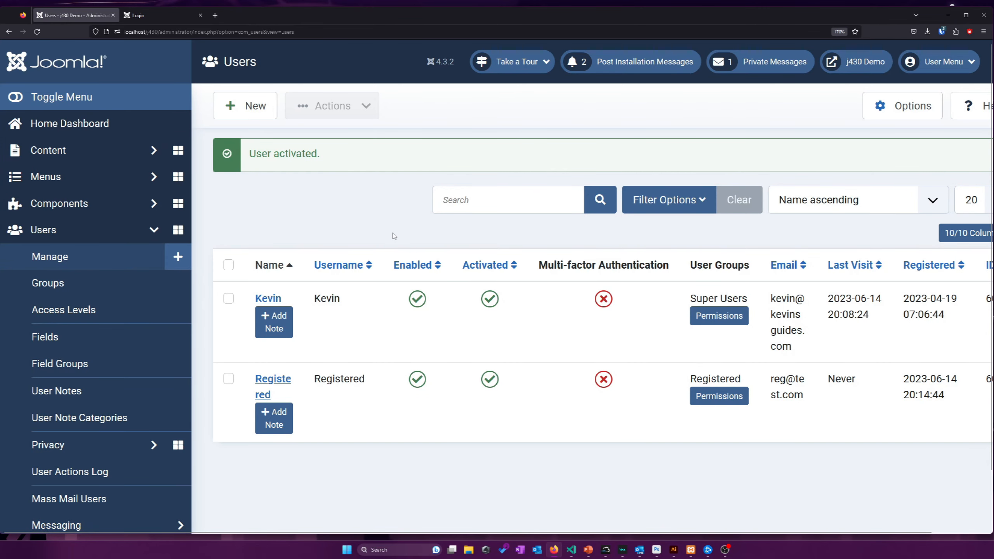
click(156, 15)
click(74, 15)
click(902, 105)
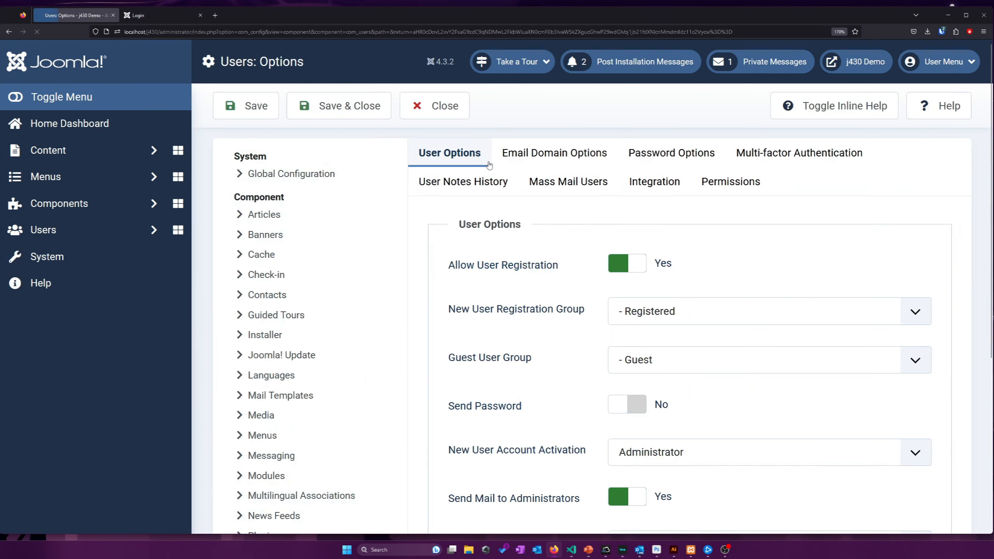
Change New User Account Activation to None instead of Self, keeping registration allowed
scroll(489, 235, down, 2)
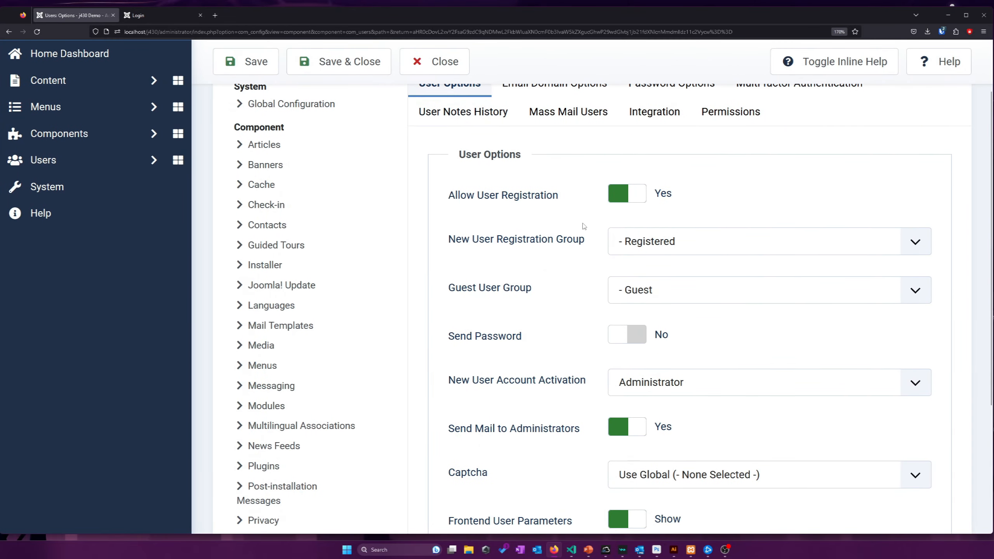
scroll(583, 226, down, 2)
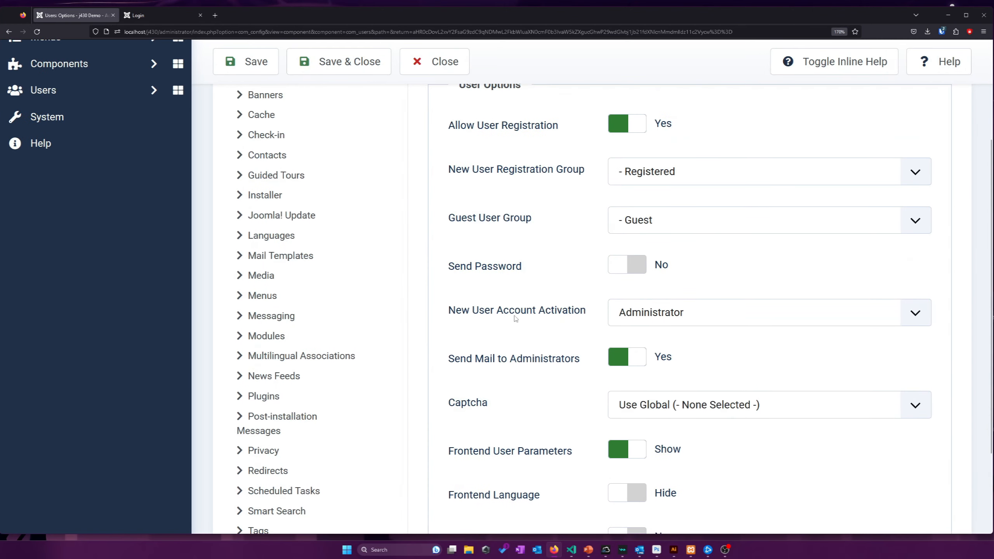
click(660, 308)
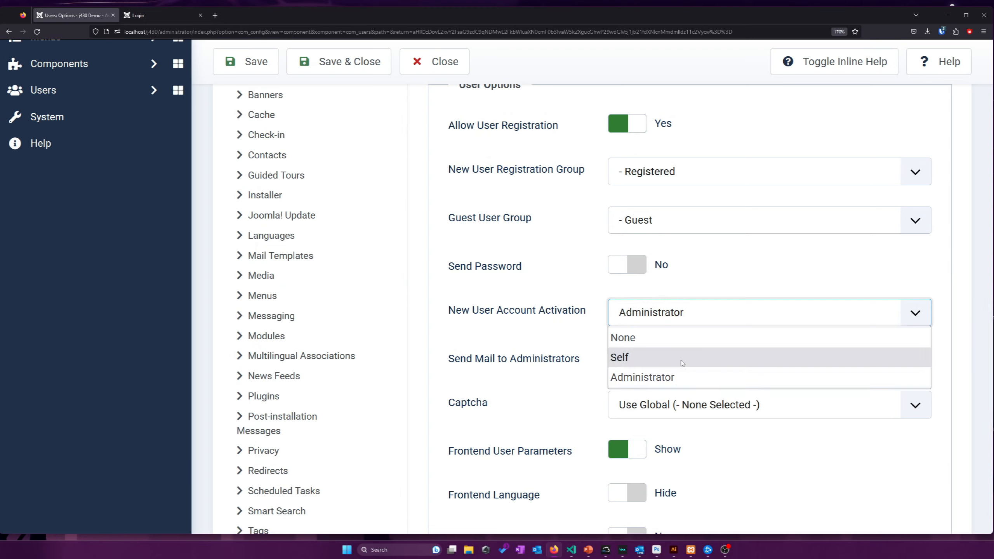
click(680, 359)
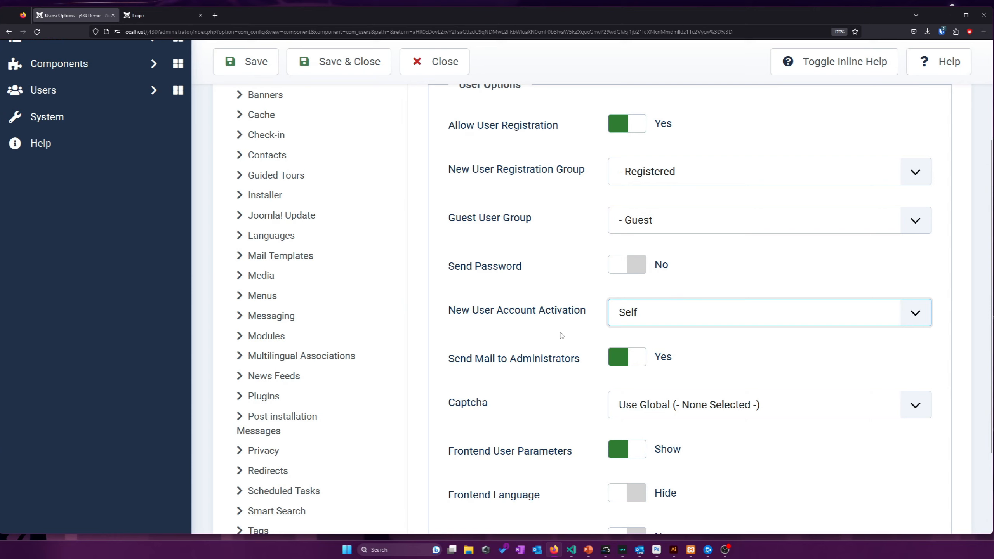
click(560, 335)
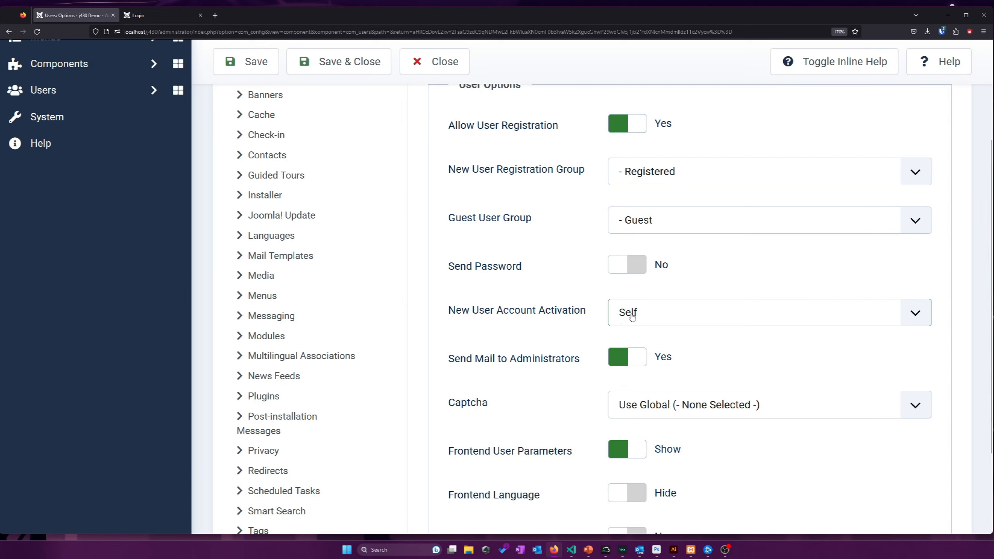
click(632, 315)
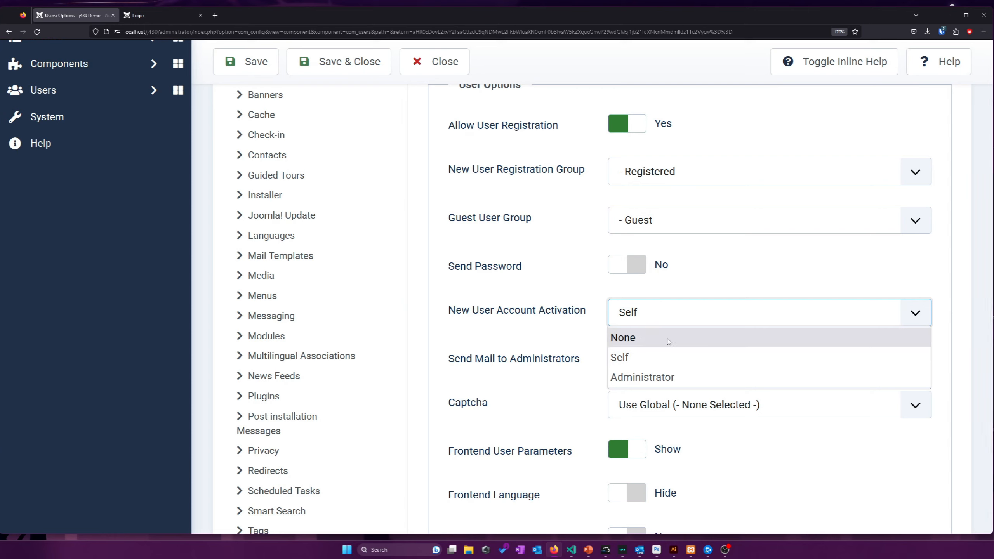
click(640, 347)
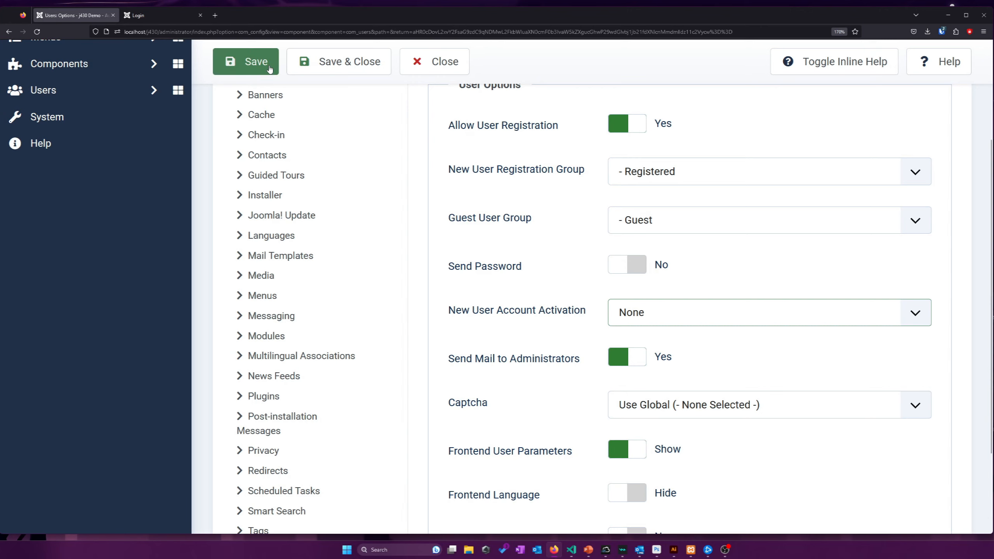
On the frontend login form, sign in as username 'Registered' with the account password
click(148, 15)
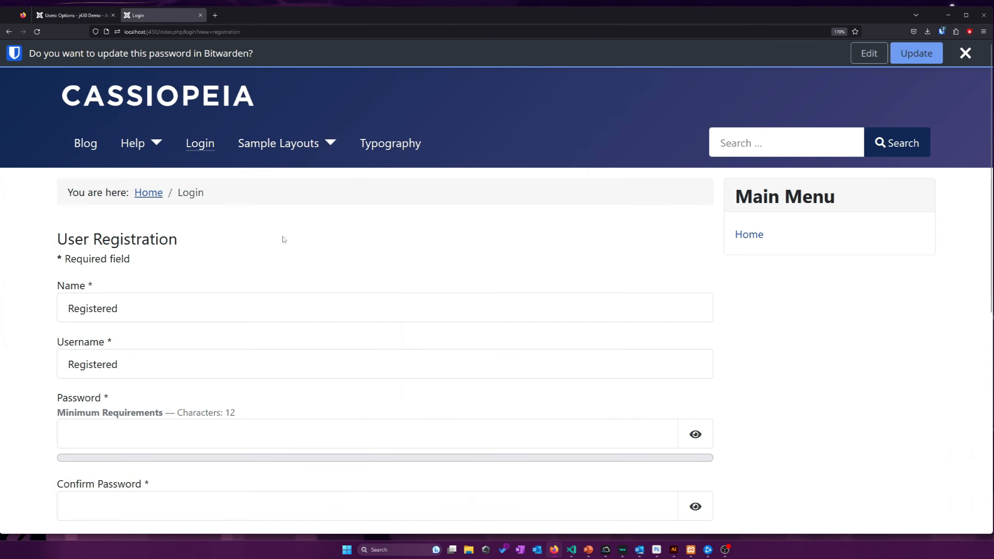
click(965, 52)
click(198, 116)
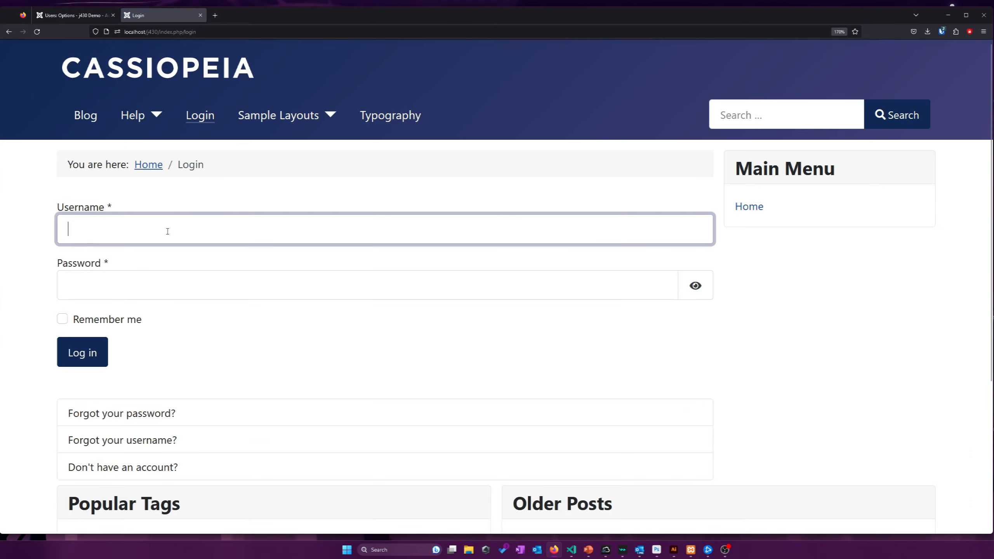
key(ctrl+shift+l)
key(shift+Tab)
text(Registerd)
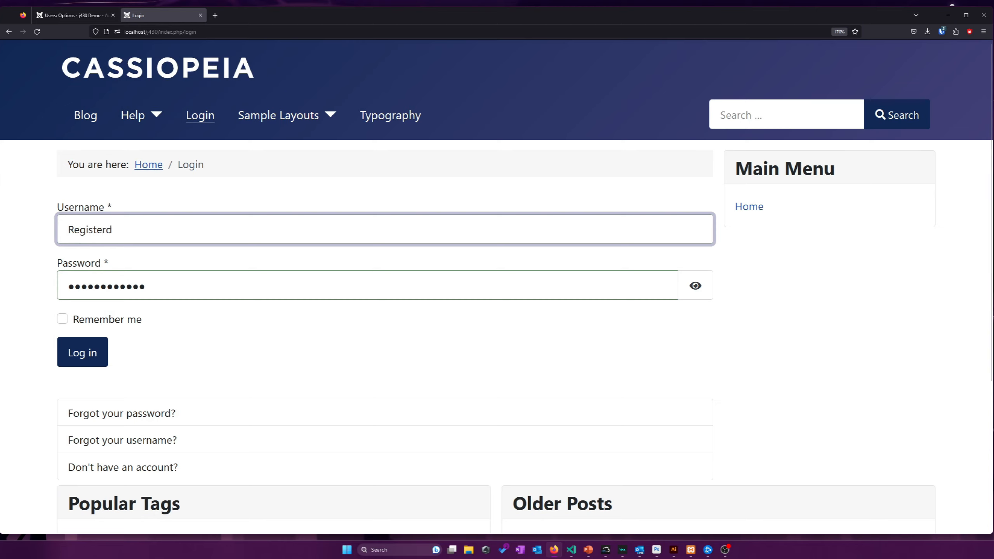
key(ctrl+a)
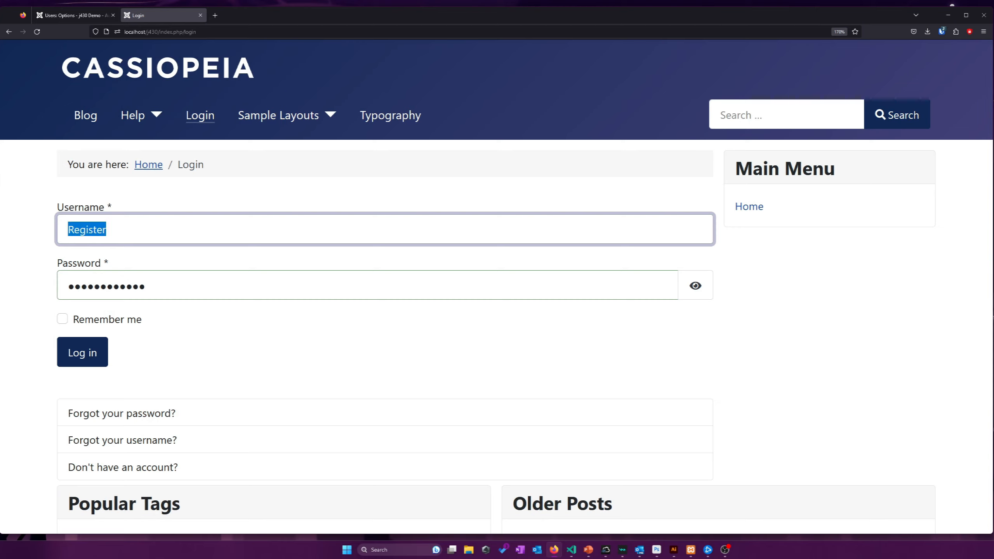
text(Registered)
key(Tab)
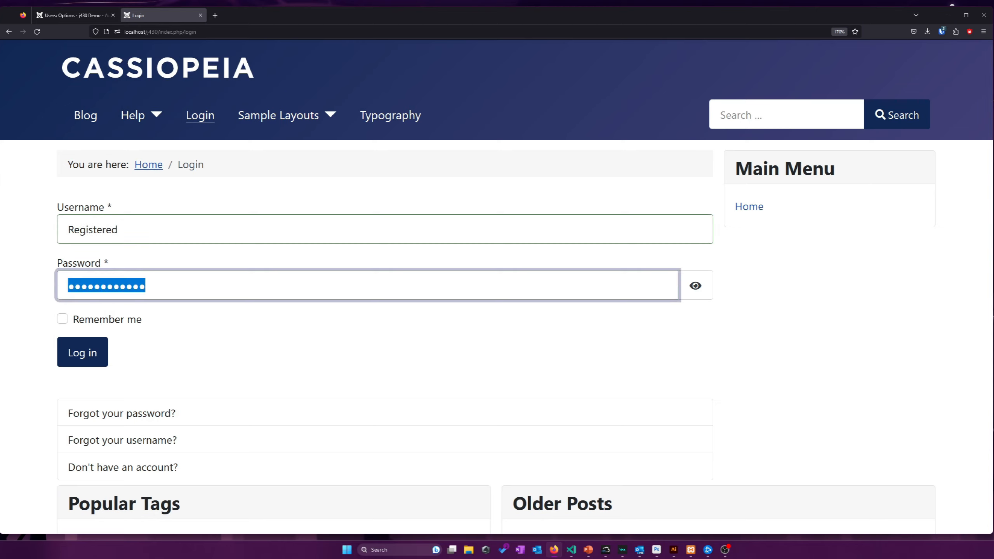
text(•••••••••••••)
key(Return)
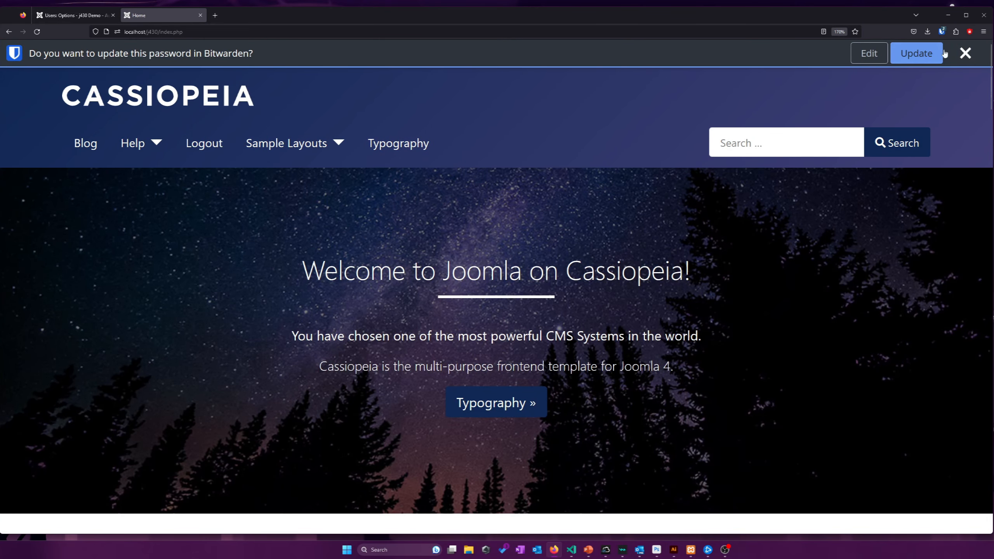
Confirm the logged-in greeting and the administrator's configuration-saved message
click(965, 53)
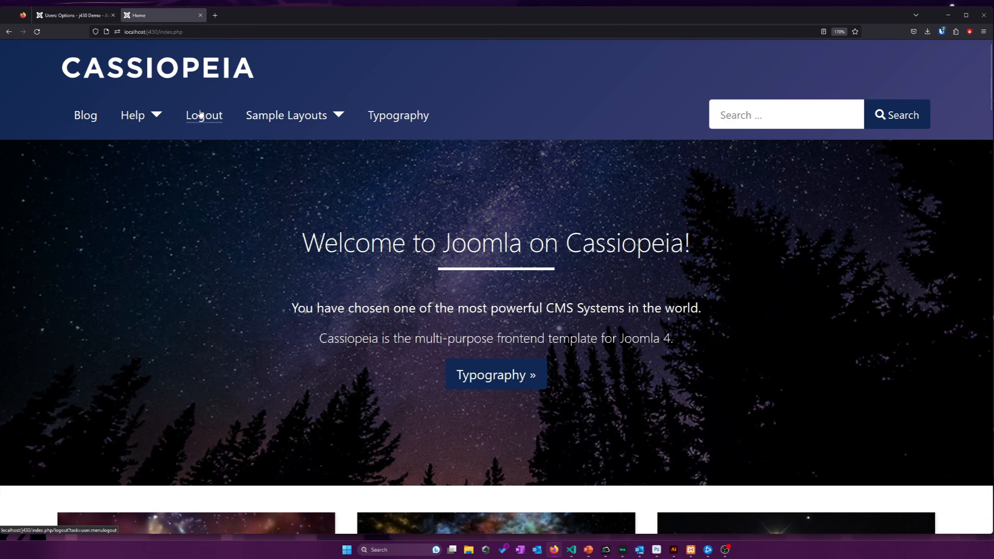
scroll(199, 111, down, 10)
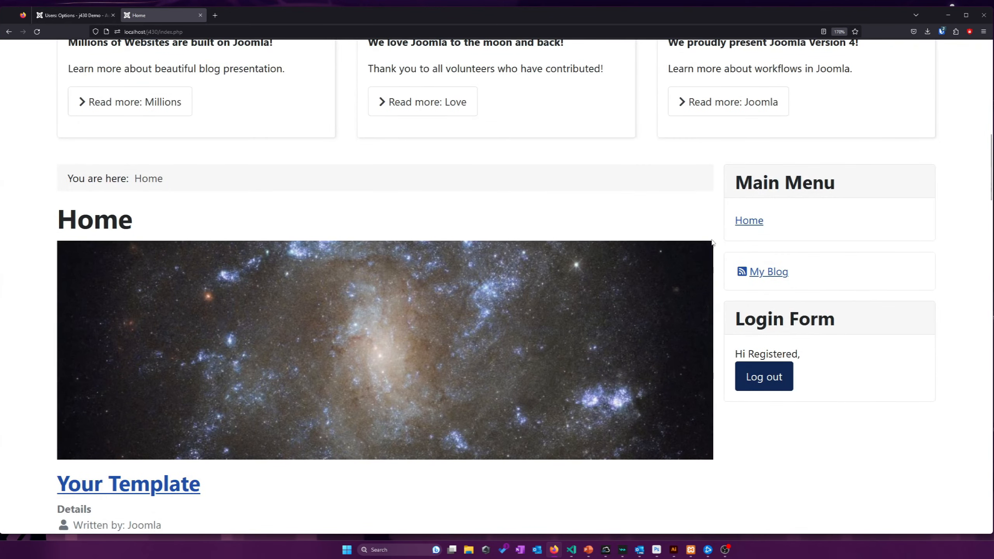
drag(754, 354, 824, 355)
click(823, 355)
click(72, 15)
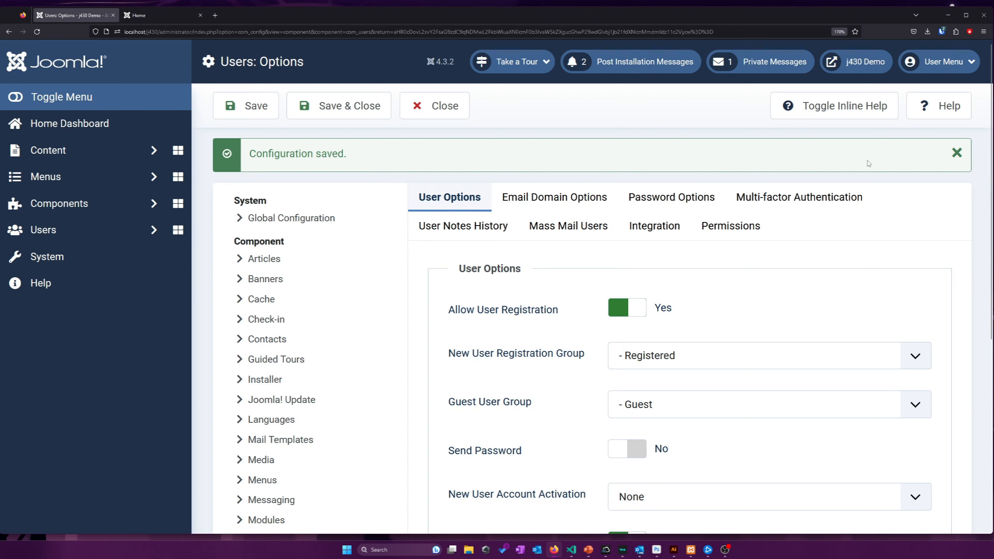
click(957, 152)
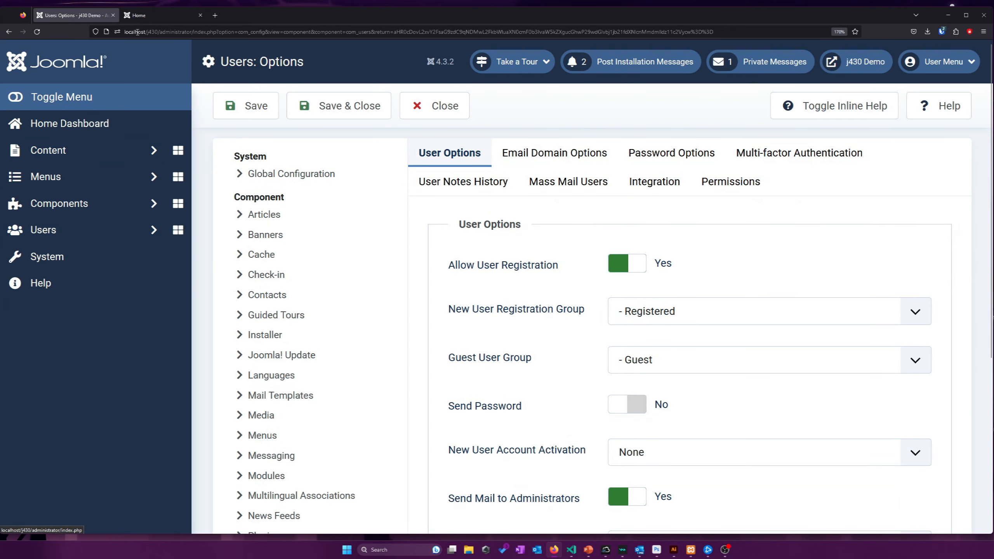
click(153, 15)
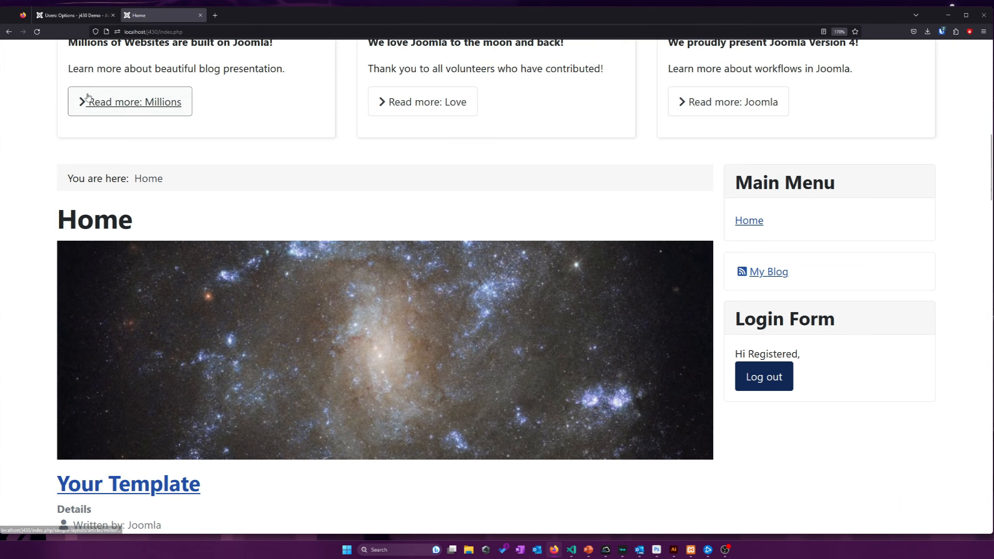
scroll(81, 98, up, 5)
scroll(86, 97, up, 6)
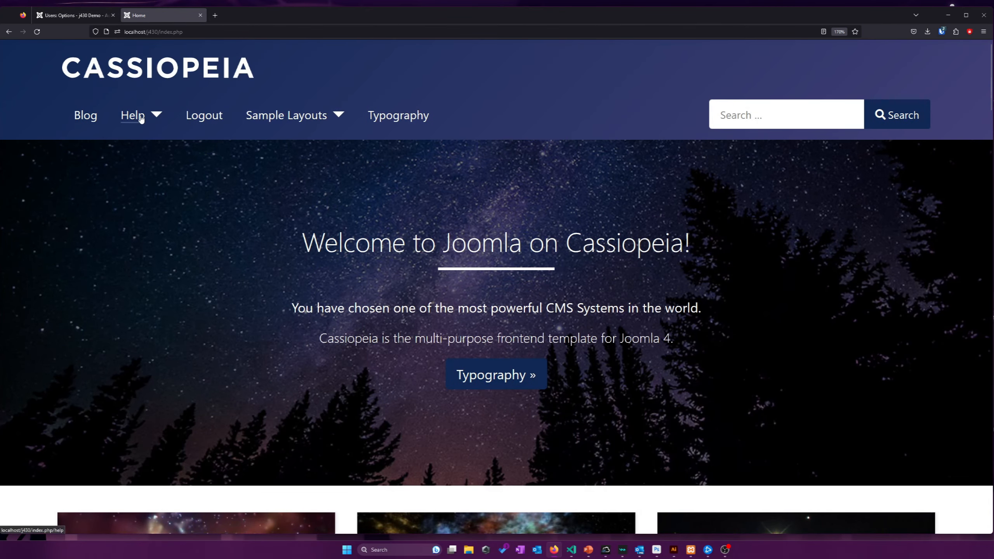
click(72, 15)
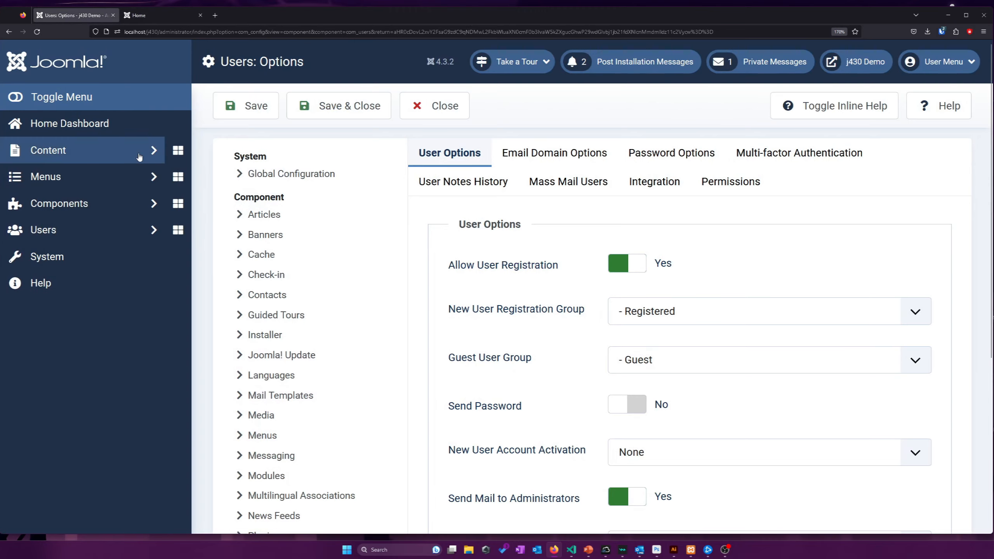
Review the access levels Public, Guest, Registered, Special and Super Users, then the user groups list
click(90, 231)
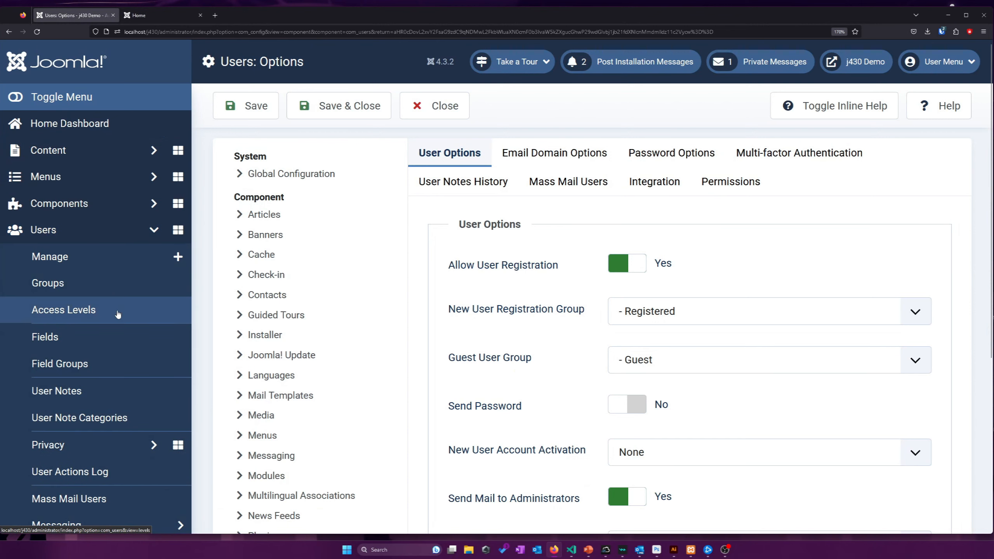
click(75, 312)
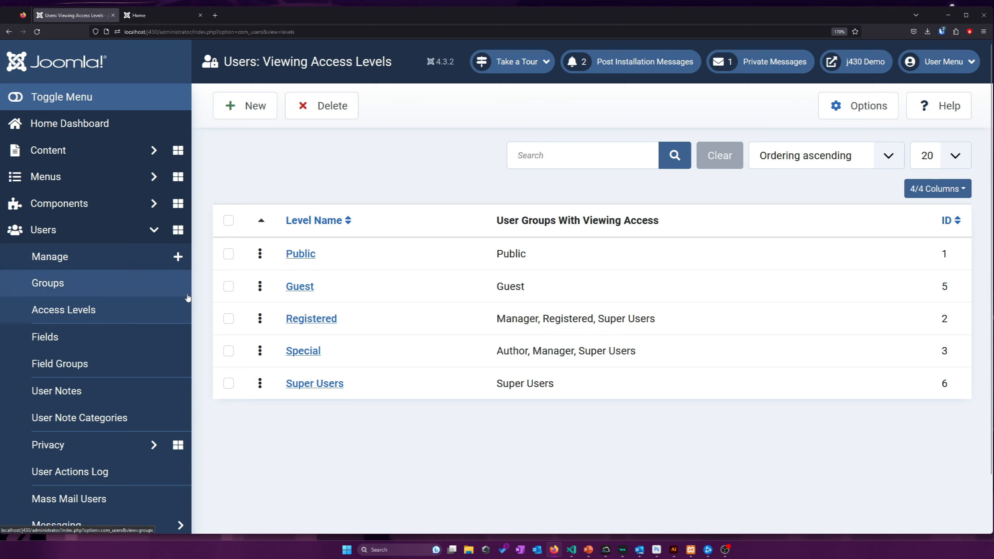
drag(367, 327, 544, 321)
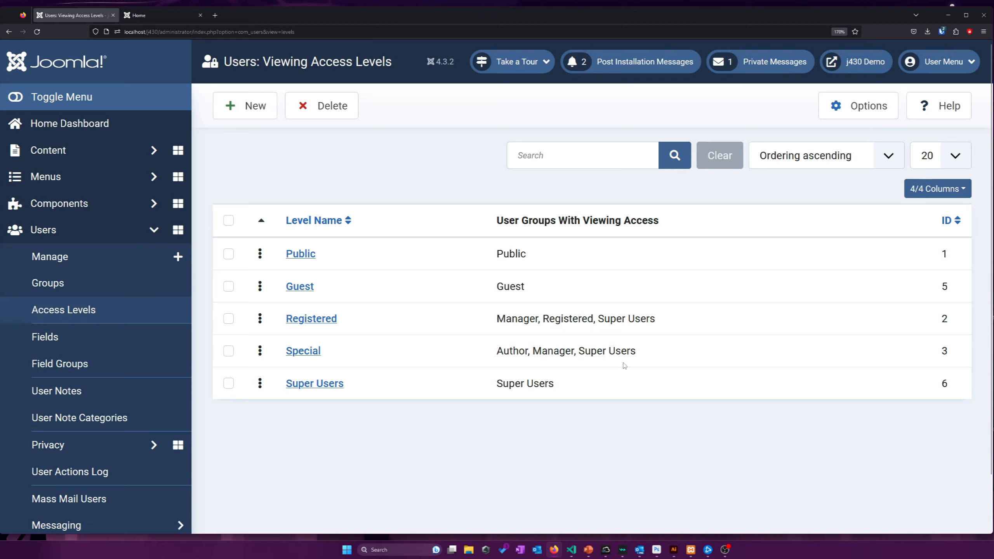
click(84, 284)
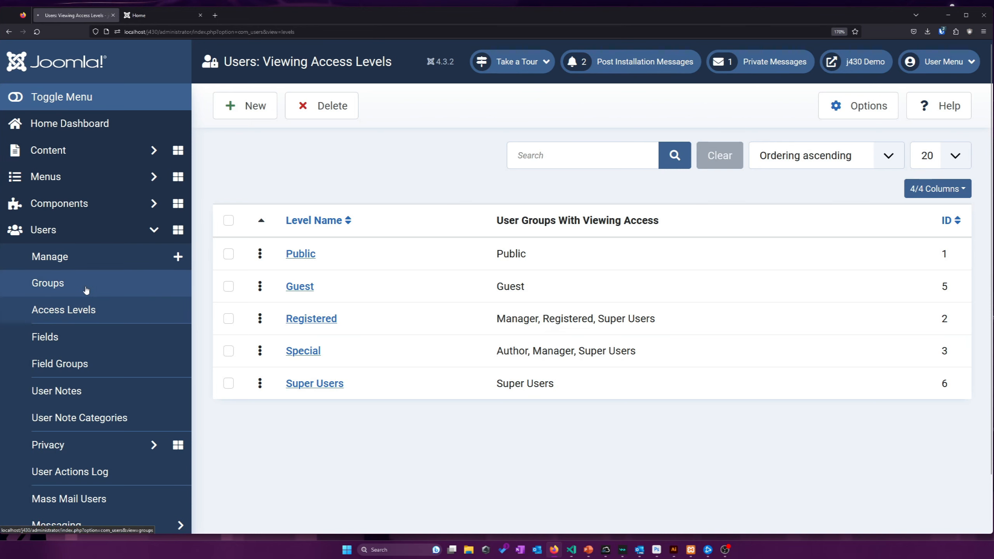
scroll(266, 270, down, 2)
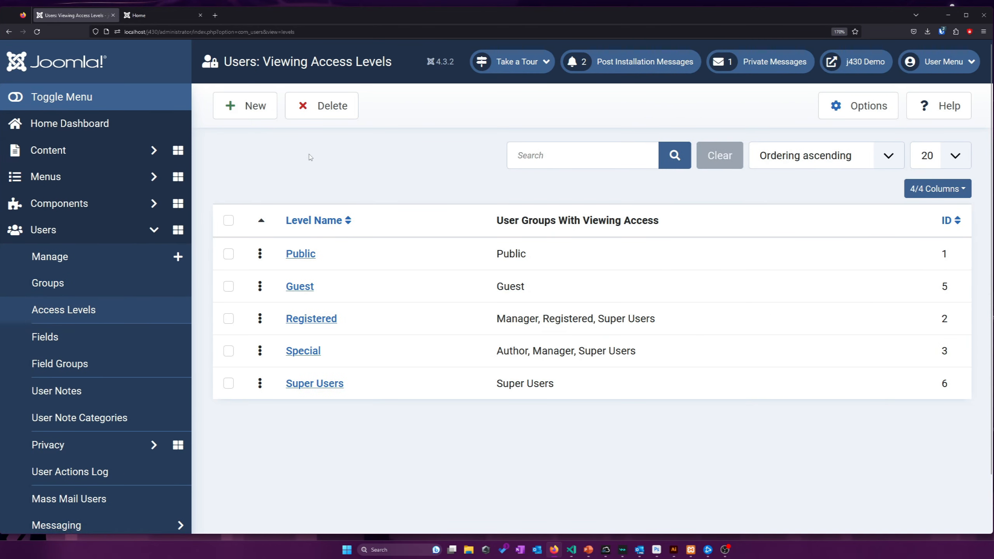
List the Main Menu Blog items and check their Access column
click(81, 176)
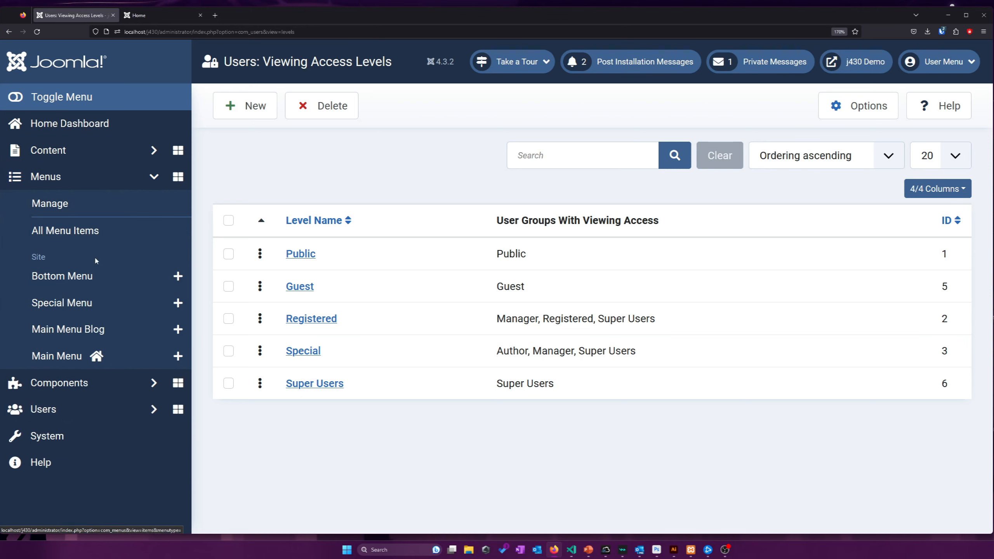
click(39, 355)
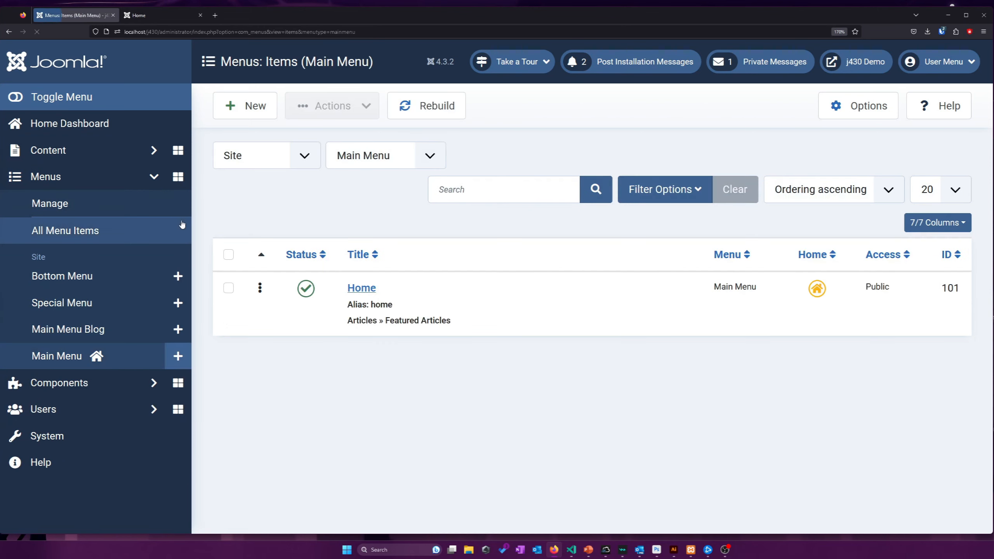
click(162, 16)
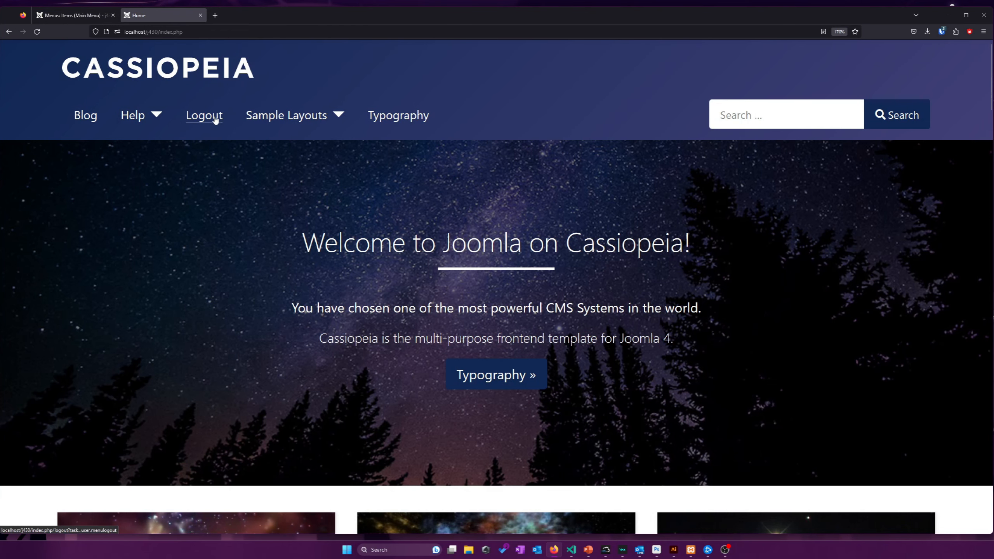
click(68, 20)
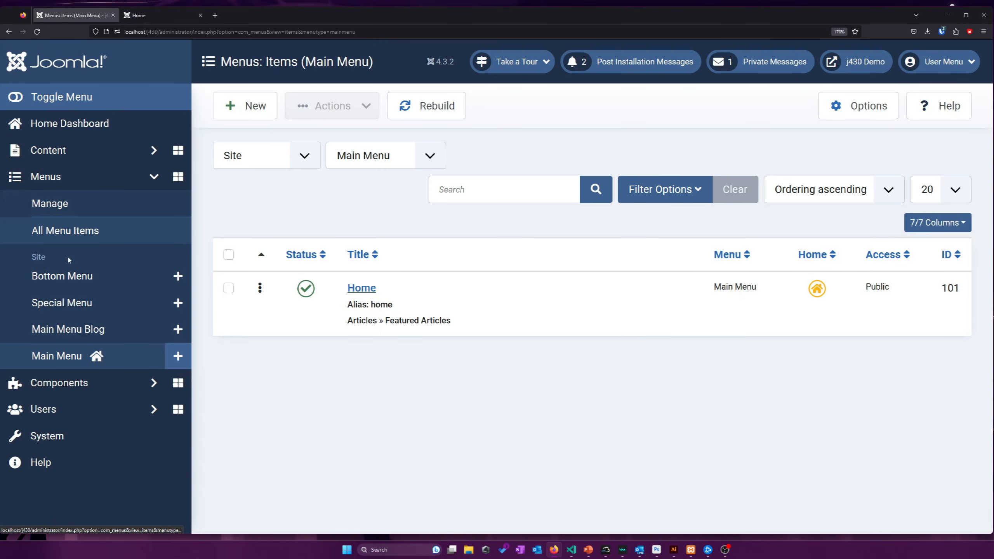
click(100, 329)
scroll(523, 252, down, 2)
scroll(523, 252, down, 5)
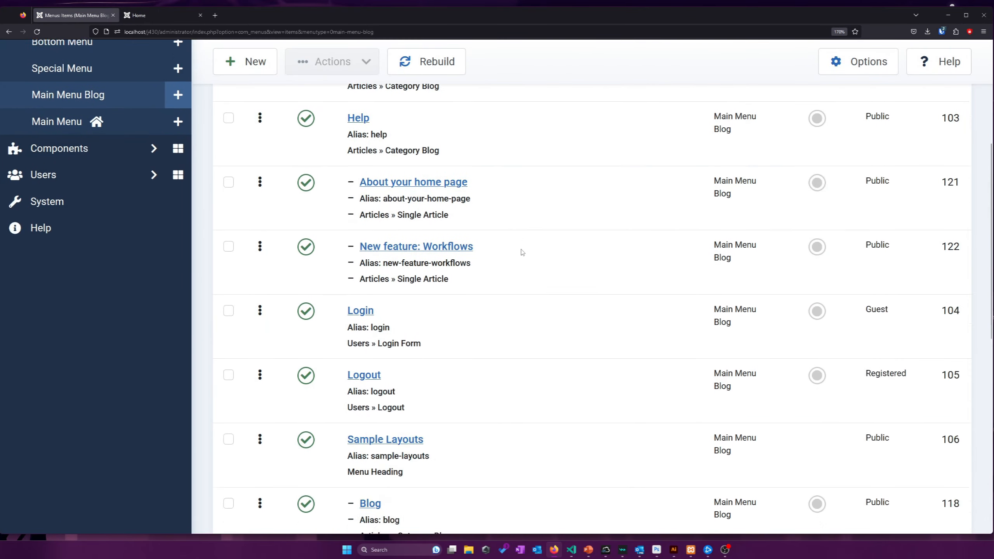
scroll(428, 366, up, 3)
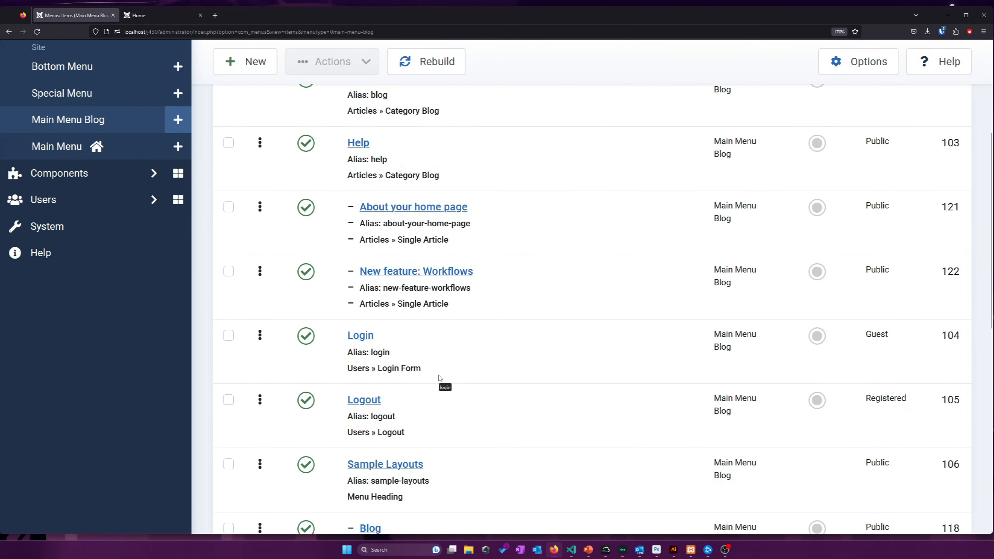
scroll(719, 403, up, 5)
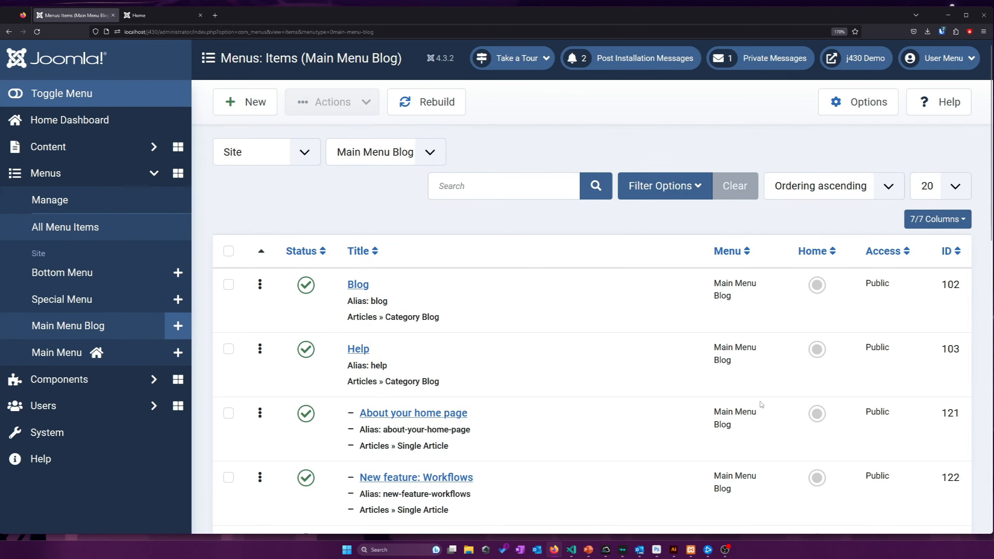
double_click(896, 270)
scroll(705, 313, down, 6)
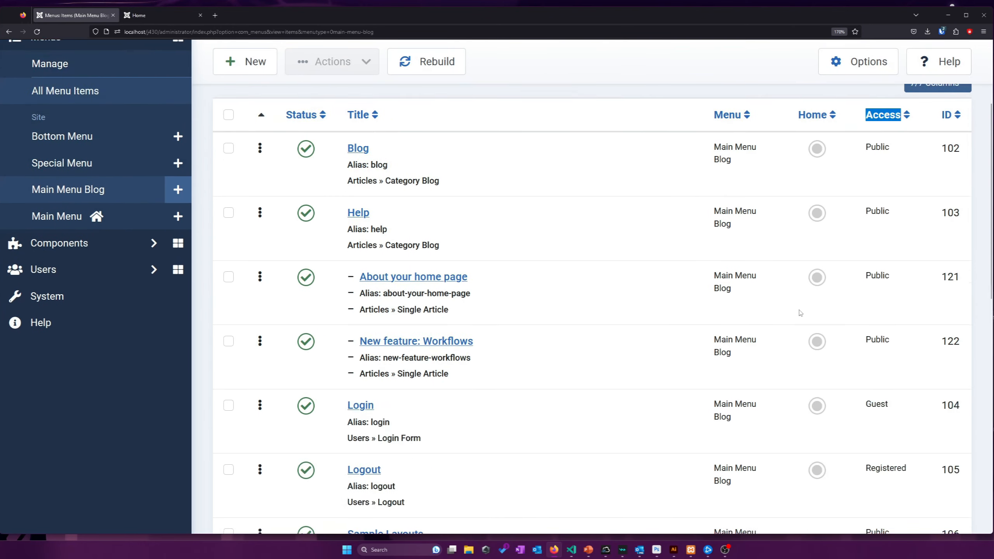
Open the Logout menu item for editing and view its Registered access level
click(581, 369)
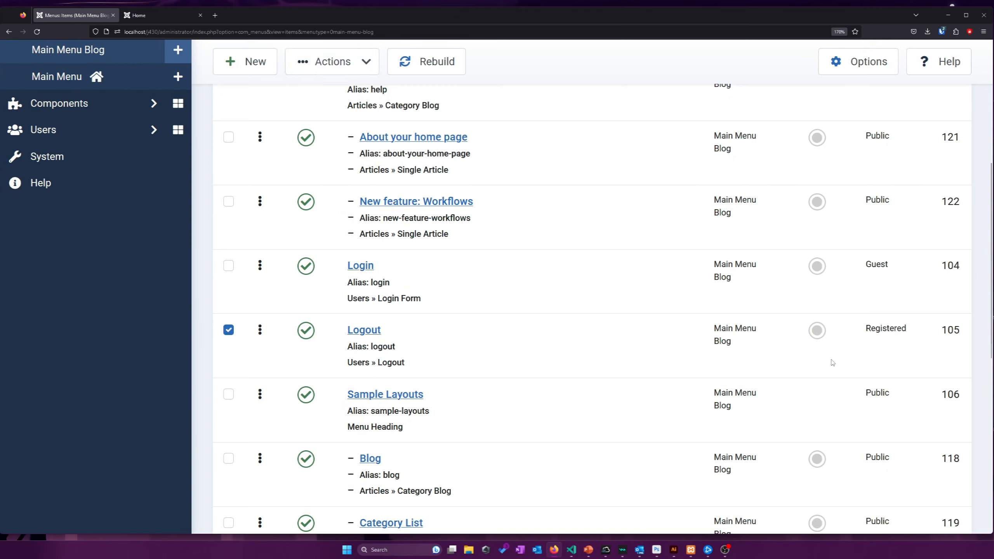
drag(917, 327, 705, 320)
click(863, 265)
click(881, 267)
click(881, 267)
click(881, 267)
click(881, 267)
click(881, 266)
click(881, 267)
click(881, 266)
click(879, 267)
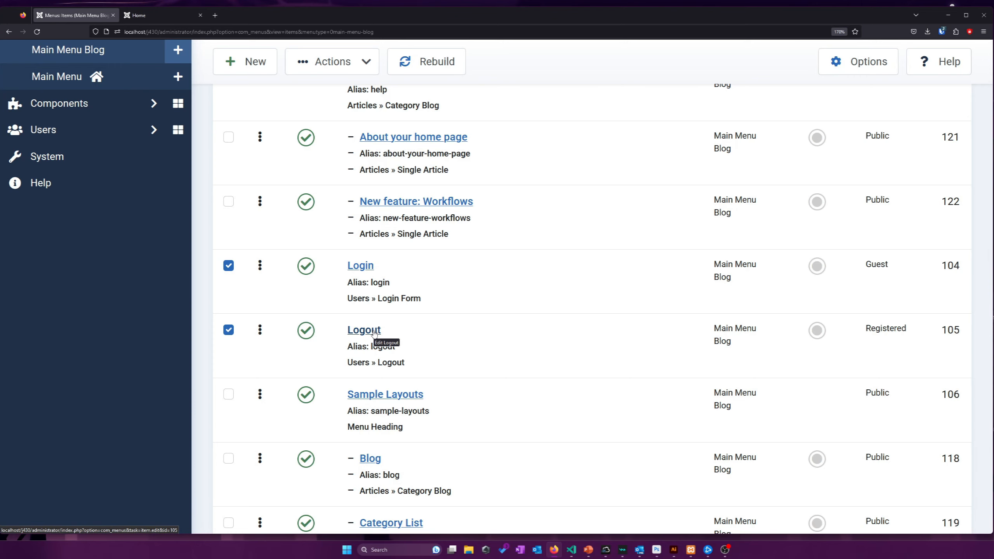
click(355, 332)
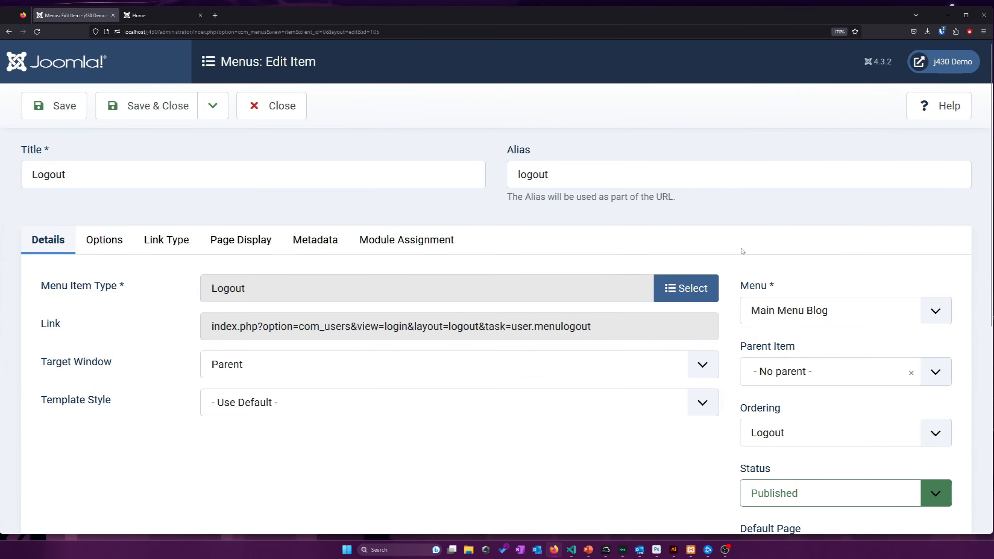
scroll(742, 251, down, 5)
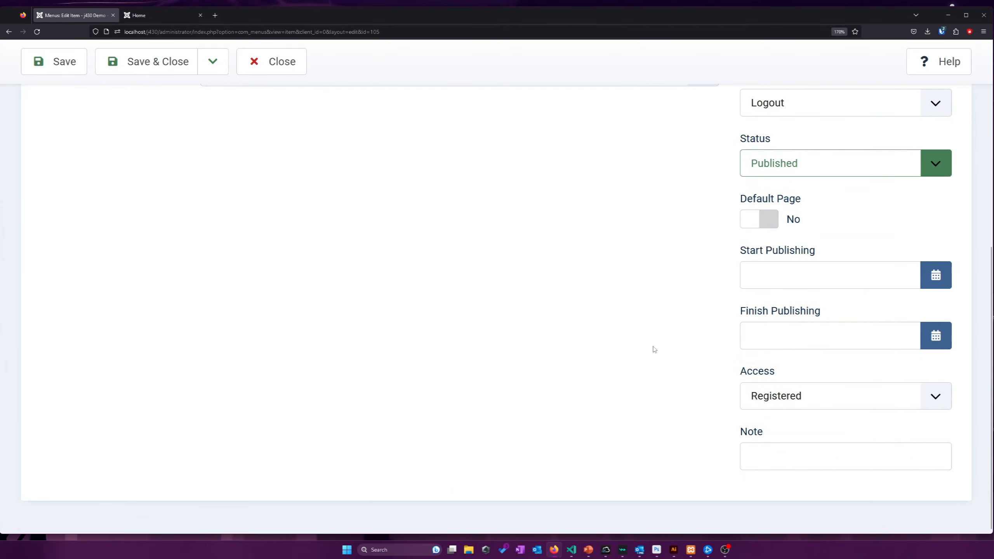
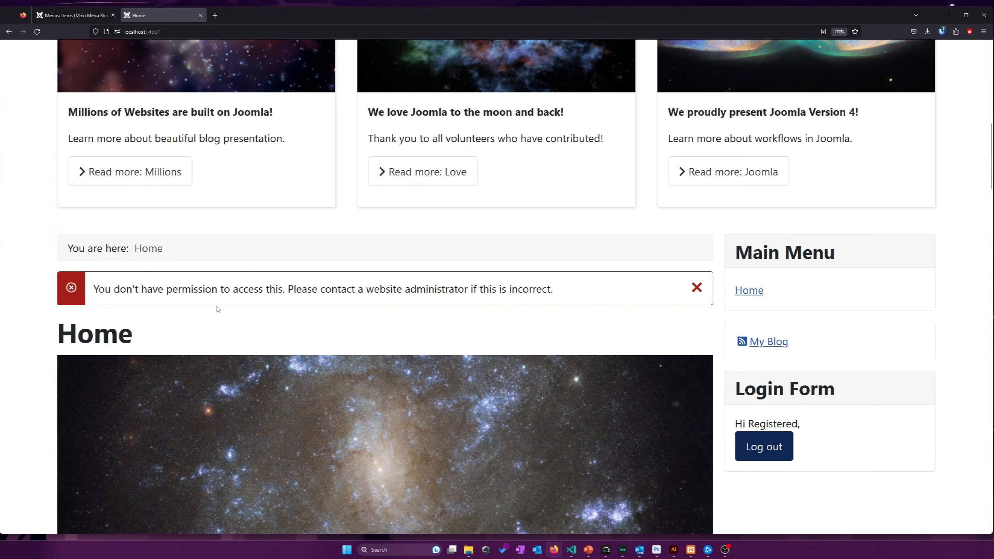
Inspect the permission error message shown on the site page
drag(199, 300, 295, 308)
right_click(290, 296)
drag(205, 296, 268, 295)
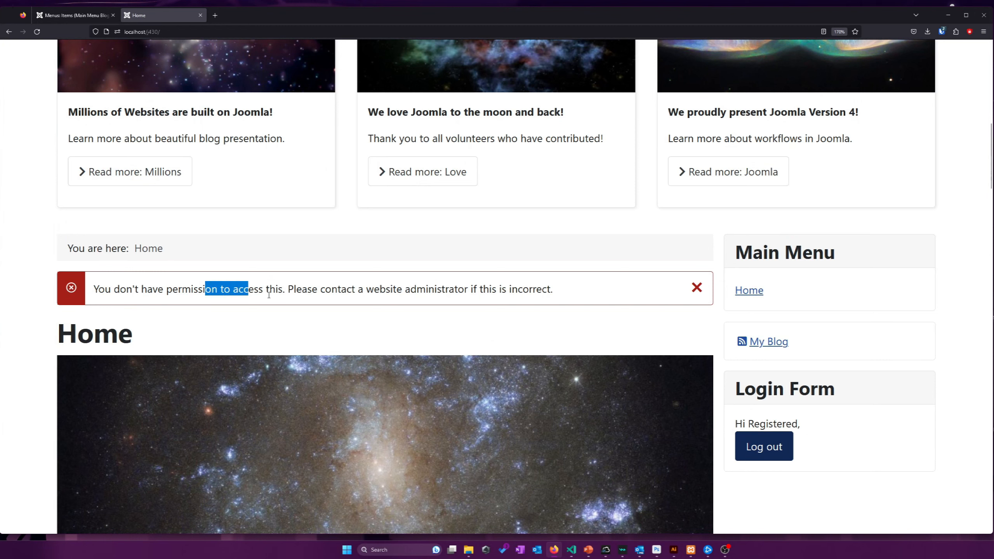
click(369, 289)
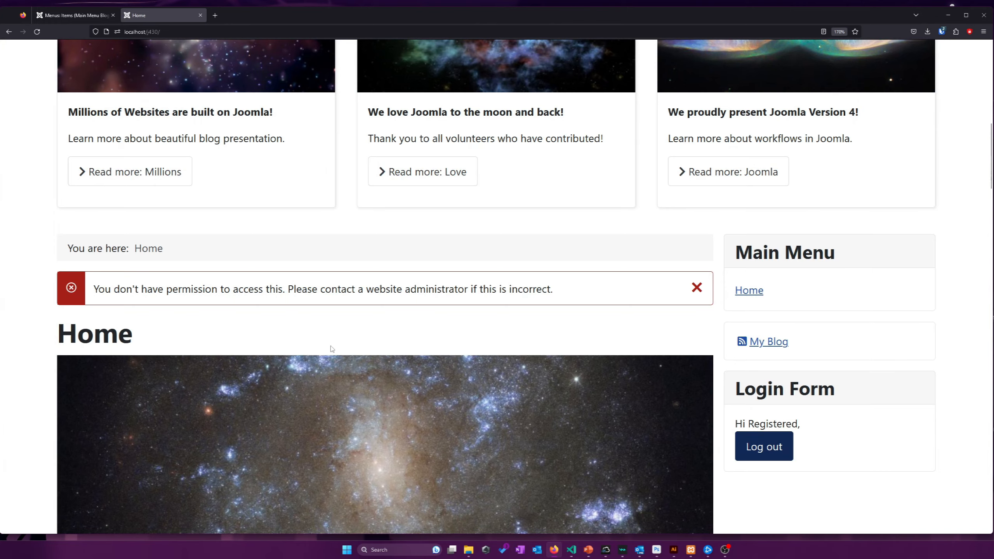
scroll(332, 349, up, 3)
scroll(390, 102, up, 9)
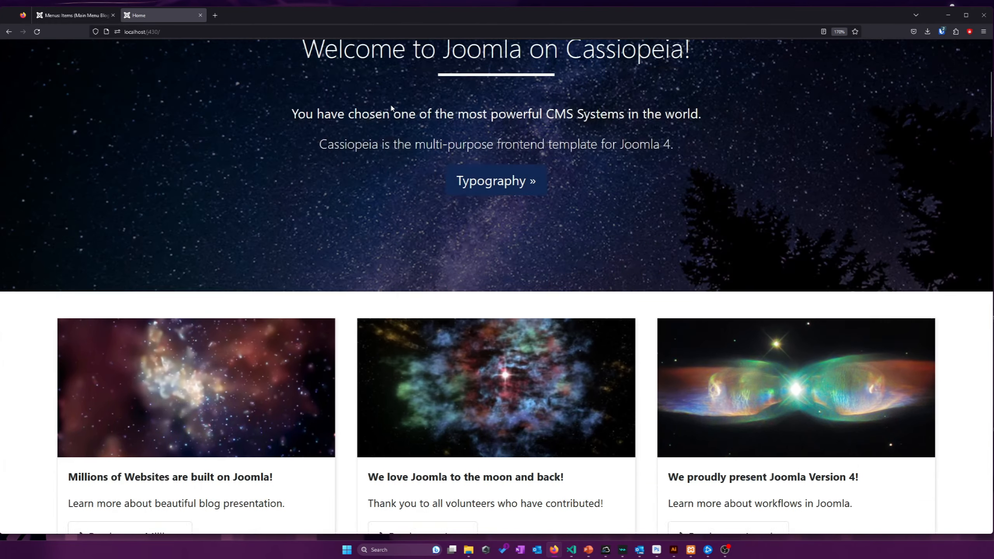
Set the Logout menu item's access to Registered and save it
click(74, 15)
scroll(387, 260, down, 8)
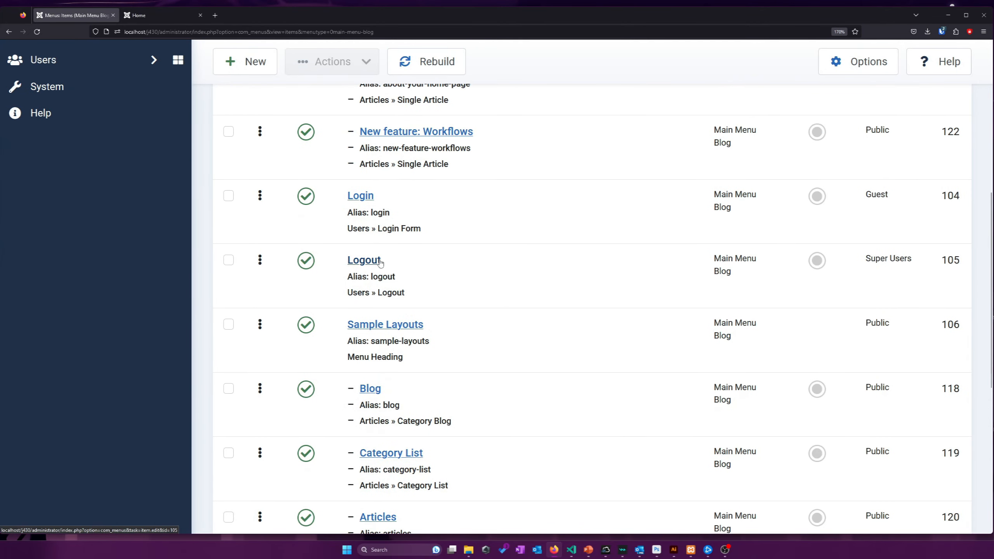
click(378, 260)
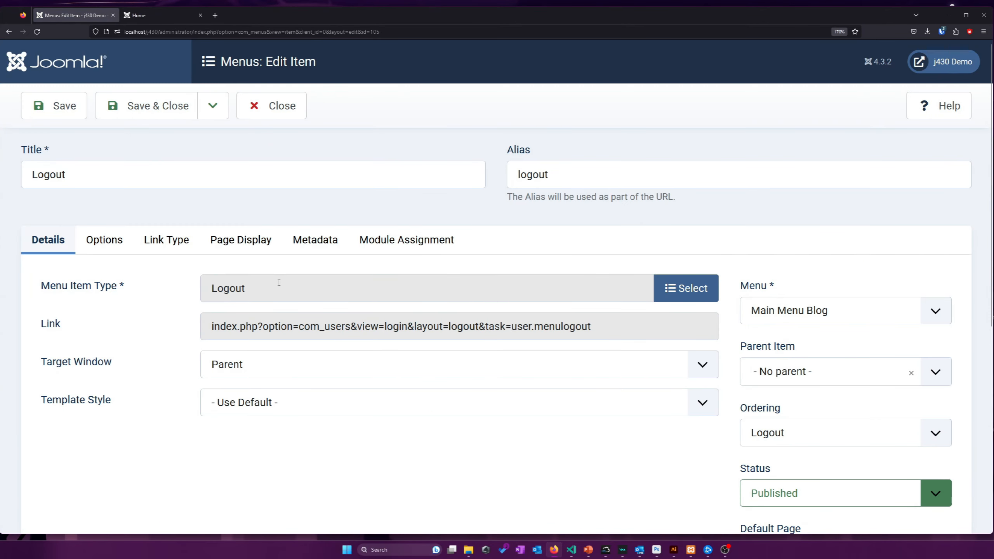
scroll(665, 258, down, 6)
scroll(708, 273, down, 2)
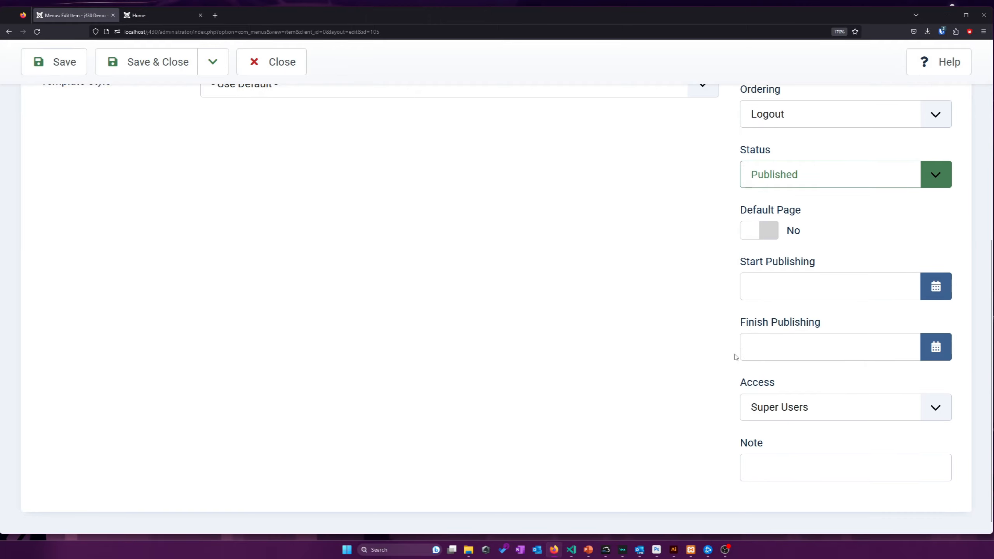
click(783, 396)
click(767, 461)
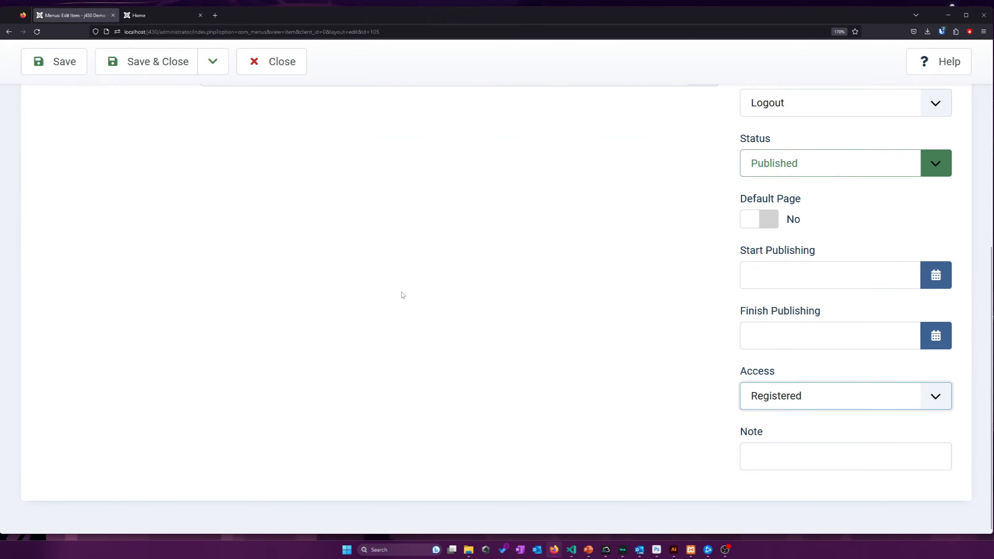
click(80, 67)
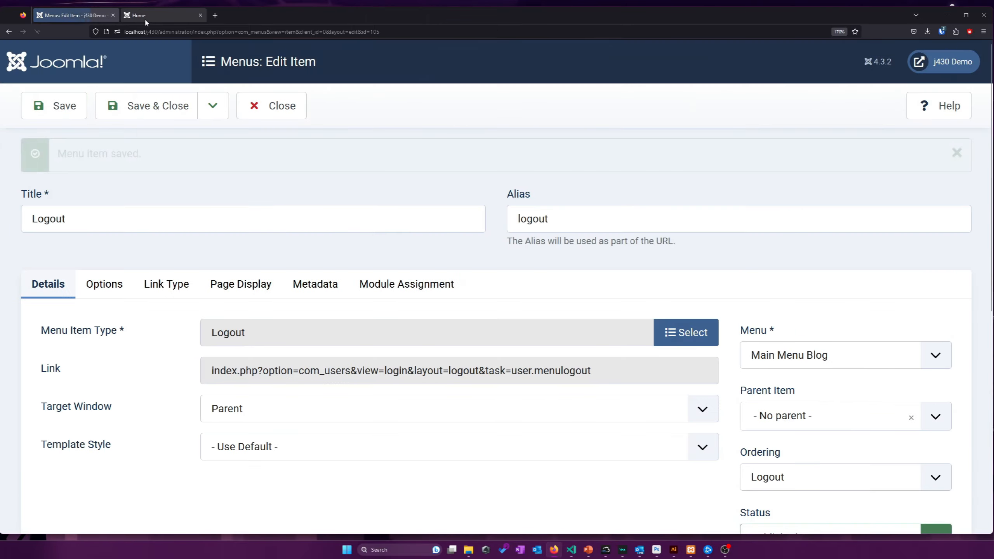
Load the site's /logout address and check the logged-out confirmation message
click(145, 16)
click(156, 31)
key(Return)
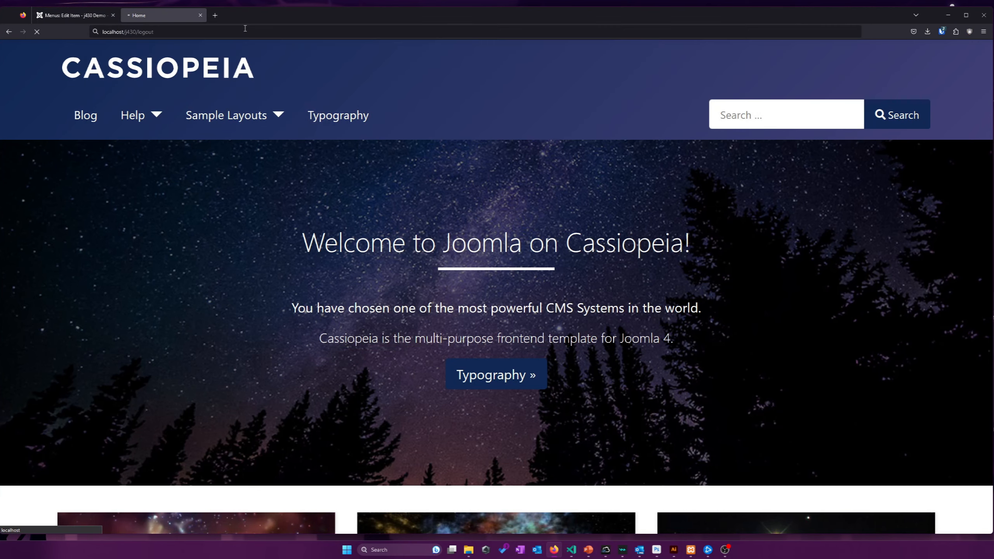
scroll(317, 129, down, 10)
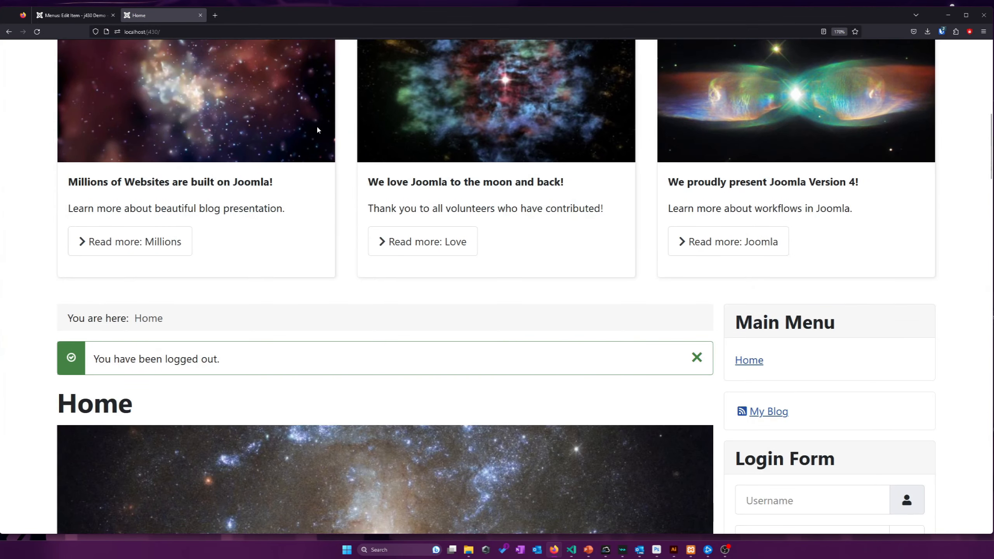
drag(221, 340, 99, 339)
click(208, 357)
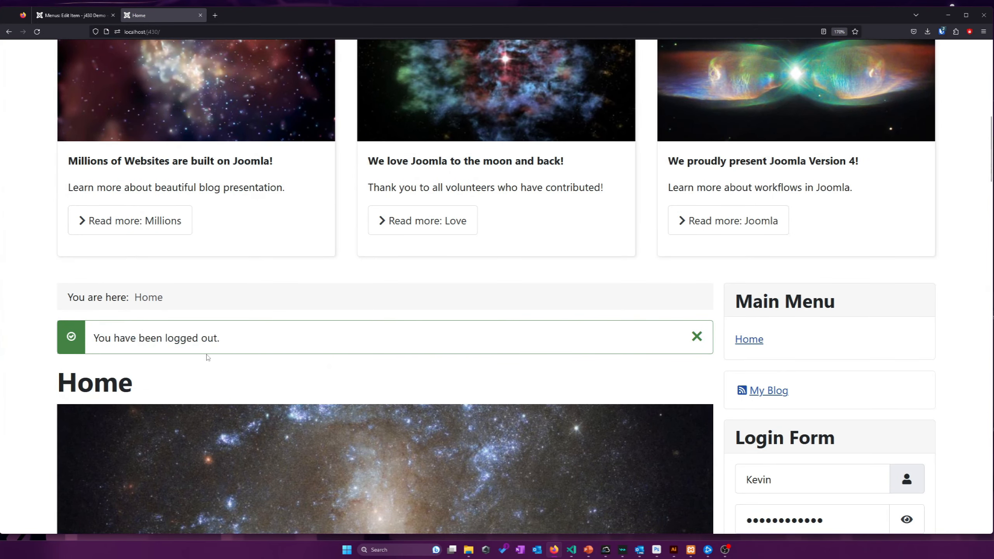
scroll(278, 251, up, 10)
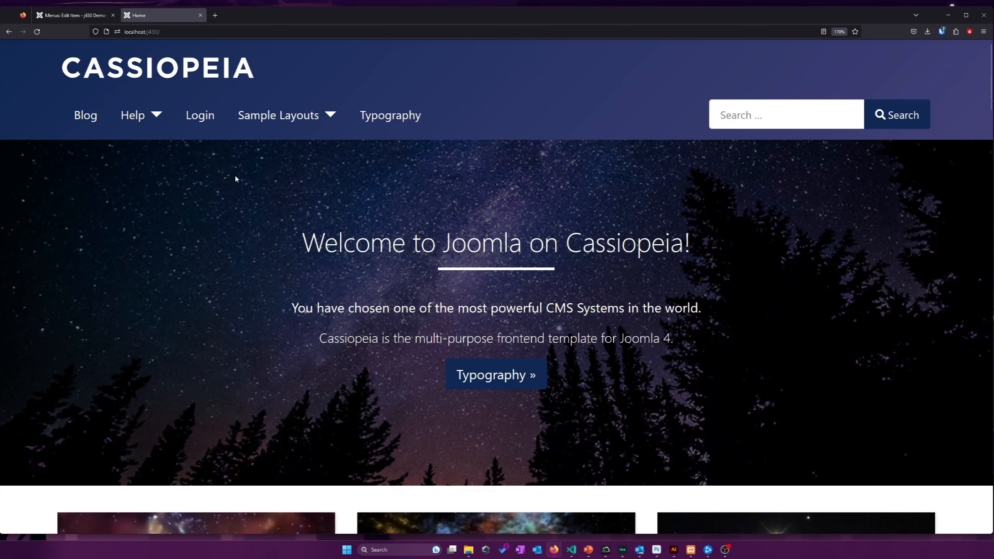
Close the Logout menu item editor and browse the Site Modules list
click(64, 17)
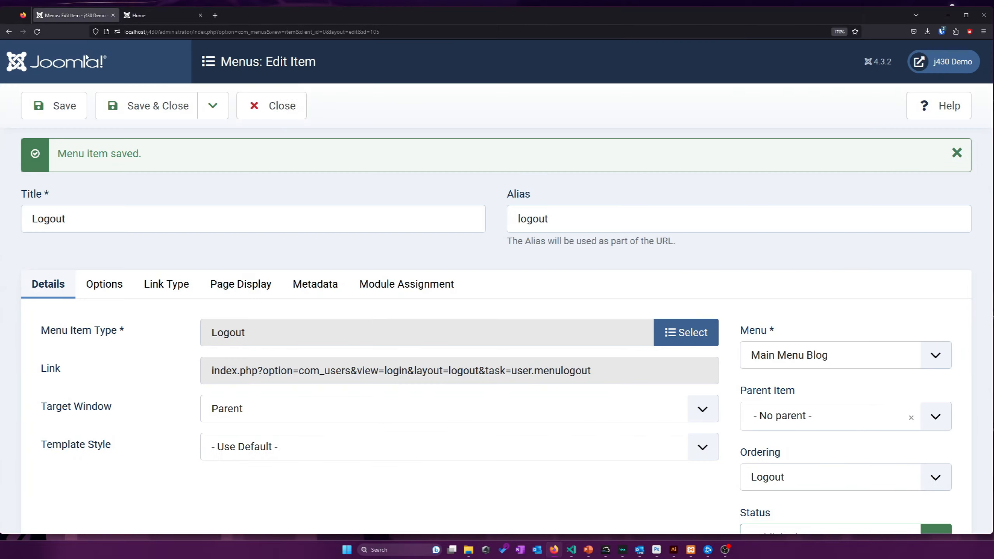
click(297, 117)
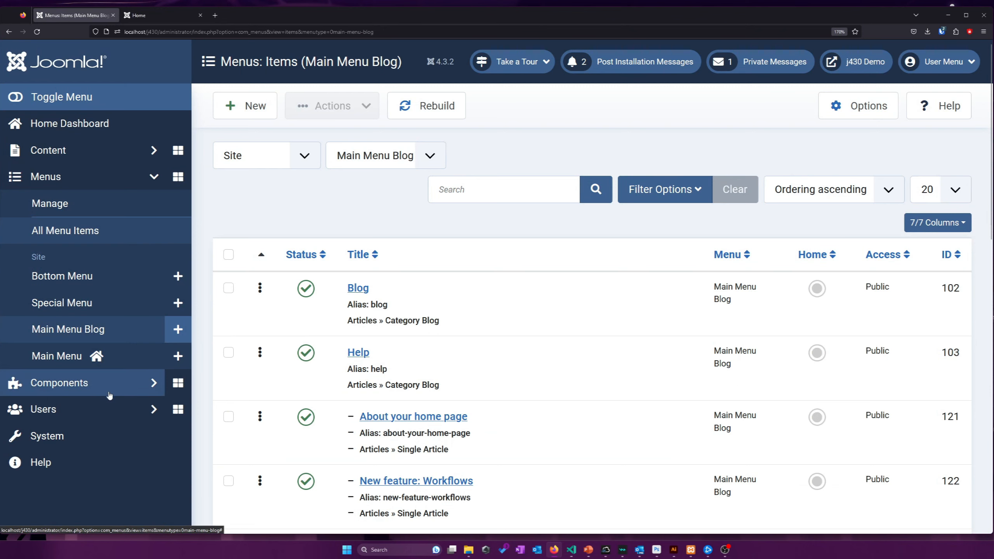
click(68, 150)
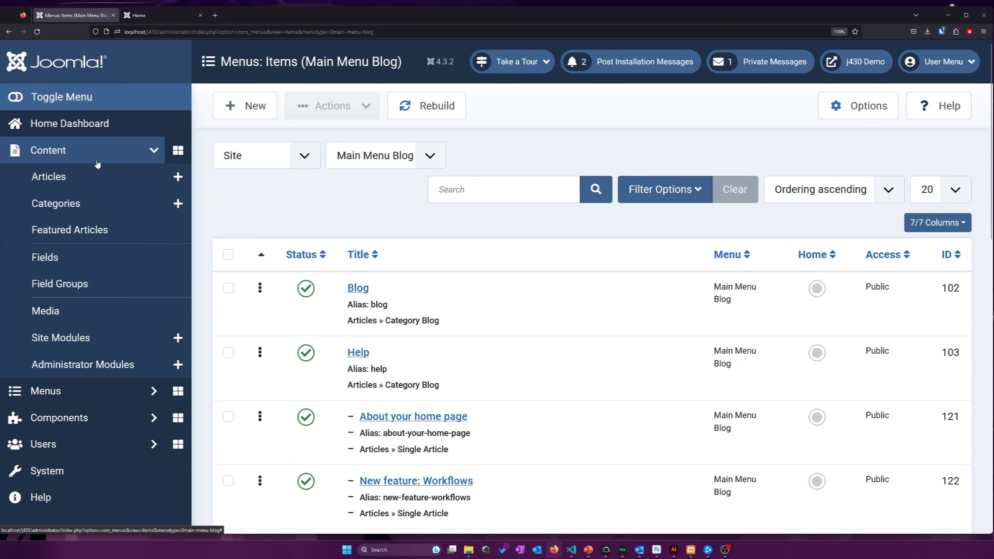
click(60, 340)
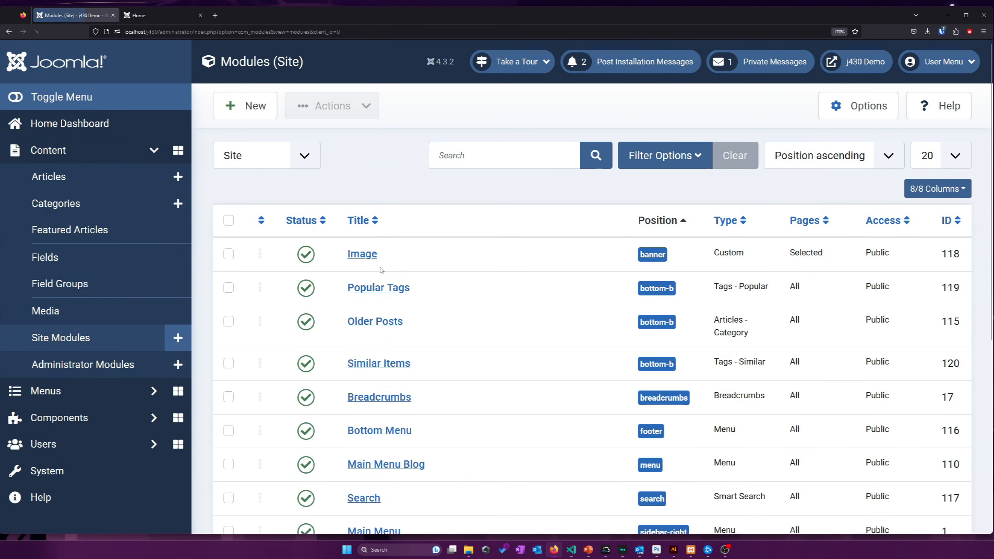
scroll(364, 183, down, 3)
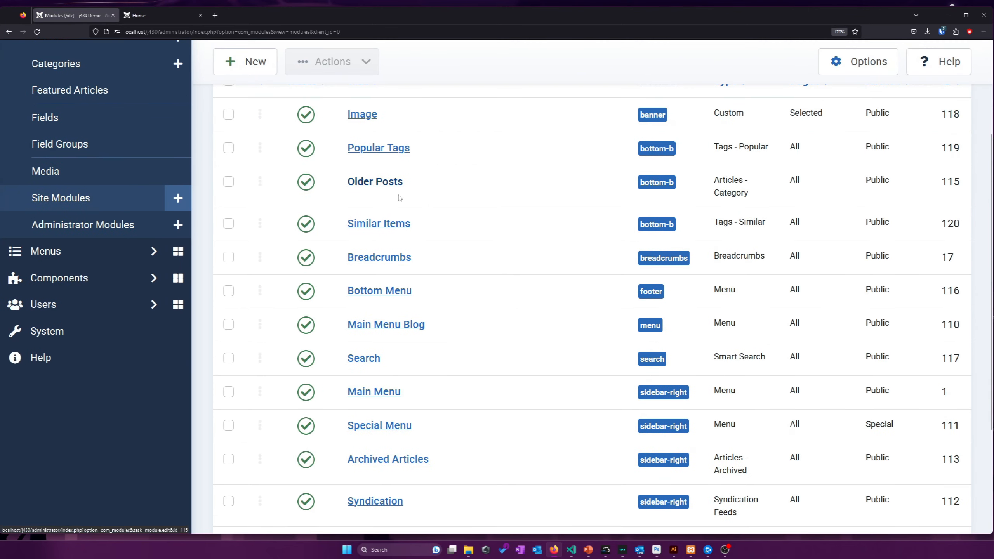
scroll(877, 130, up, 3)
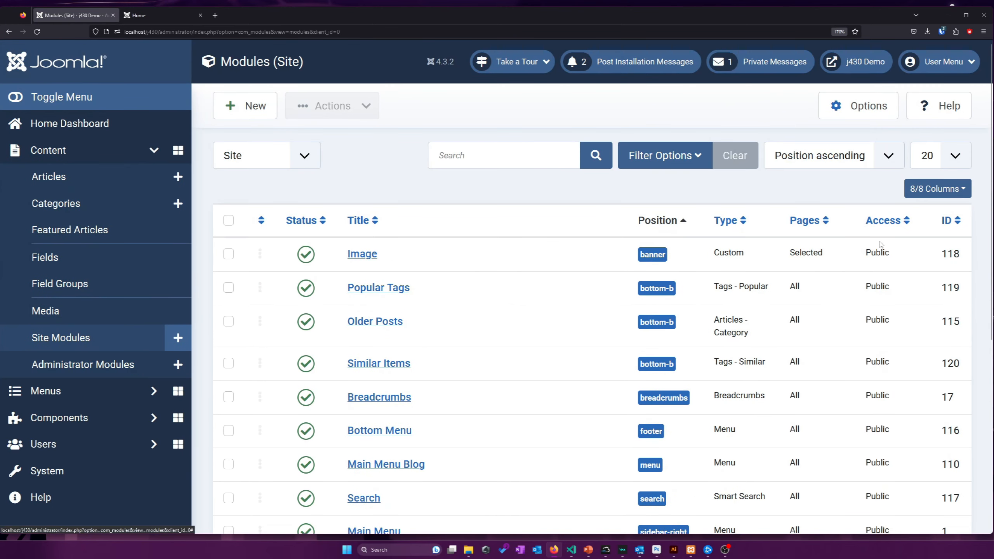
scroll(834, 392, down, 3)
scroll(588, 343, down, 3)
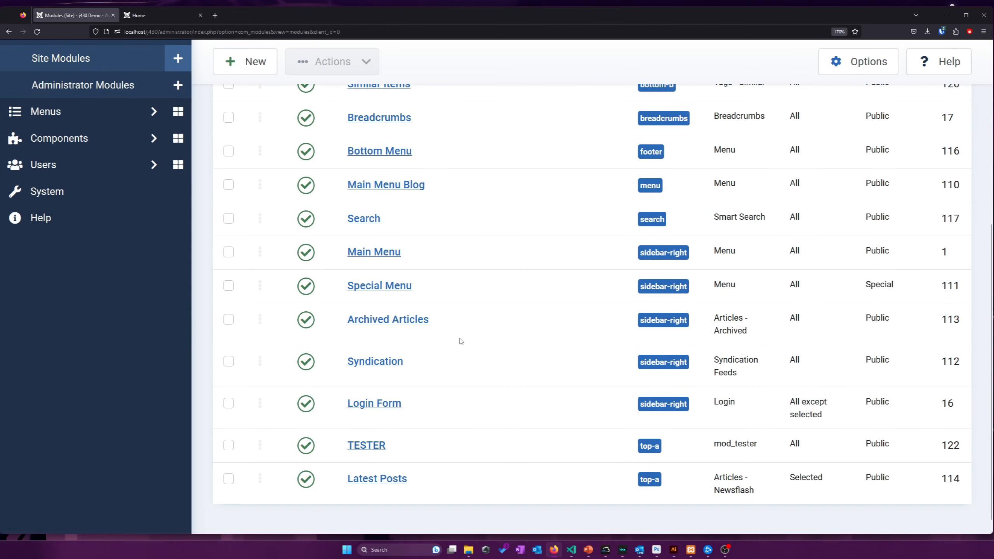
Open the Login Form module and check that its access stays Public
click(370, 413)
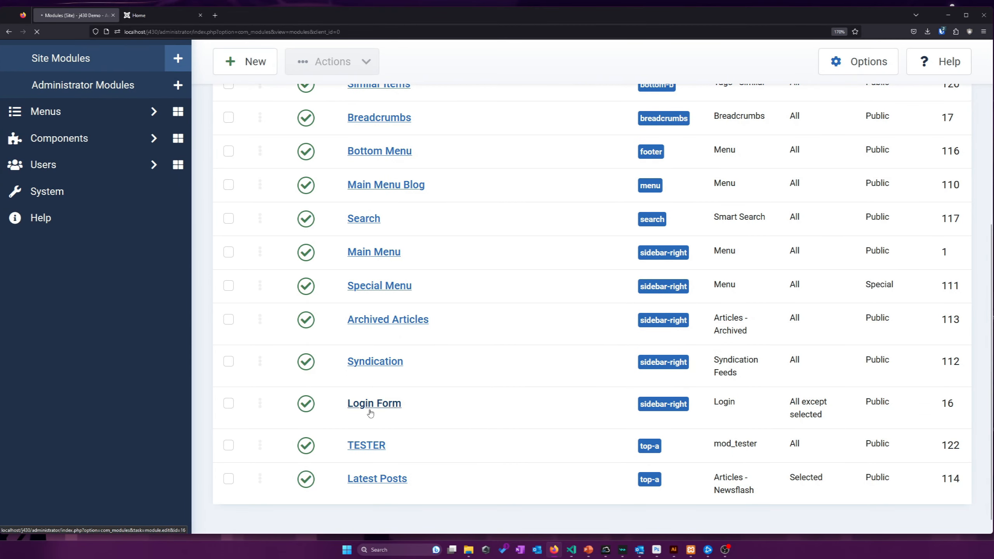
scroll(430, 316, down, 3)
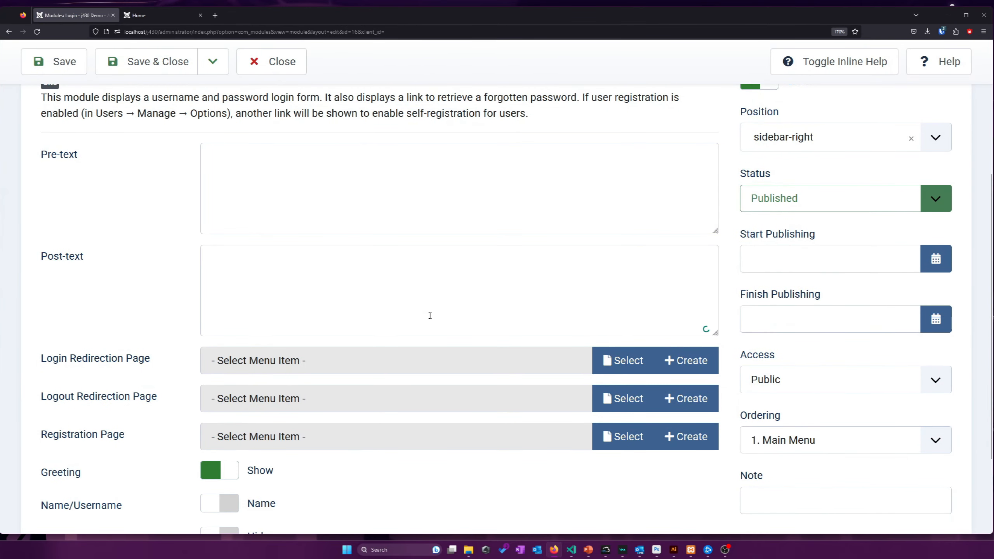
scroll(430, 315, down, 3)
click(779, 267)
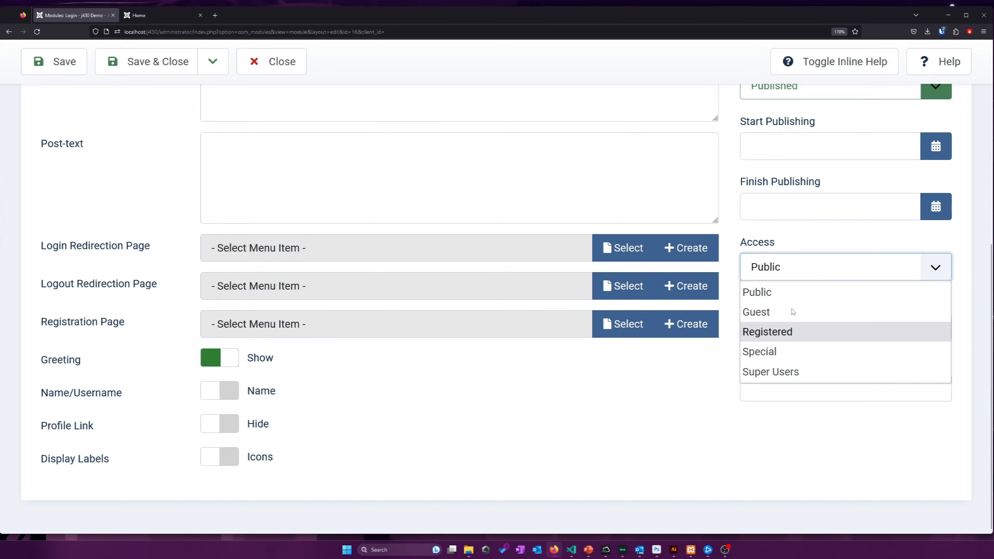
click(589, 415)
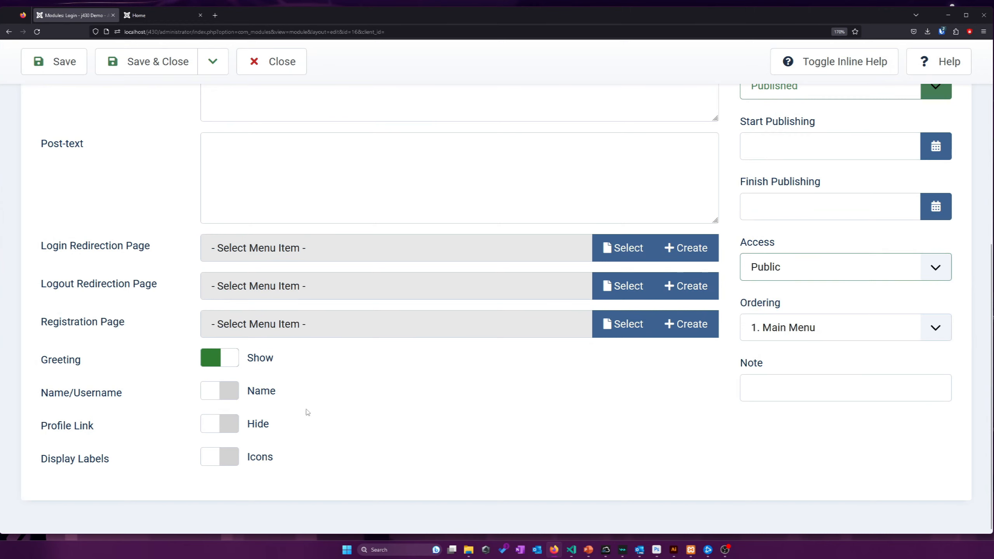
scroll(352, 403, up, 2)
click(753, 337)
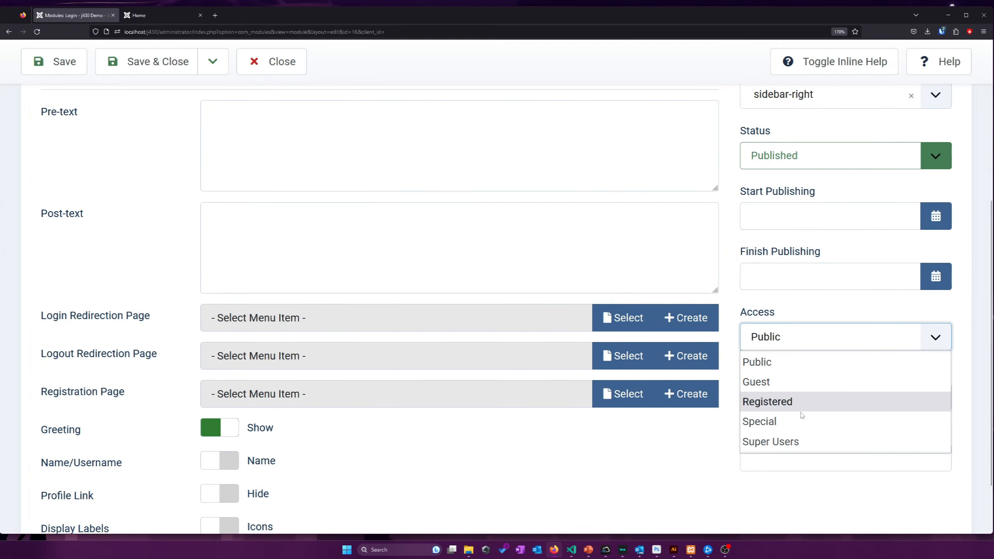
click(755, 311)
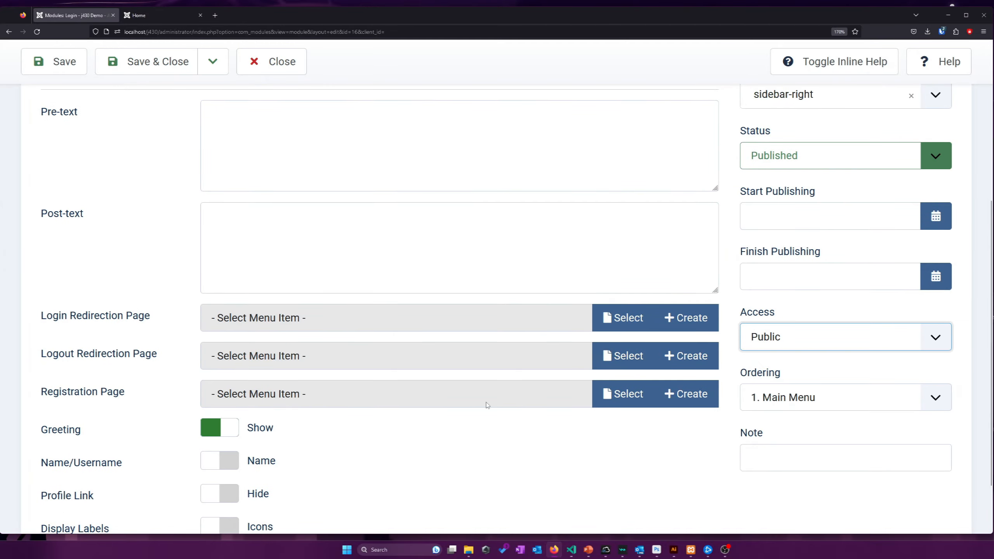
Close the Login Form module without saving and review the Site Modules list
scroll(448, 475, up, 3)
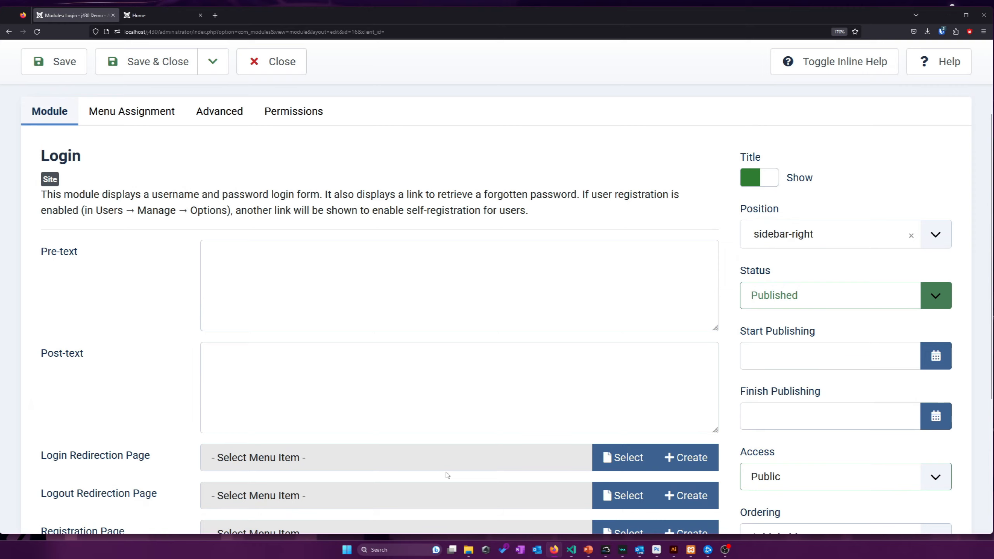
scroll(447, 475, down, 5)
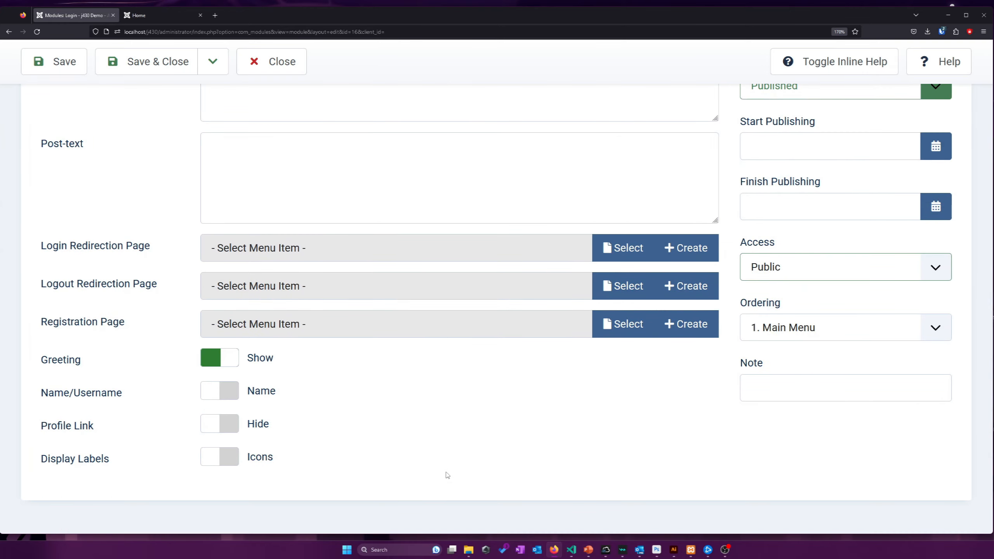
scroll(447, 475, up, 2)
scroll(447, 475, up, 4)
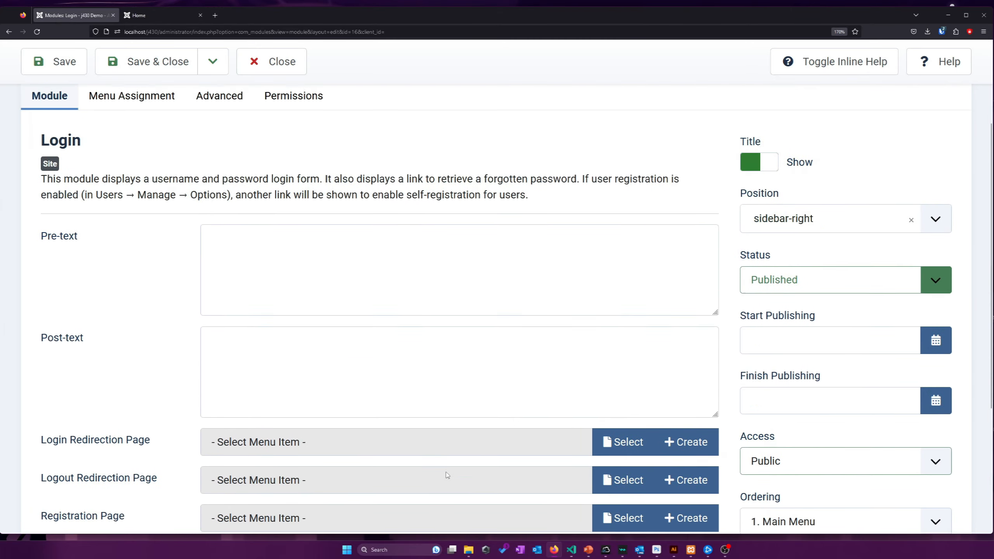
click(270, 63)
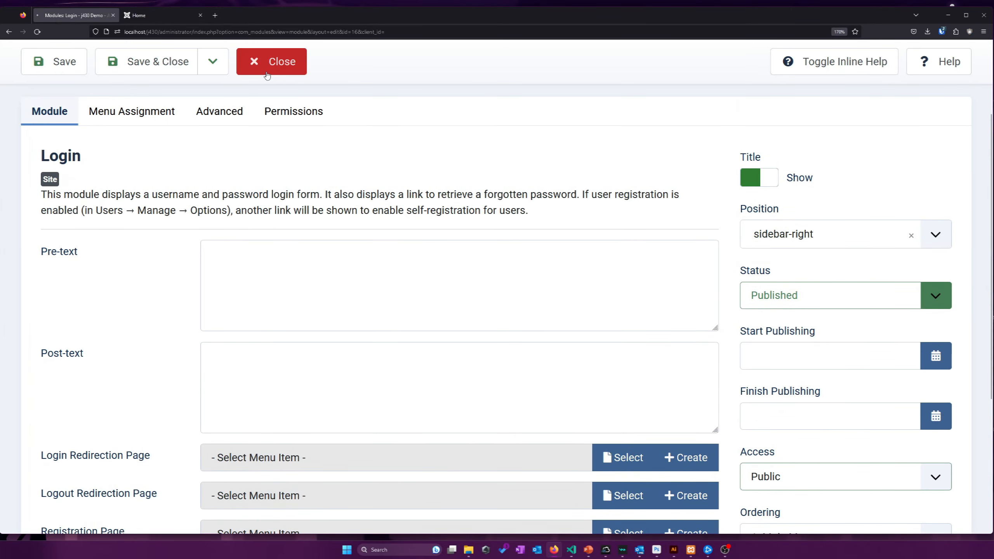
scroll(372, 157, down, 6)
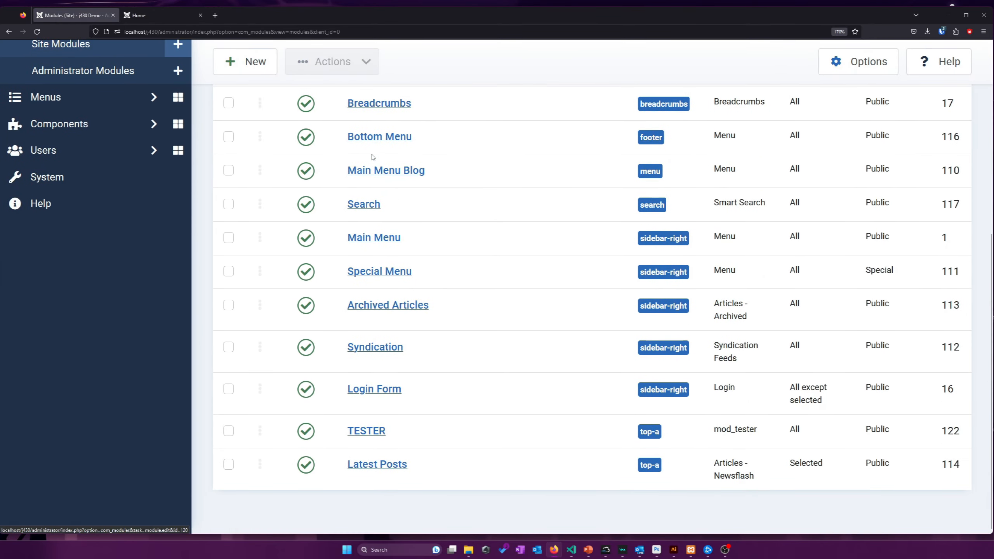
scroll(371, 156, up, 10)
click(253, 106)
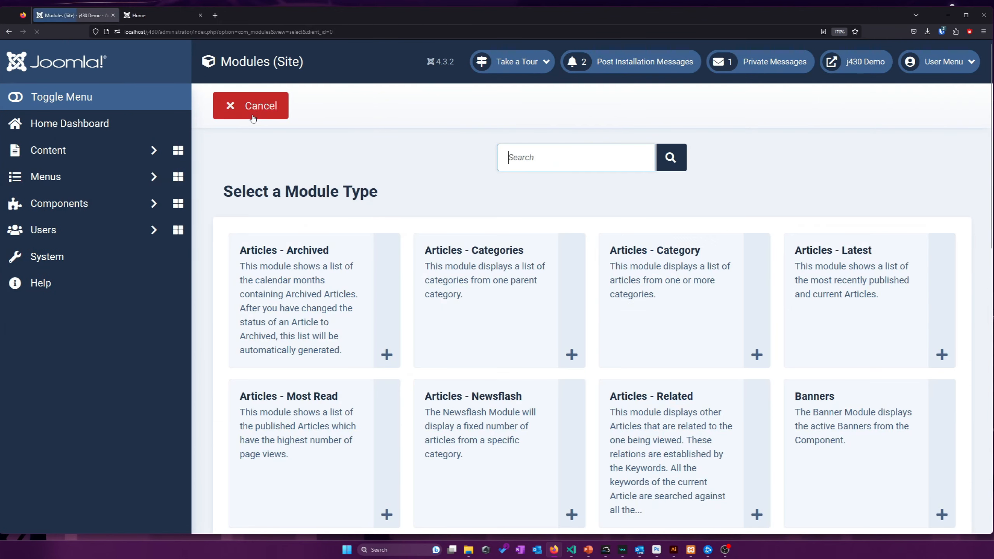
scroll(431, 216, down, 10)
scroll(474, 215, down, 4)
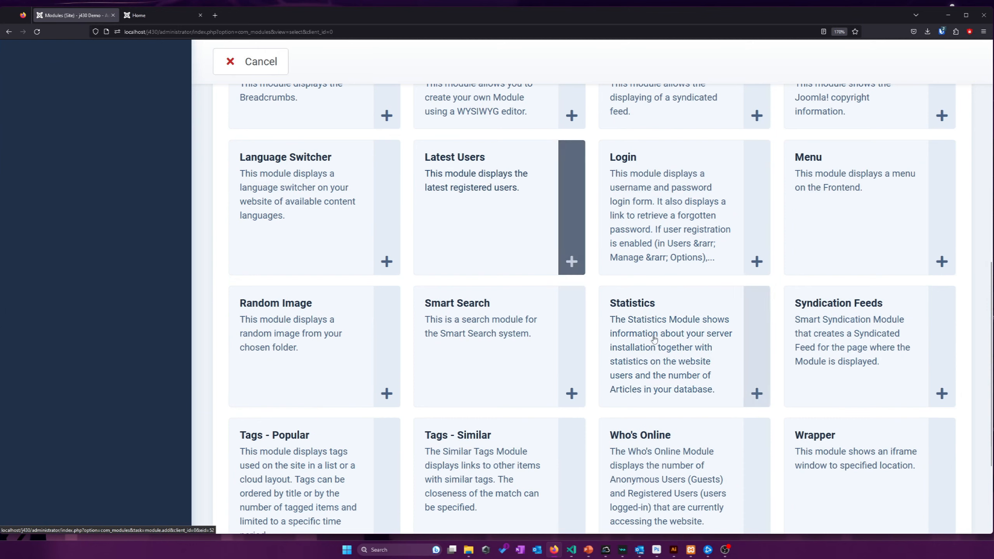
scroll(488, 235, up, 1)
scroll(491, 242, up, 1)
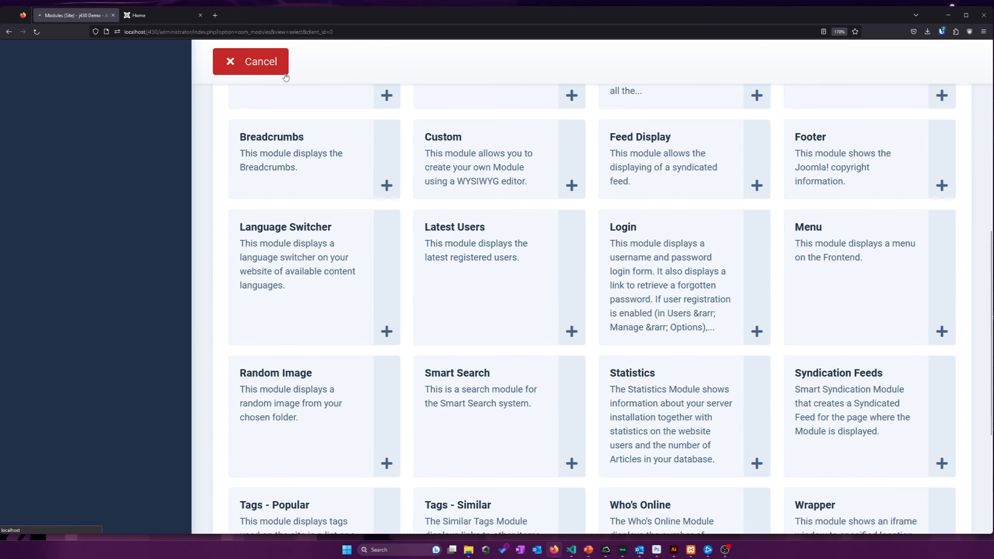
click(270, 64)
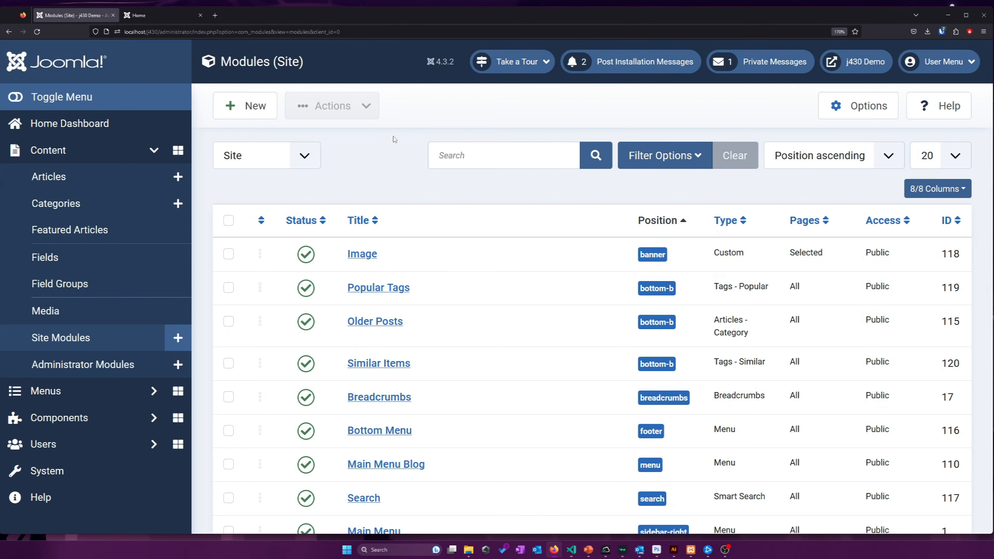
scroll(395, 139, down, 4)
scroll(394, 139, up, 2)
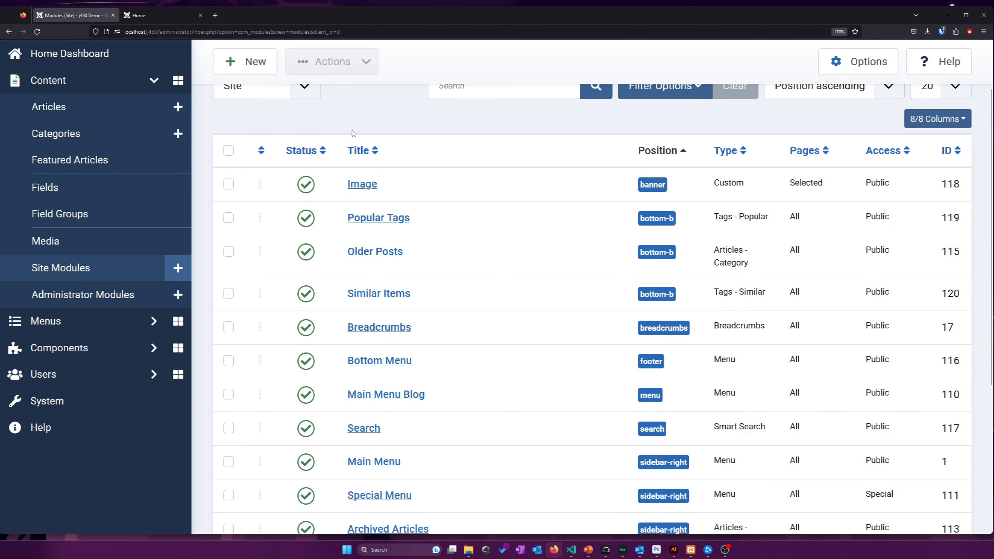
scroll(354, 133, up, 2)
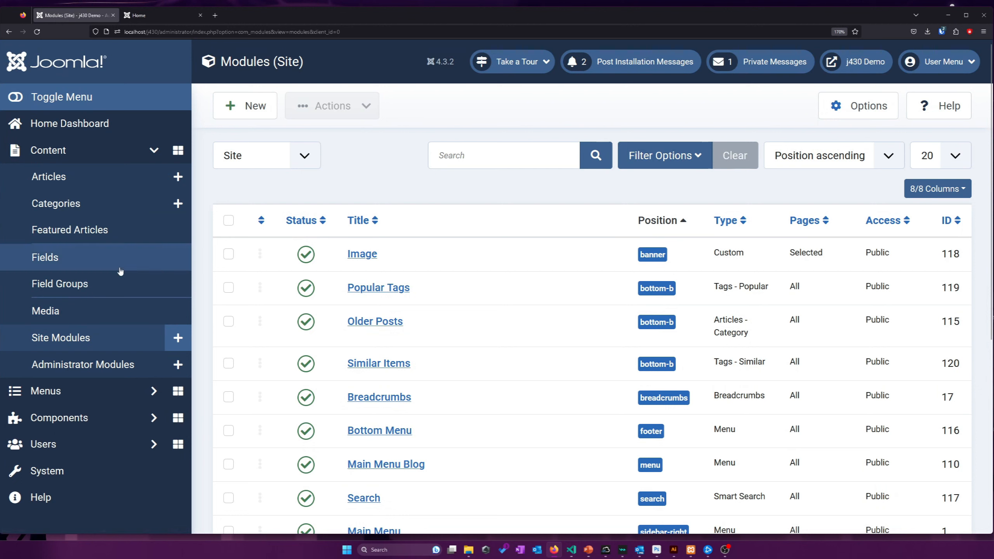
Review the articles' Public access values and glance at the Categories list
click(131, 179)
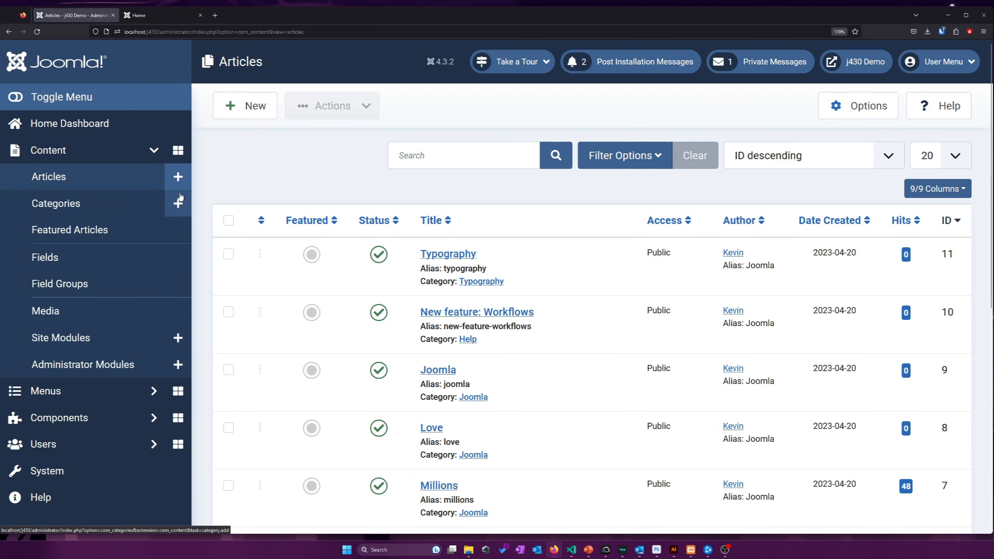
drag(671, 253, 626, 253)
click(654, 253)
click(639, 251)
double_click(655, 252)
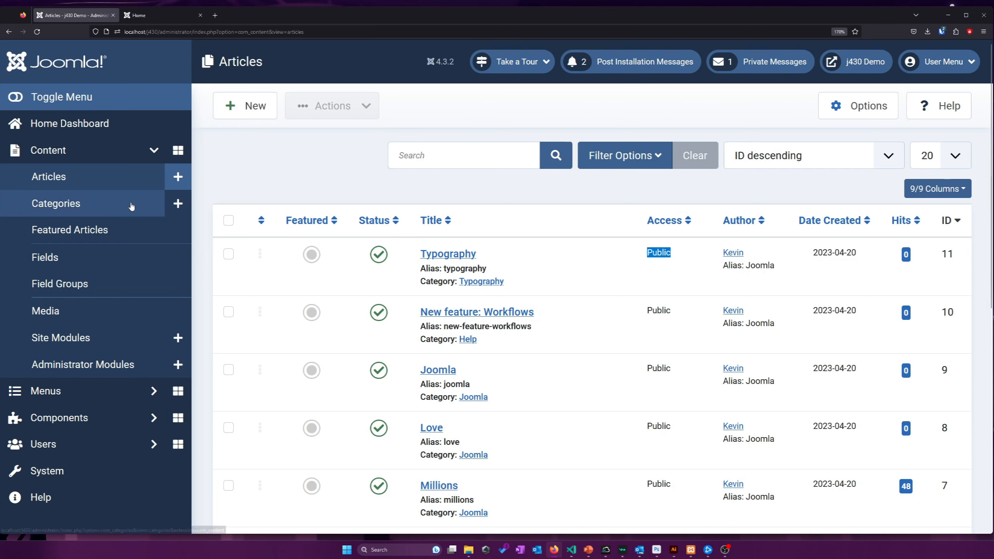
click(56, 203)
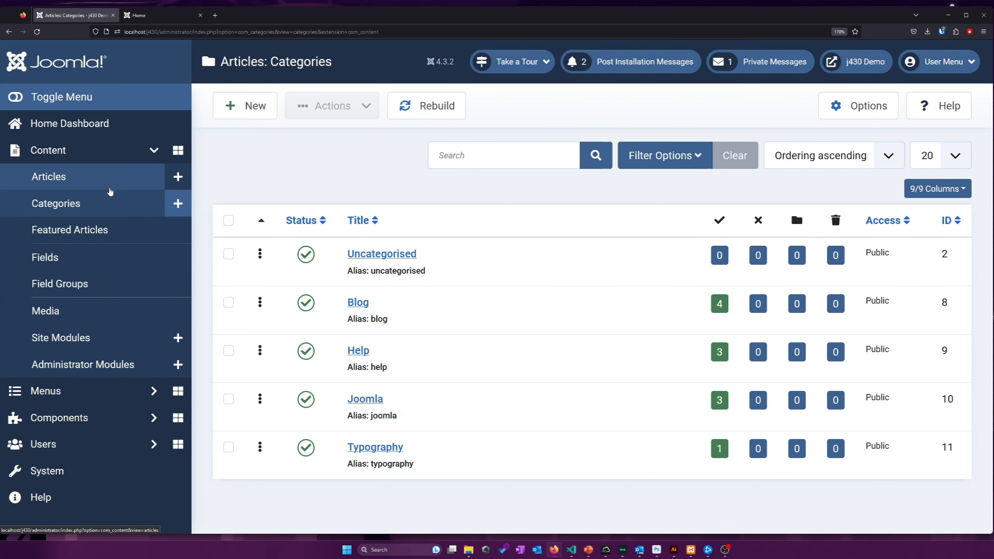
click(110, 189)
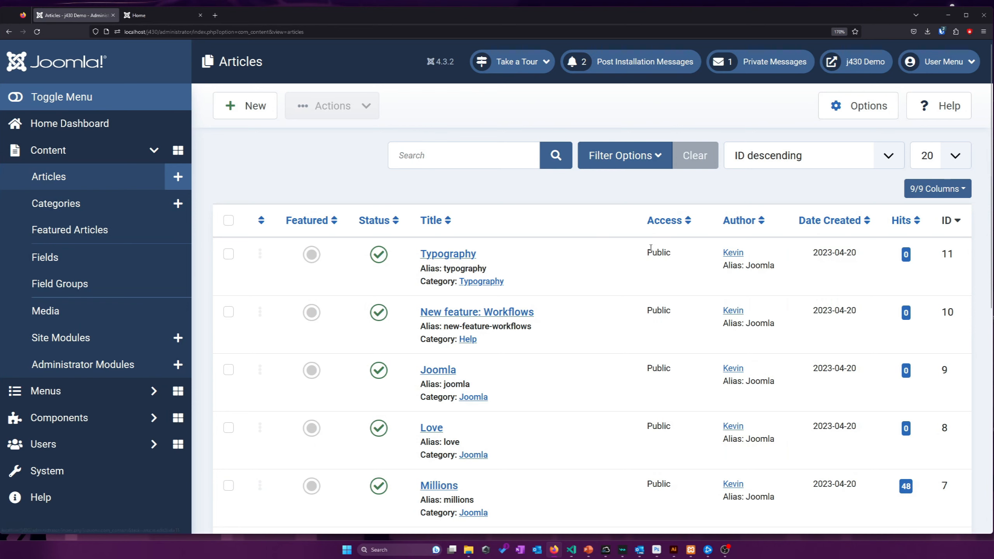
Set the Typography article's access to Special and save it
click(640, 252)
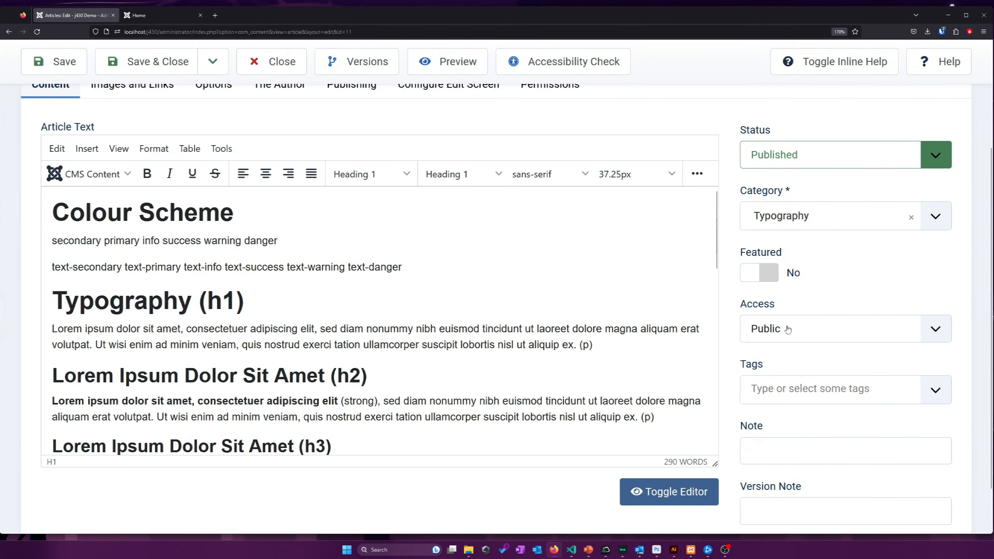
scroll(788, 329, down, 1)
click(788, 329)
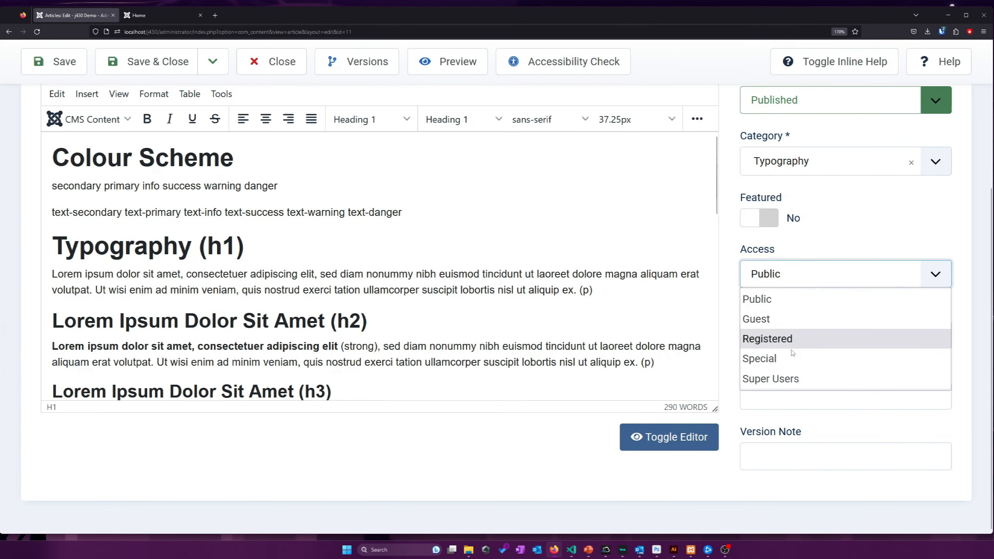
click(767, 359)
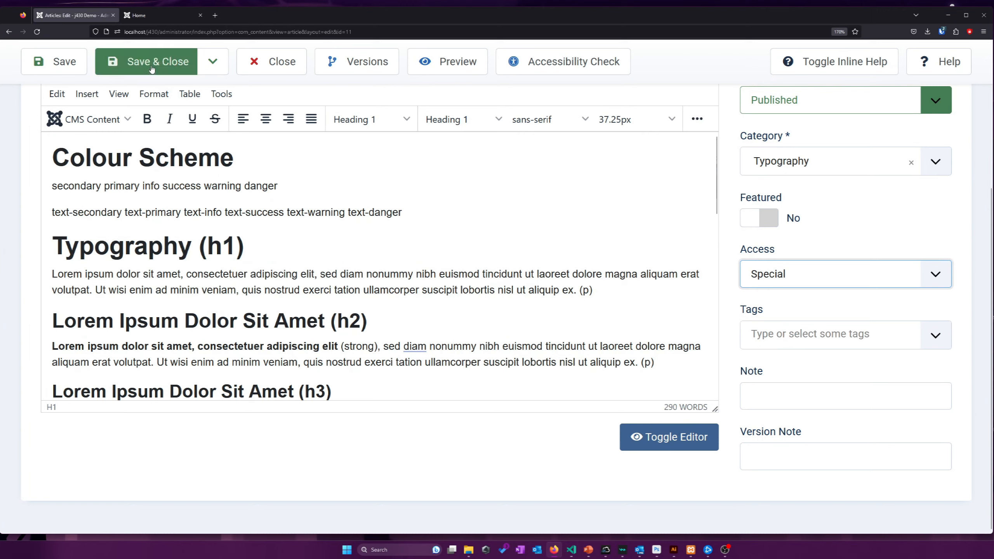
click(156, 15)
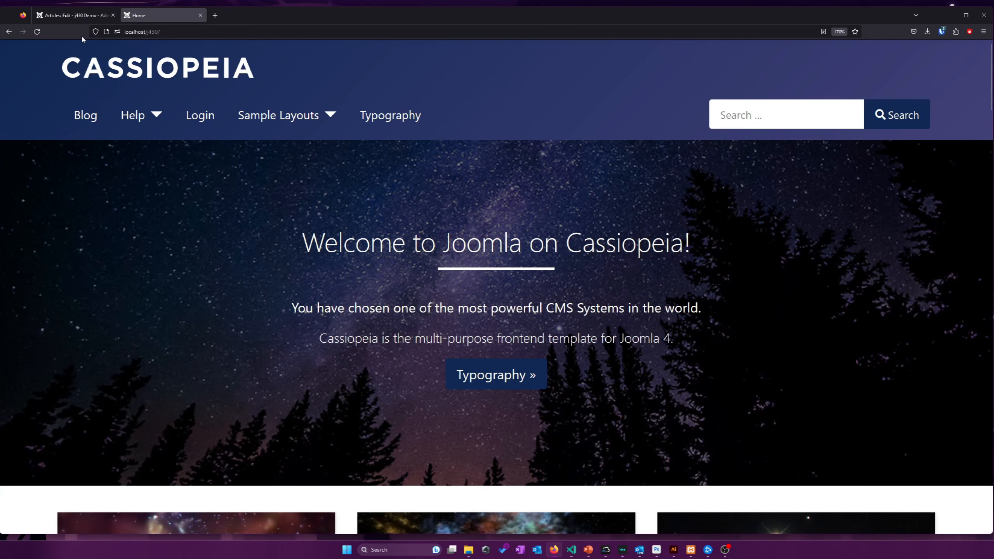
click(77, 17)
click(55, 62)
click(156, 16)
View the Typography page on the site, then close the article editor
click(381, 115)
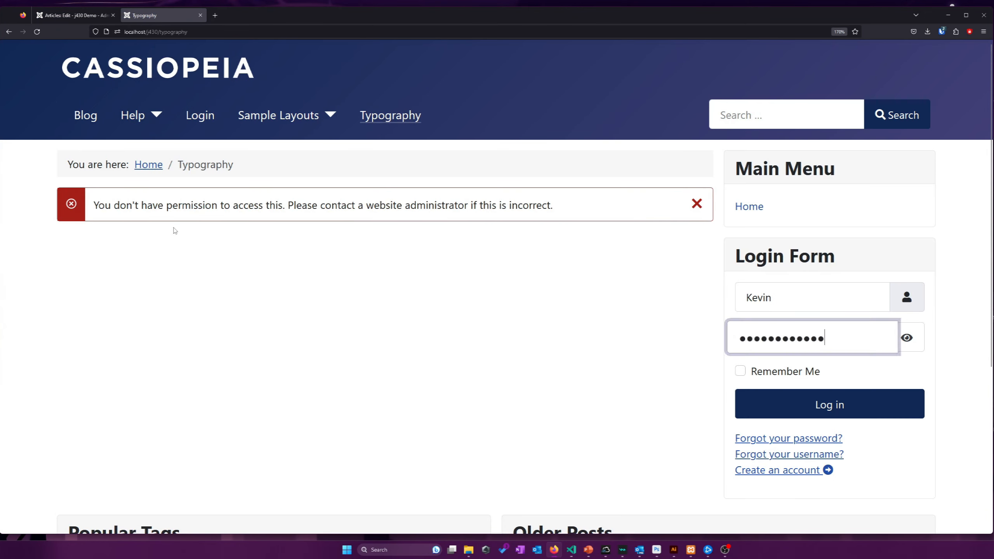
click(74, 15)
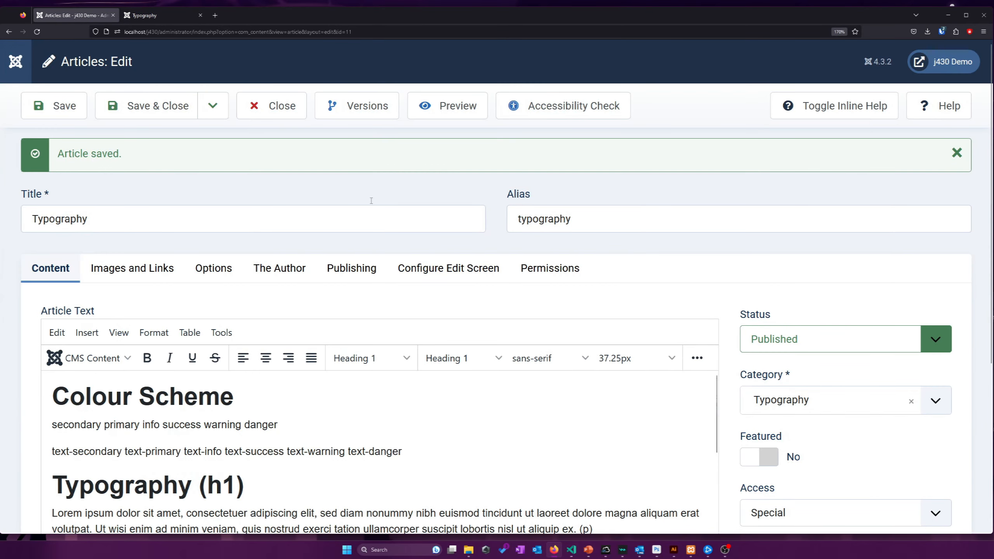
click(299, 113)
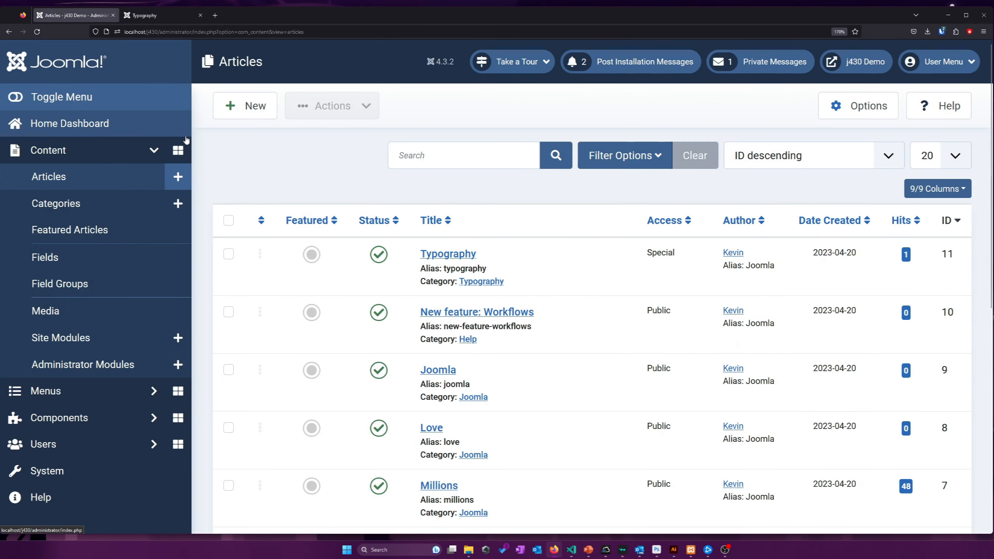
Set the Typography article's access back to Public and save and close it
click(440, 258)
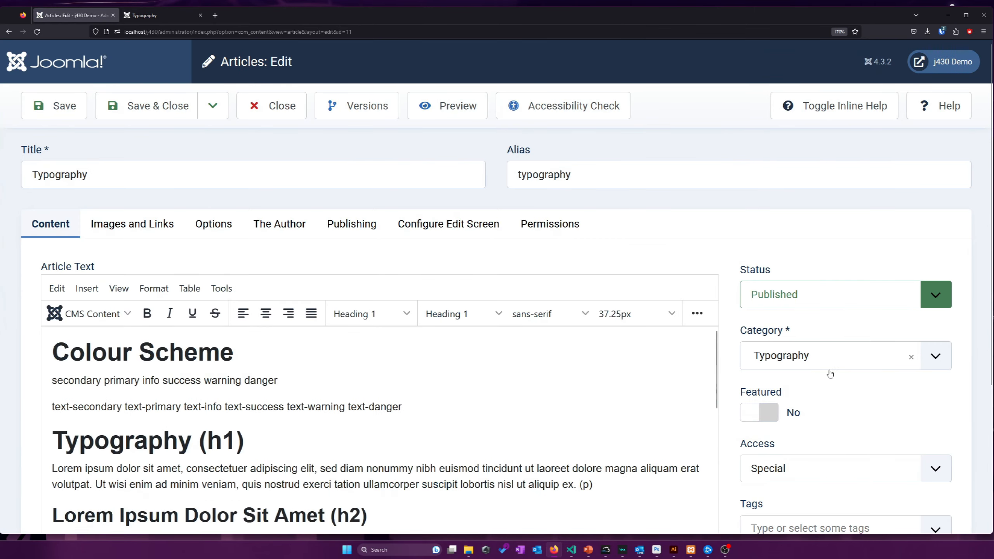
scroll(772, 307, down, 5)
click(780, 282)
click(757, 298)
click(149, 62)
Reload the site's Typography page to recheck its access
click(156, 15)
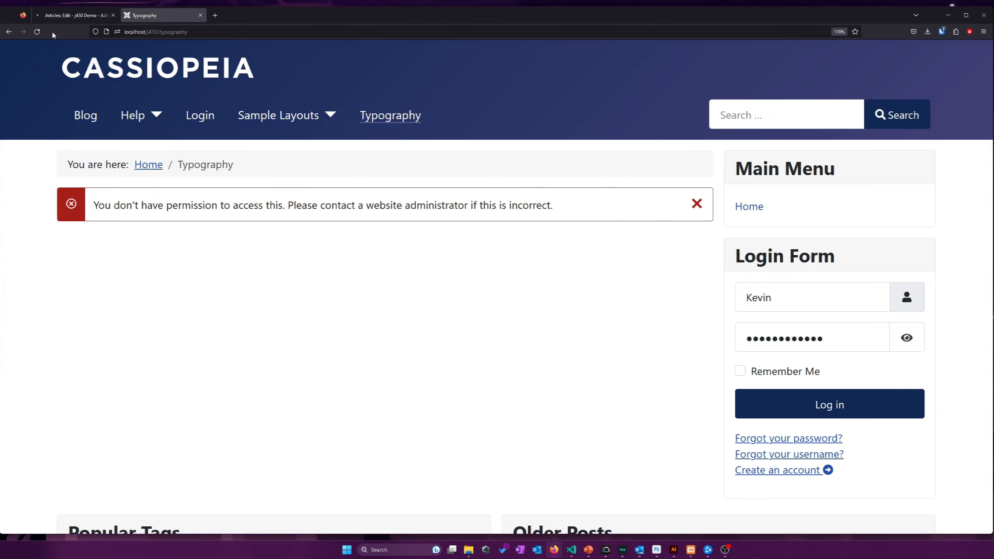
click(37, 31)
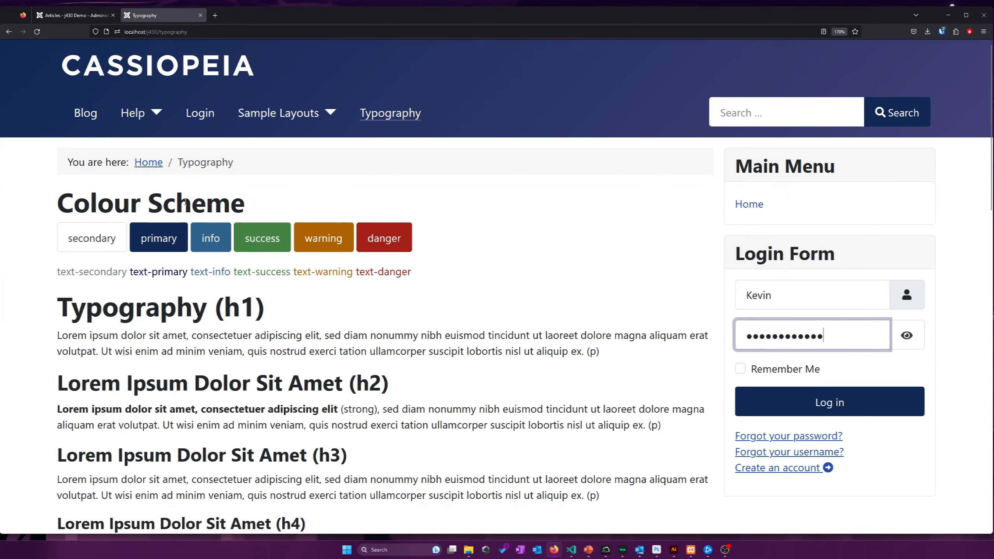
scroll(185, 202, down, 15)
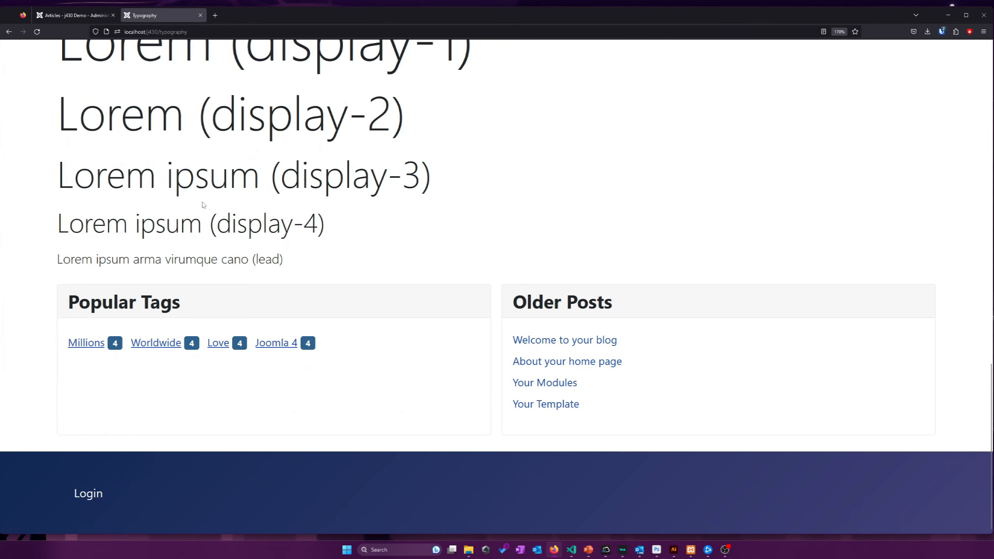
middle_click(431, 267)
click(78, 15)
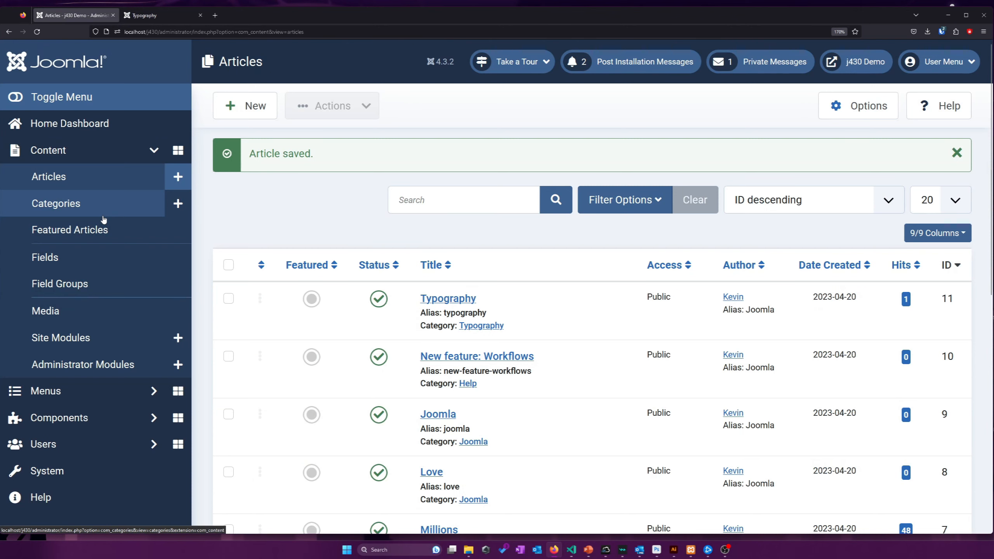
Set the Typography category's access to Special and save it
click(104, 219)
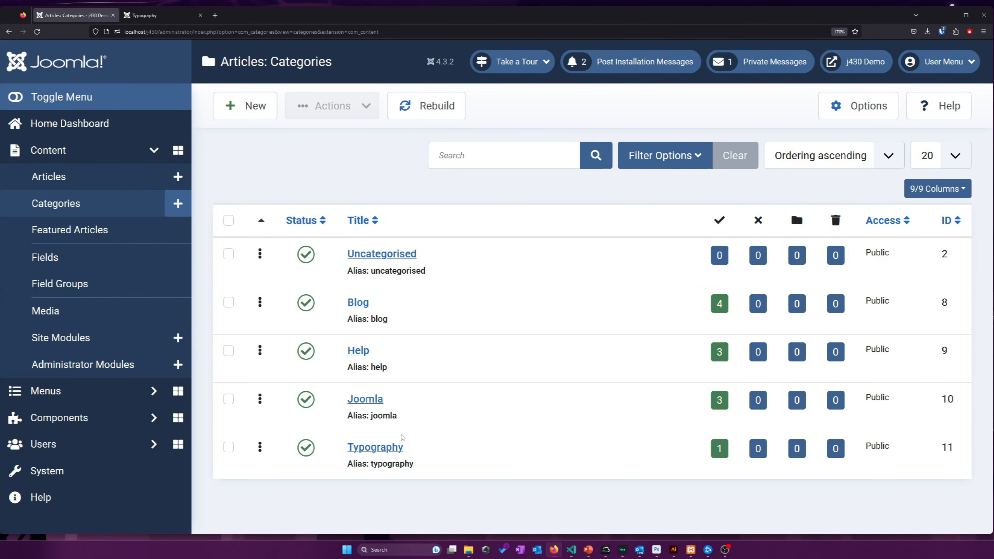
click(392, 448)
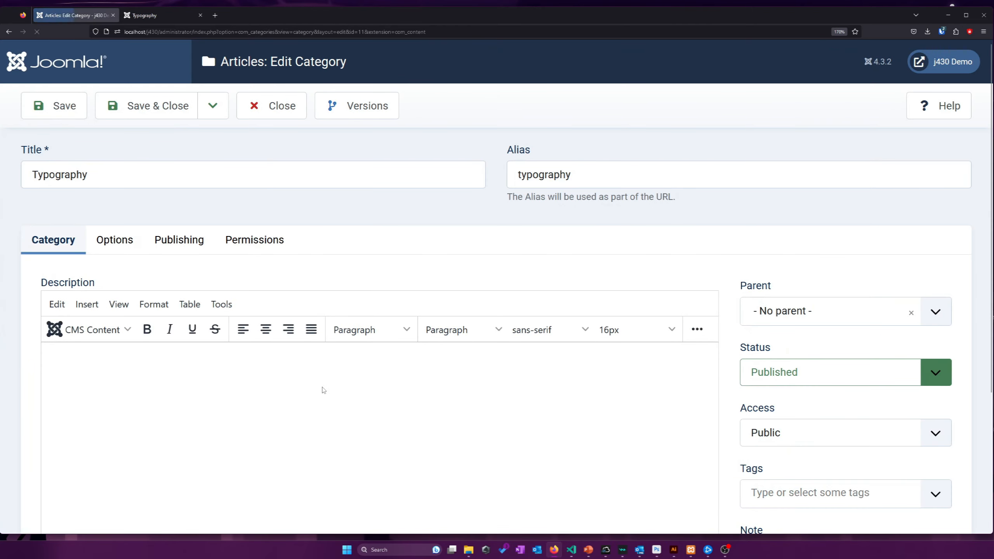
scroll(747, 339, down, 2)
click(767, 363)
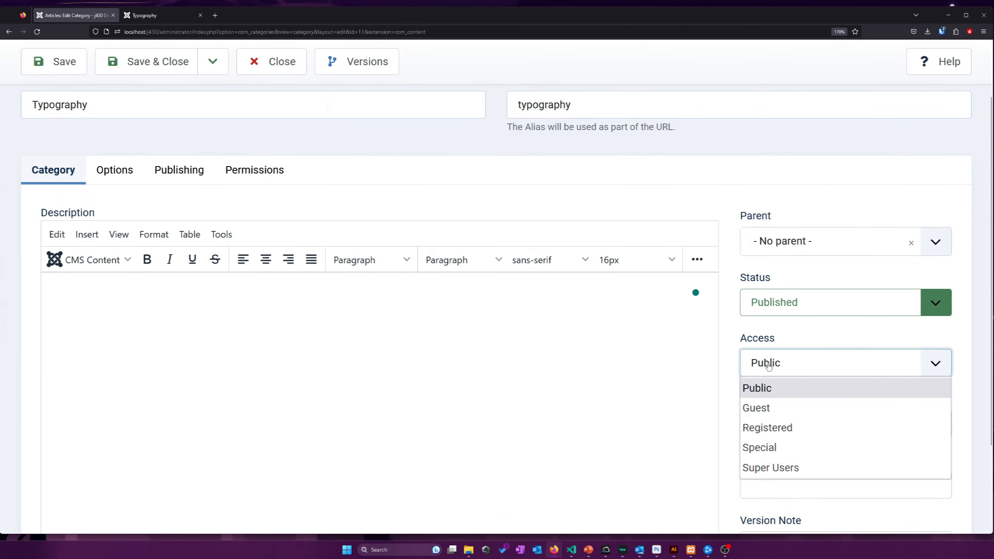
click(779, 447)
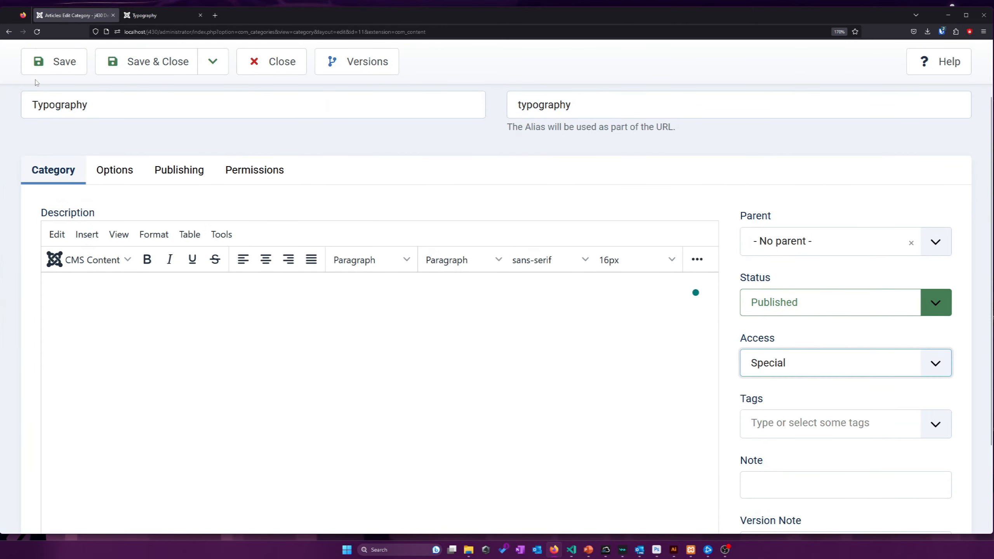
click(69, 59)
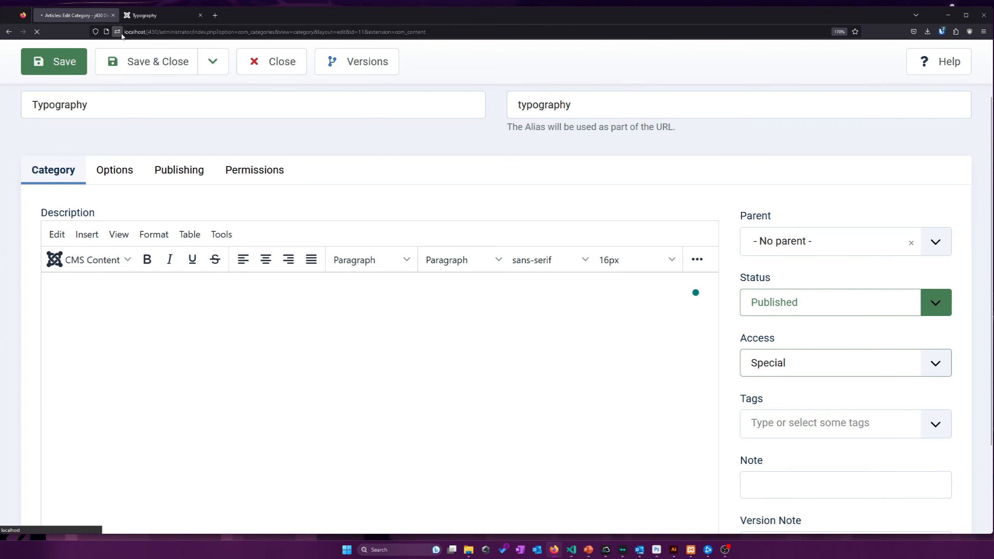
Open the Typography page on the site and inspect the permission error
click(158, 19)
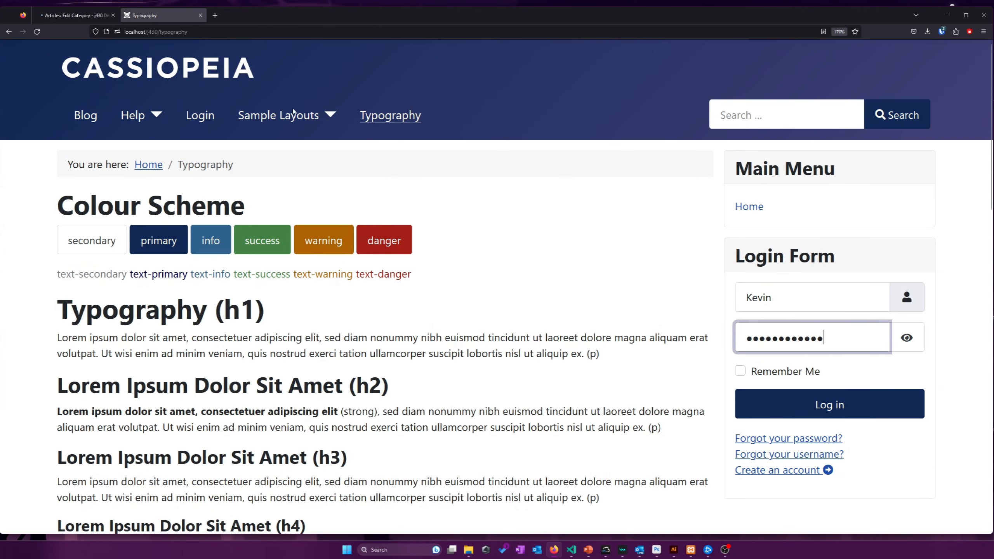
click(395, 118)
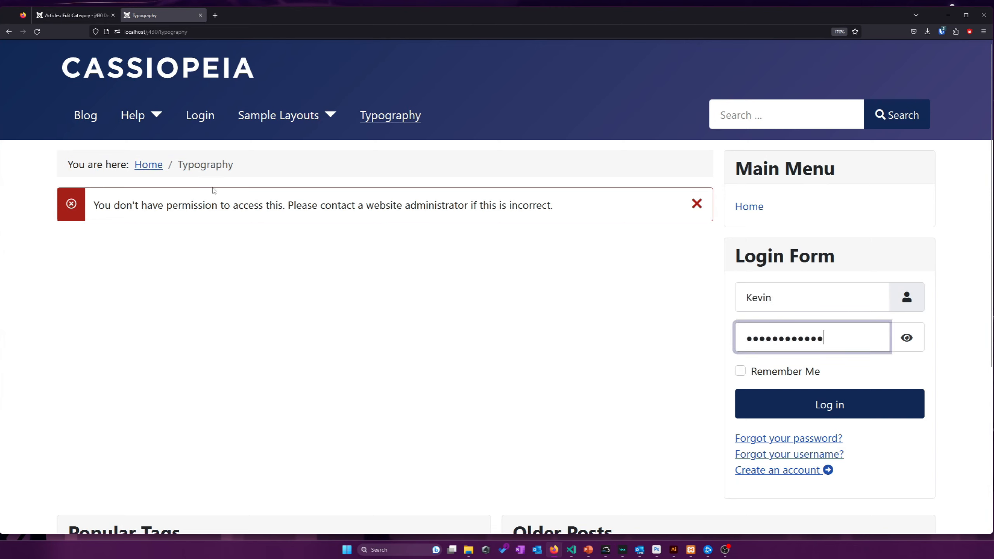
drag(167, 205, 362, 206)
click(504, 336)
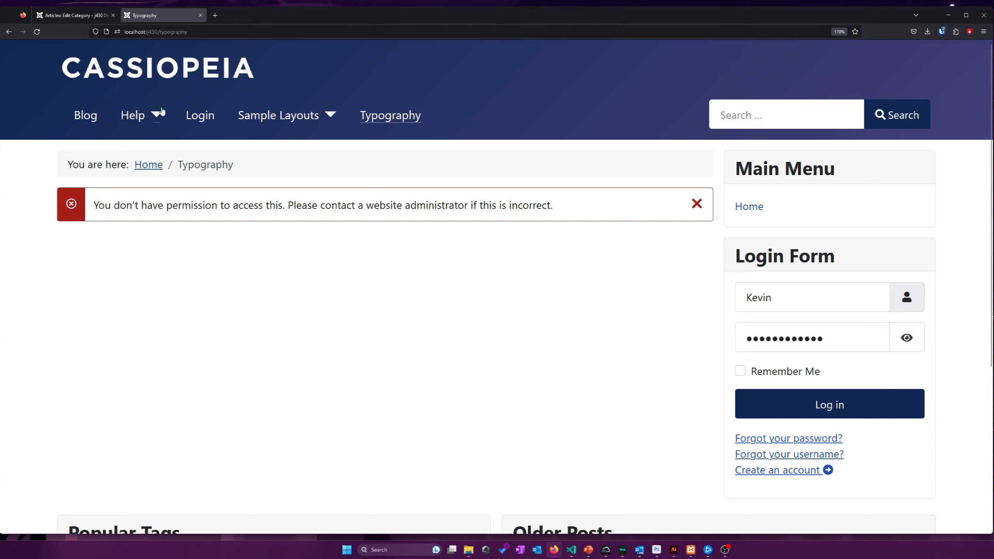
Set the Typography category's access back to Public and save and close it
click(45, 16)
scroll(656, 283, down, 5)
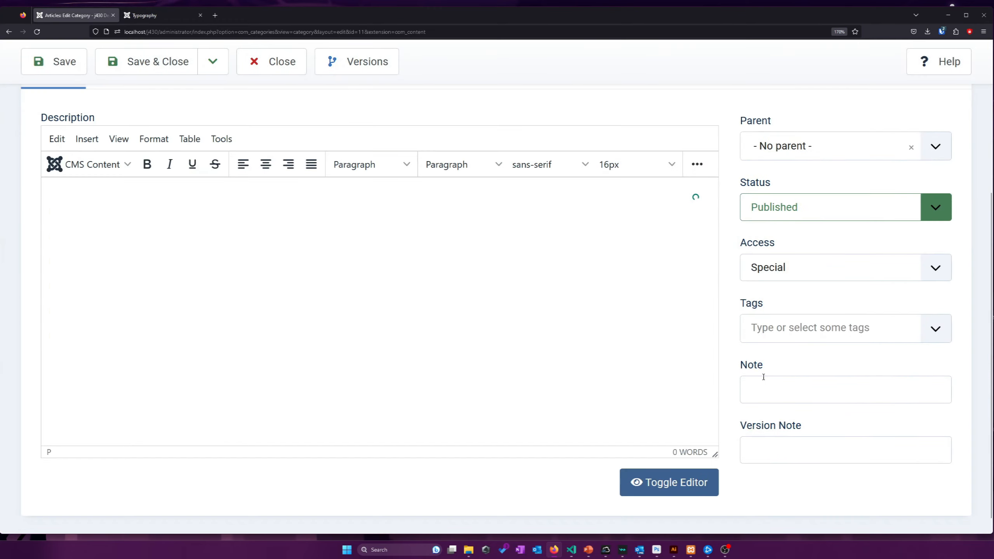
click(755, 269)
click(755, 291)
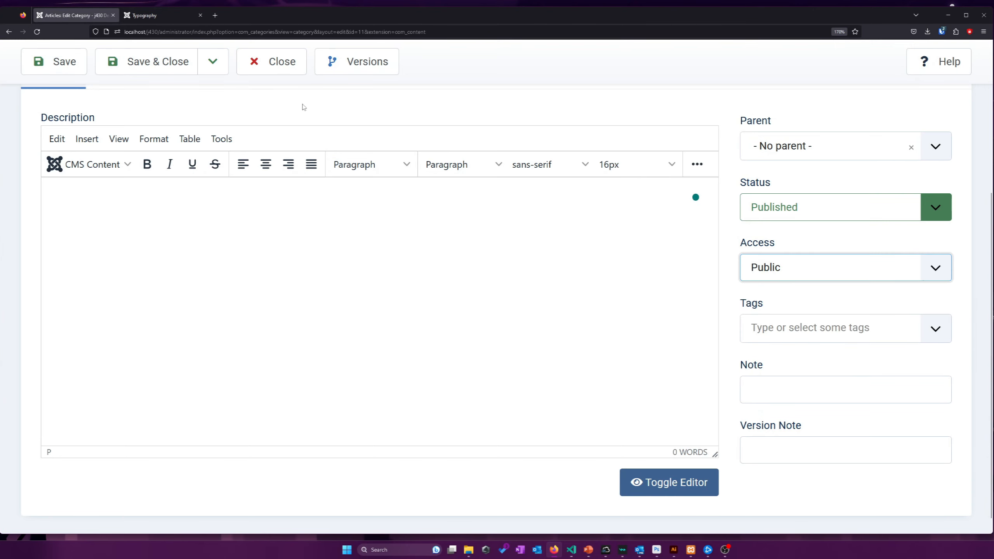
click(173, 66)
click(141, 16)
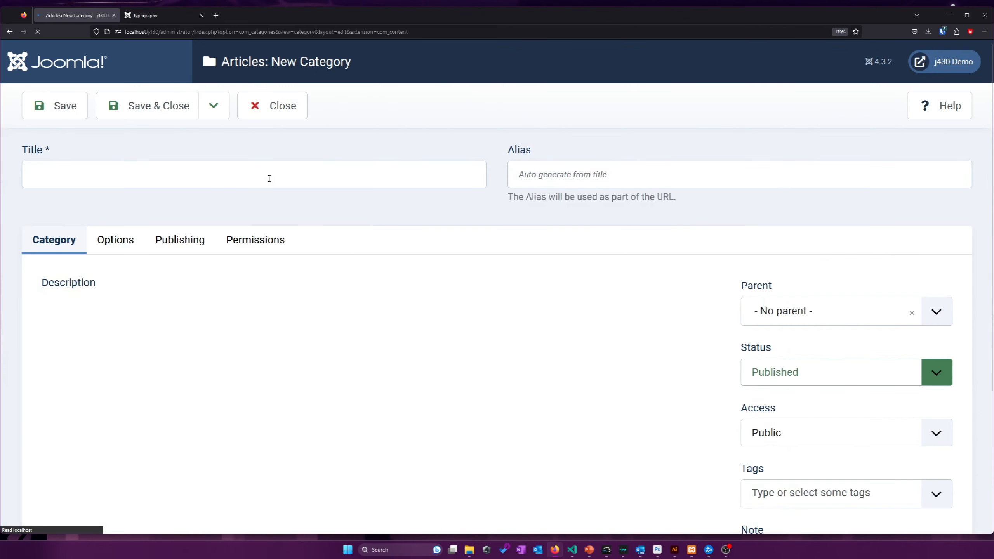
Create a category titled 'Paid Articles' and save and close it
click(221, 177)
click(221, 177)
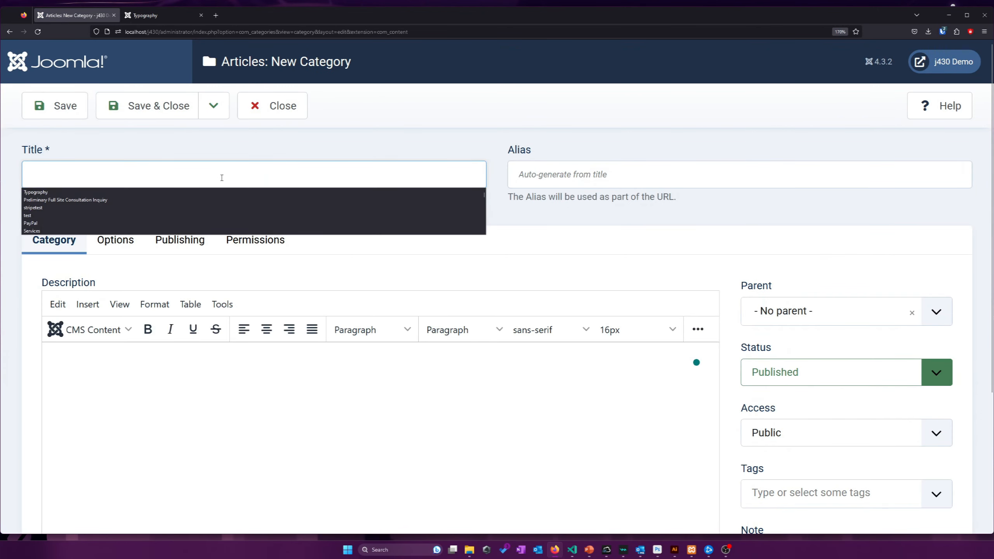
click(221, 177)
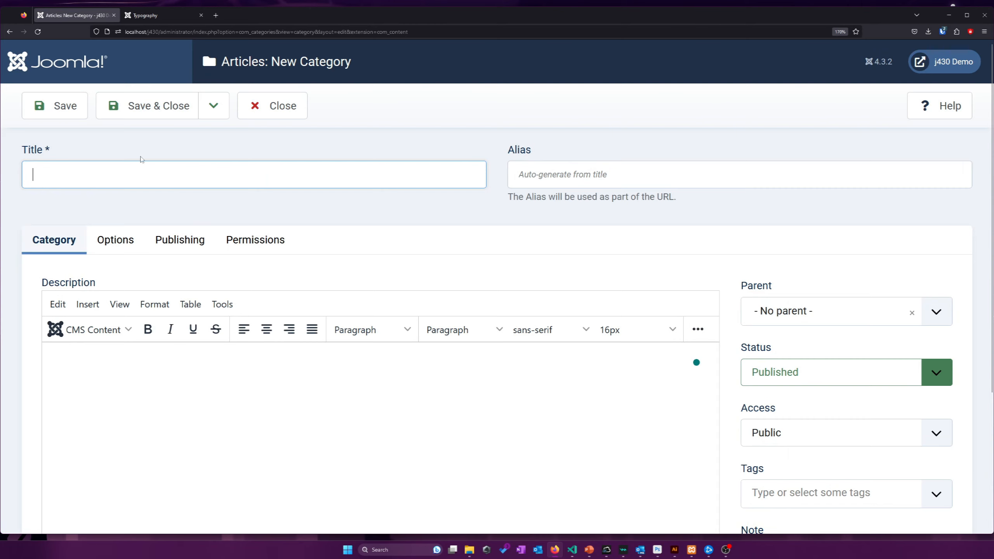
click(135, 177)
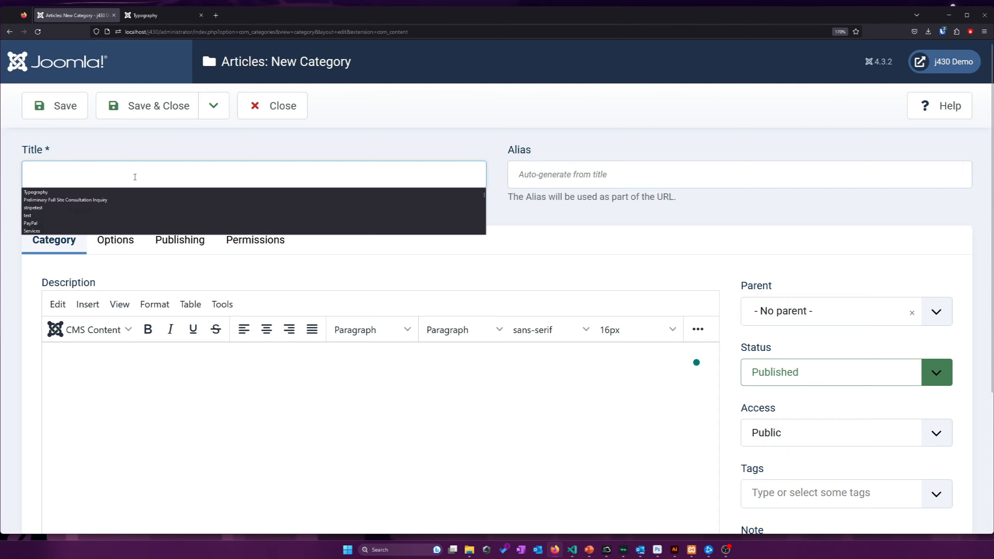
text(Paid Articles)
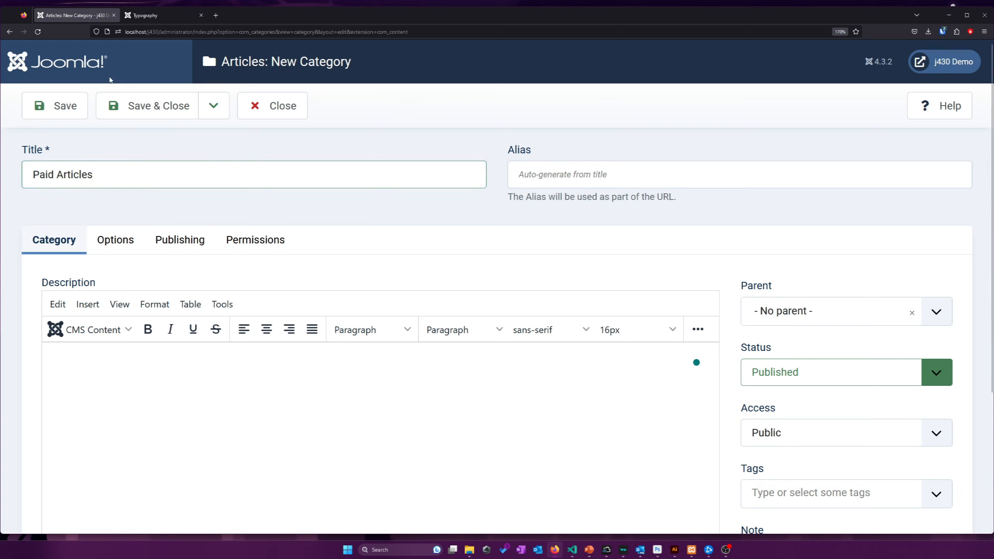
click(135, 108)
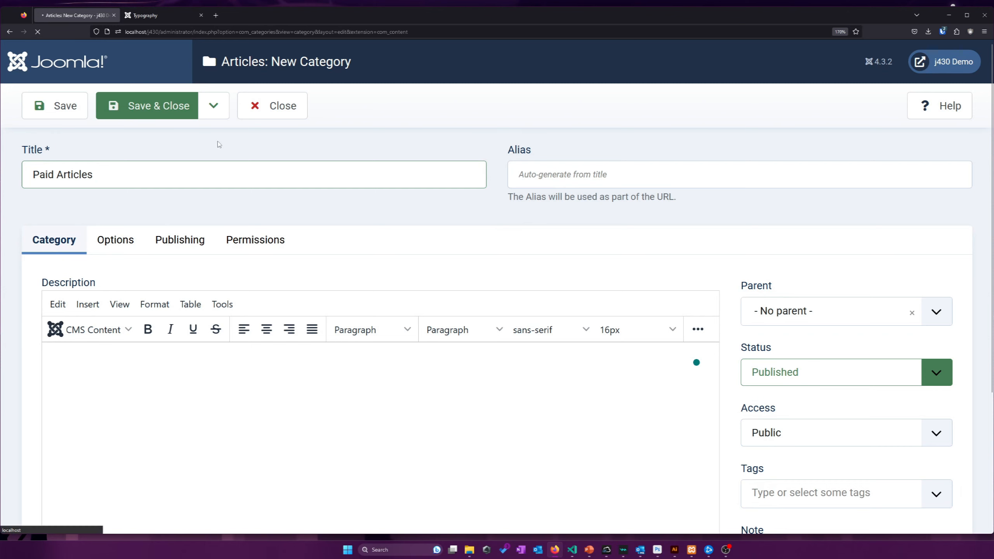
scroll(254, 198, down, 1)
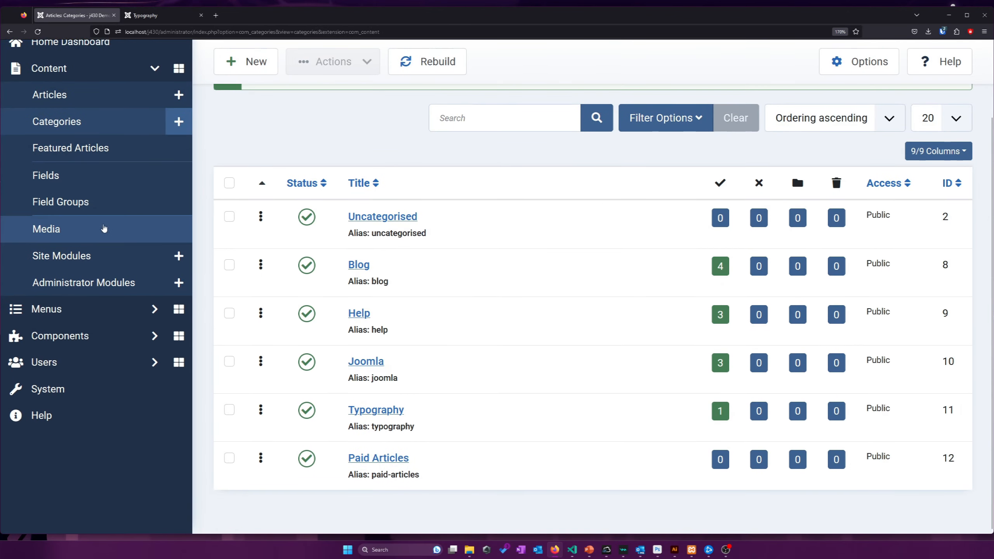
Look over the viewing access levels list, then the user groups list
click(78, 362)
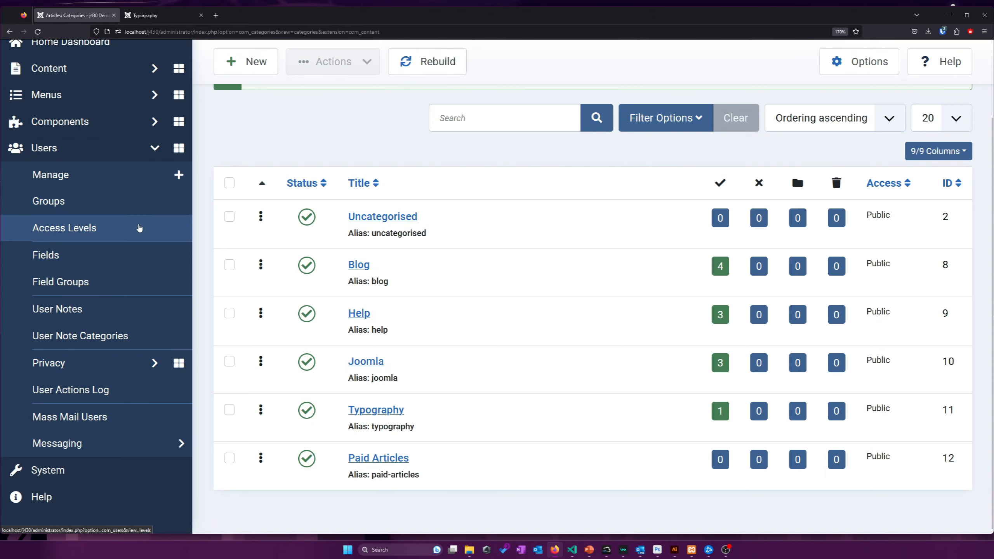
click(139, 227)
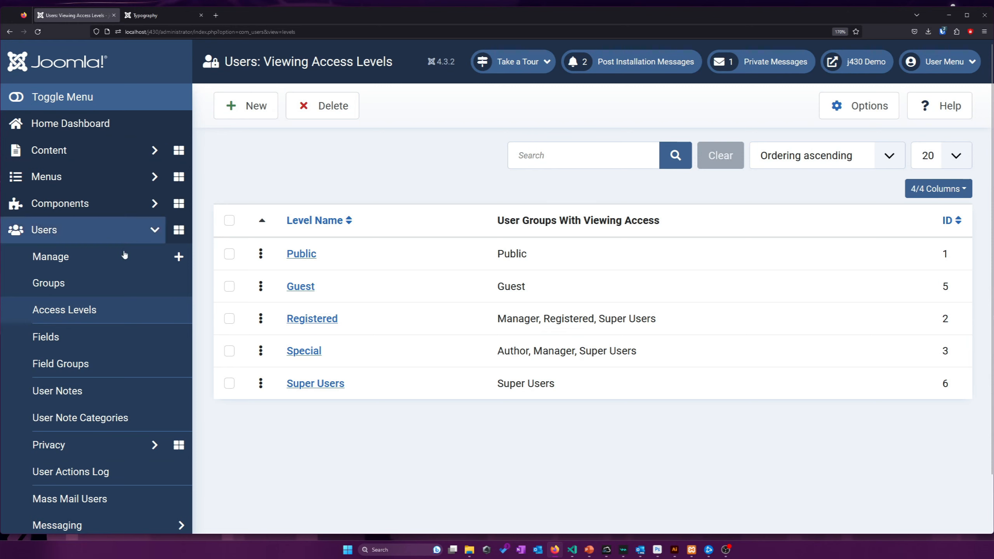
click(114, 283)
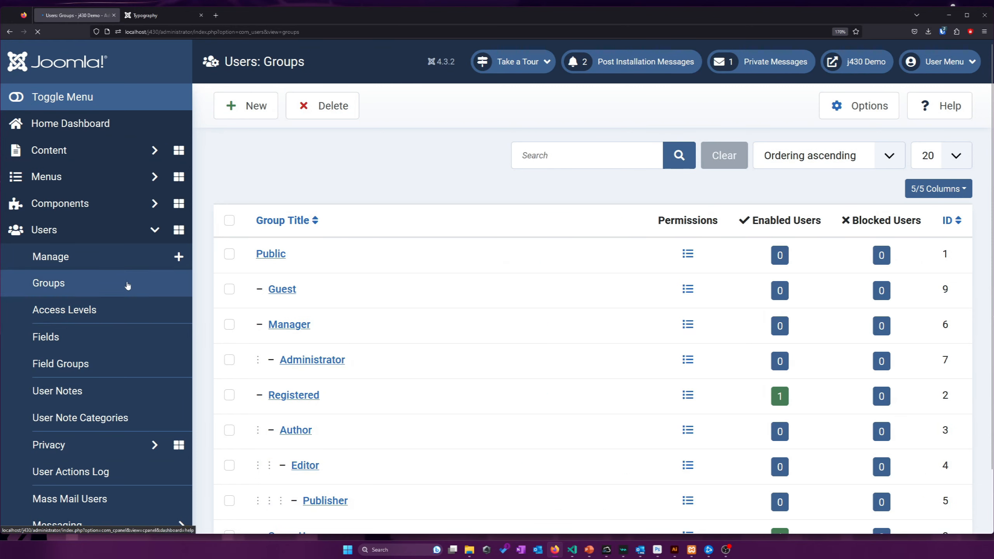
Create a 'Subscribers' user group with Registered as its parent
click(251, 113)
click(256, 199)
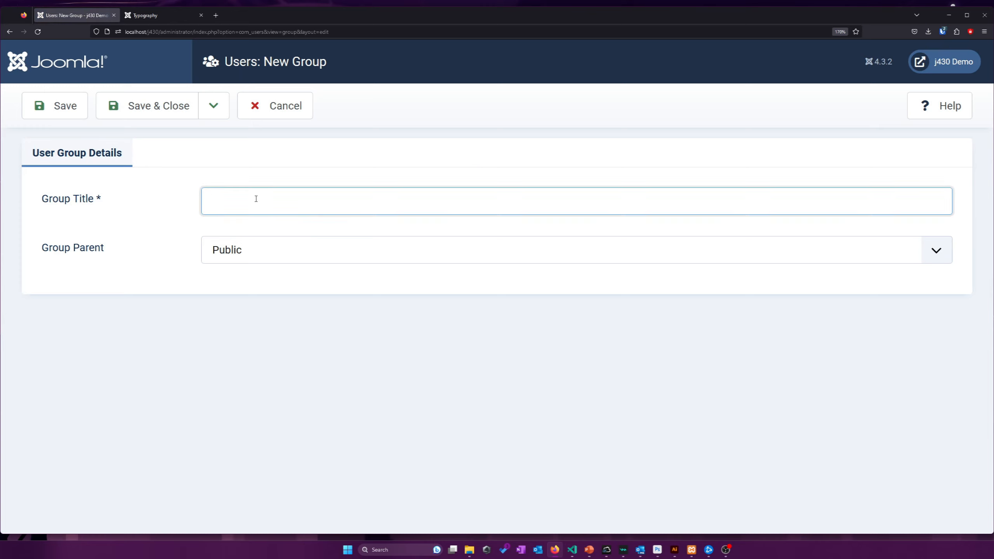
text(S)
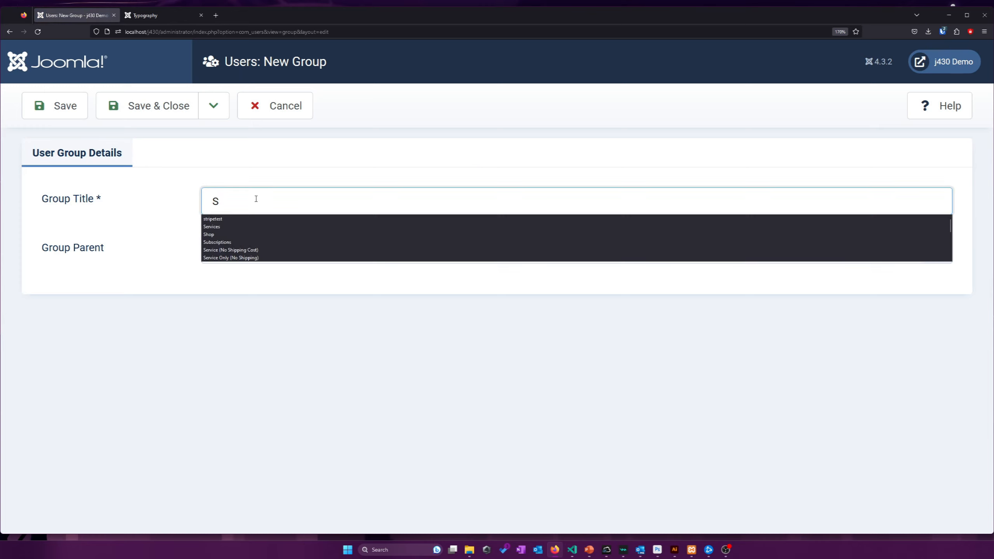
text(ubscribers)
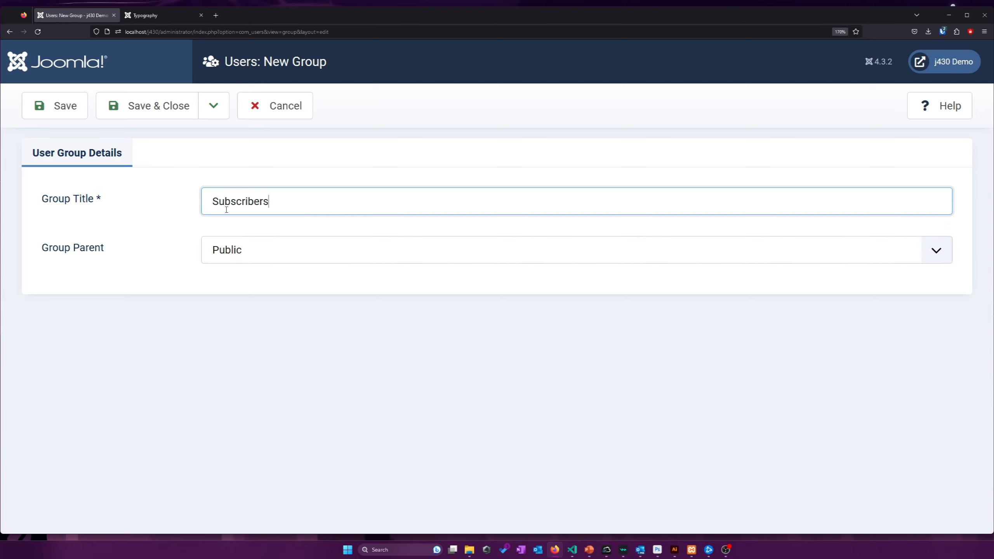
click(235, 250)
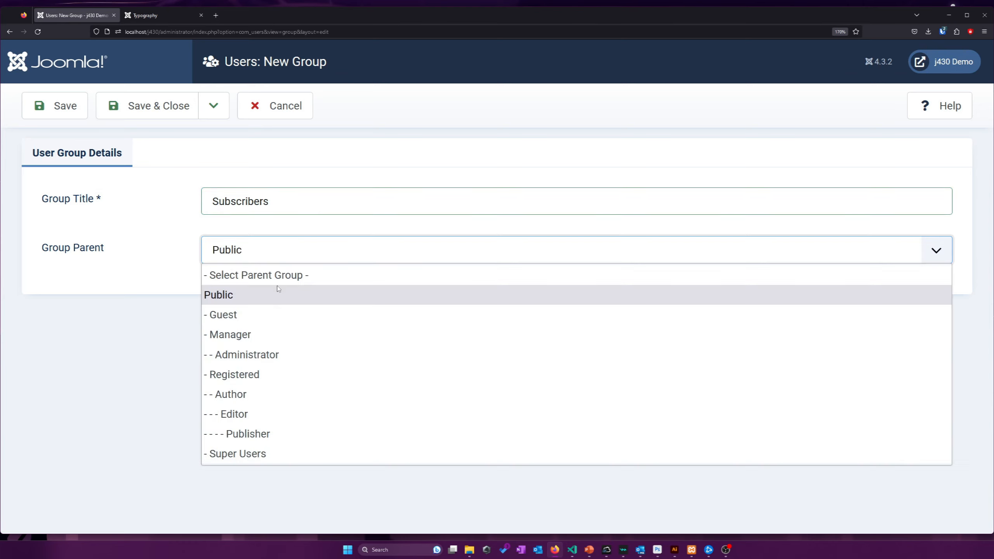
click(274, 375)
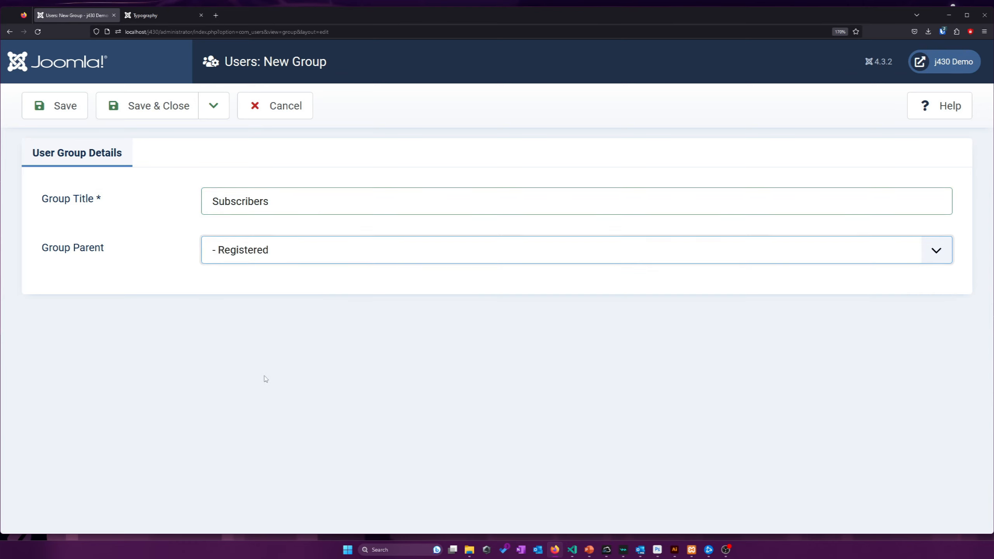
click(147, 120)
scroll(257, 297, down, 3)
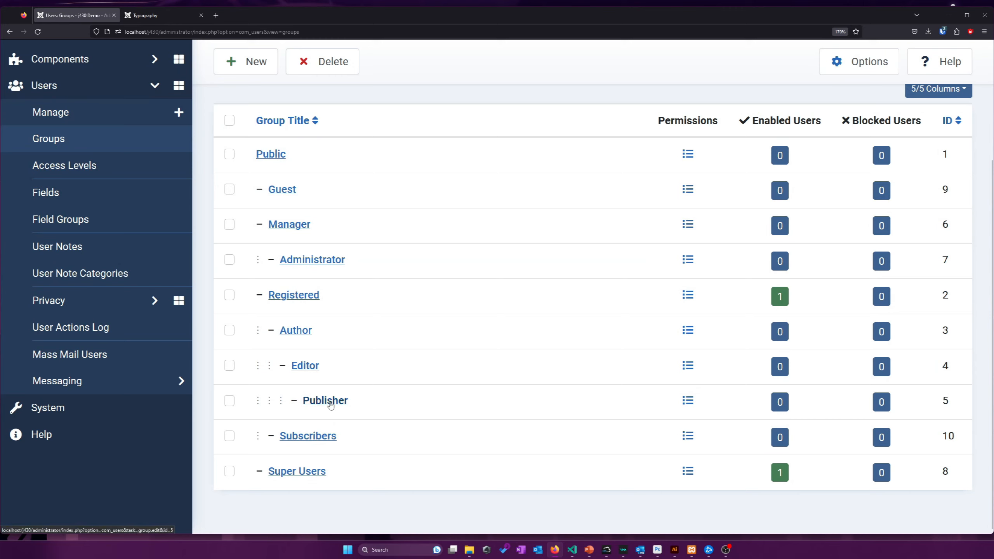
click(98, 166)
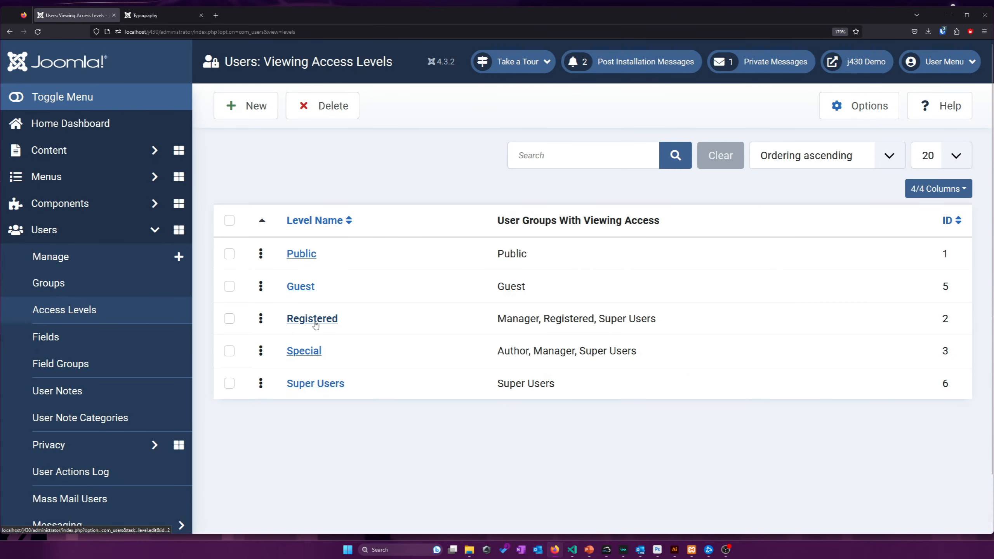
Create a 'Subscribers' access level for Manager, Administrator, Author, Editor, Publisher, Subscribers and Super Users
click(241, 103)
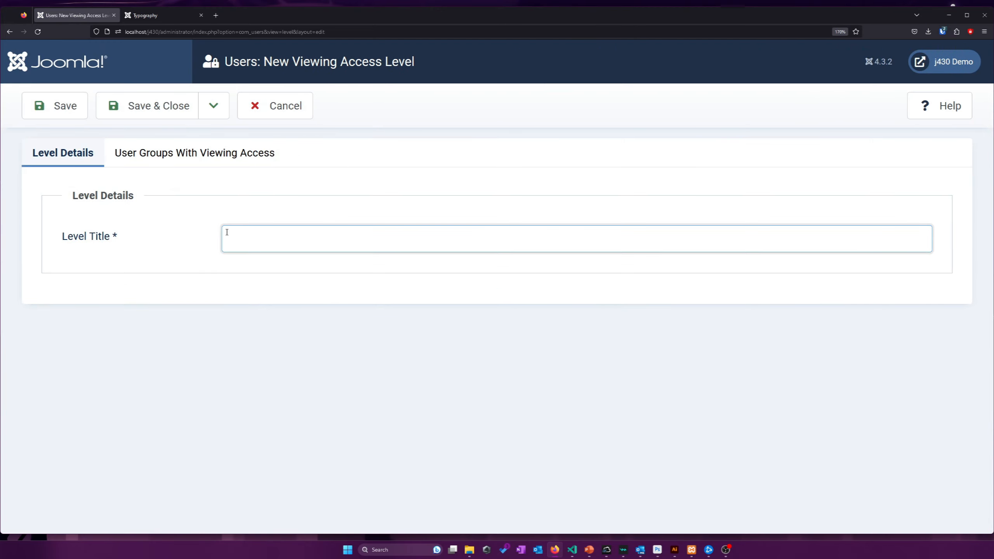
text(Subs)
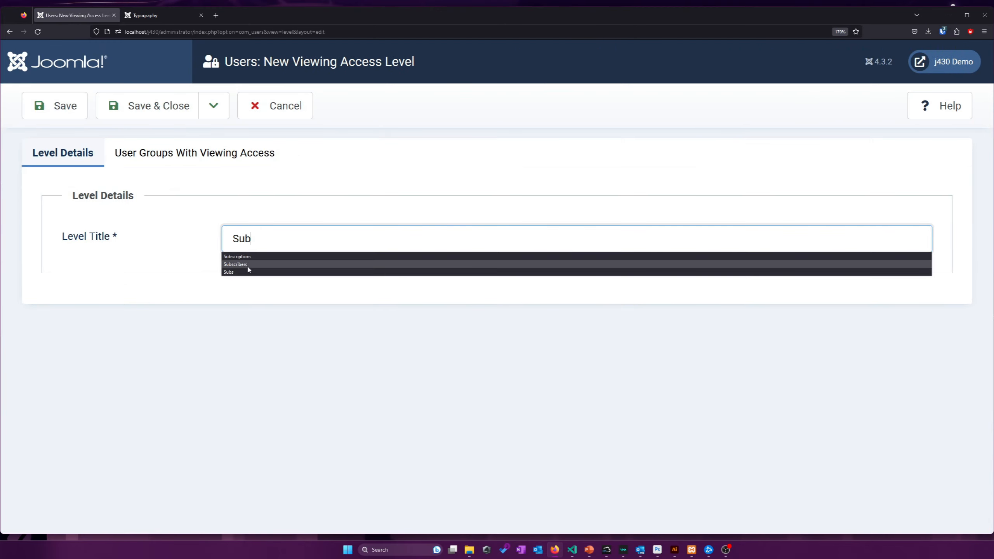
click(245, 265)
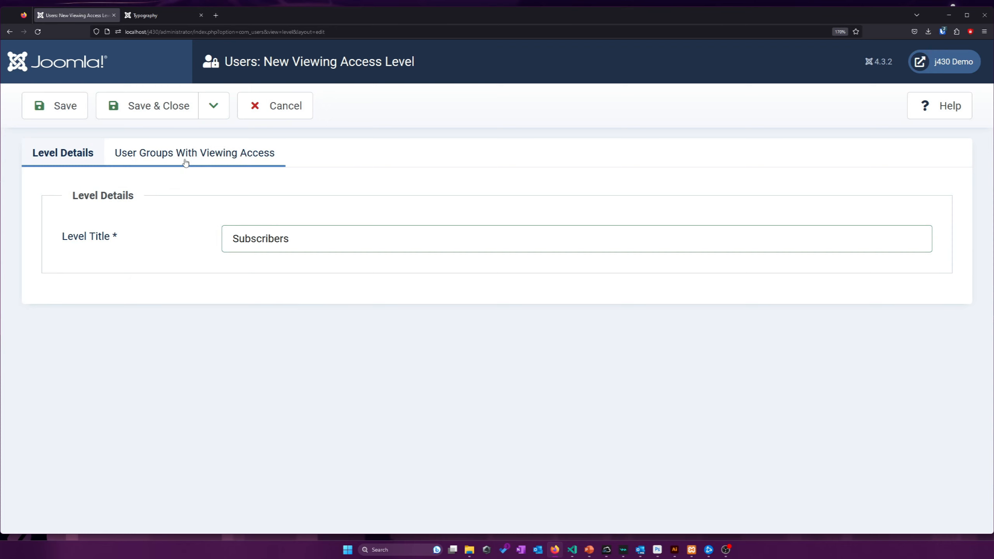
click(185, 162)
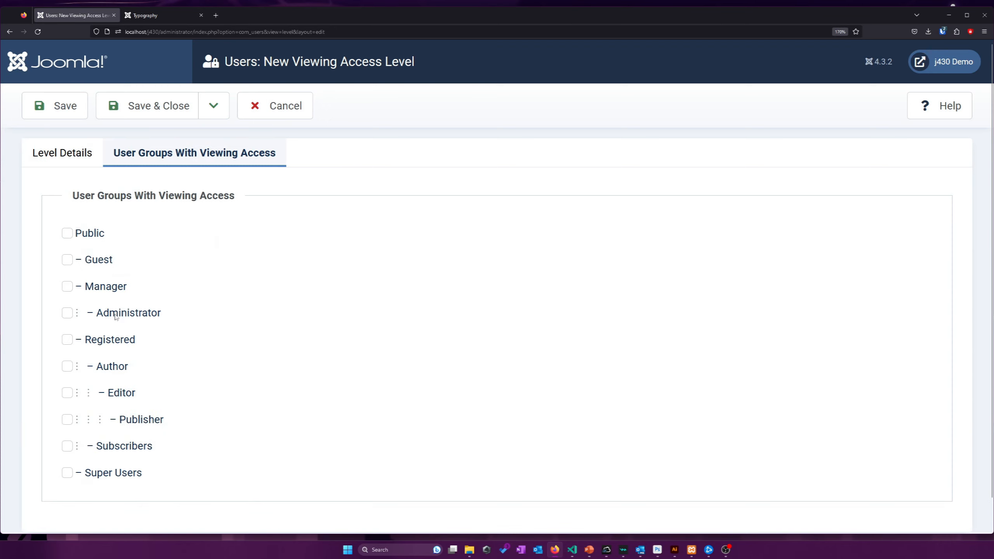
click(109, 289)
click(115, 319)
click(130, 369)
click(118, 395)
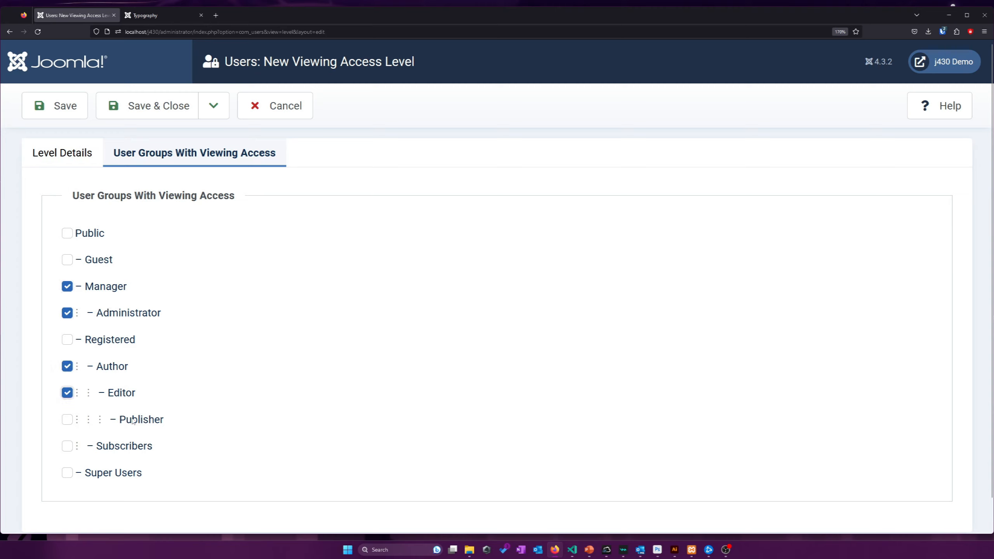
click(130, 420)
click(117, 447)
click(112, 476)
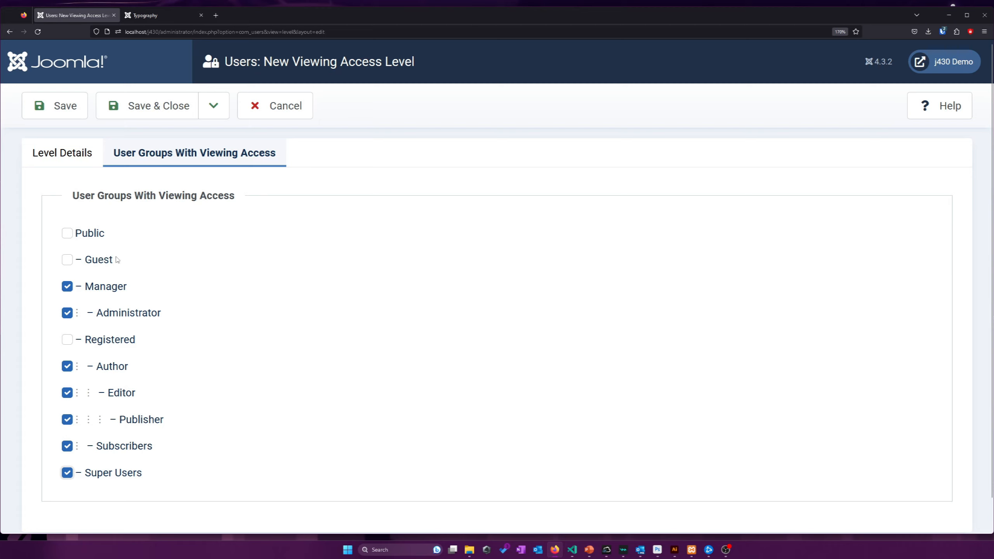
click(127, 117)
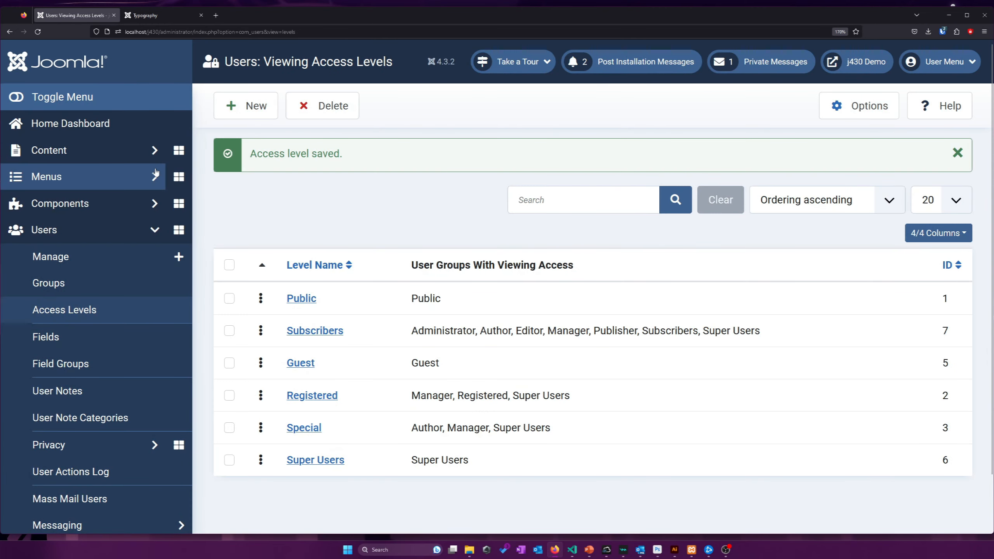
Open the Paid Articles category from the Categories list
click(147, 152)
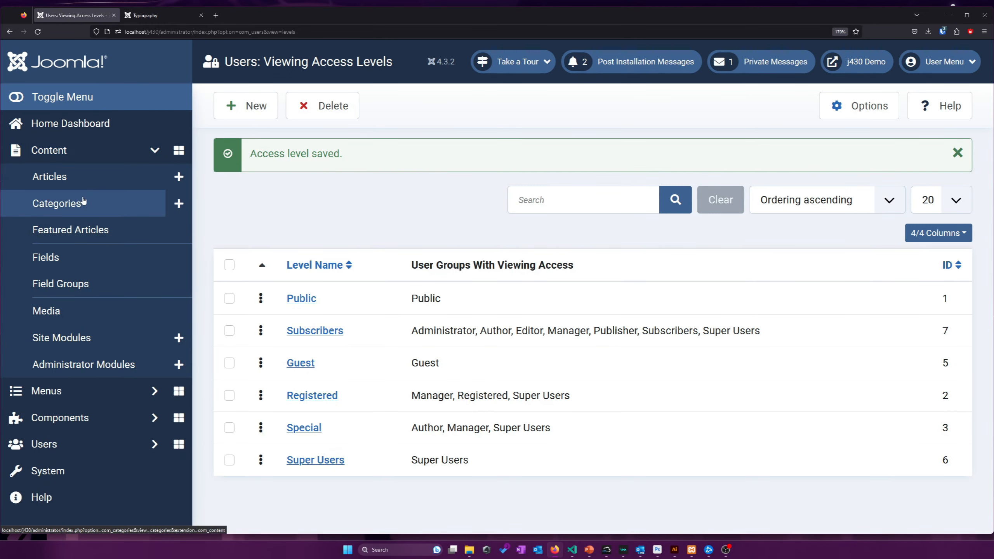
click(84, 203)
scroll(375, 451, down, 1)
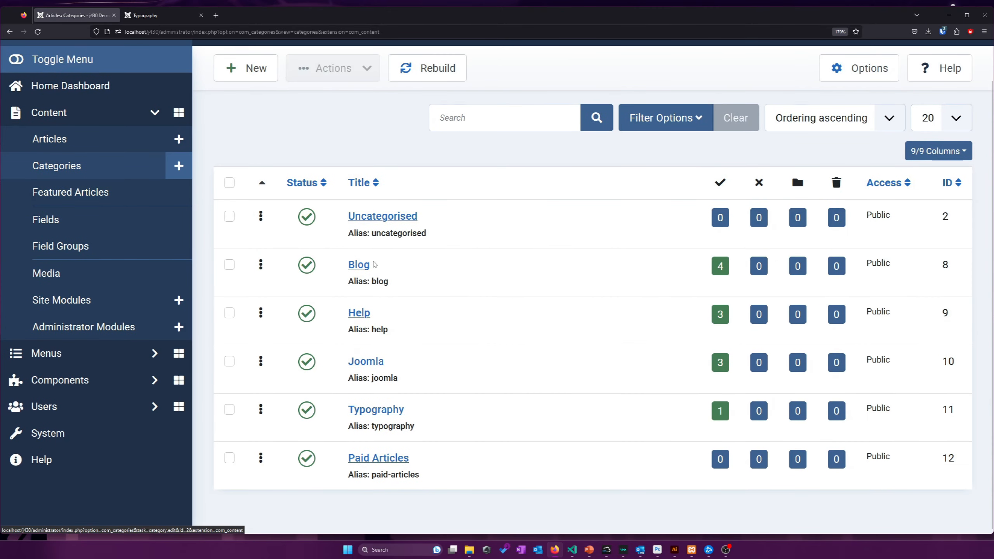
click(377, 458)
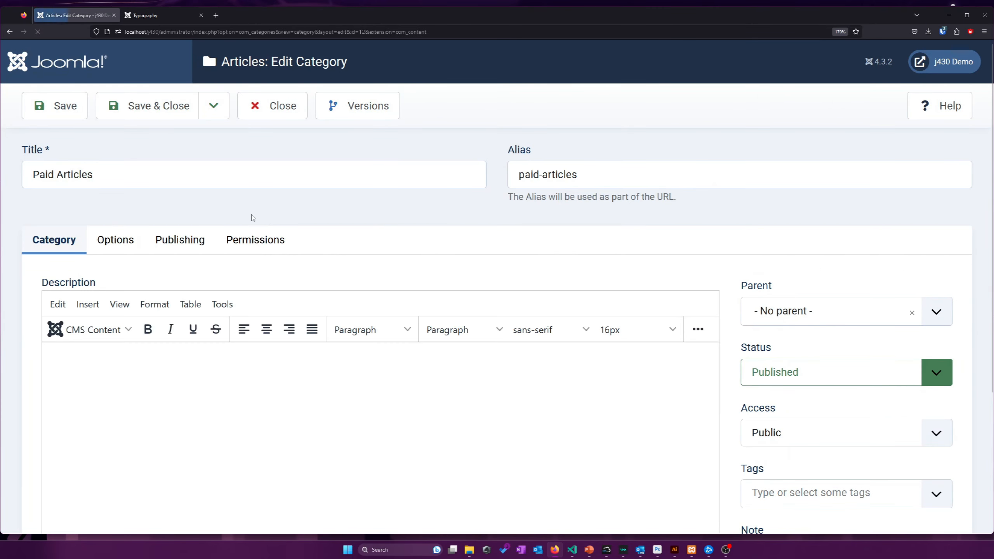
Restrict the Paid Articles category to the Subscribers access level and save it
scroll(770, 341, down, 4)
click(779, 293)
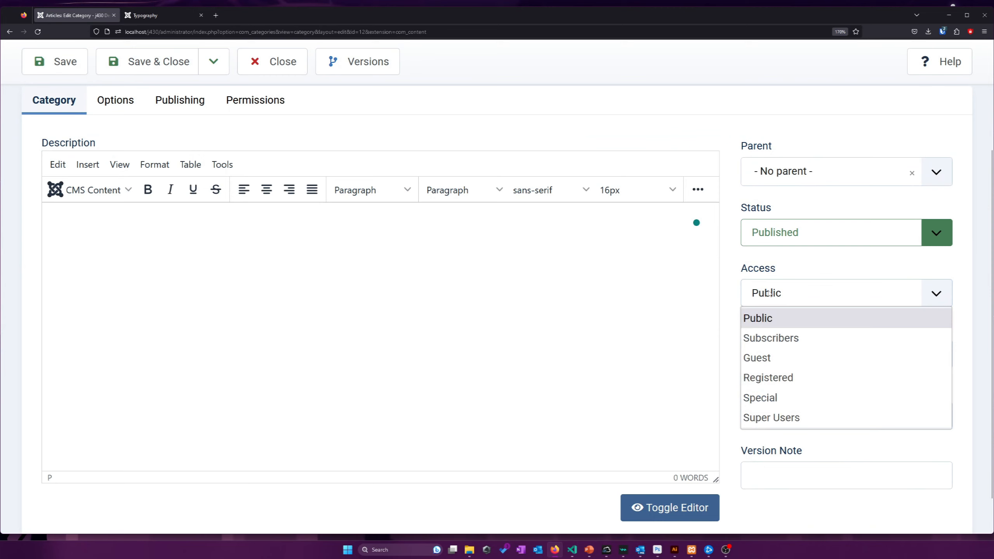
click(782, 337)
scroll(517, 288, up, 4)
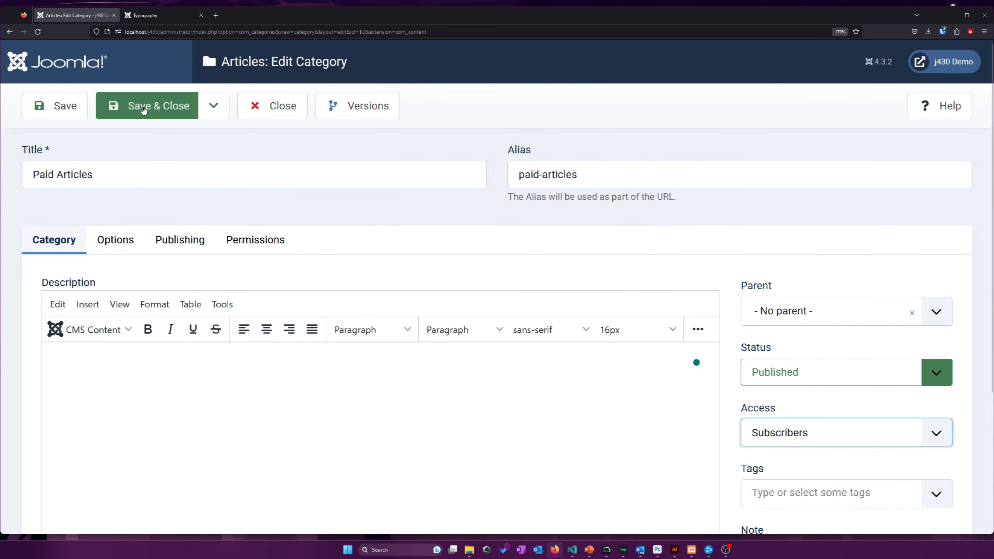
click(144, 109)
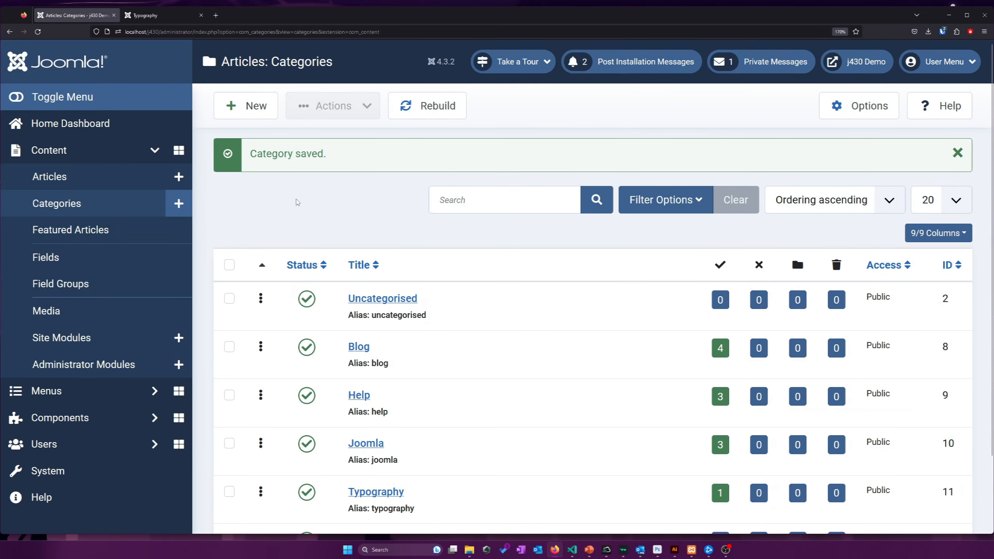
click(57, 177)
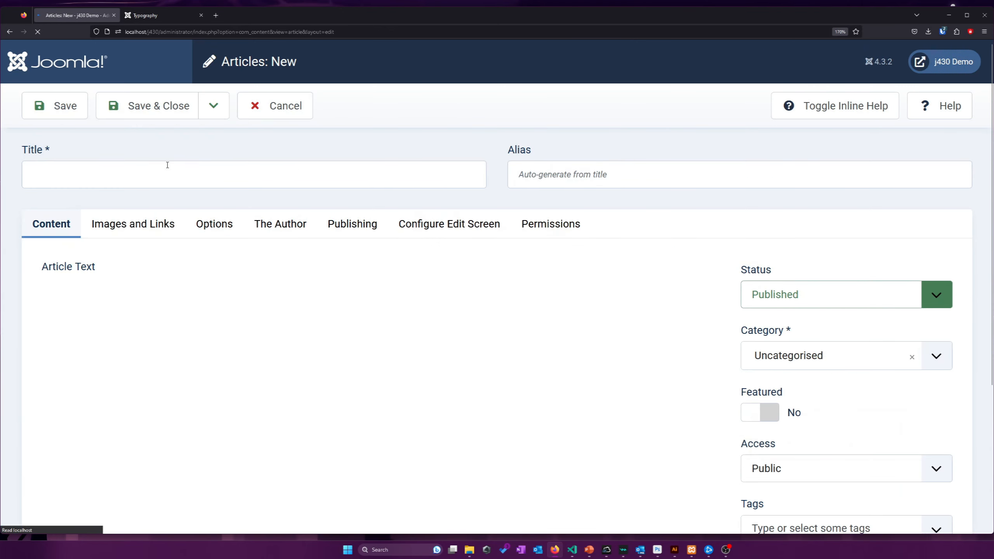
Create article 'exampleartioc' with placeholder body text in the Paid Articles category
click(133, 168)
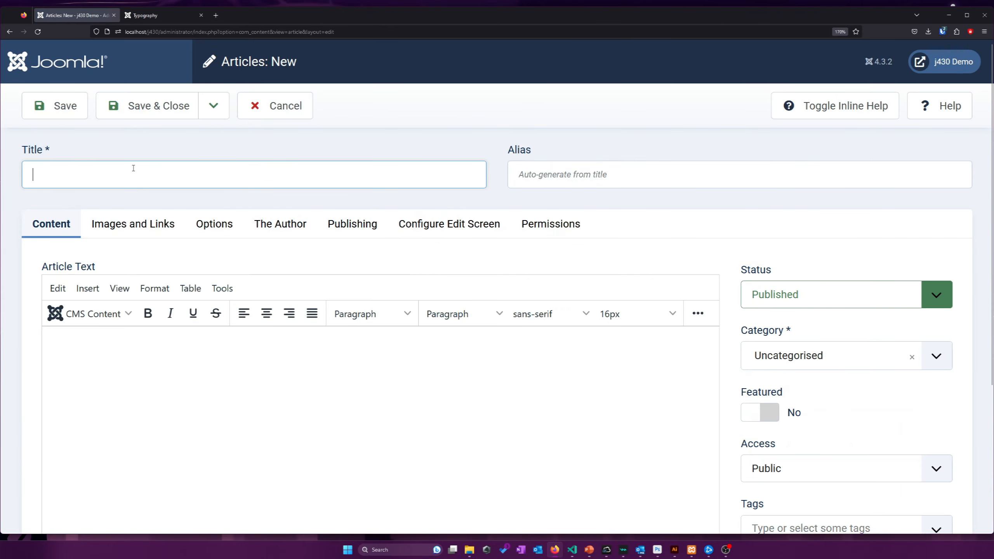
text(example)
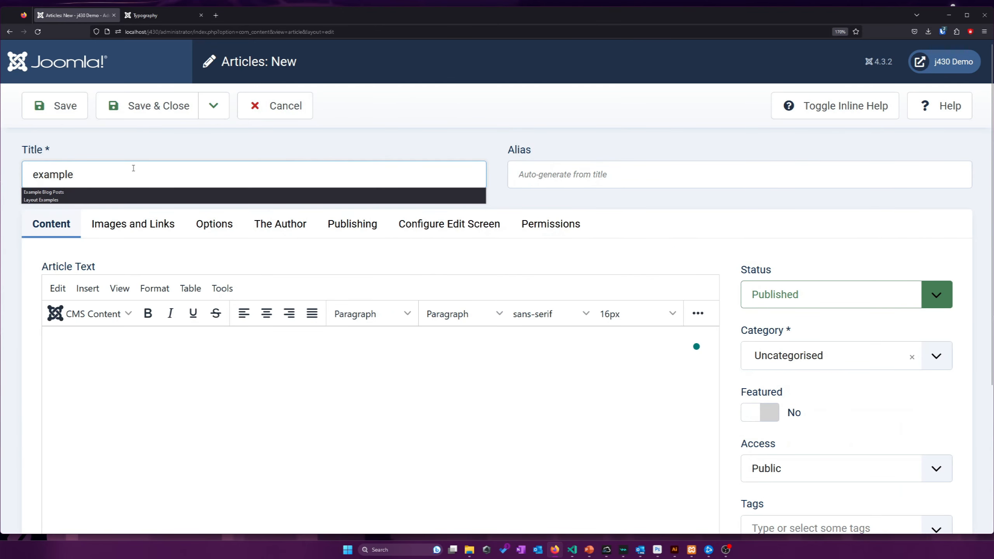
text(artioc)
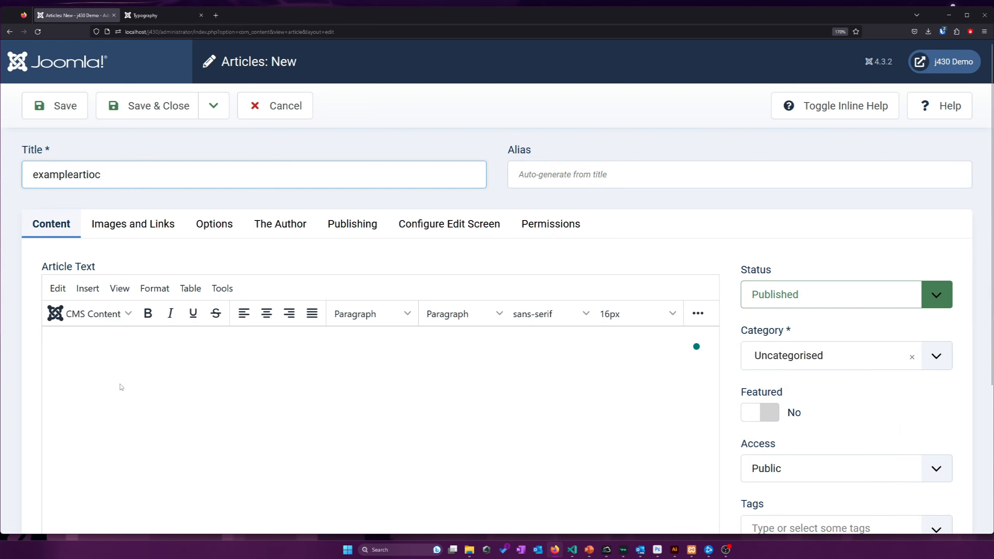
click(122, 389)
text(agfadsfga fgafdg afdg afg agf a)
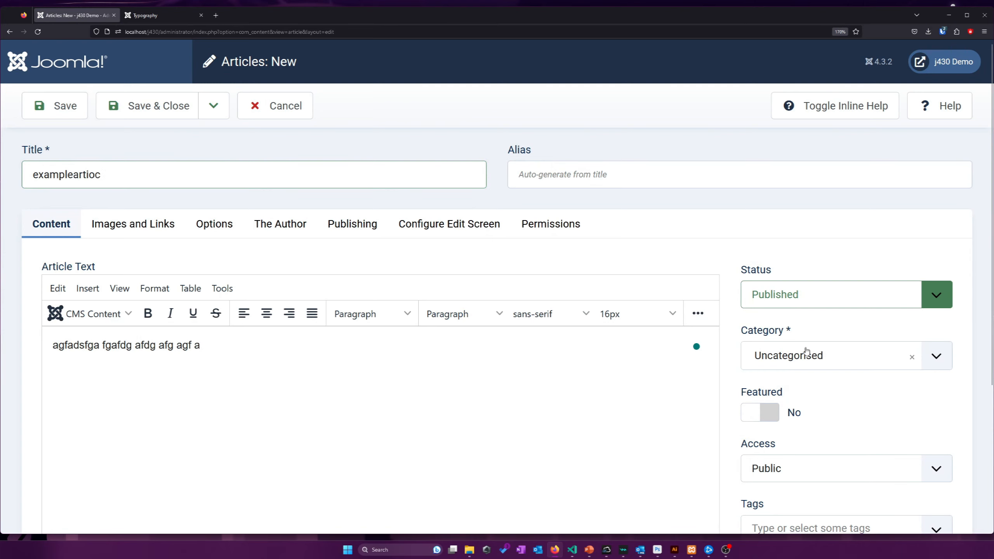
click(807, 351)
scroll(805, 246, down, 2)
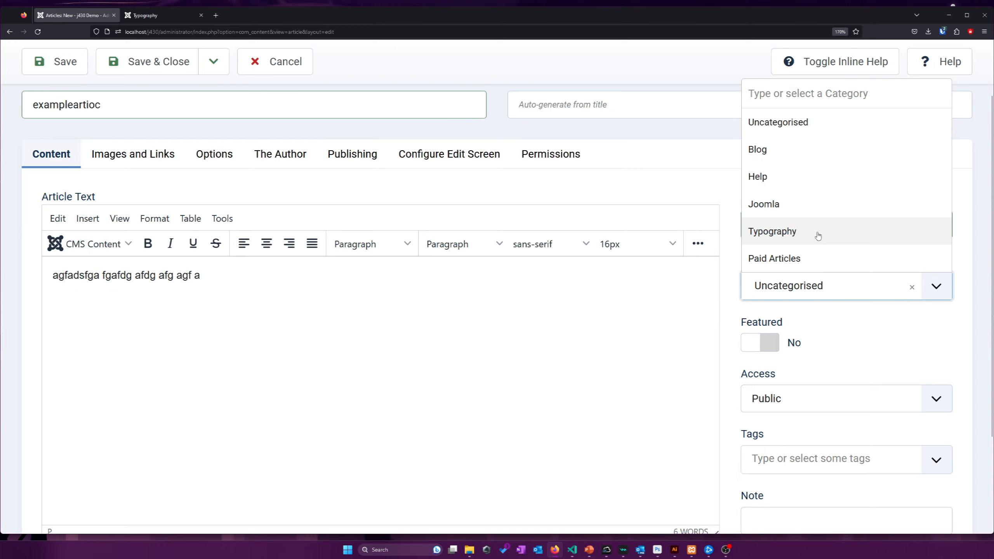
scroll(819, 153, down, 3)
scroll(810, 195, up, 5)
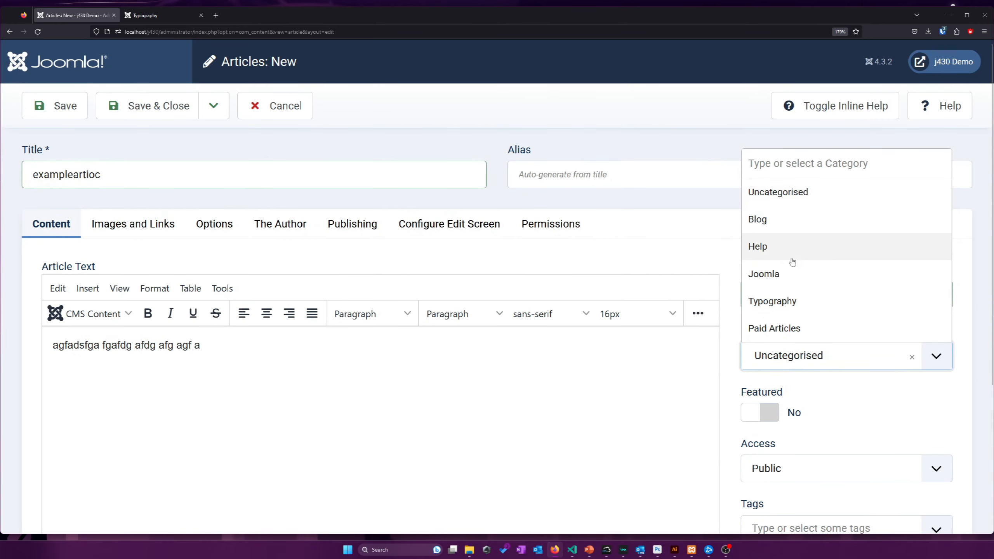
click(774, 327)
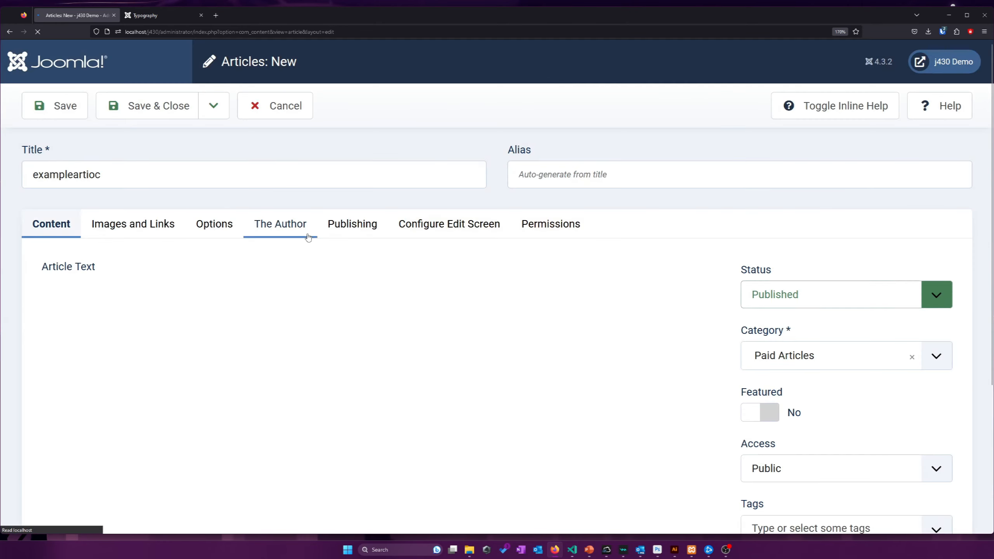
click(147, 107)
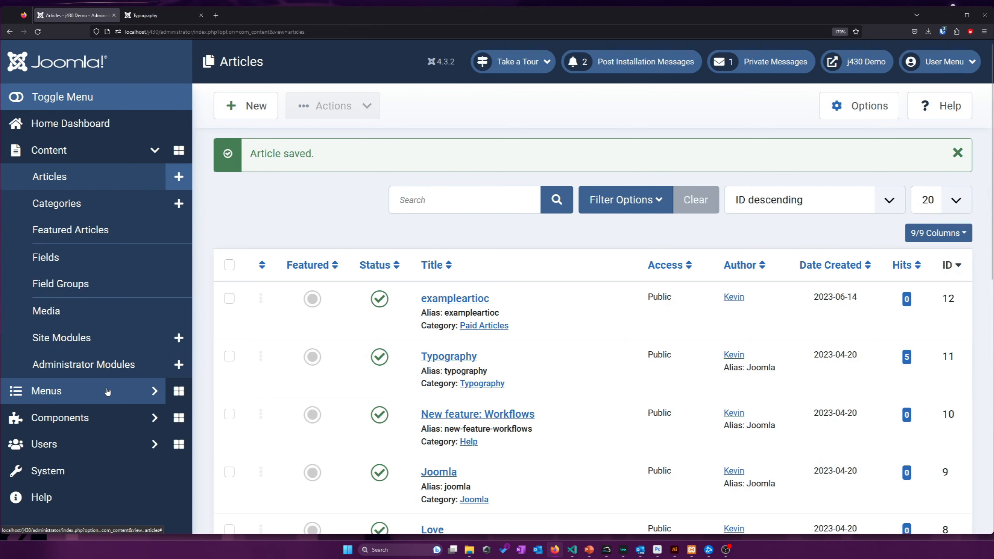
click(110, 392)
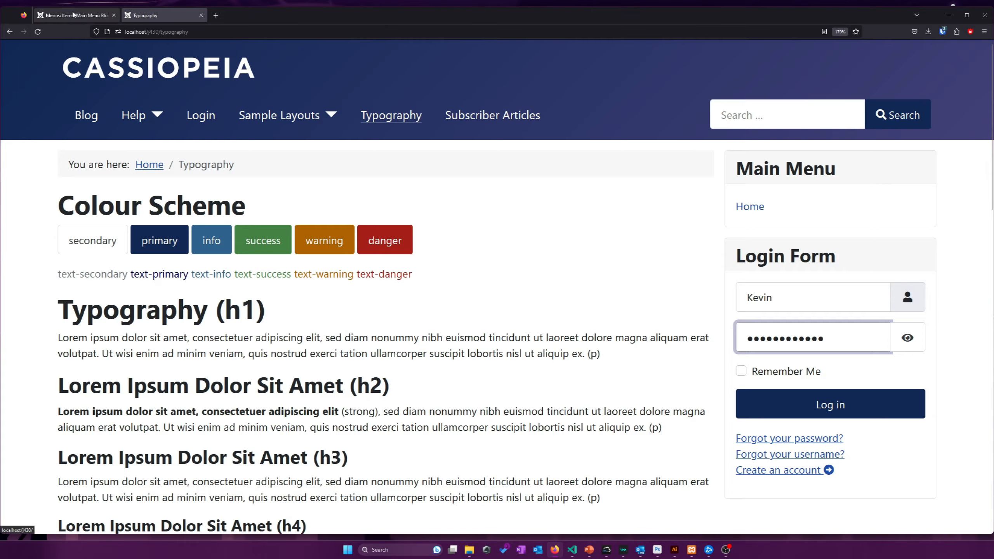
On the public site, try opening Subscriber Articles as a guest
click(73, 14)
click(145, 15)
click(518, 117)
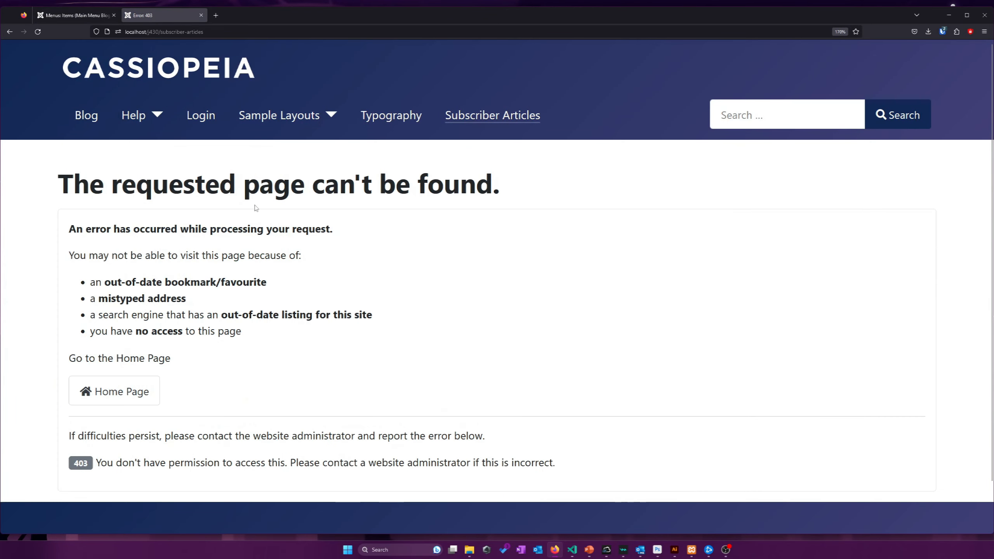
Log in to the site with the saved administrator credentials
click(199, 119)
key(ctrl+shift+l)
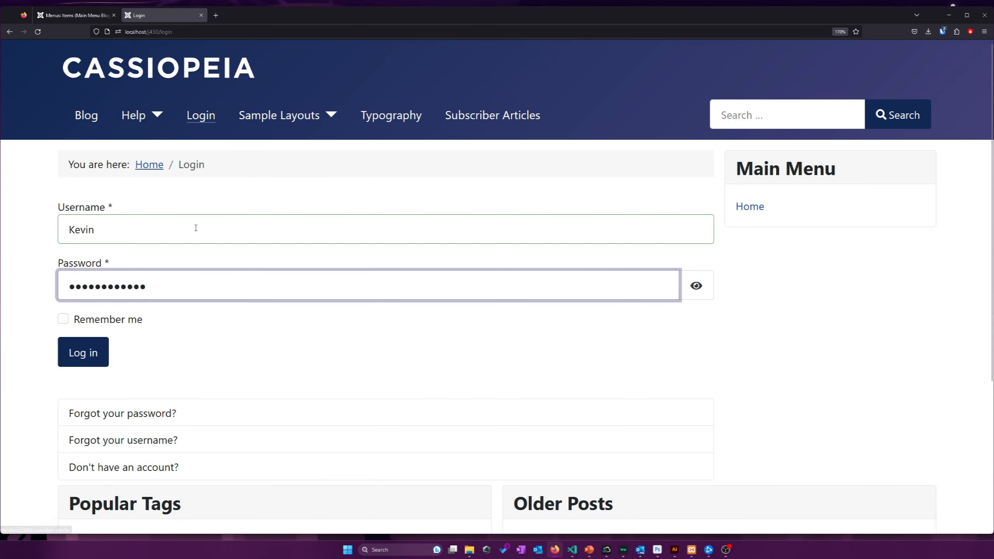
click(465, 118)
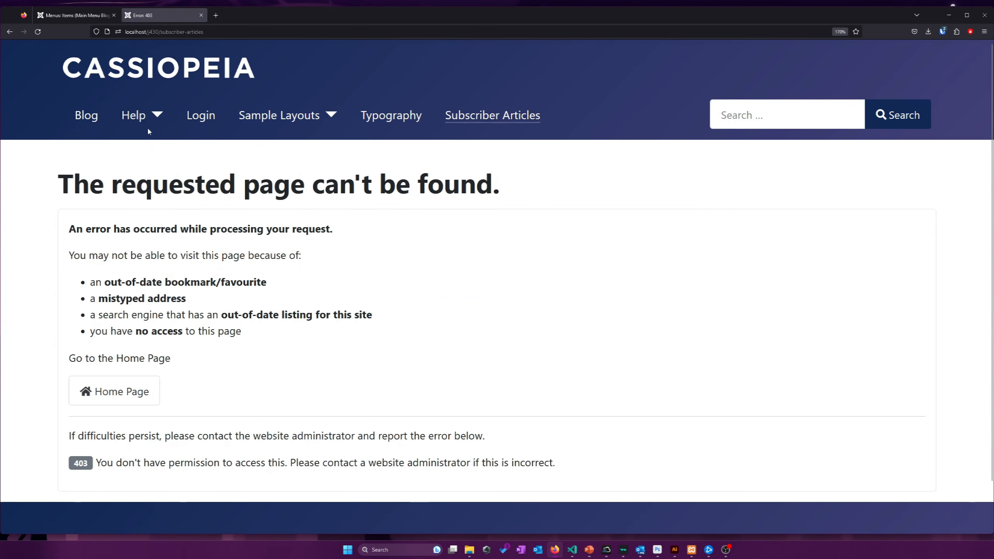
click(204, 119)
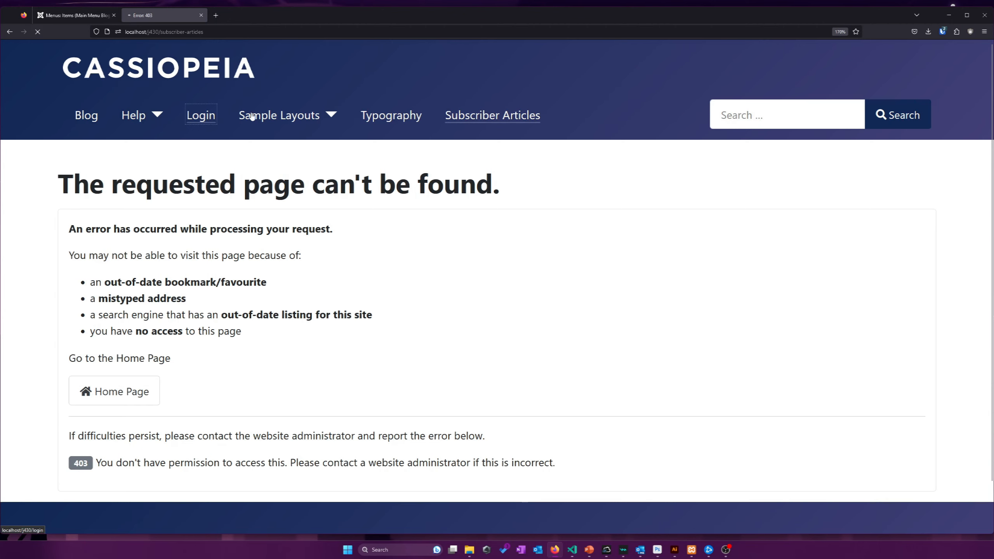
key(ctrl+shift+l)
double_click(110, 231)
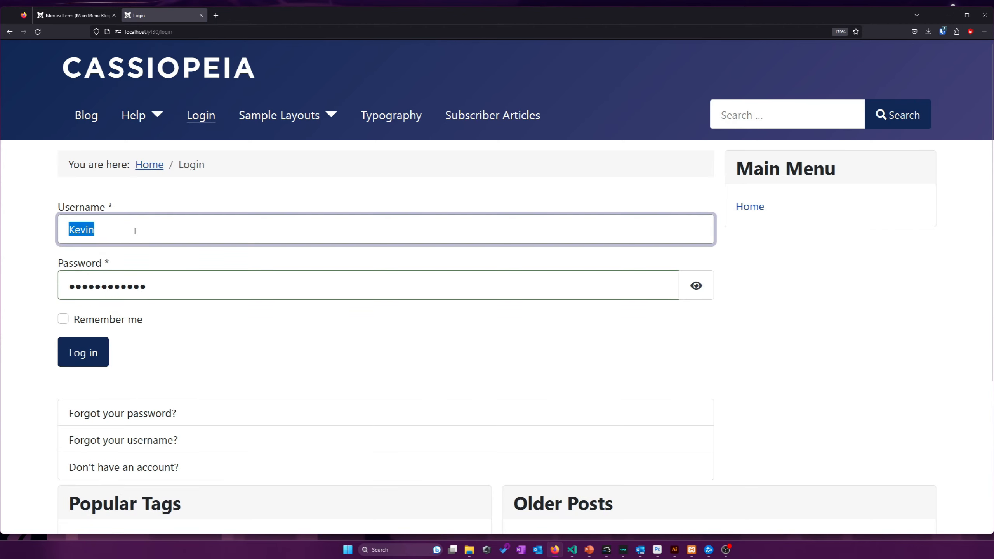
click(90, 352)
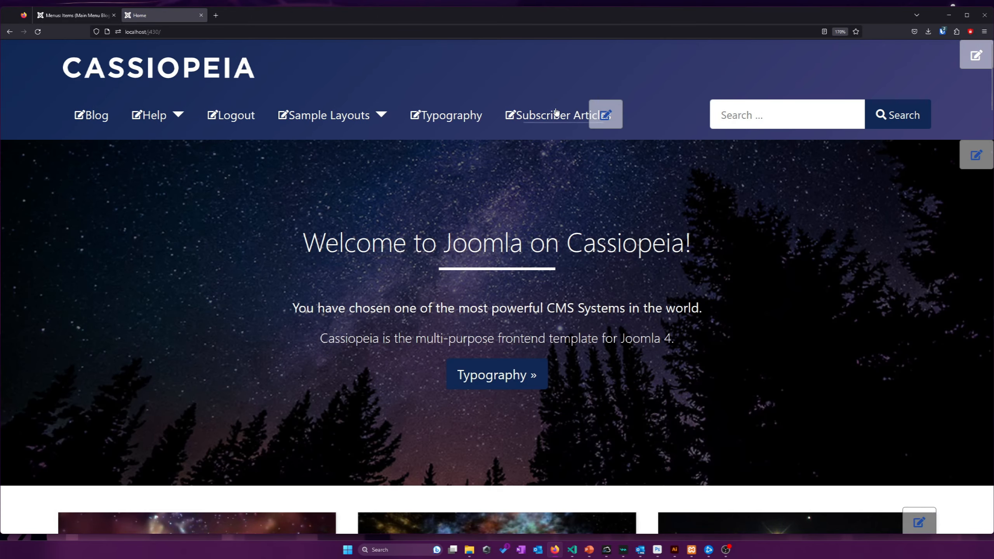
Open the exampleartioc article under Subscriber Articles, then log out of the site
click(556, 113)
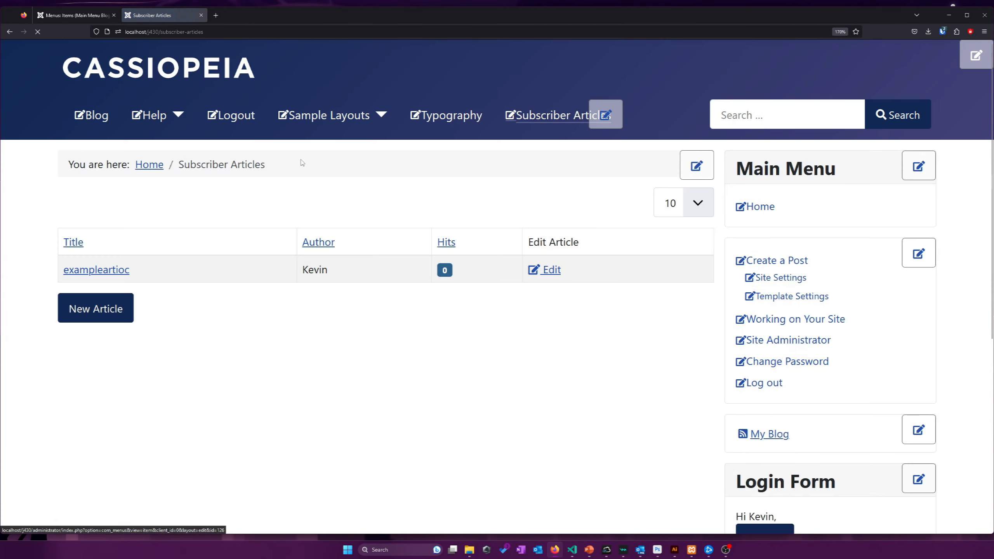
click(104, 269)
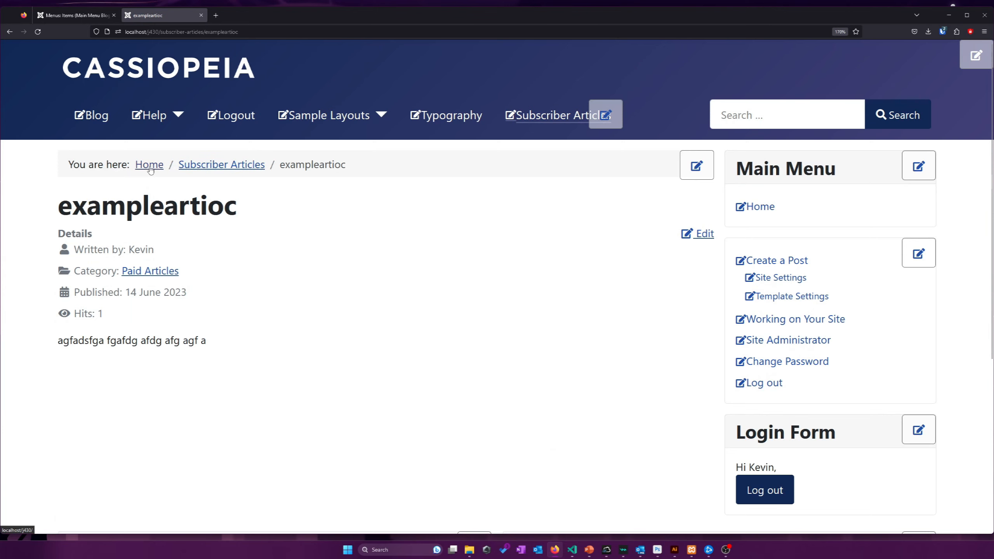
scroll(759, 344, down, 3)
click(754, 342)
Log in to the site with the 'Registered' test username and its password
drag(784, 302, 679, 300)
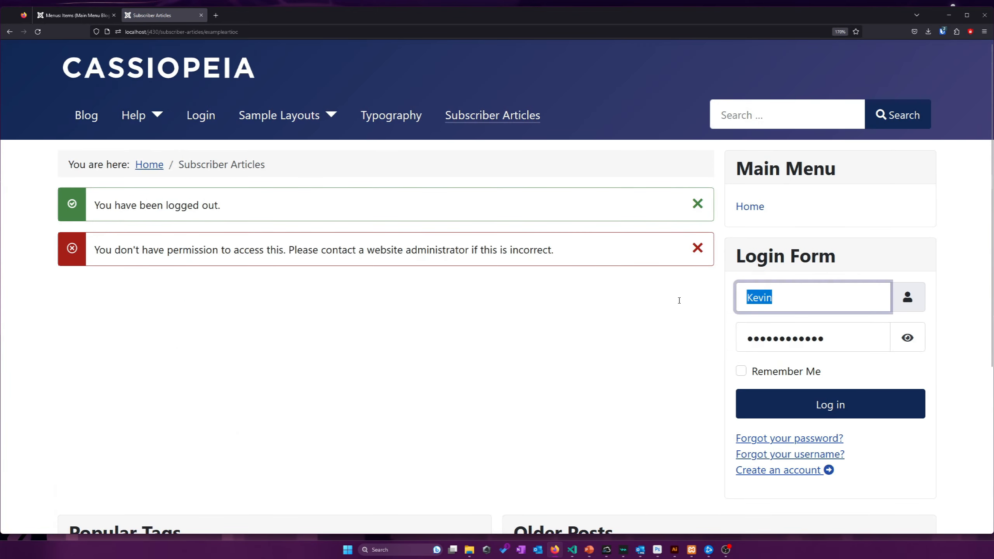
text(Registered)
key(Tab)
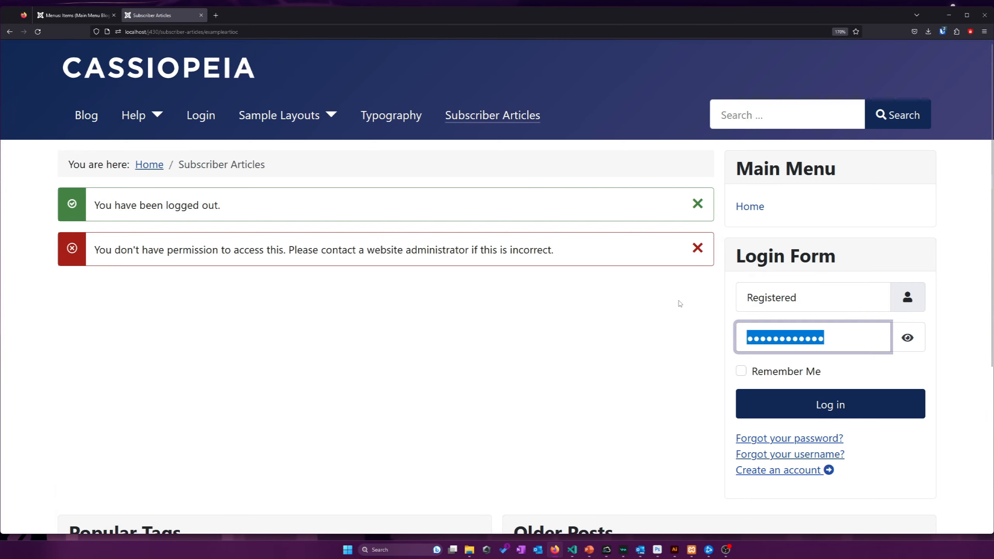
text(Registered)
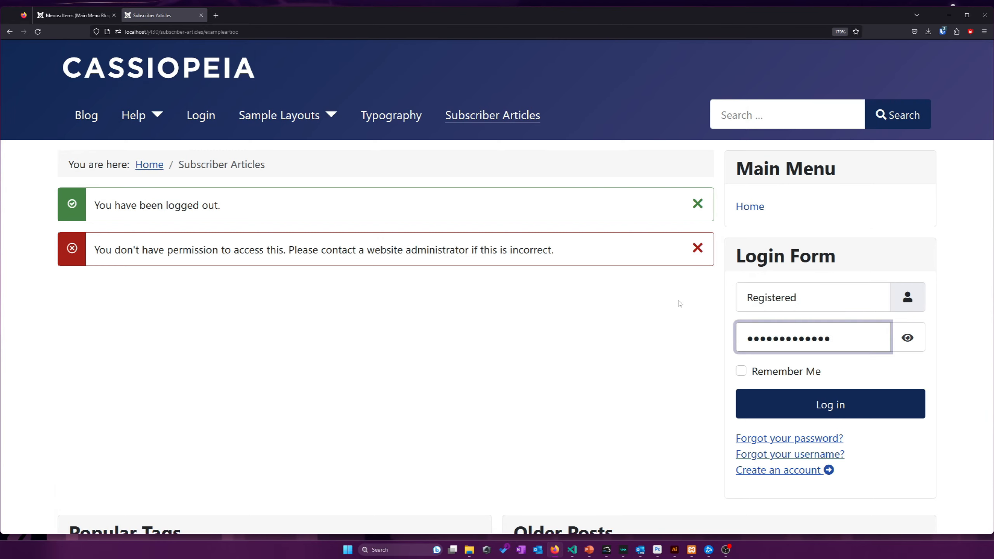
key(Return)
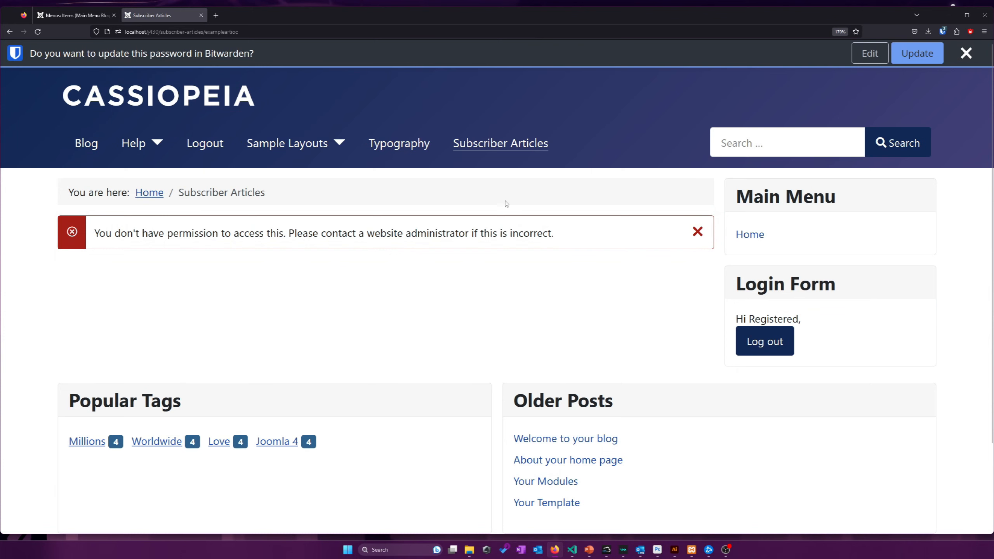
Confirm Subscriber Articles returns a 403 error, then return to the administrator tab
click(520, 144)
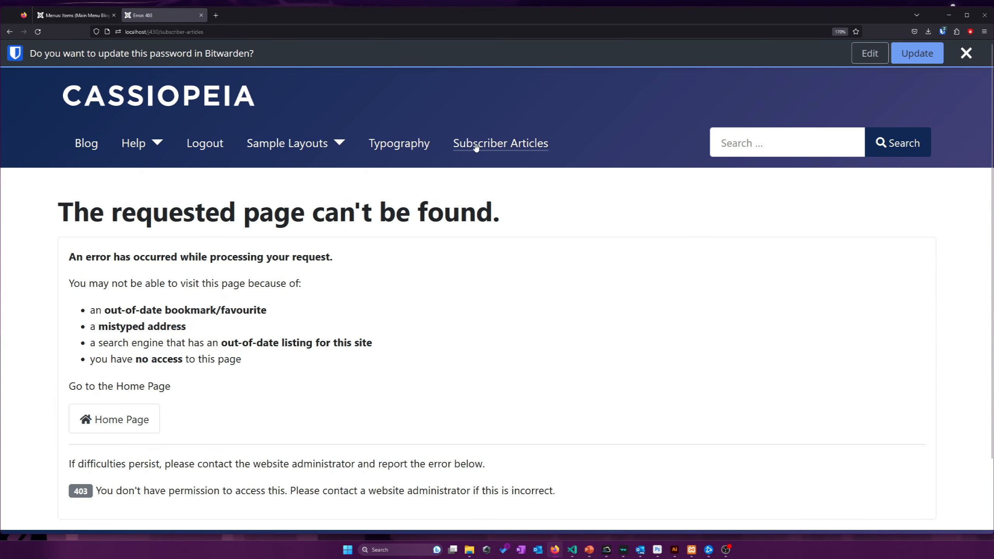
scroll(421, 267, down, 2)
drag(101, 413, 394, 415)
drag(468, 415, 250, 410)
click(251, 409)
scroll(362, 295, up, 2)
click(968, 51)
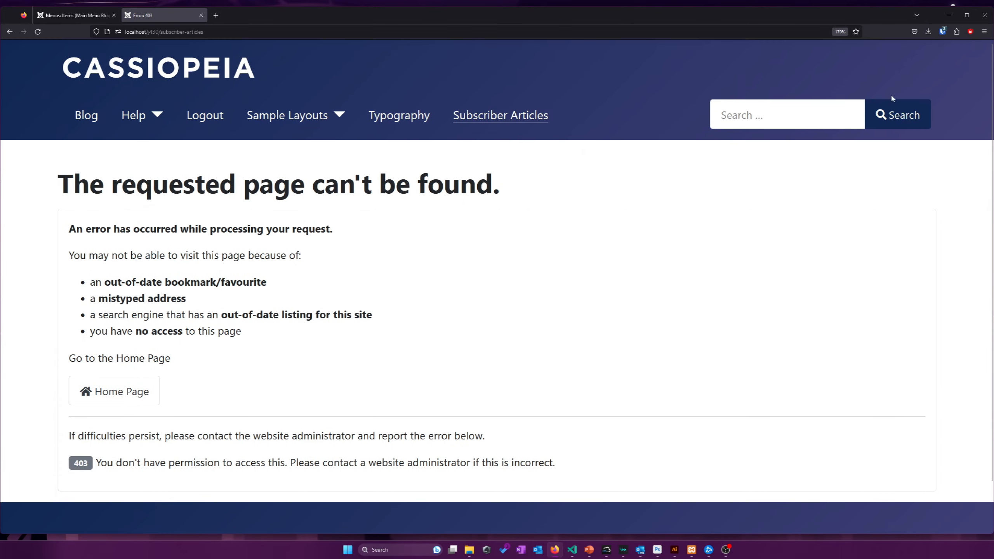
click(70, 15)
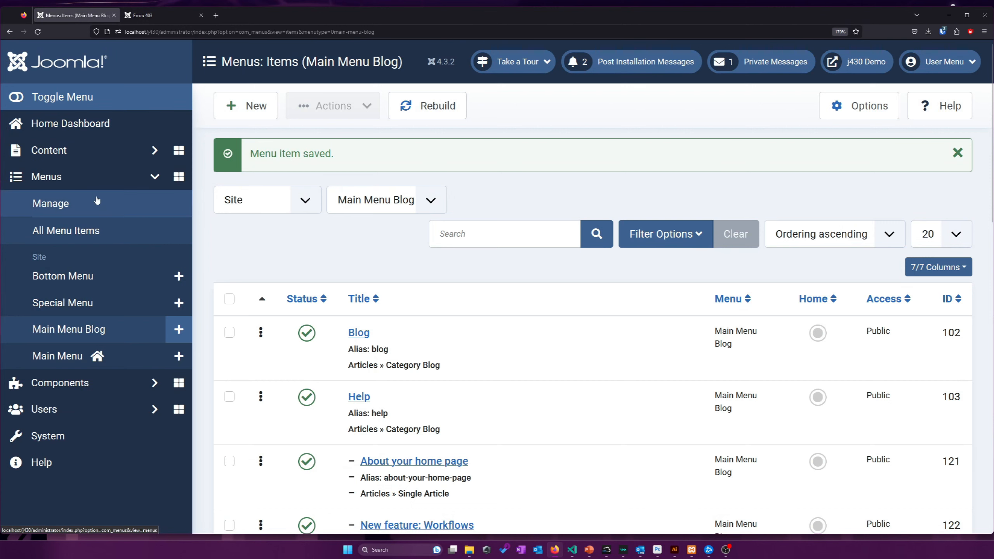
Add the registered test user to the Subscribers group and save
click(102, 408)
click(107, 256)
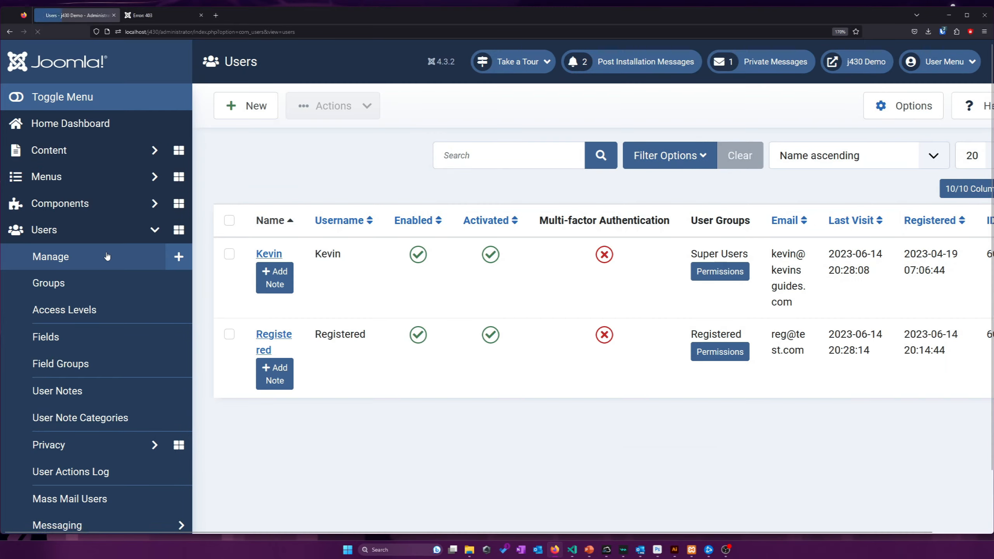
click(278, 337)
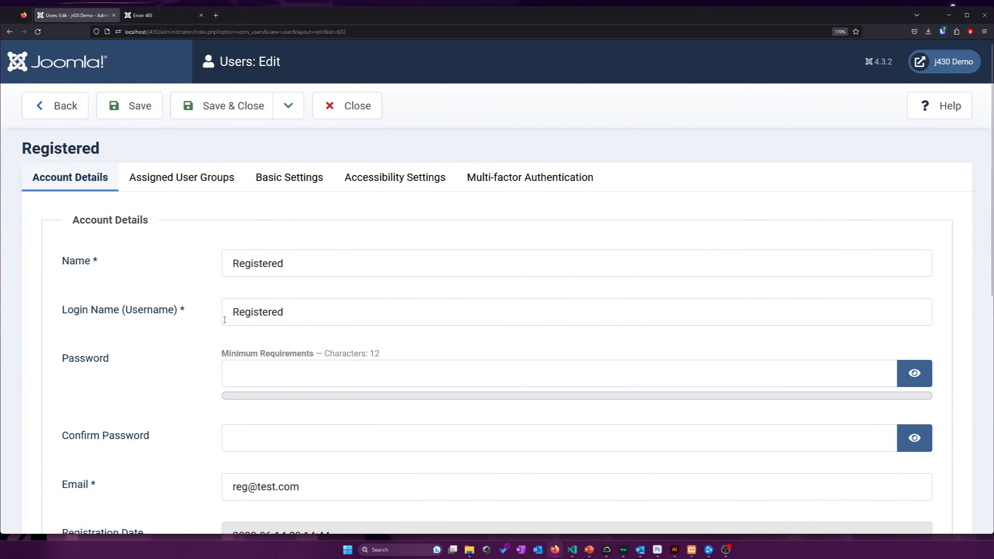
scroll(200, 319, down, 8)
scroll(199, 318, up, 8)
click(197, 187)
scroll(150, 276, down, 2)
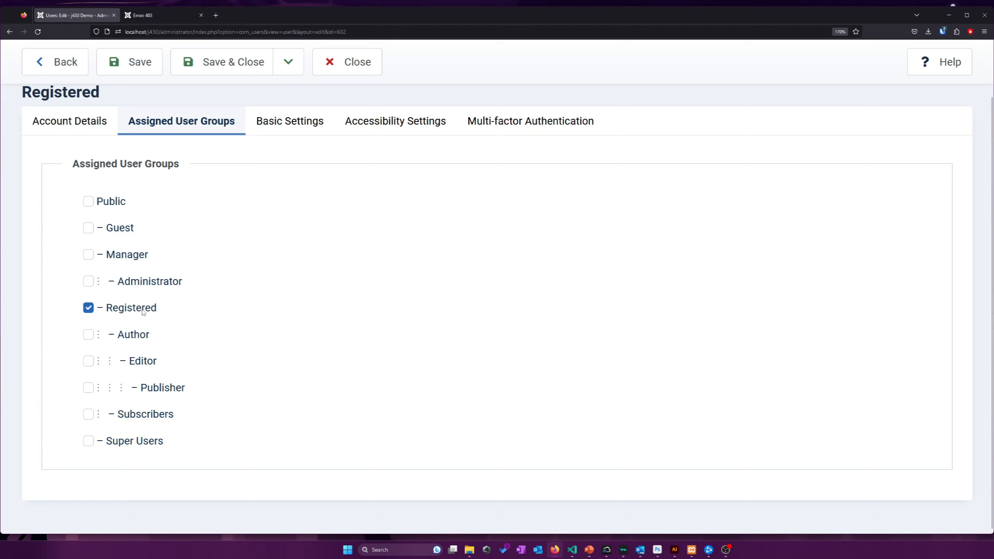
click(130, 414)
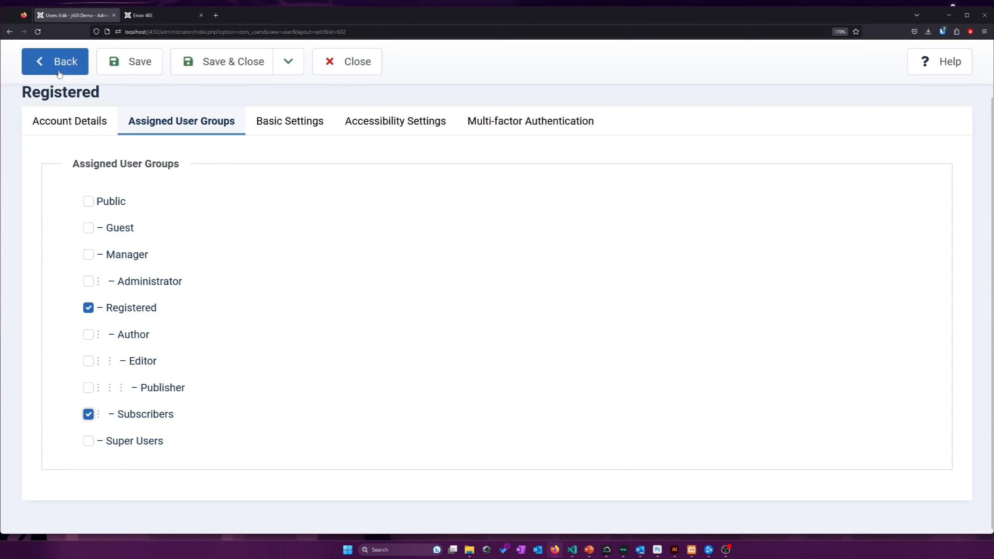
click(133, 61)
click(161, 17)
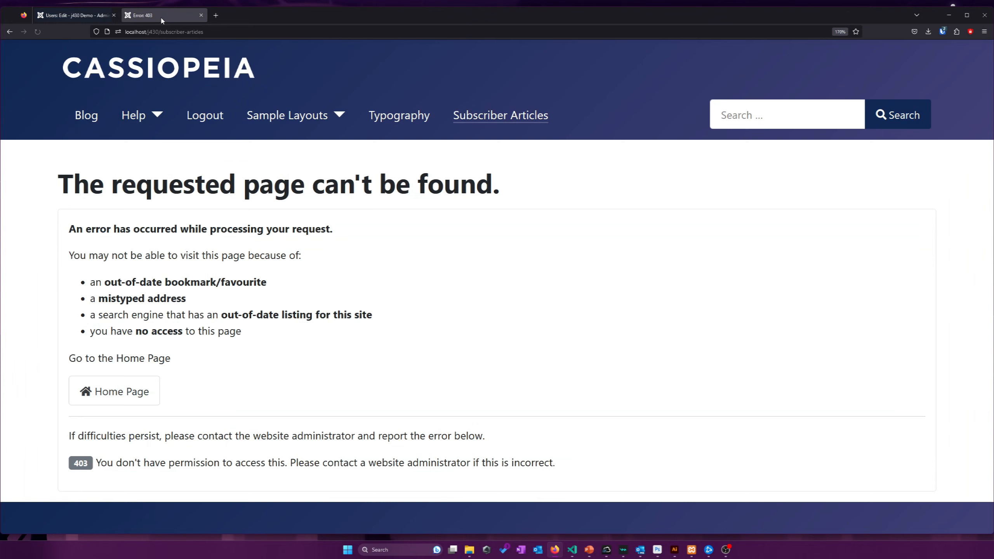
Reload Subscriber Articles to confirm the now-subscribed user can see exampleartioc
click(38, 32)
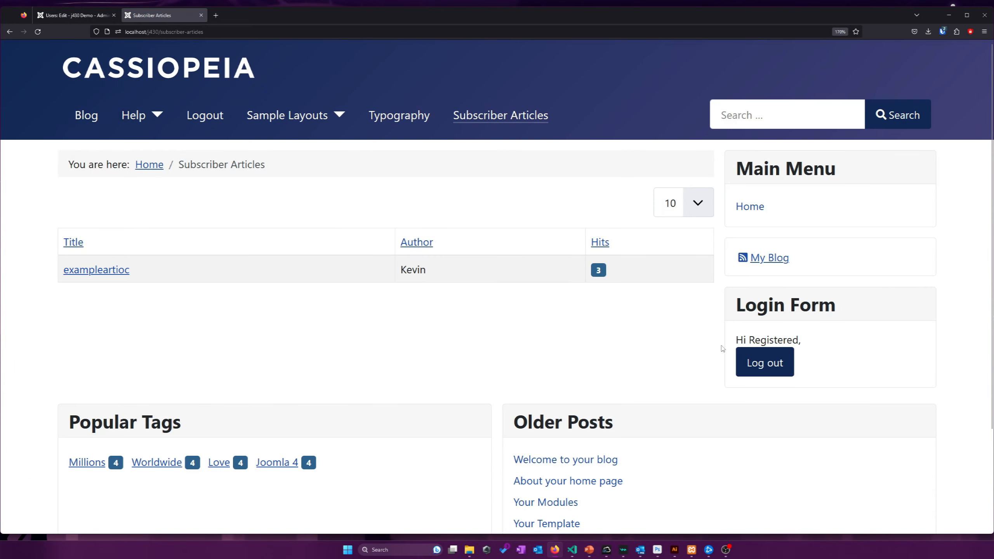
double_click(774, 340)
click(448, 310)
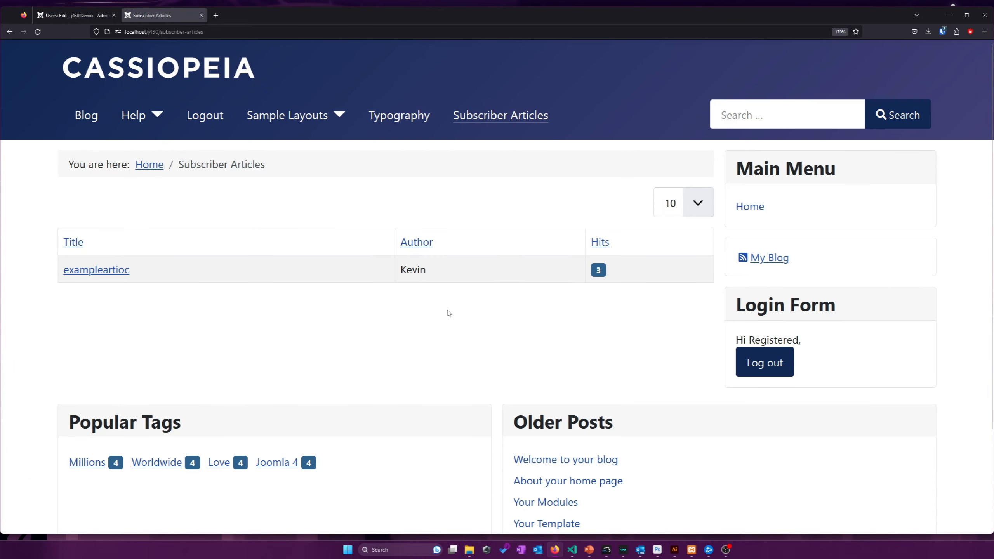
Close the user editor and return to the Subscriber Articles page
click(89, 20)
scroll(174, 305, down, 2)
scroll(143, 181, up, 2)
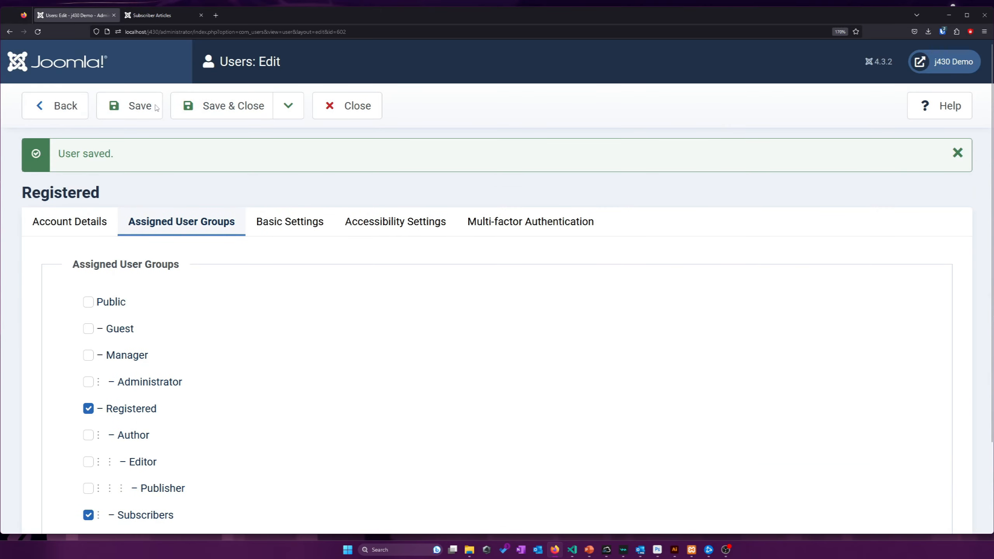
click(346, 104)
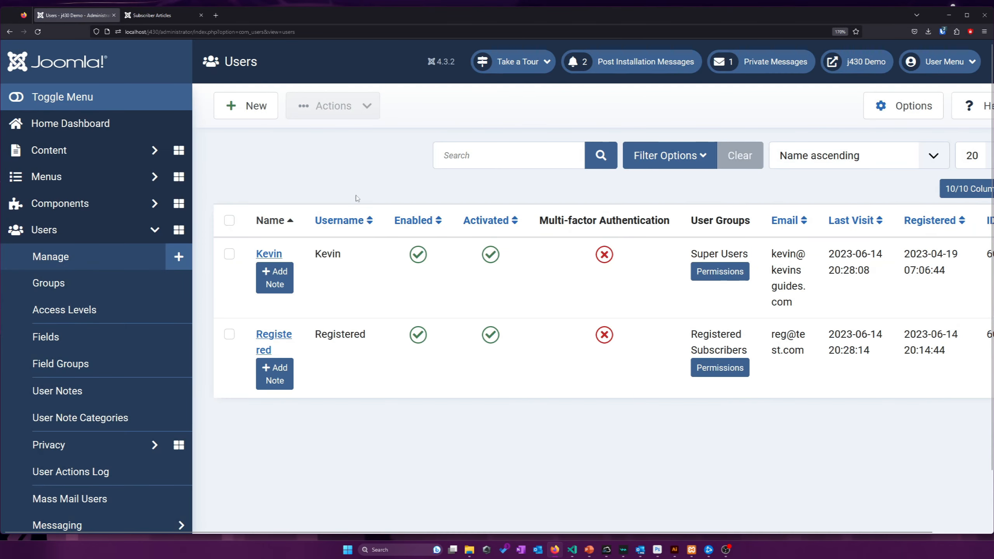
click(172, 21)
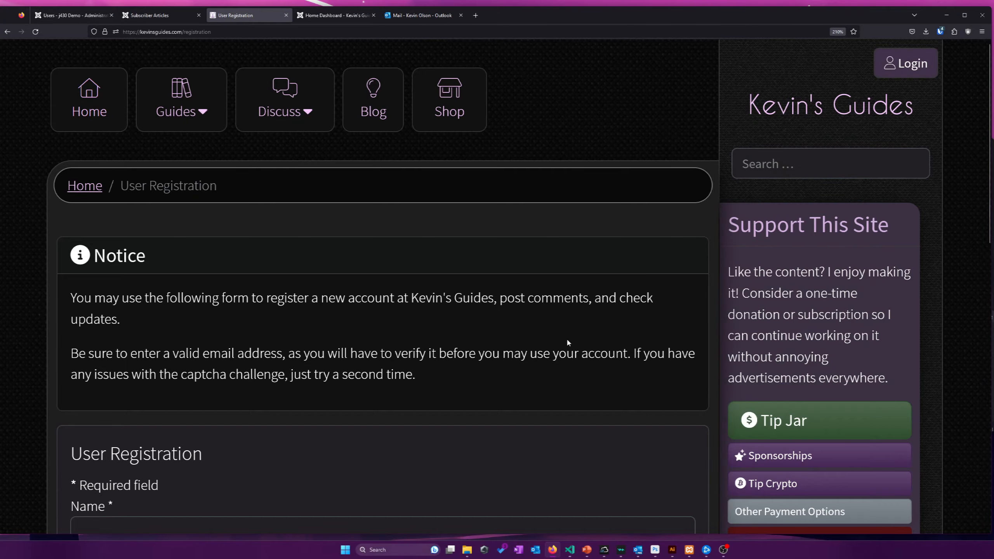
scroll(567, 342, down, 5)
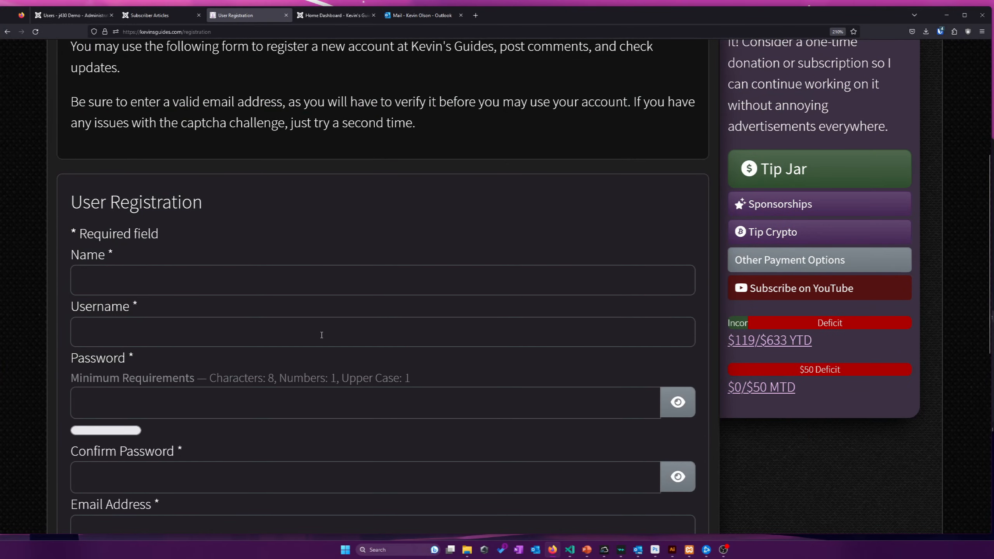
Enter the new account's name and username in the registration form
scroll(321, 335, up, 2)
click(207, 356)
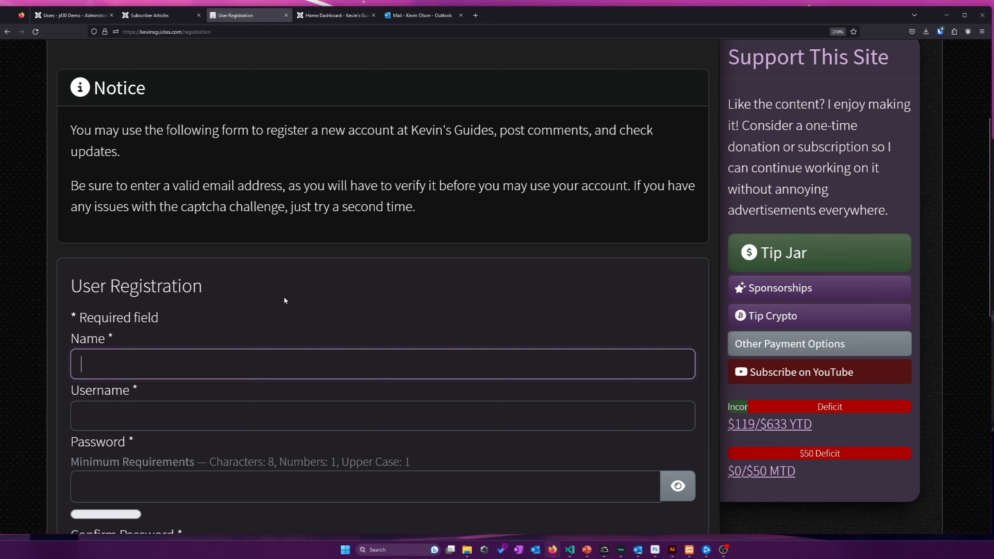
text(lsonkevin)
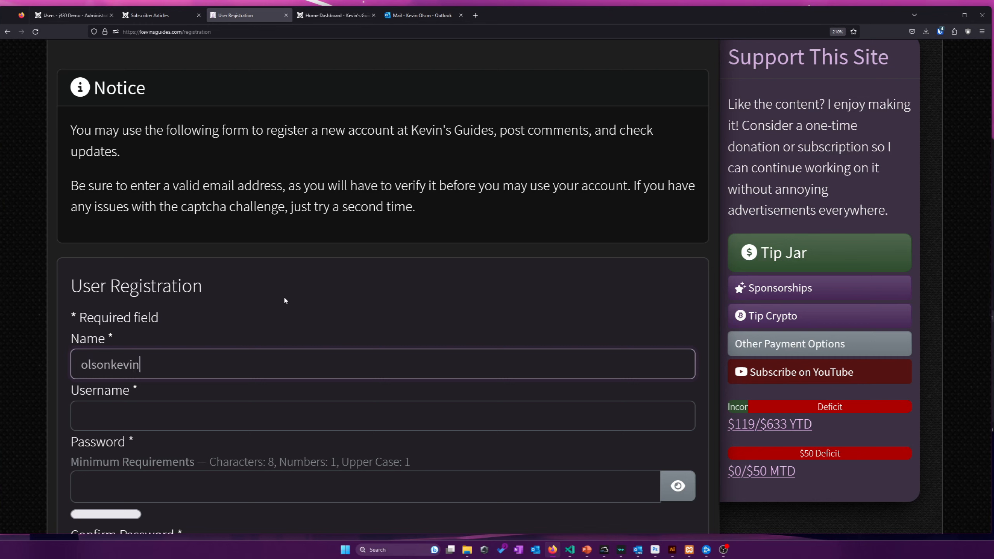
key(Tab)
text(olsonkevin)
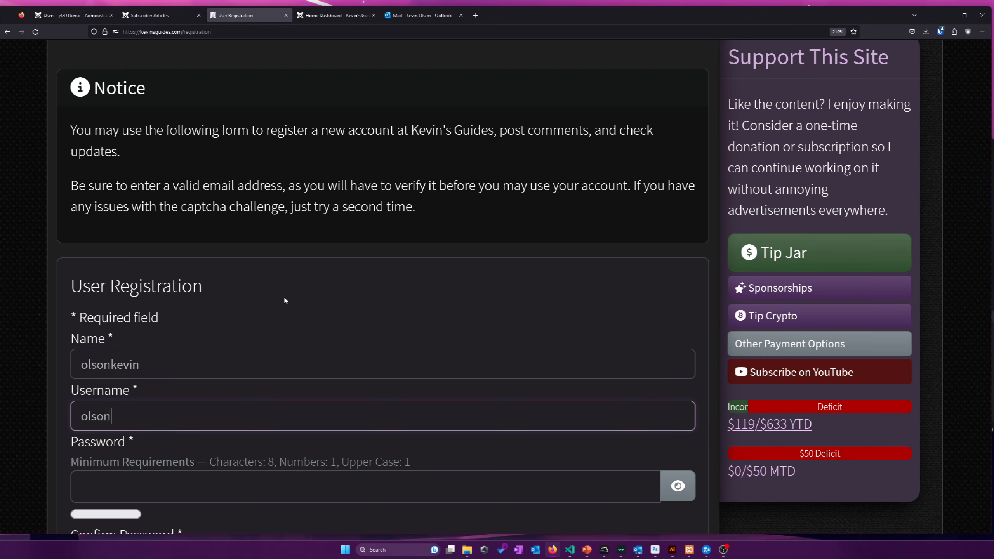
key(Tab)
Generate a Bitwarden password and paste it into both password fields
scroll(272, 322, down, 3)
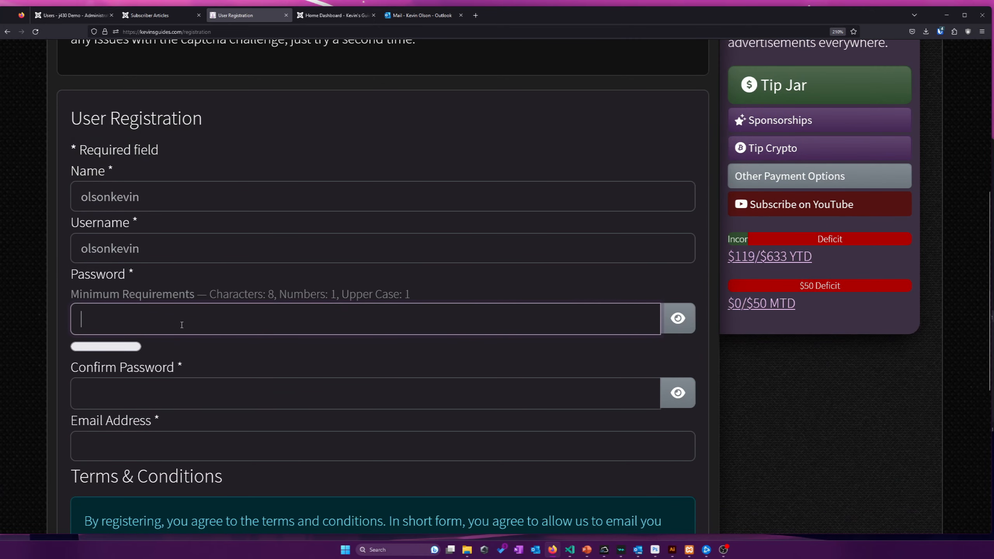
right_click(183, 325)
mouse_move(249, 482)
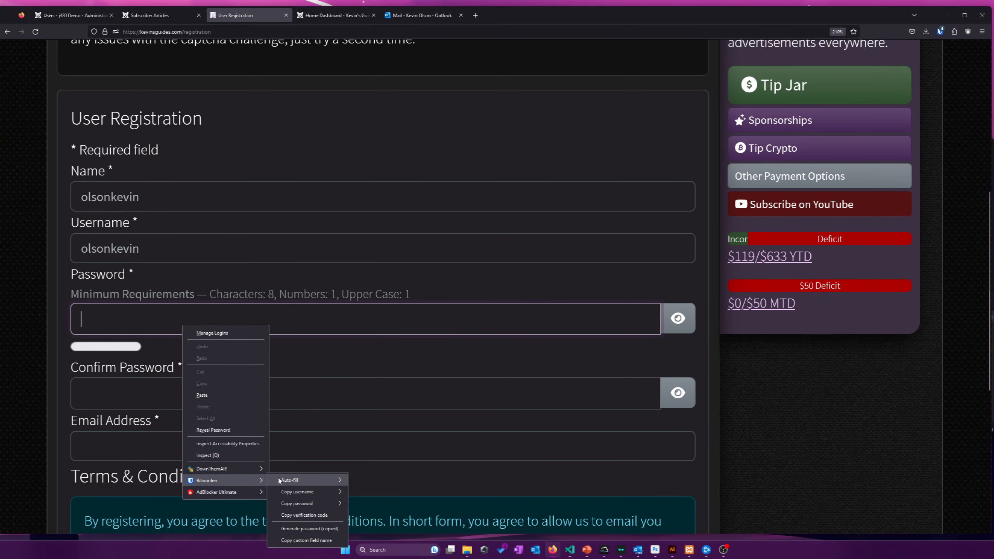
mouse_move(299, 506)
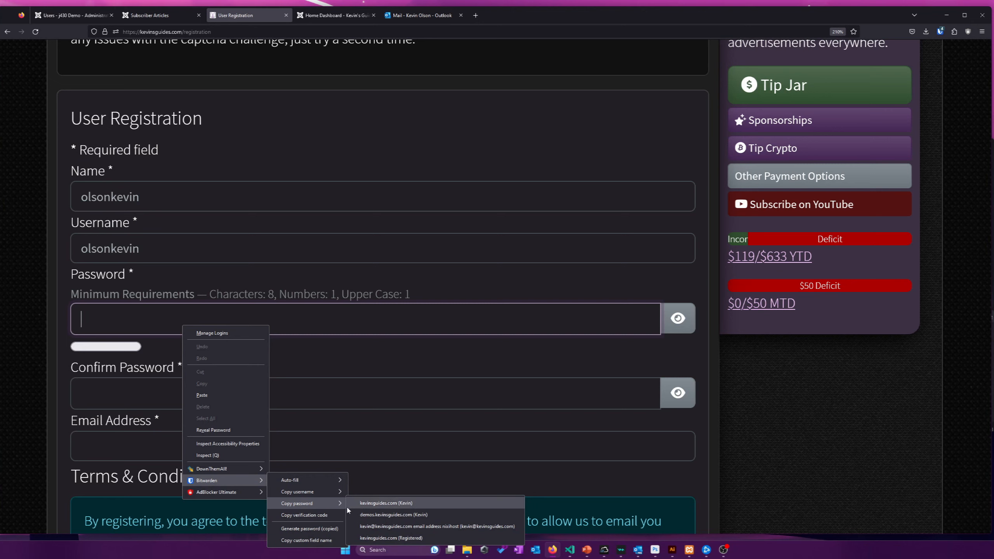
click(309, 528)
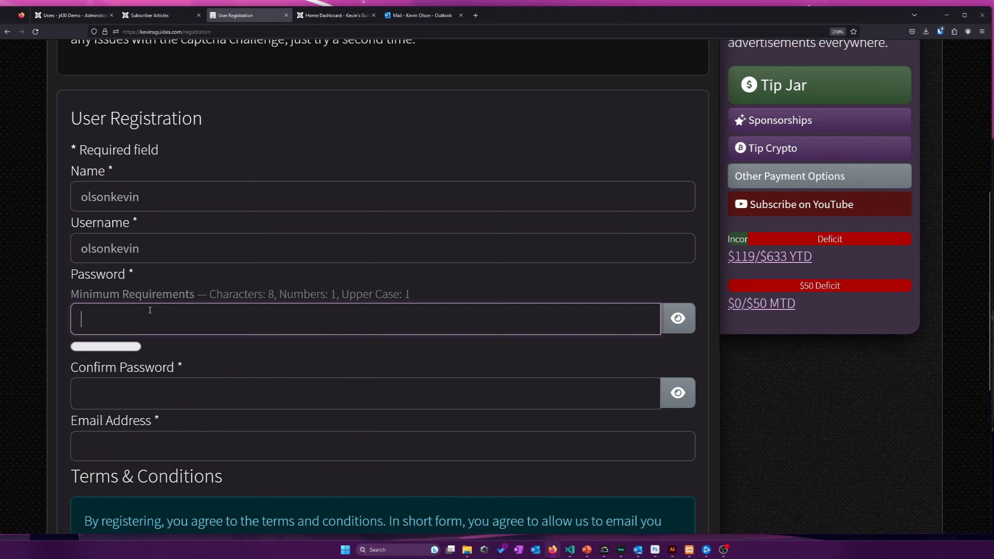
key(ctrl+v)
click(153, 403)
key(ctrl+v)
Accept the terms and submit the registration
click(107, 466)
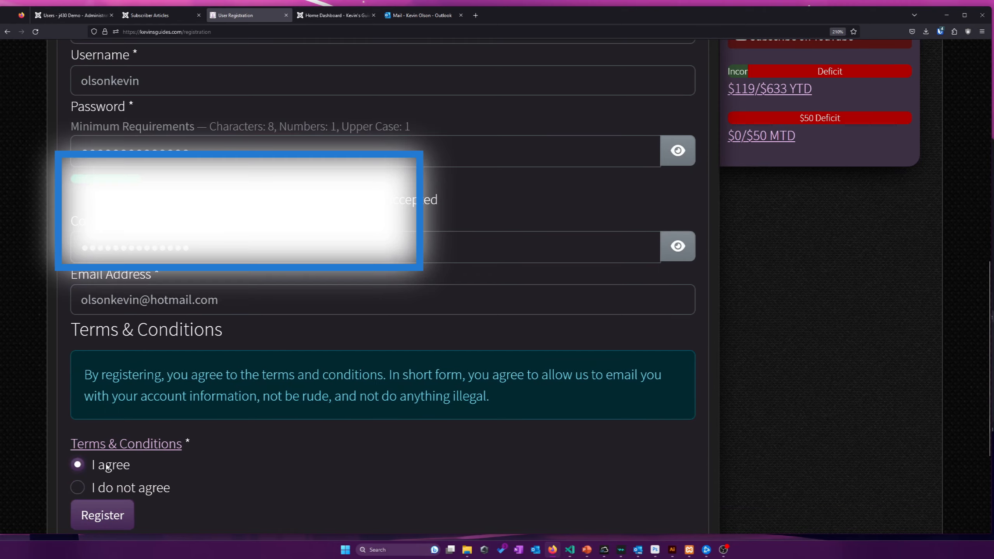
scroll(107, 466, down, 3)
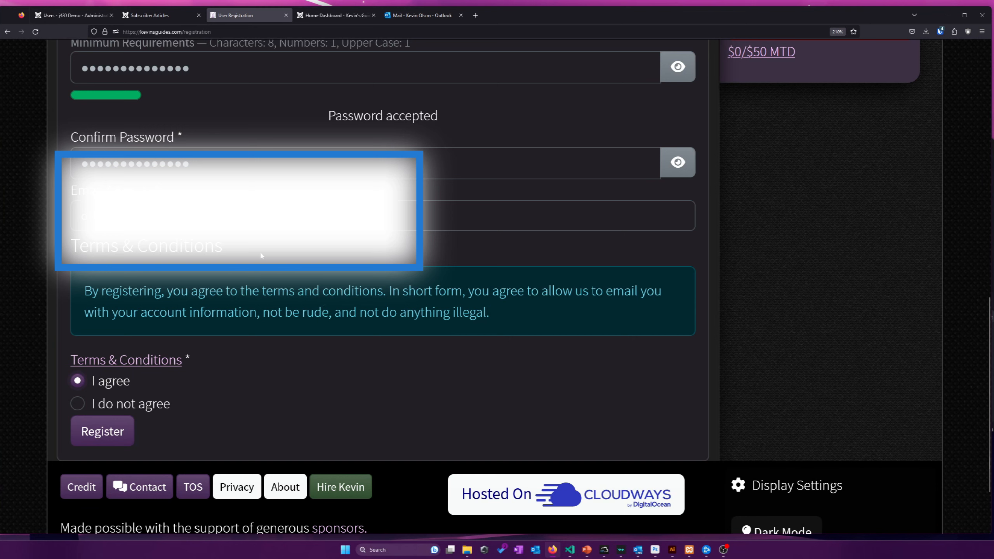
click(102, 431)
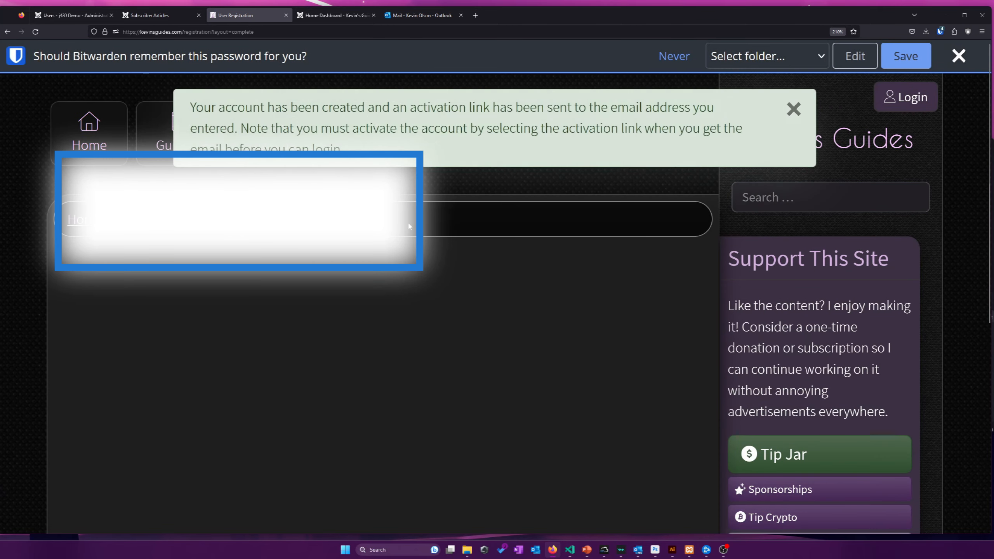
Review the account-created confirmation message on Kevin's Guides
drag(252, 109, 496, 141)
click(496, 142)
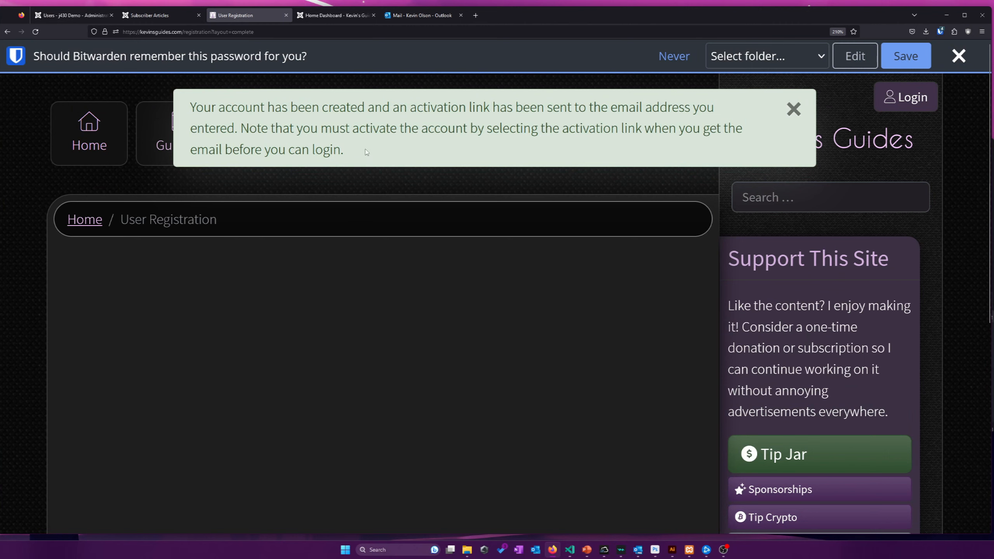
drag(362, 151, 199, 111)
click(339, 136)
Open the 'Activate Your Account at Kevin's Guides' email in Outlook and follow its activation link
click(411, 15)
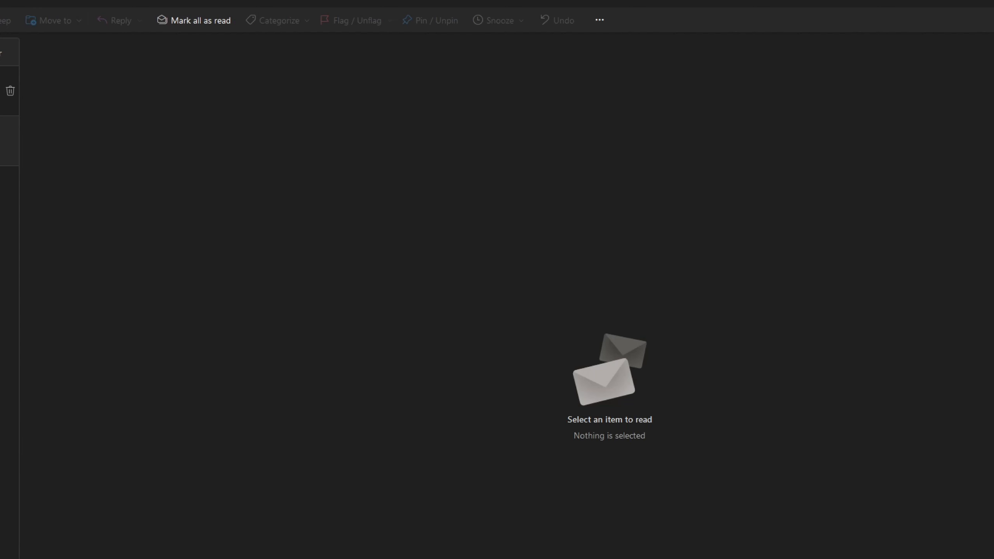
click(2, 96)
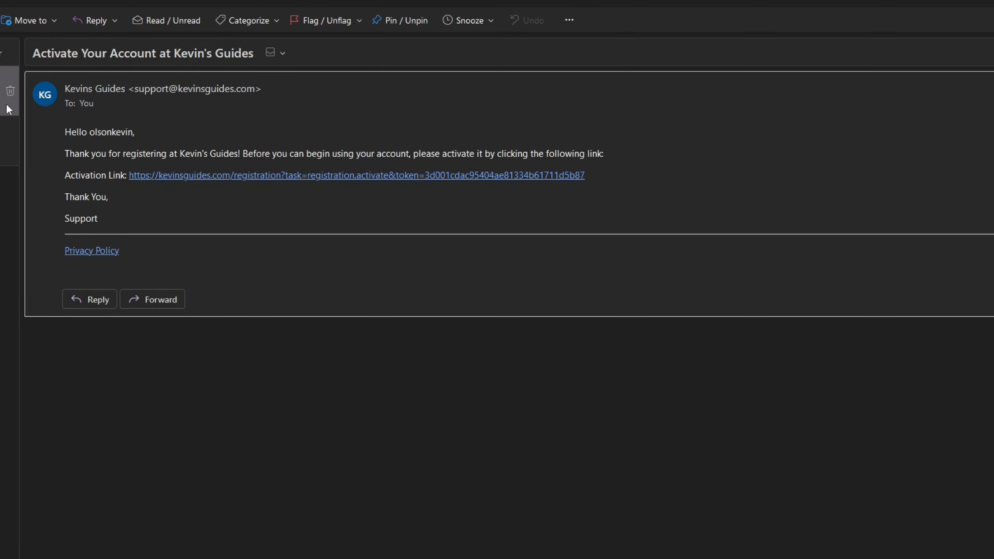
drag(103, 156, 303, 155)
click(294, 157)
click(203, 181)
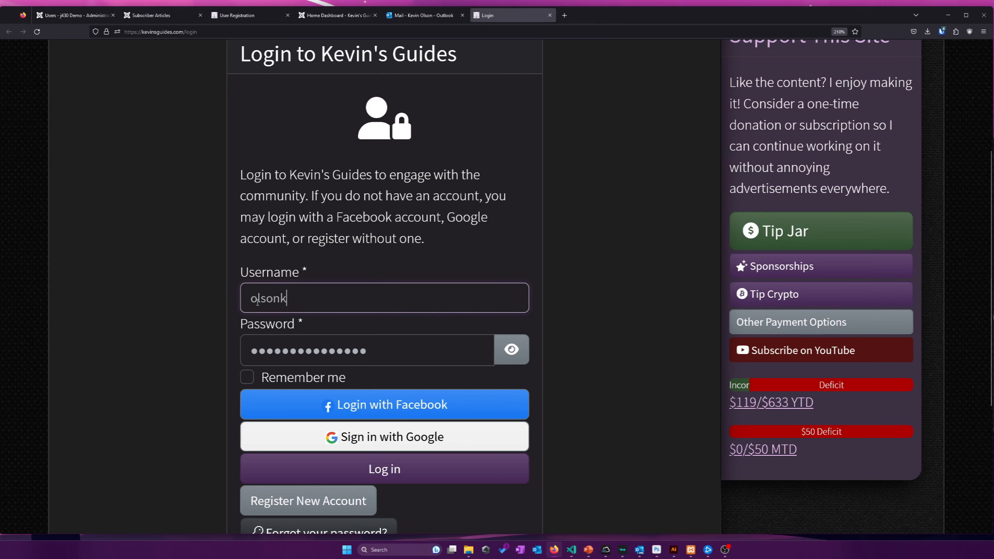
Log in with the new account's username and pasted password, then dismiss the save-password prompt
text(evin)
key(Tab)
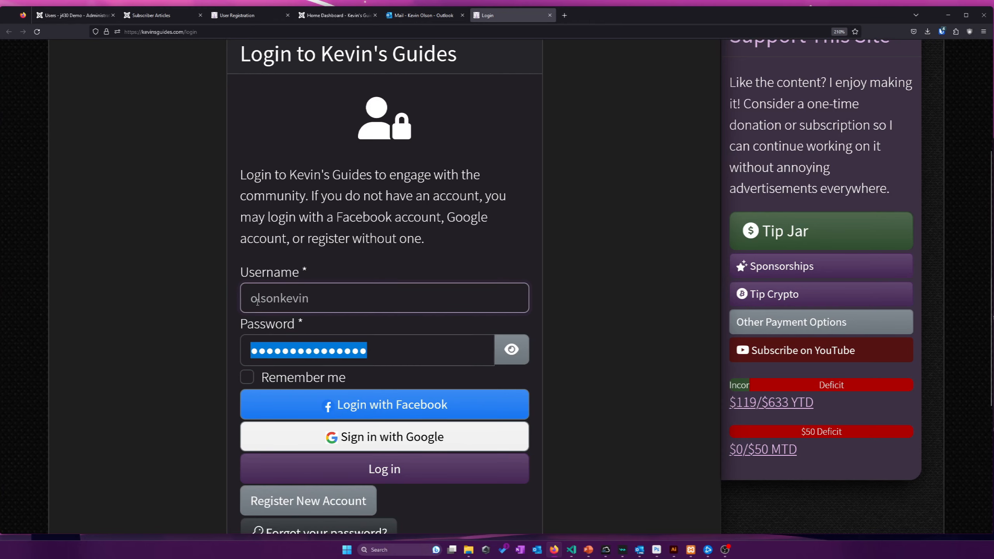
key(BackSpace)
key(ctrl+v)
key(Return)
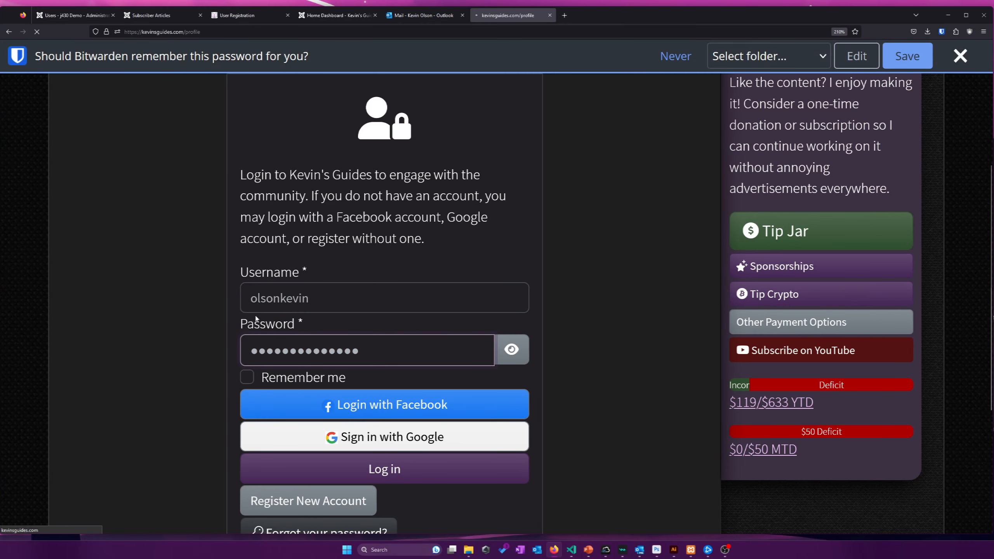
scroll(263, 229, down, 5)
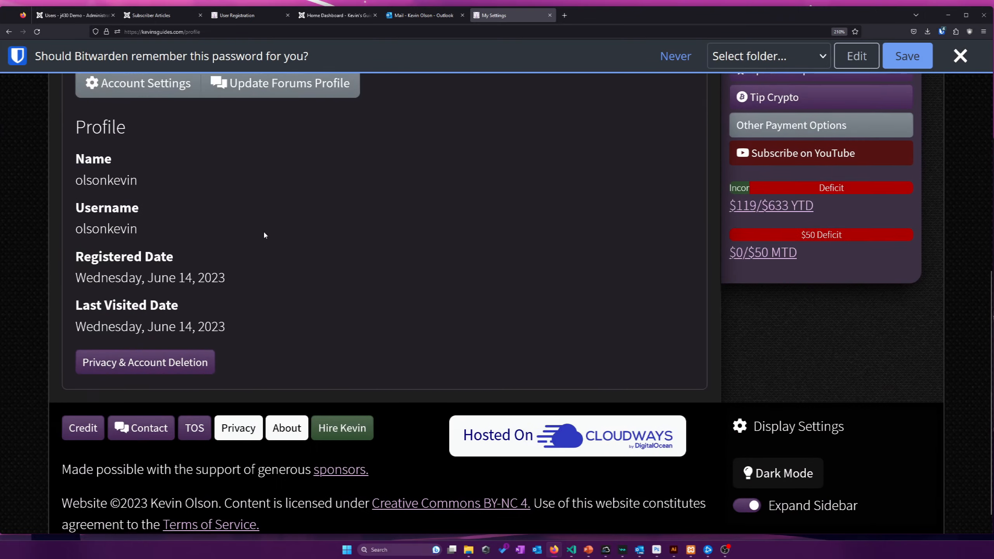
scroll(264, 230, up, 4)
click(960, 56)
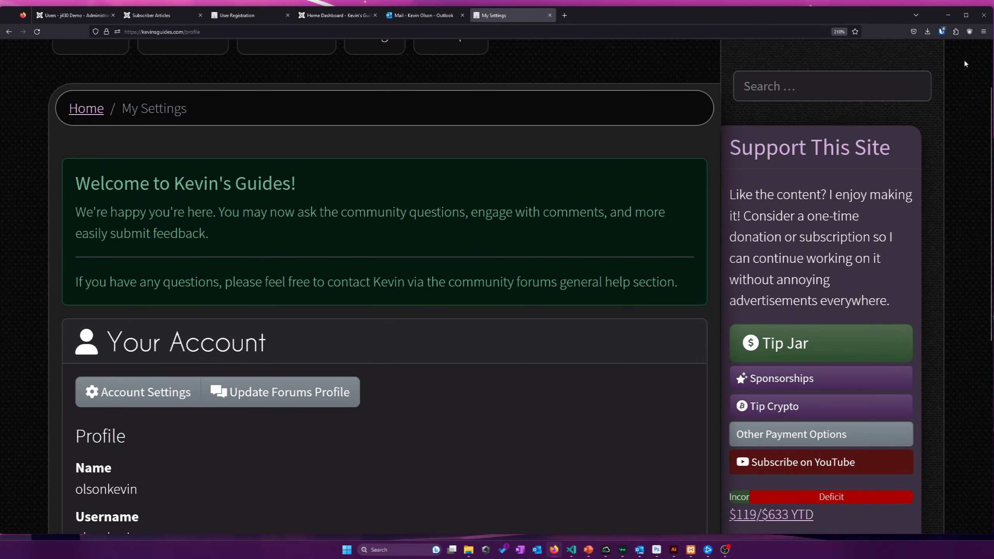
scroll(525, 166, up, 2)
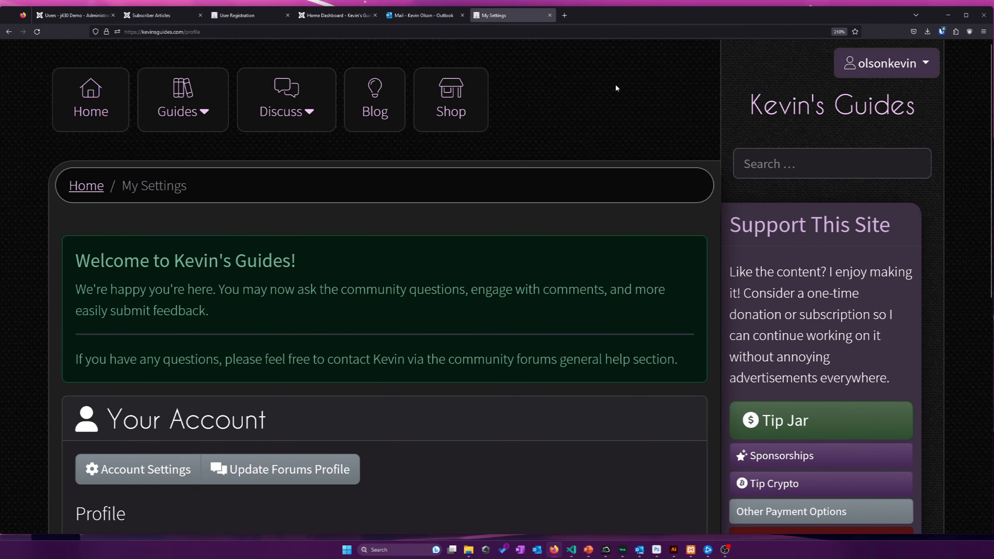
scroll(593, 115, down, 4)
scroll(598, 115, up, 4)
Open the administrator Users list to verify the new account is enabled and activated
click(325, 15)
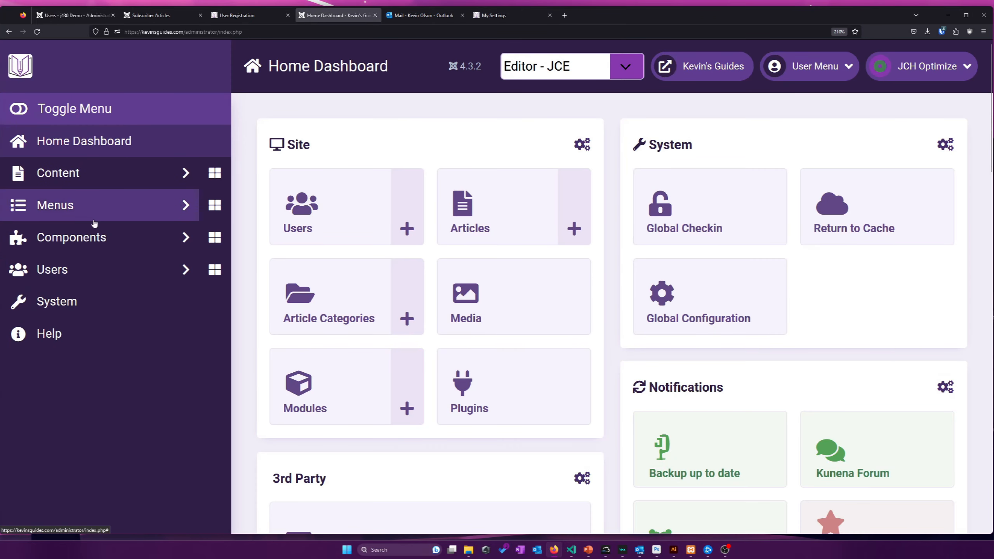
click(90, 274)
click(131, 310)
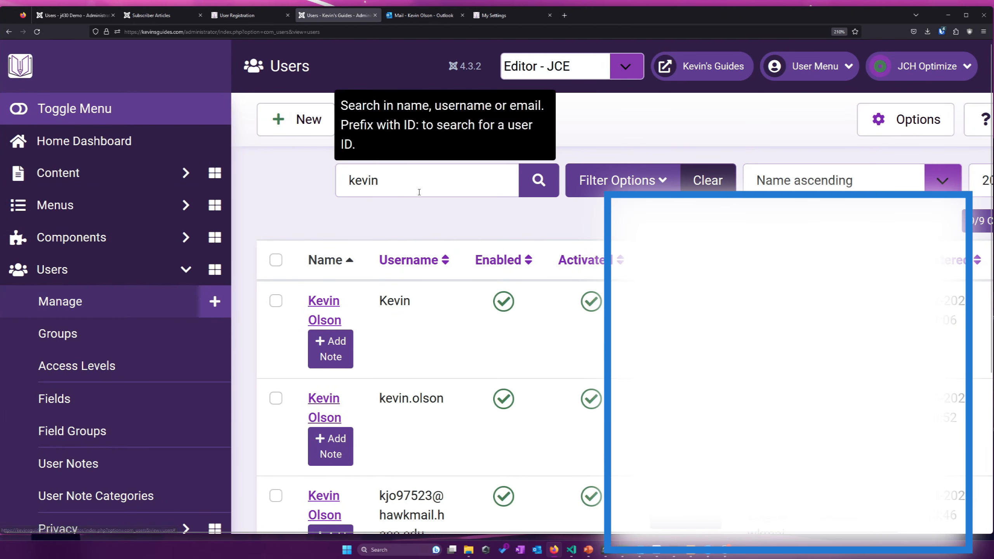
scroll(431, 245, down, 3)
scroll(431, 245, down, 1)
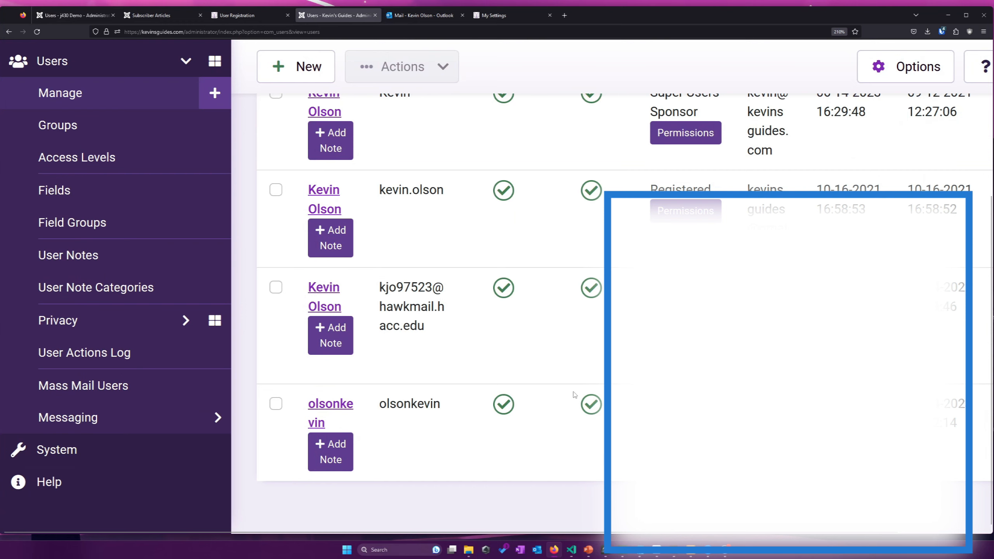
scroll(574, 396, up, 4)
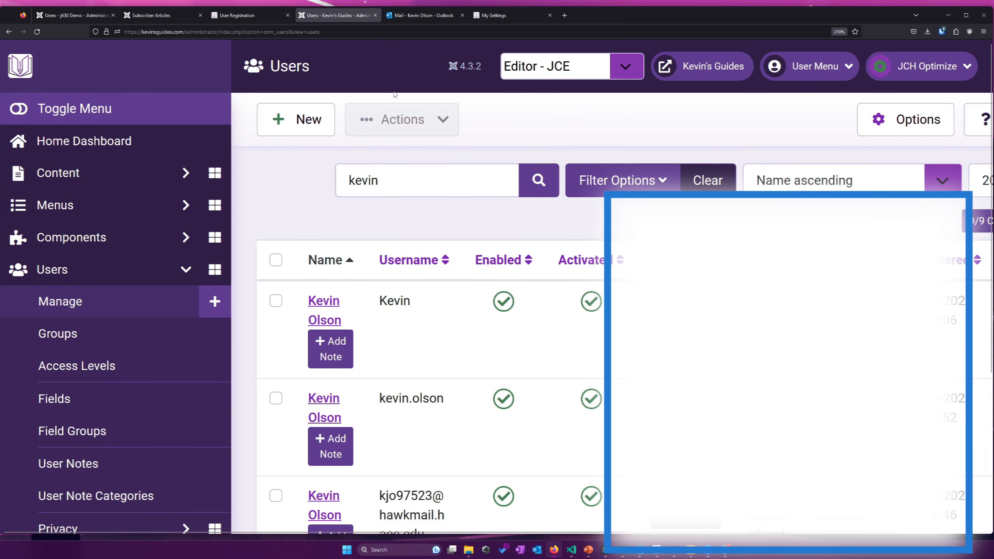
Bring up the activation email in Outlook again and review its text
click(417, 14)
drag(317, 211, 281, 147)
click(316, 148)
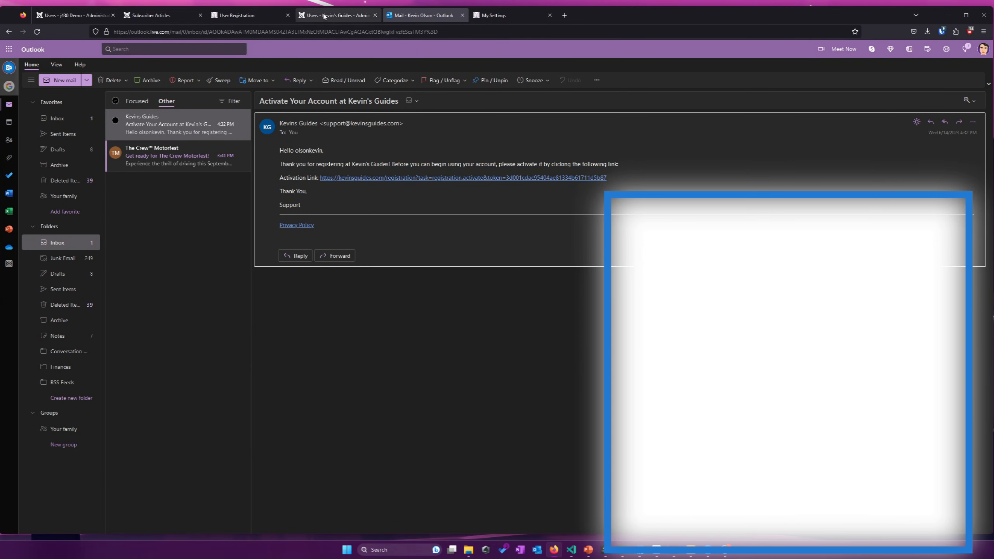
Return to the Joomla administrator tab and scroll its page
click(335, 15)
scroll(181, 279, down, 5)
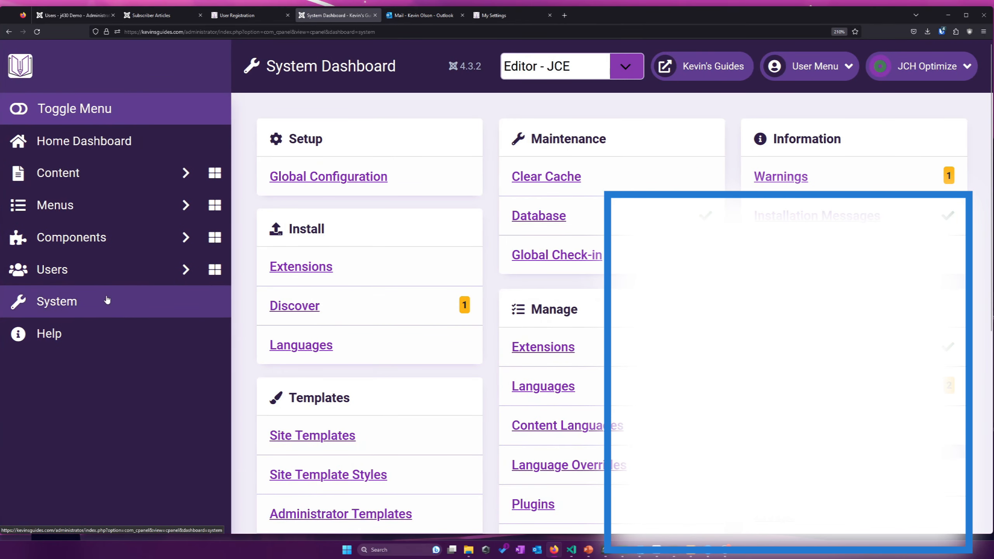
Open Mail Templates and scroll the list, noting the Kunena Forum templates
scroll(129, 290, down, 6)
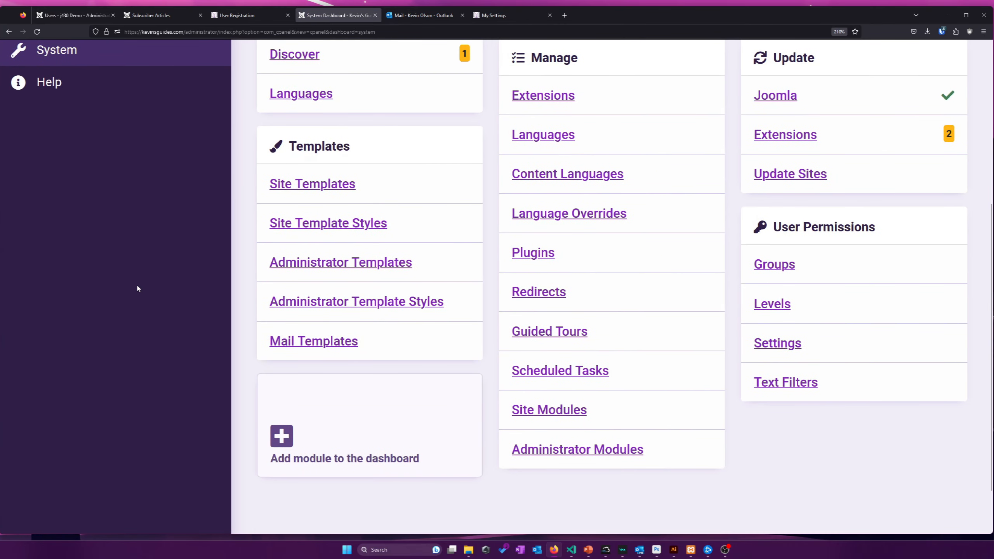
click(299, 341)
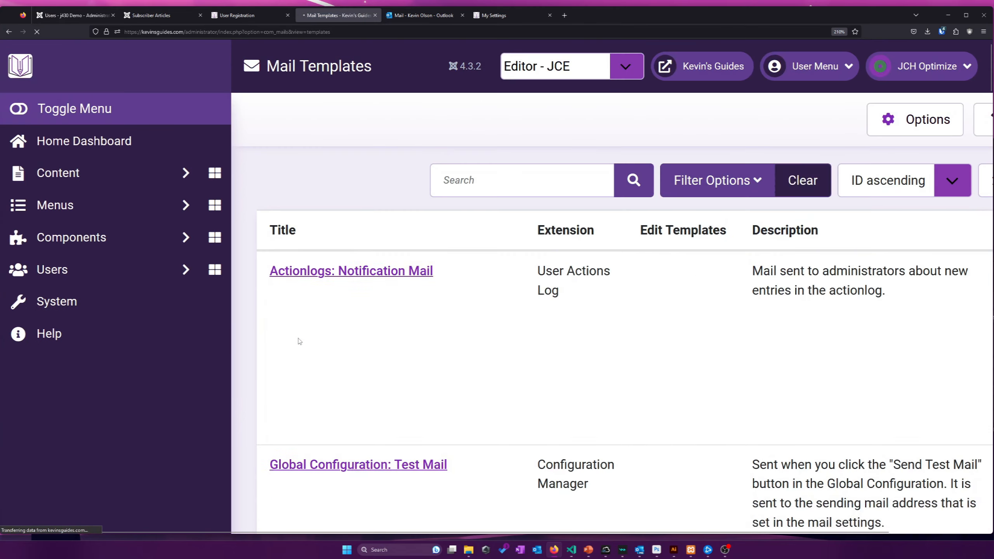
scroll(300, 342, down, 2)
scroll(300, 341, down, 6)
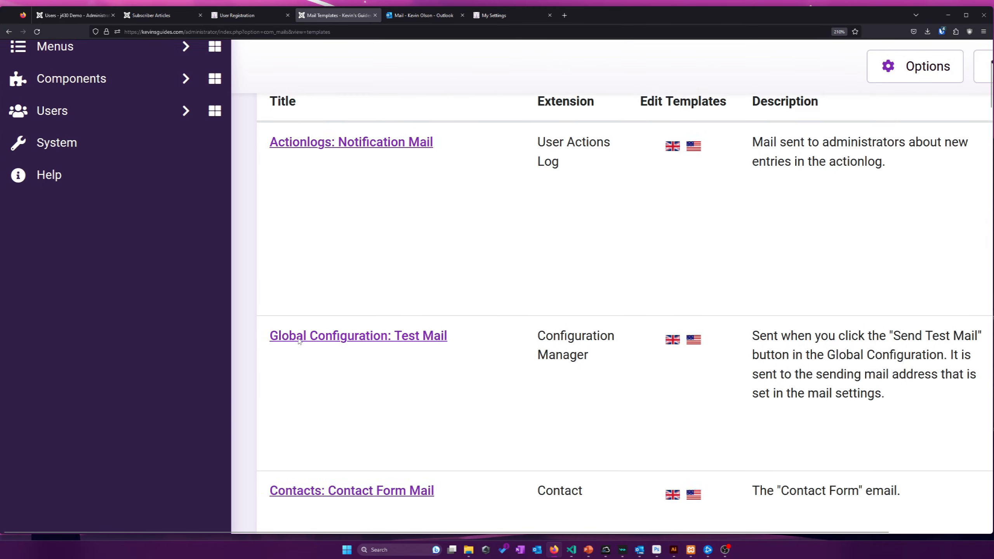
scroll(299, 341, down, 2)
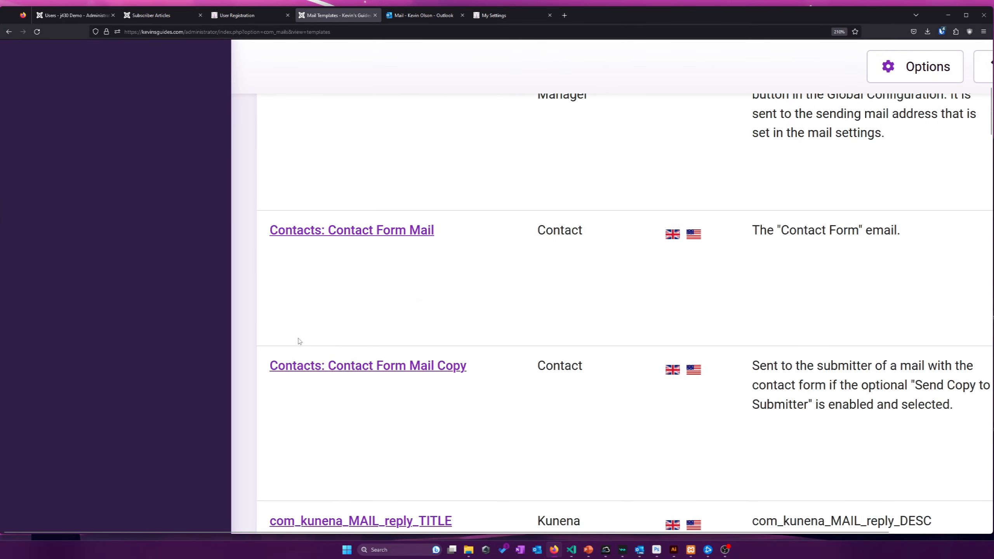
scroll(568, 317, down, 6)
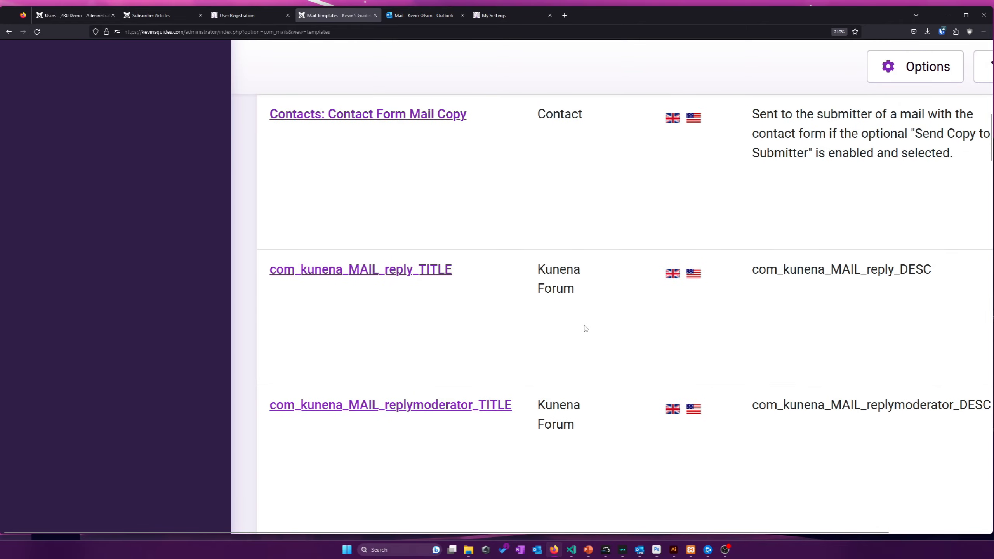
scroll(541, 317, down, 12)
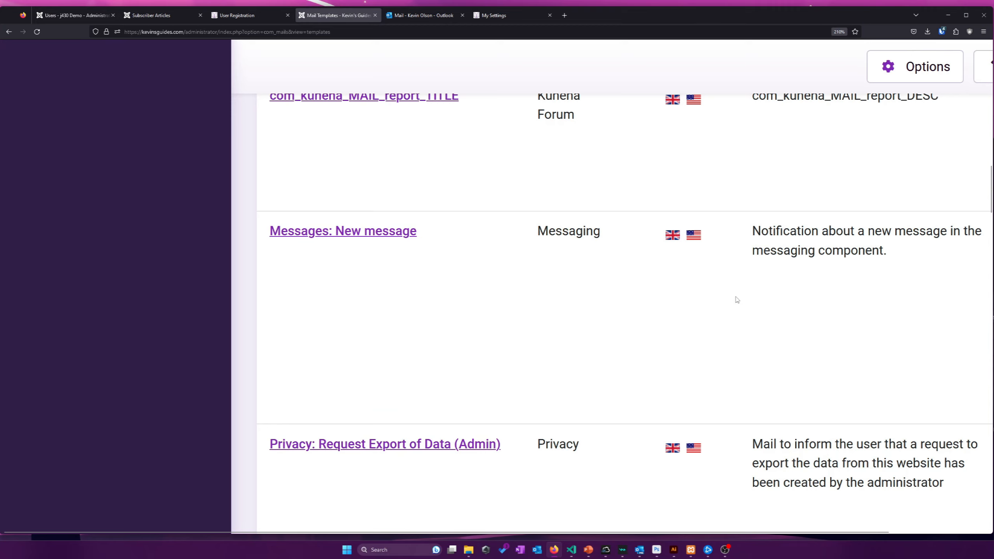
scroll(737, 299, up, 2)
scroll(737, 300, up, 2)
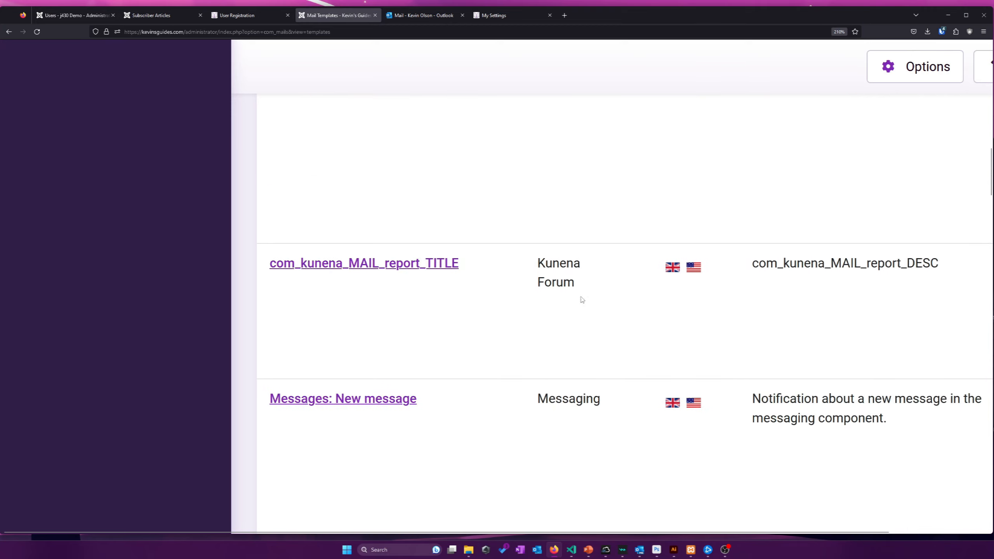
drag(581, 298, 537, 264)
click(538, 264)
Scroll further down the mail templates list to the user registration templates
scroll(587, 279, down, 4)
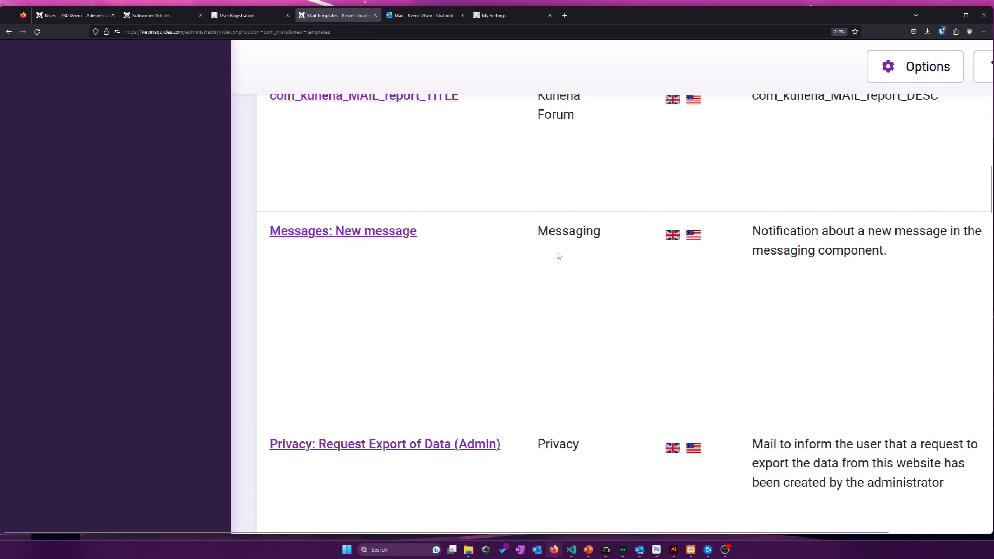
scroll(424, 242, down, 12)
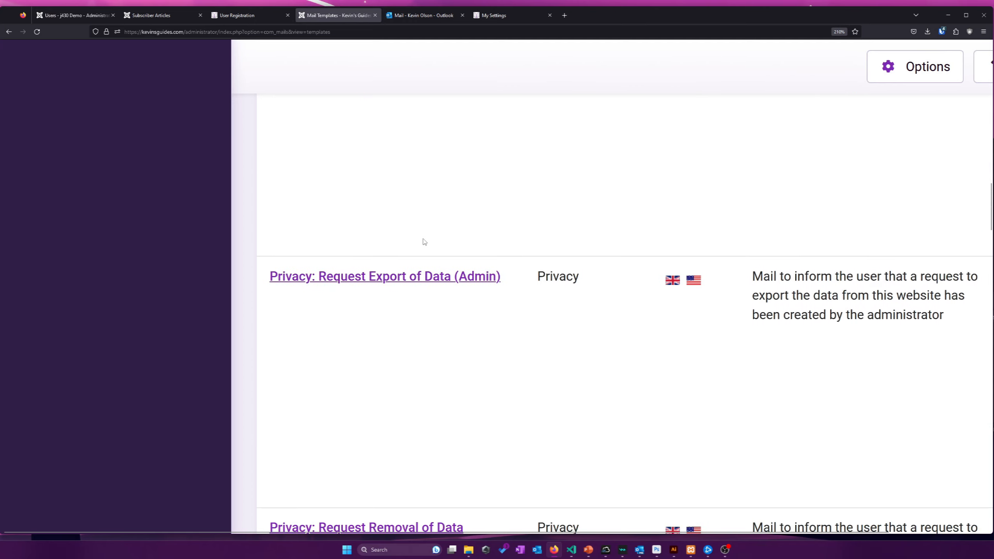
scroll(424, 242, down, 16)
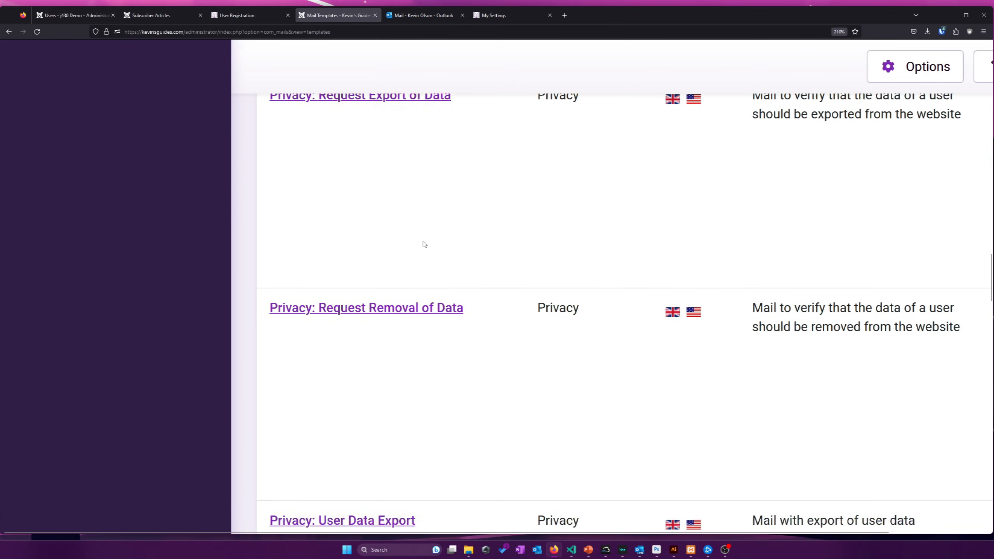
scroll(426, 244, down, 7)
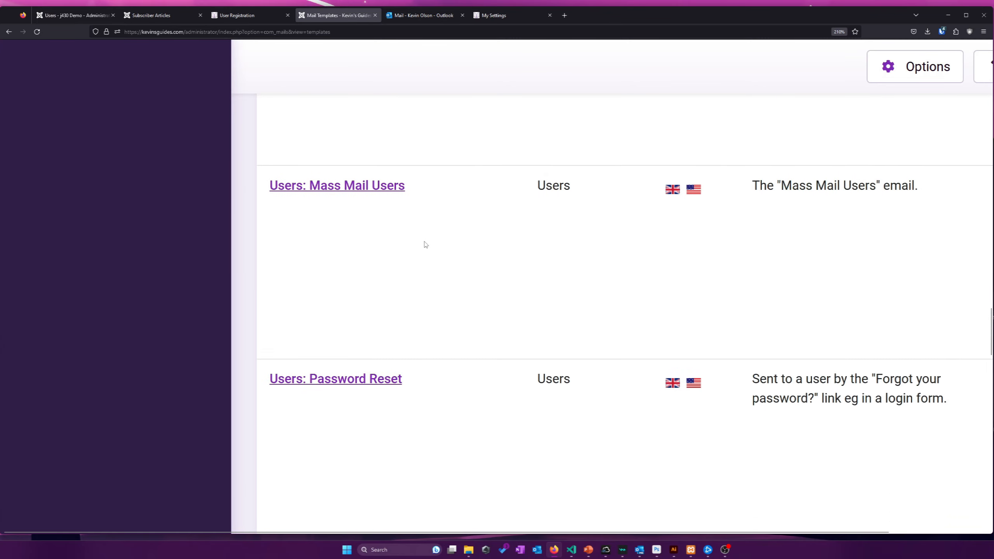
scroll(426, 244, down, 2)
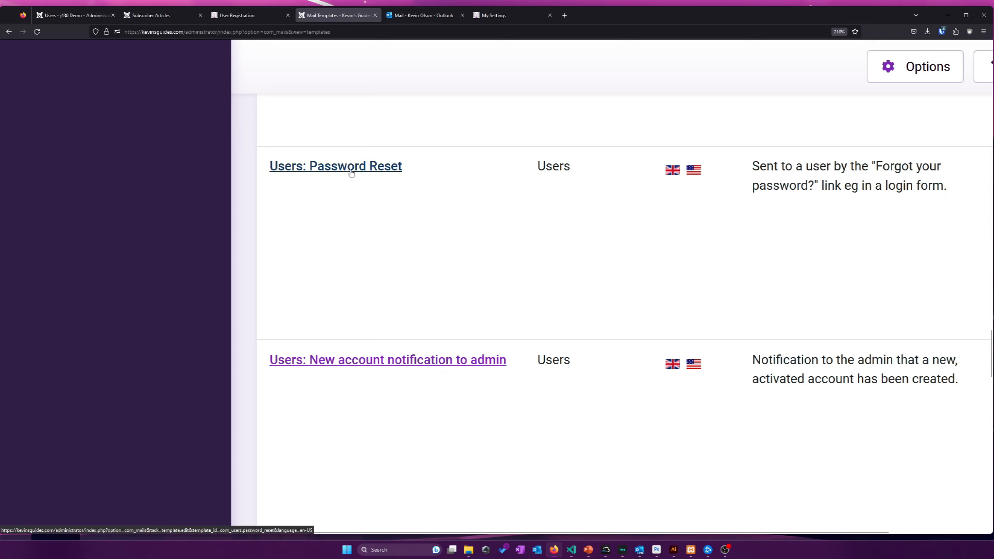
scroll(401, 299, down, 2)
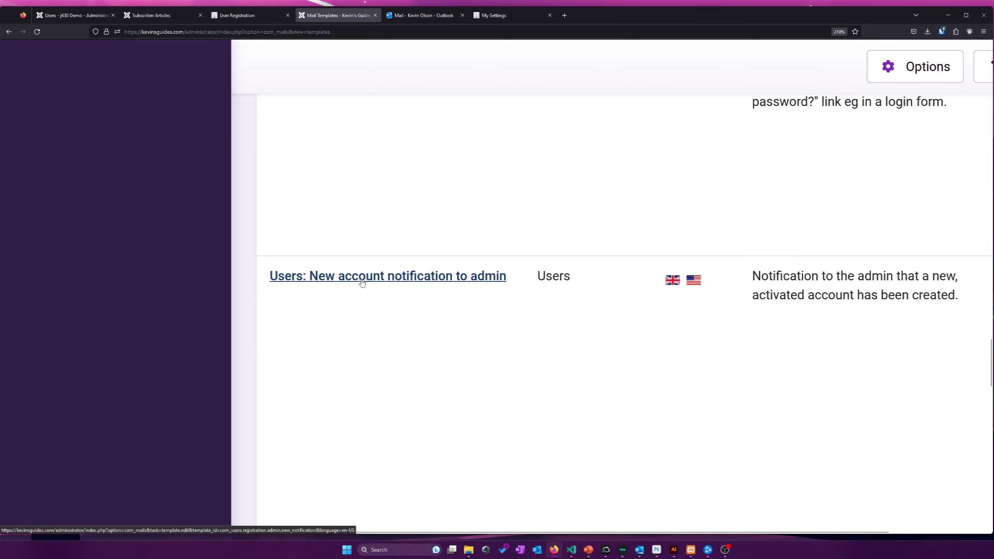
scroll(439, 279, down, 2)
scroll(438, 279, down, 4)
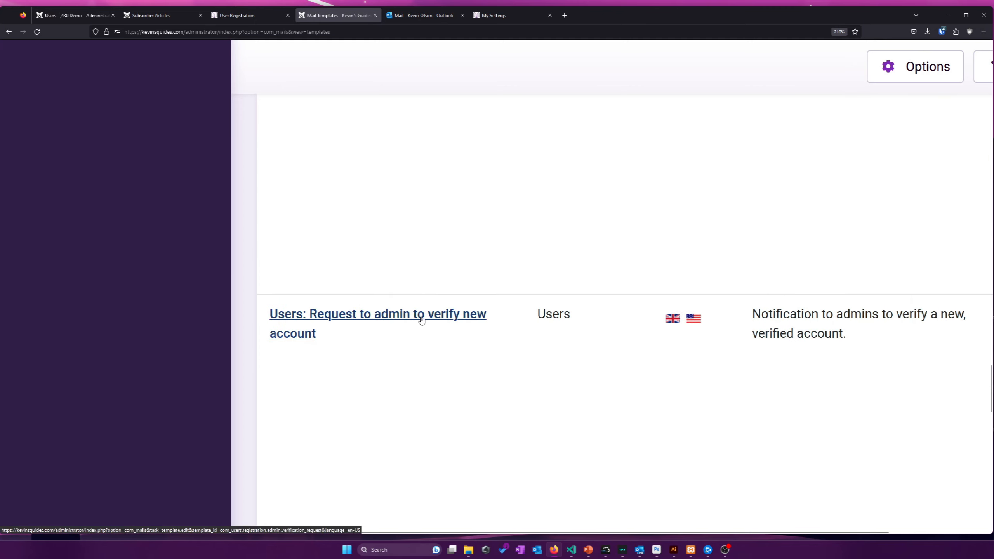
scroll(420, 320, down, 10)
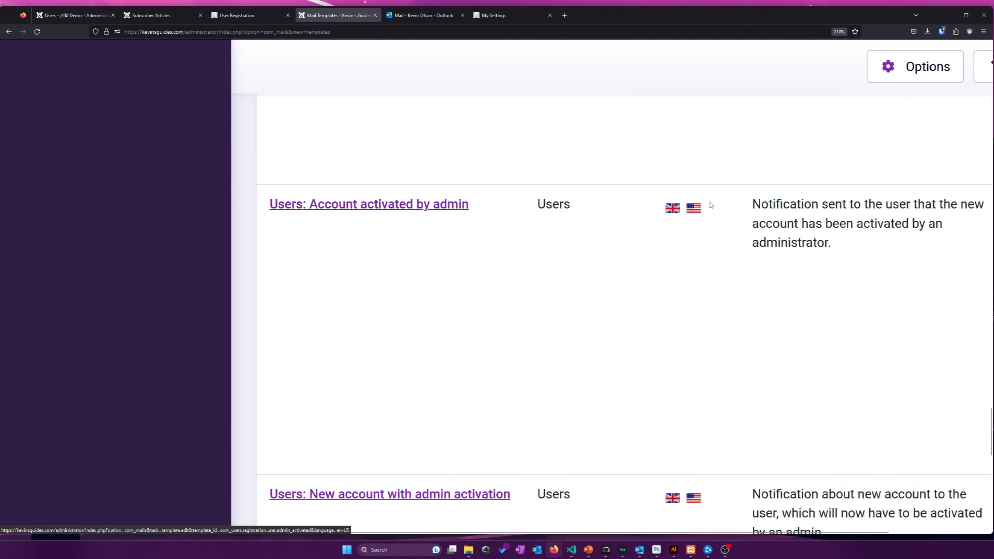
scroll(449, 209, down, 7)
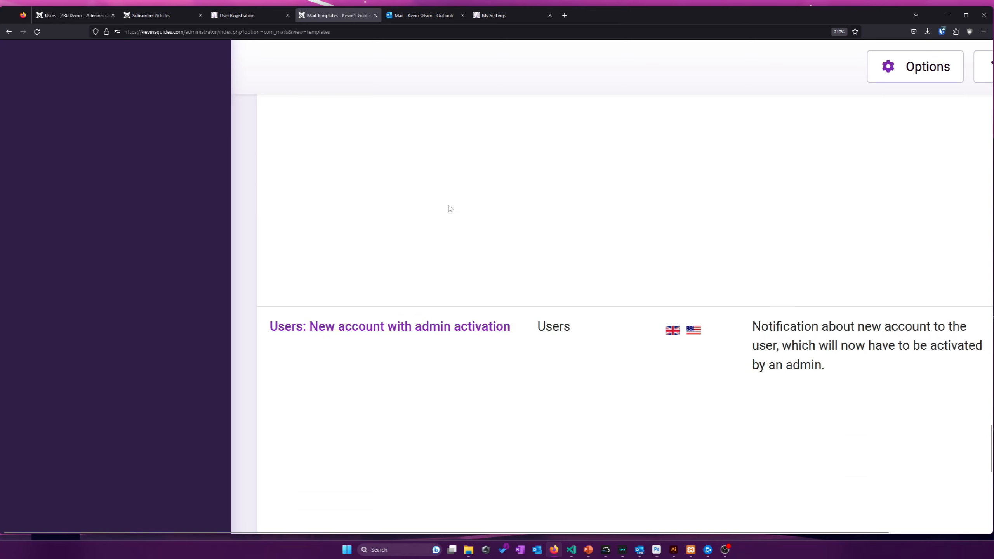
scroll(429, 216, down, 2)
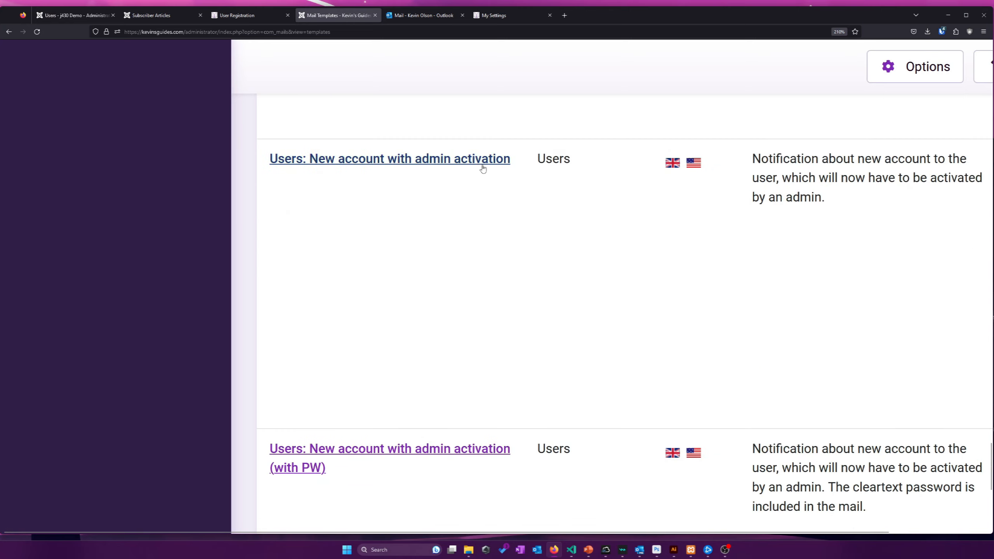
scroll(446, 286, down, 2)
scroll(443, 376, down, 6)
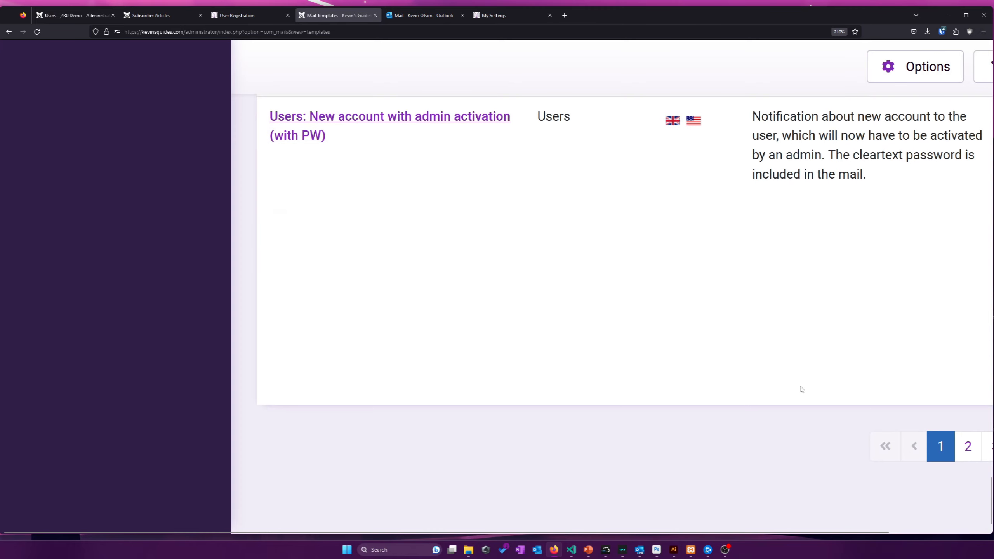
scroll(654, 335, up, 20)
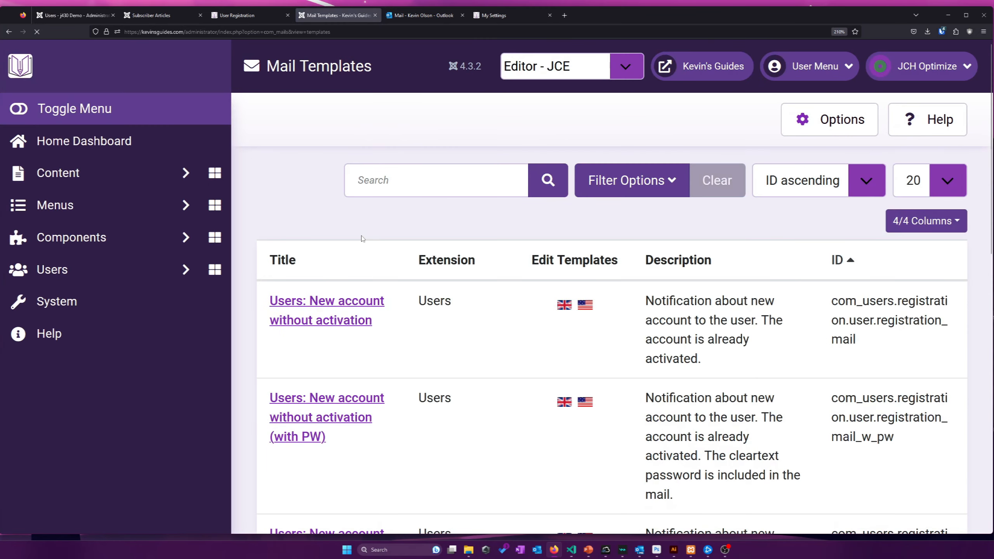
scroll(356, 235, down, 2)
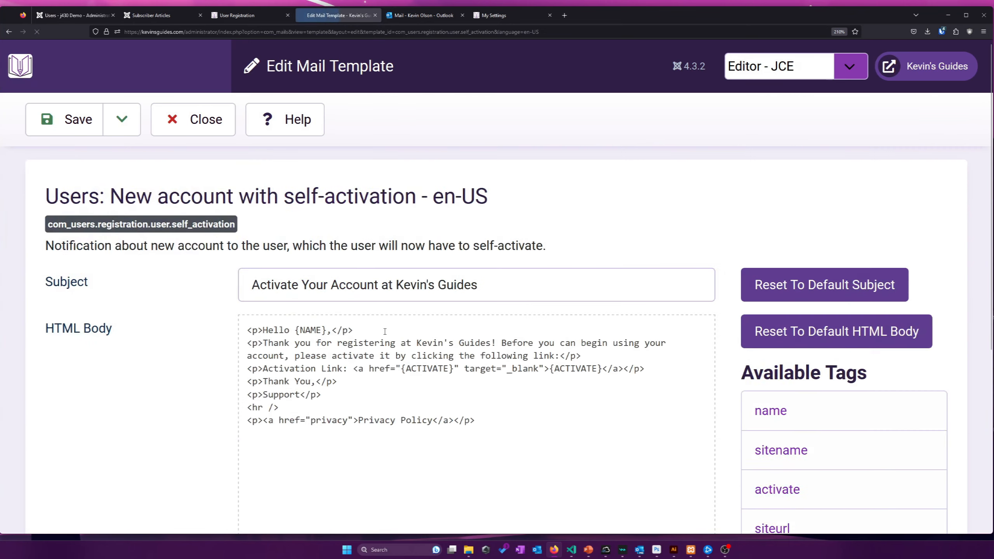
Compare the self-activation template's subject with the activation email actually received
scroll(227, 274, down, 3)
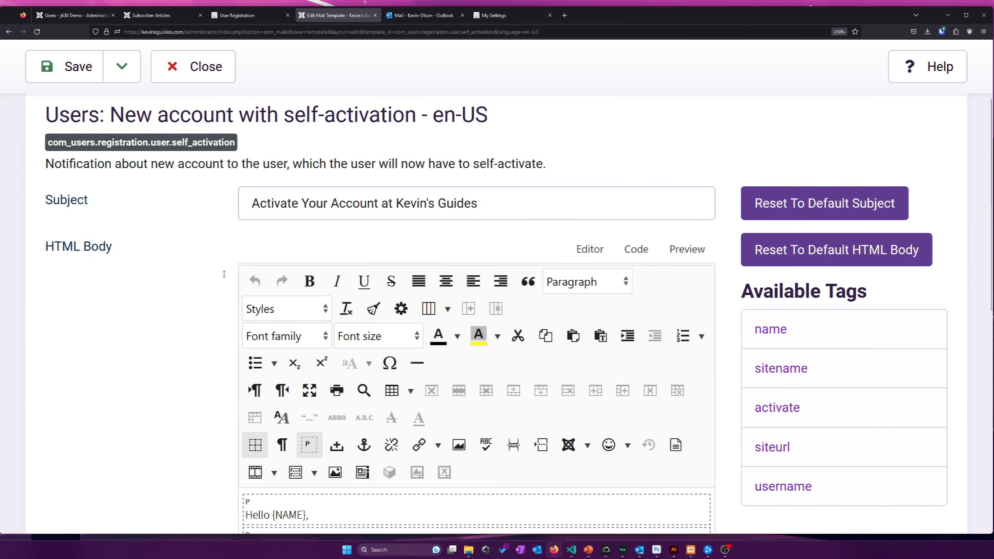
drag(503, 149, 187, 138)
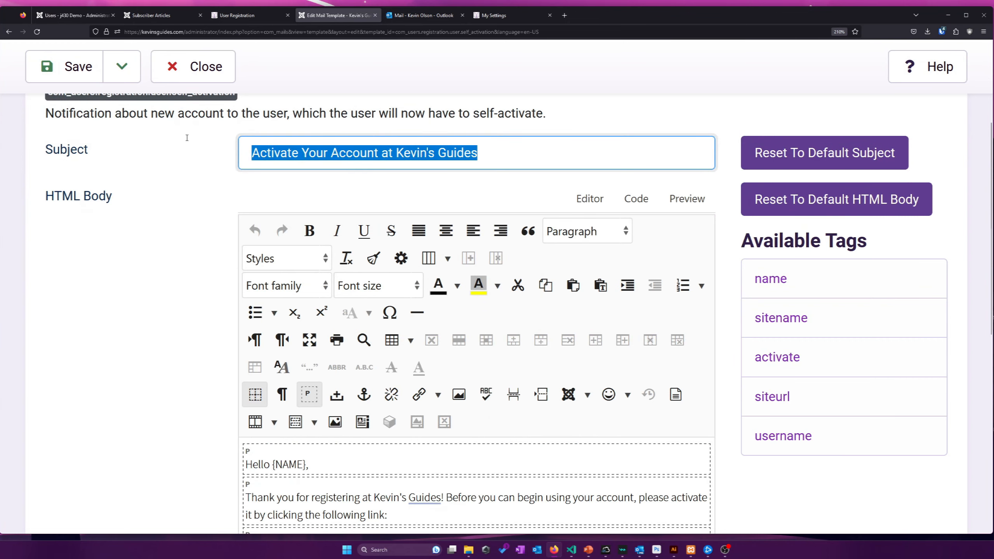
scroll(155, 170, down, 2)
scroll(121, 217, up, 3)
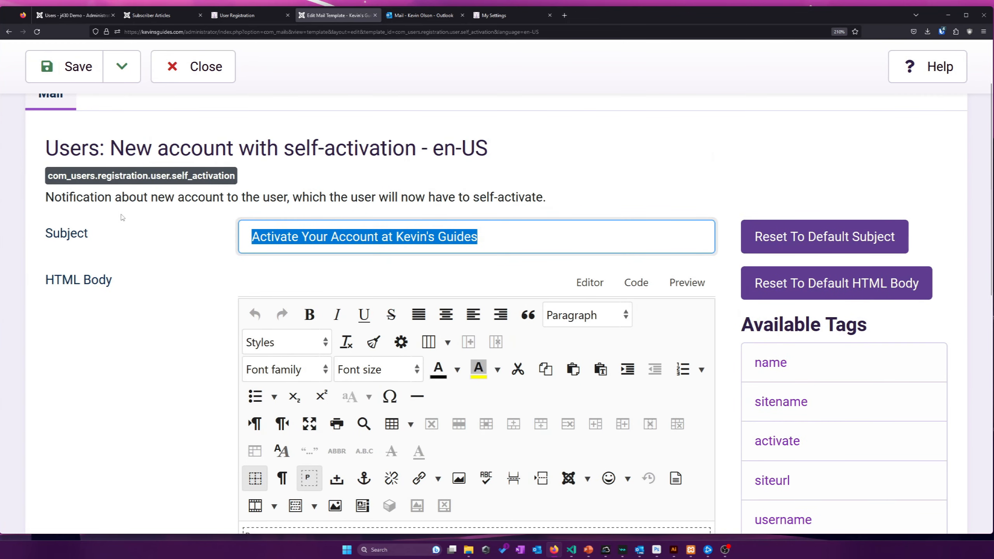
click(423, 15)
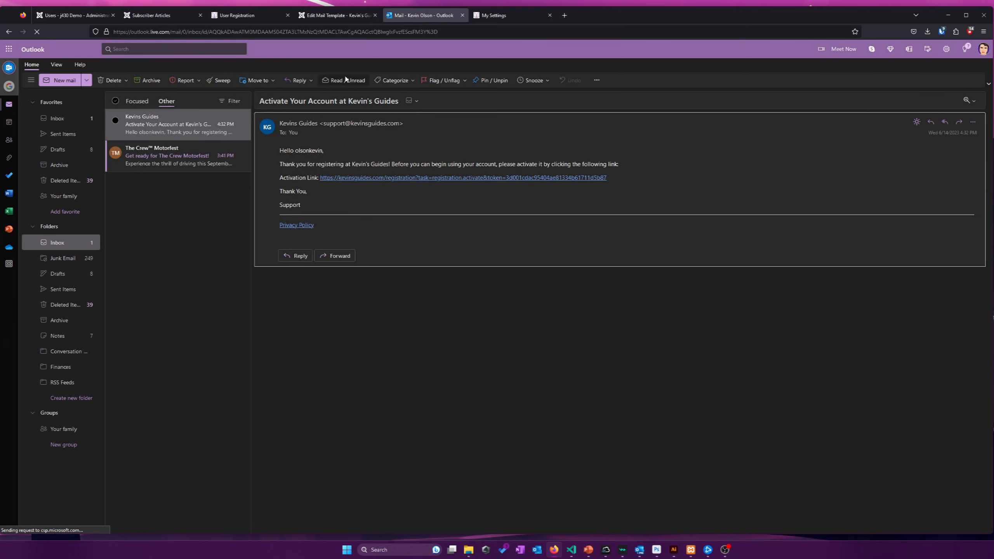
click(336, 15)
Insert the {NAME} placeholder and delete the duplicate, keeping the greeting 'Hello {NAME},'
scroll(207, 254, down, 3)
scroll(207, 254, down, 4)
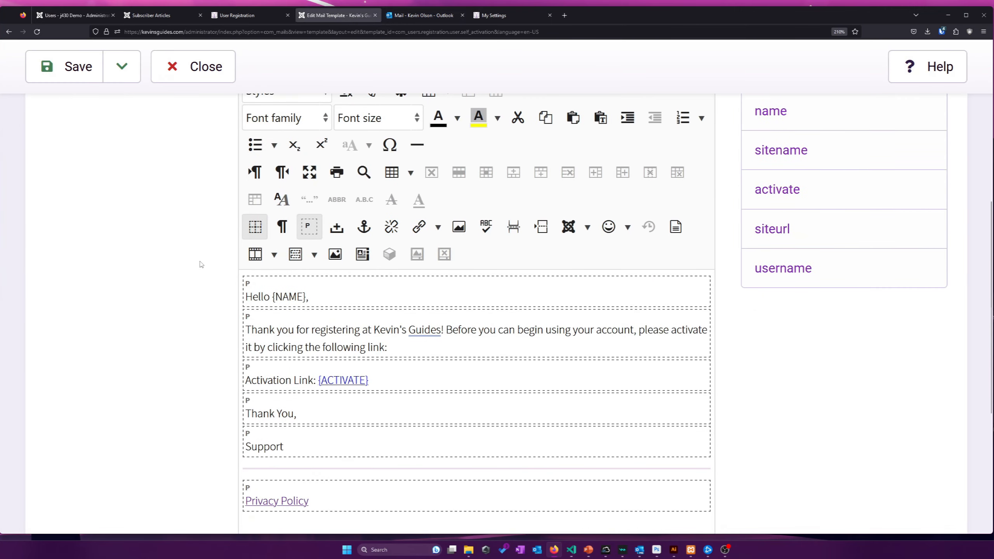
scroll(433, 200, up, 3)
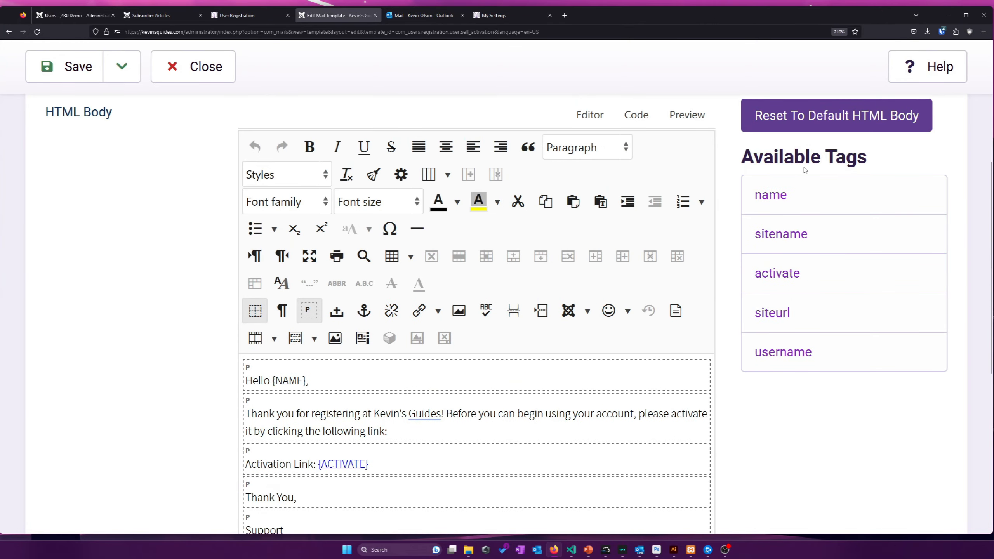
scroll(608, 224, down, 2)
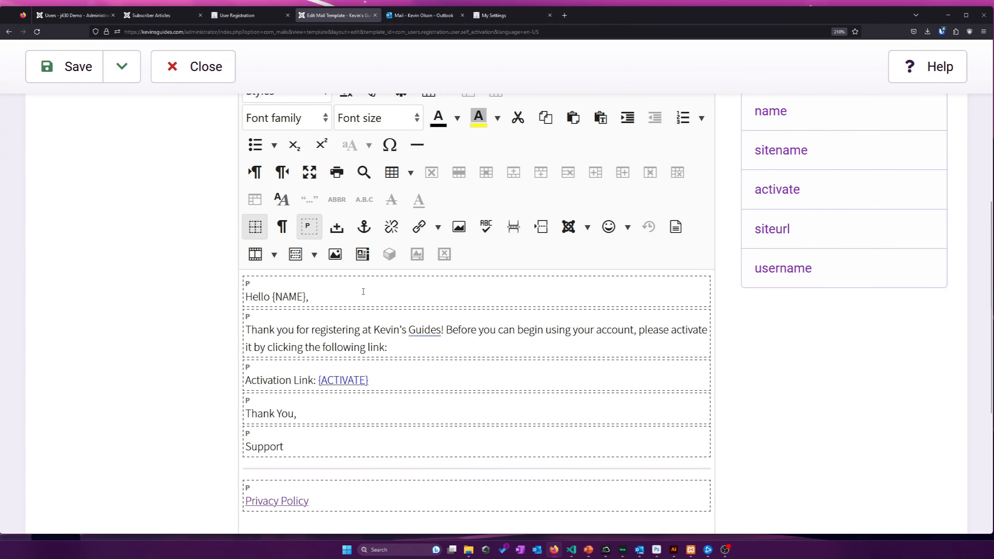
click(777, 119)
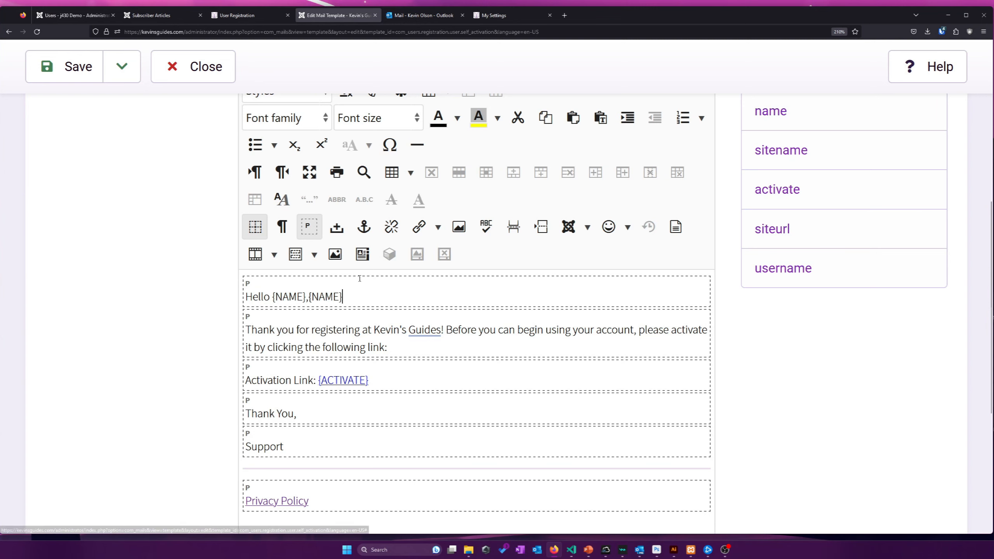
scroll(766, 144, up, 2)
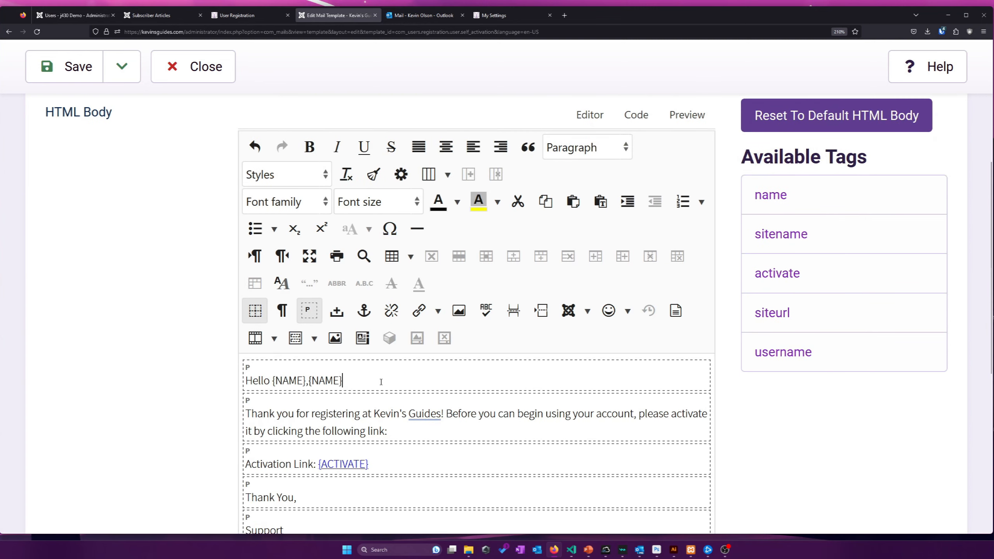
drag(343, 380, 313, 380)
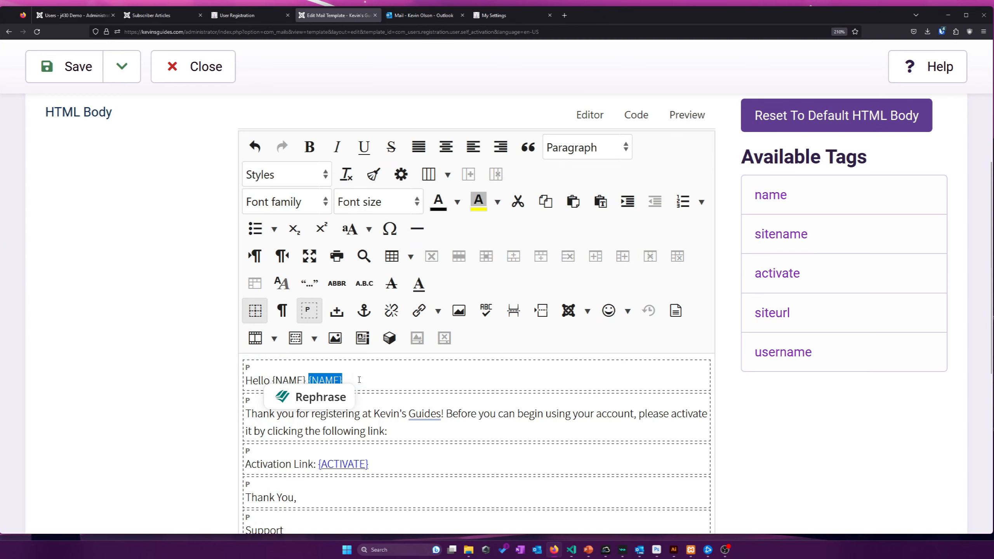
key(BackSpace)
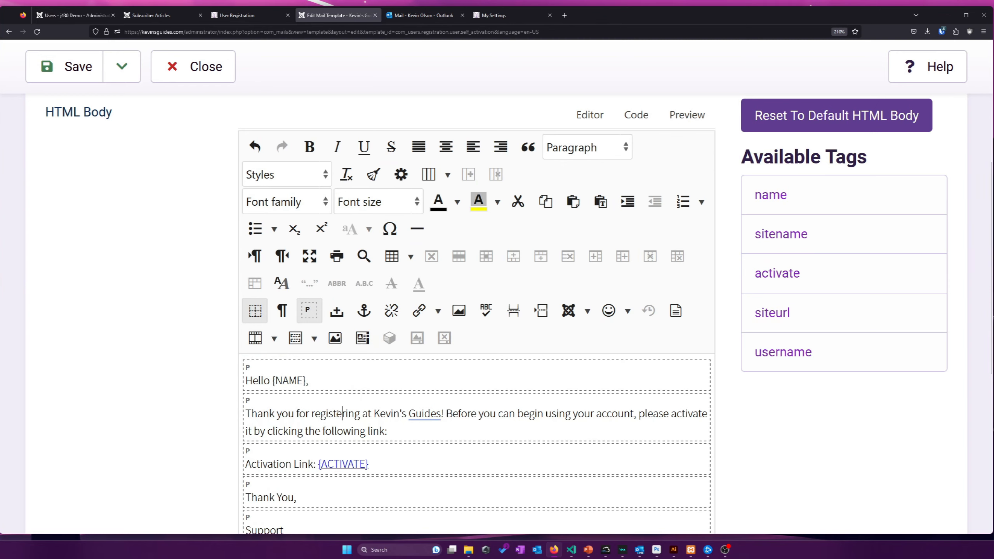
Close the self-activation template editor without further changes
scroll(302, 420, down, 2)
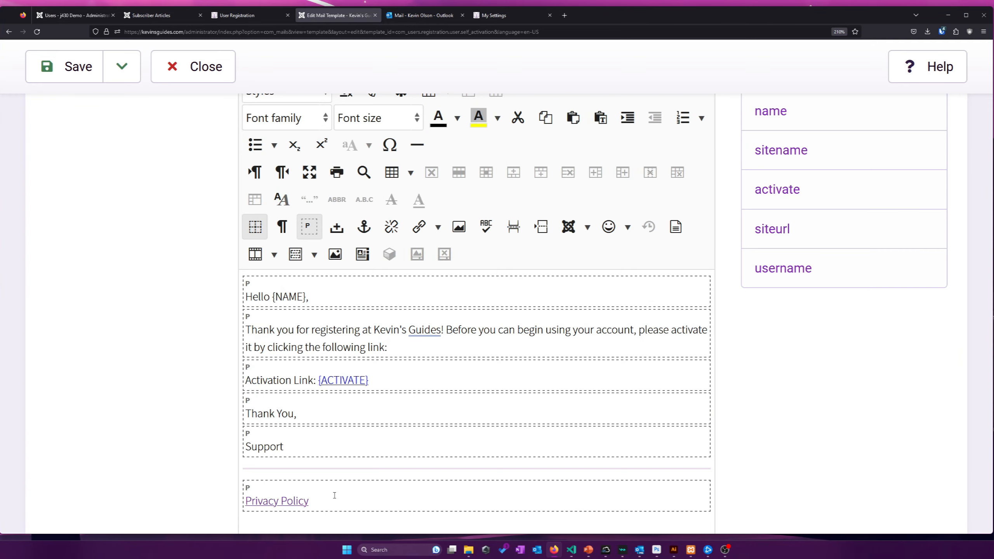
scroll(333, 495, down, 6)
scroll(269, 360, up, 10)
scroll(255, 334, up, 3)
click(189, 79)
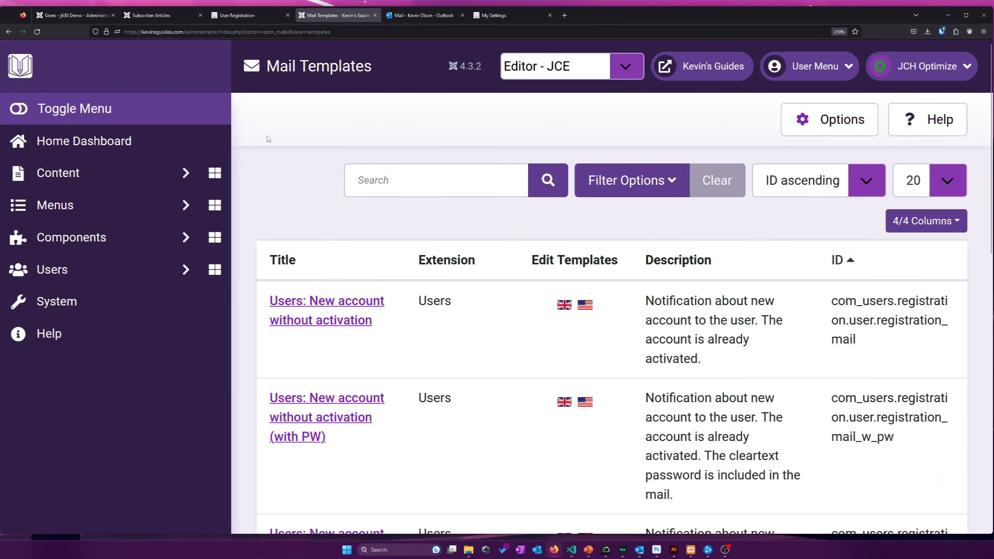
Look over the Mail Templates list, then go to the System Dashboard
scroll(268, 139, down, 2)
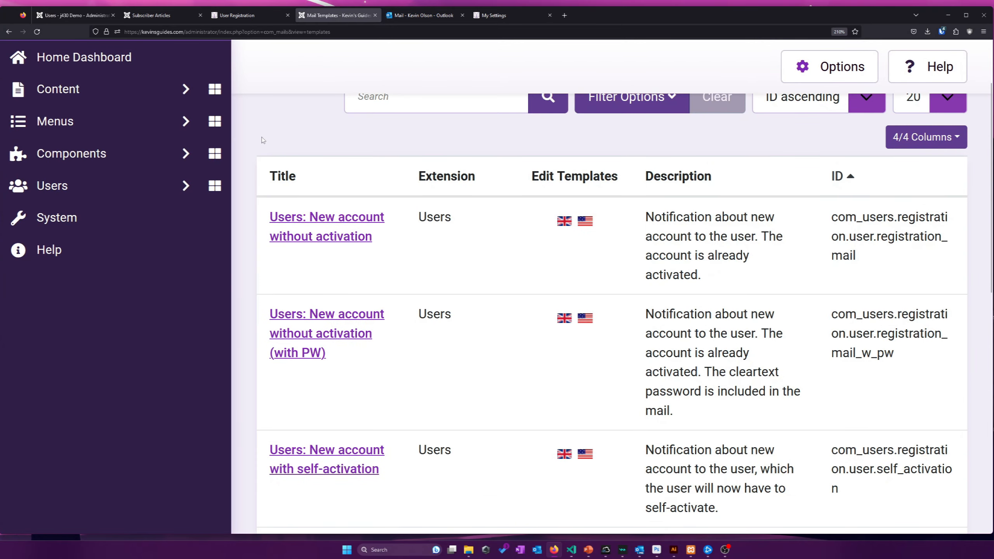
scroll(262, 141, down, 12)
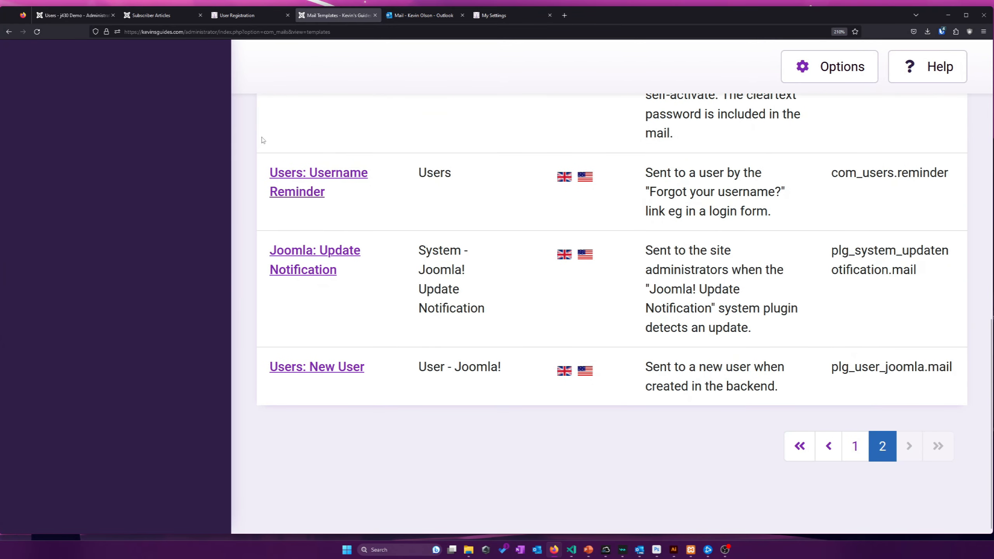
scroll(259, 149, up, 6)
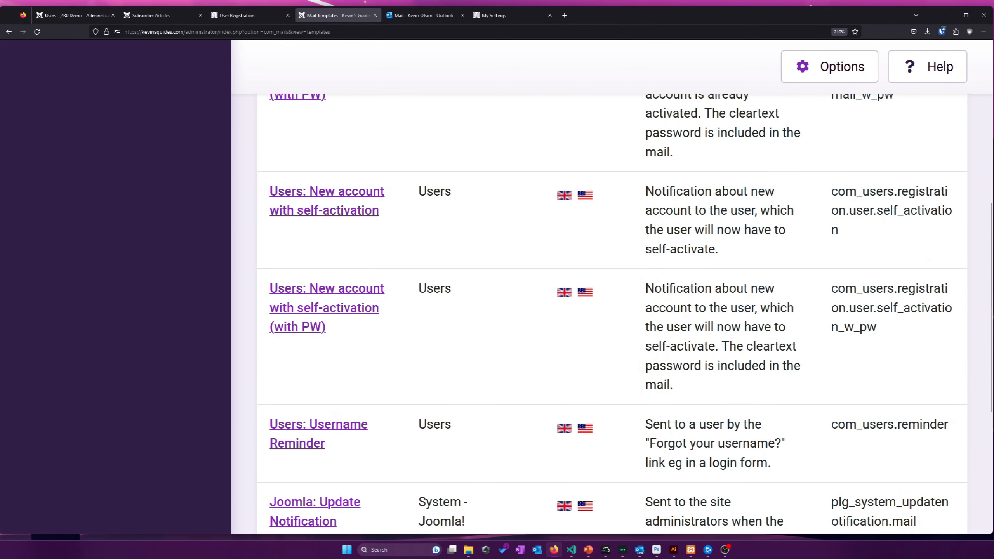
scroll(693, 226, down, 6)
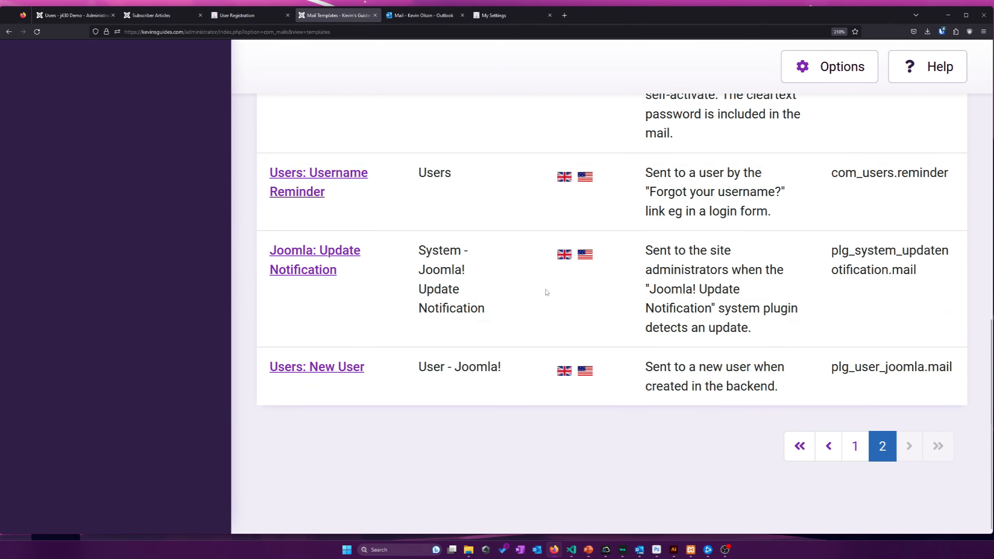
scroll(389, 241, up, 8)
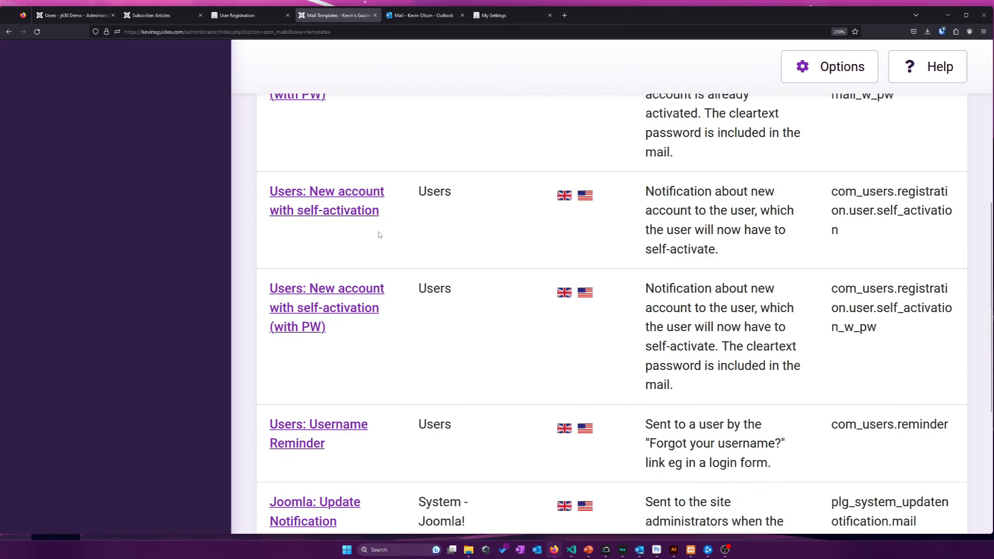
scroll(353, 196, up, 2)
scroll(350, 195, down, 2)
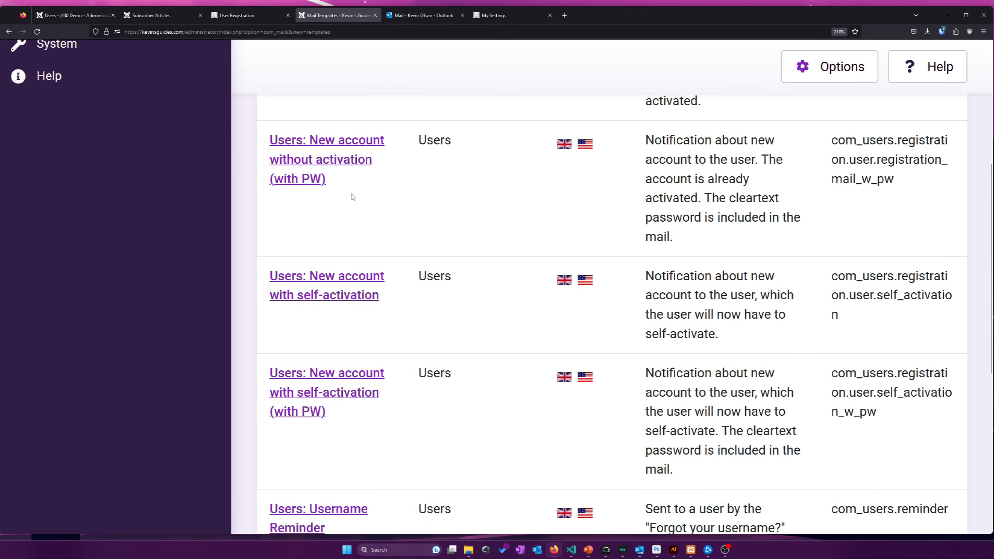
scroll(352, 196, up, 2)
scroll(352, 196, down, 2)
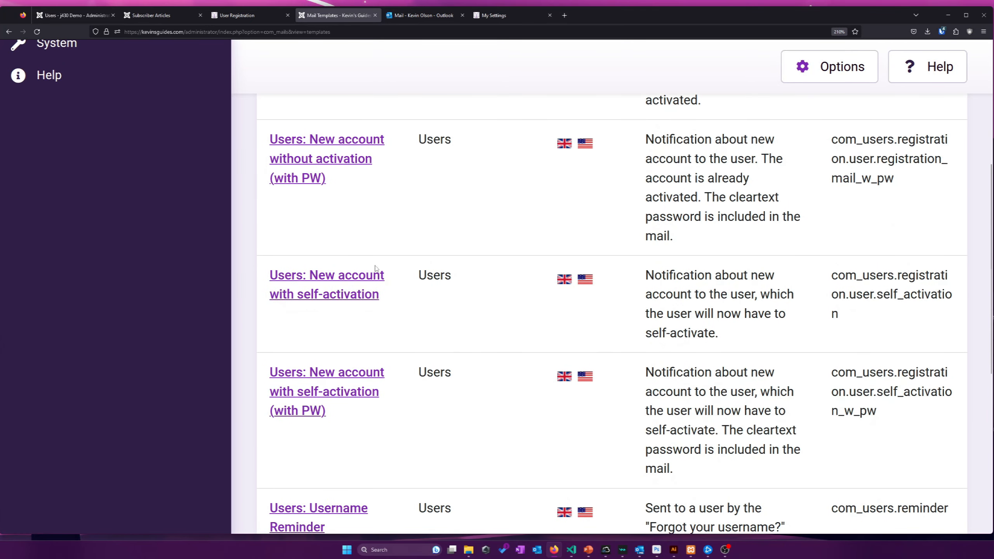
scroll(367, 356, up, 6)
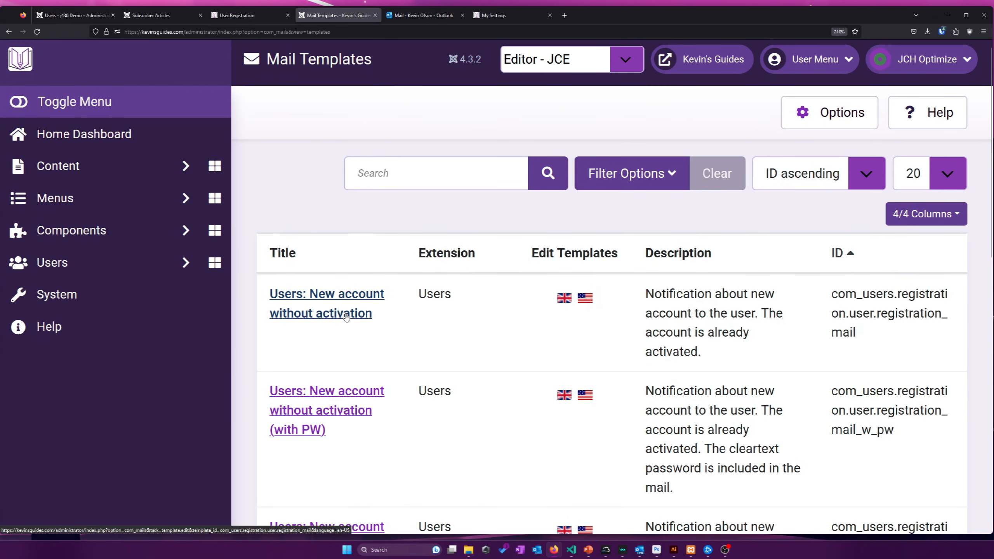
scroll(346, 317, down, 2)
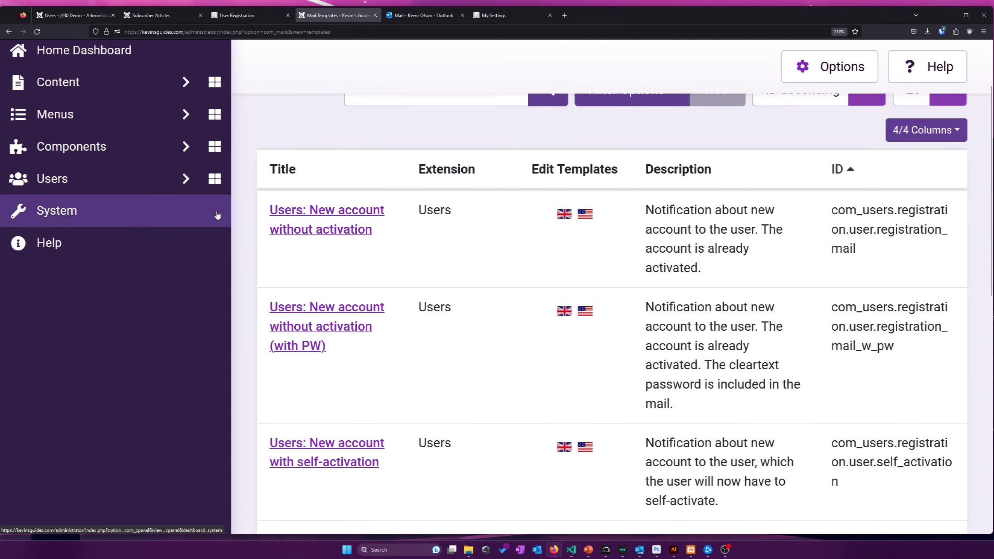
click(193, 212)
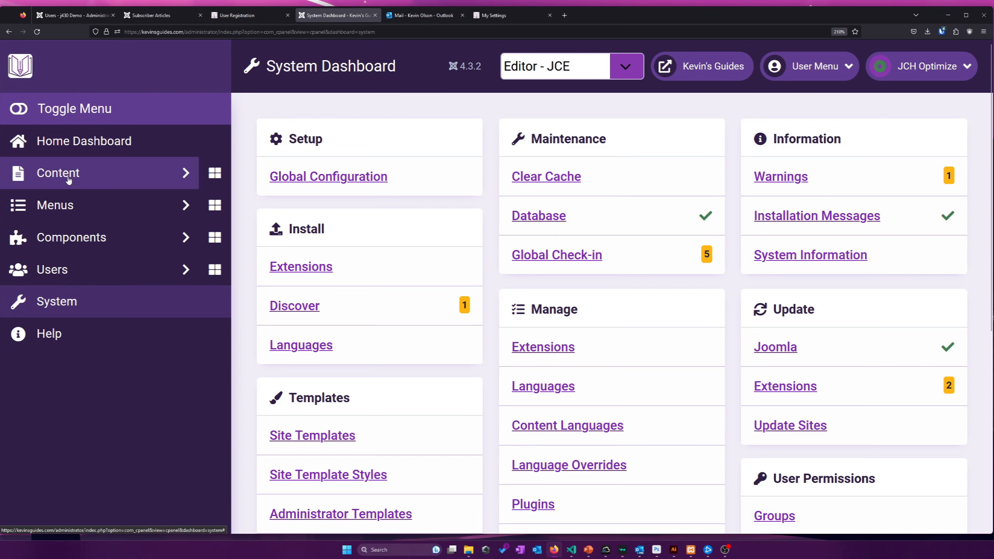
Open the Global Configuration's Permissions tab
click(121, 174)
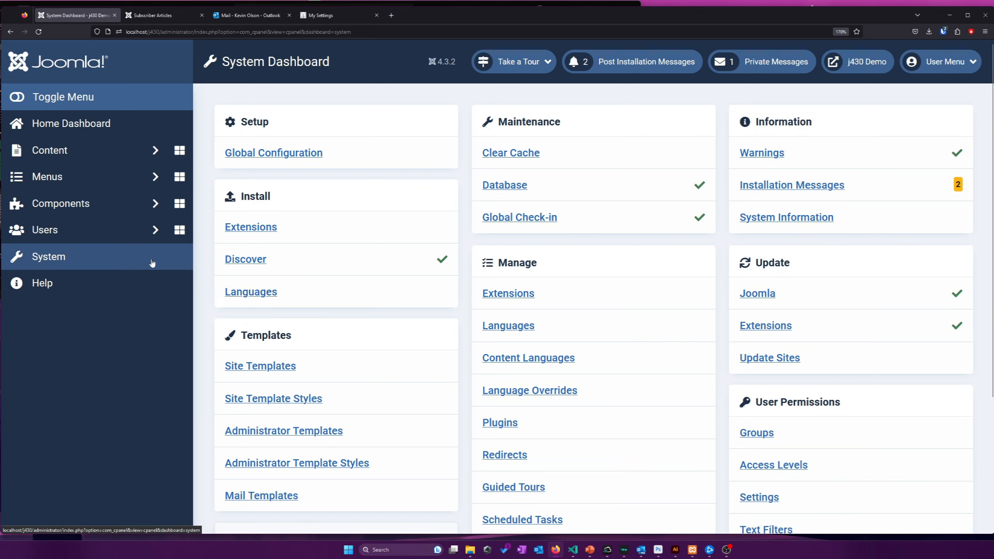
click(279, 153)
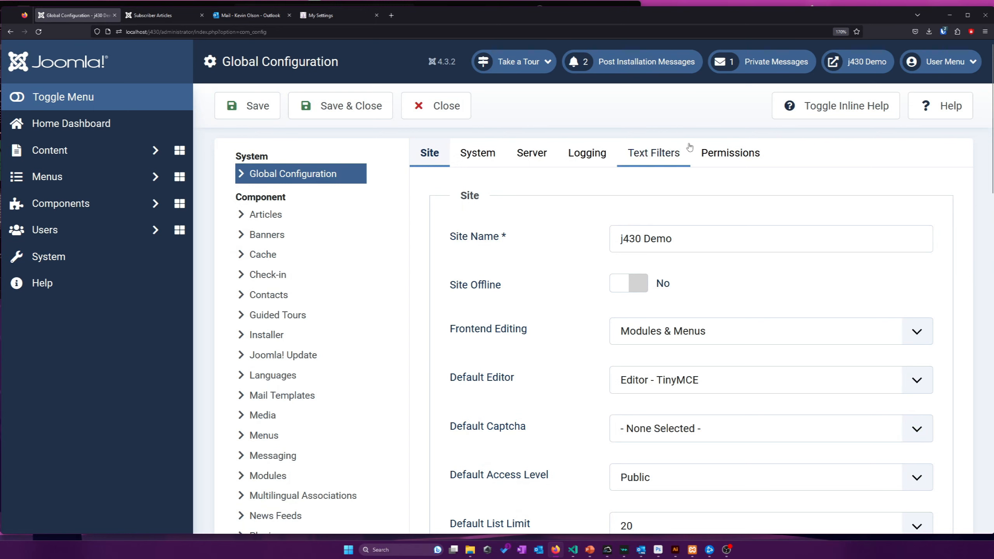
click(722, 152)
Review the Public group's global actions, all Not Set and Not Allowed (Default)
scroll(559, 217, down, 3)
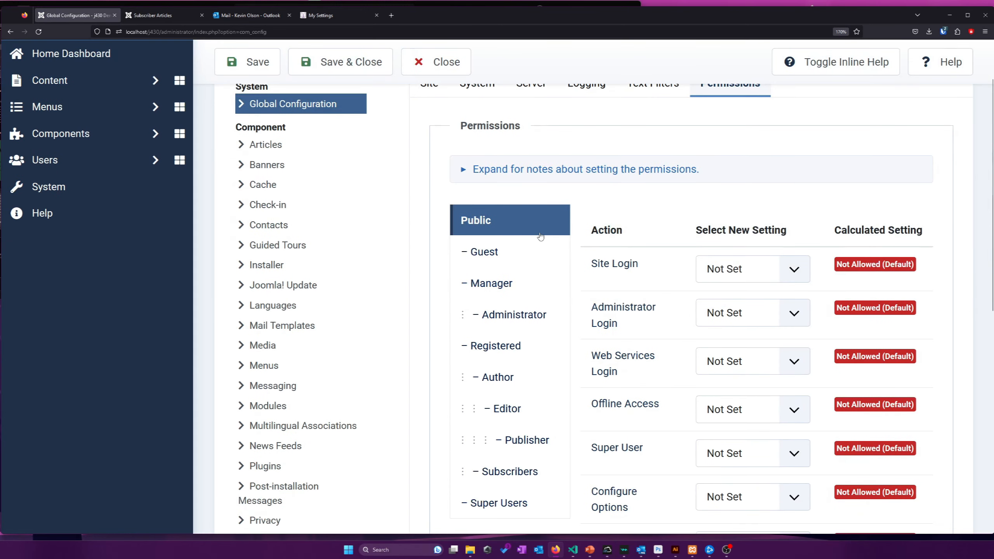
scroll(492, 261, down, 2)
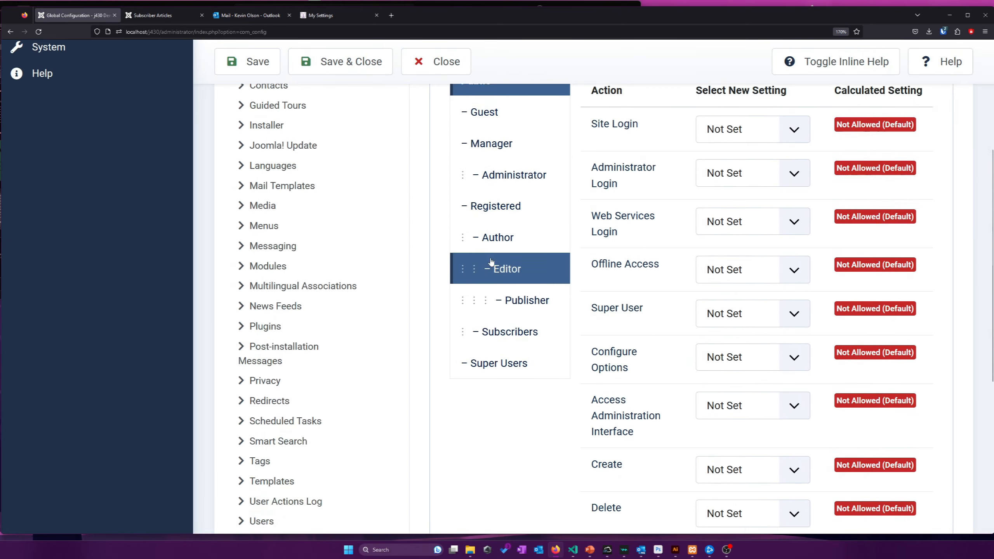
scroll(492, 262, up, 2)
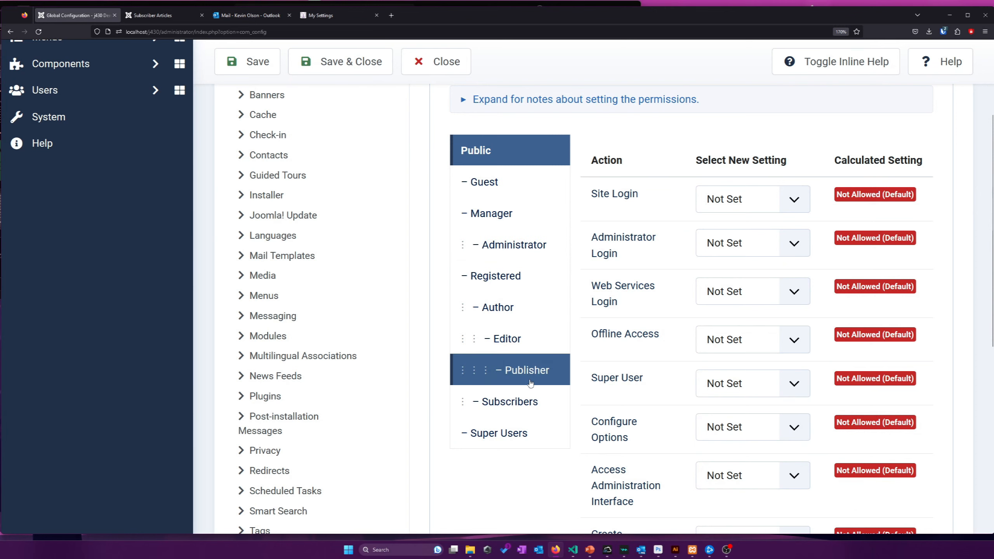
scroll(576, 245, up, 2)
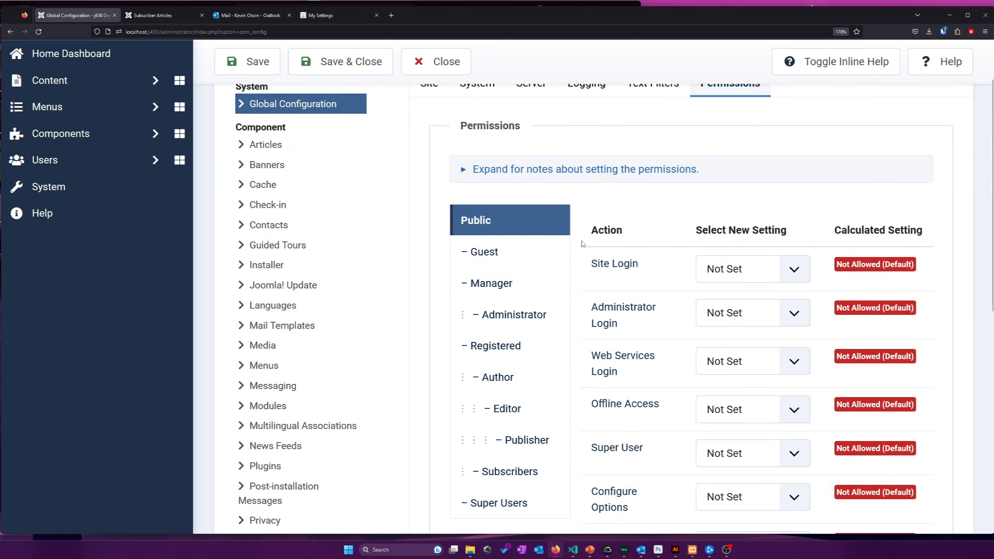
scroll(582, 243, up, 2)
scroll(490, 219, down, 4)
scroll(469, 207, up, 2)
scroll(682, 176, up, 2)
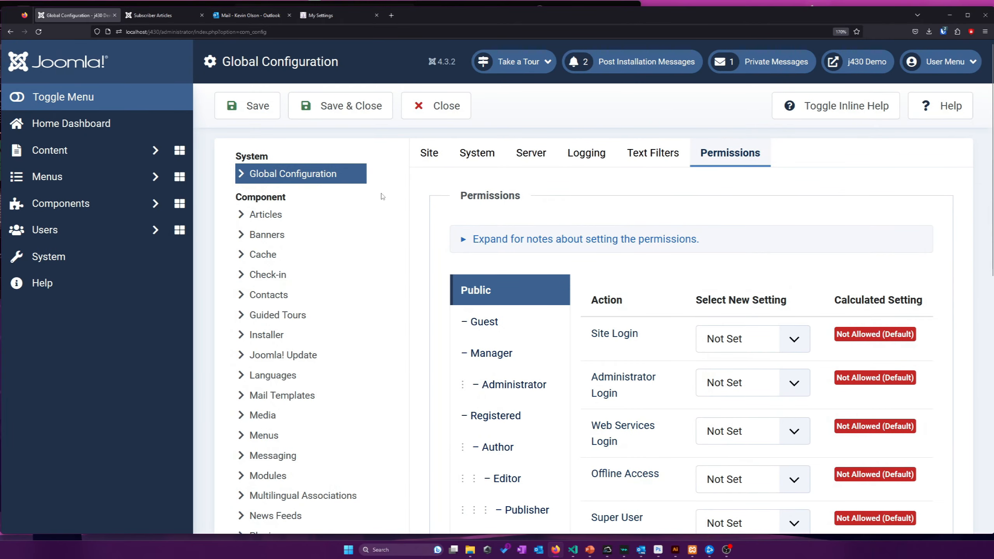
scroll(352, 219, down, 10)
scroll(321, 292, up, 10)
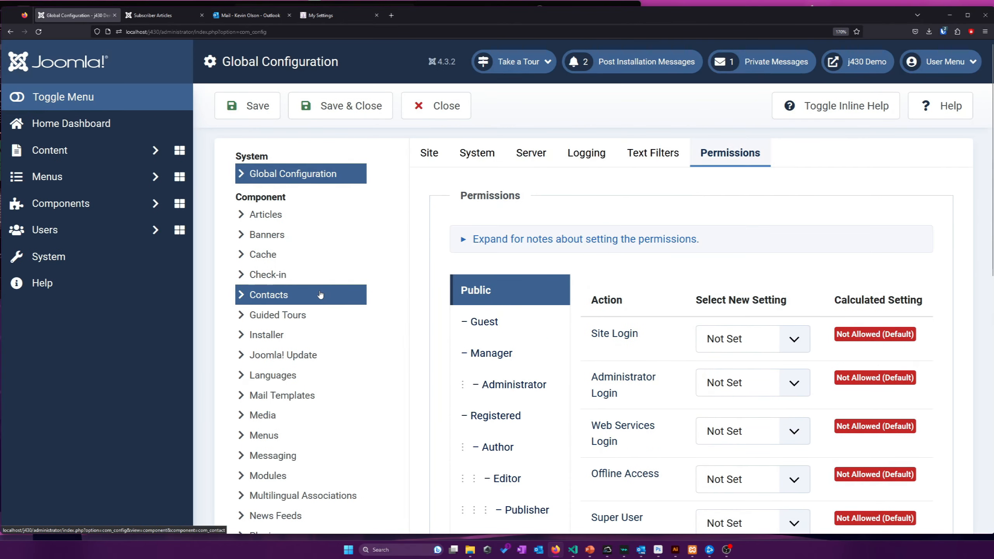
scroll(555, 296, down, 4)
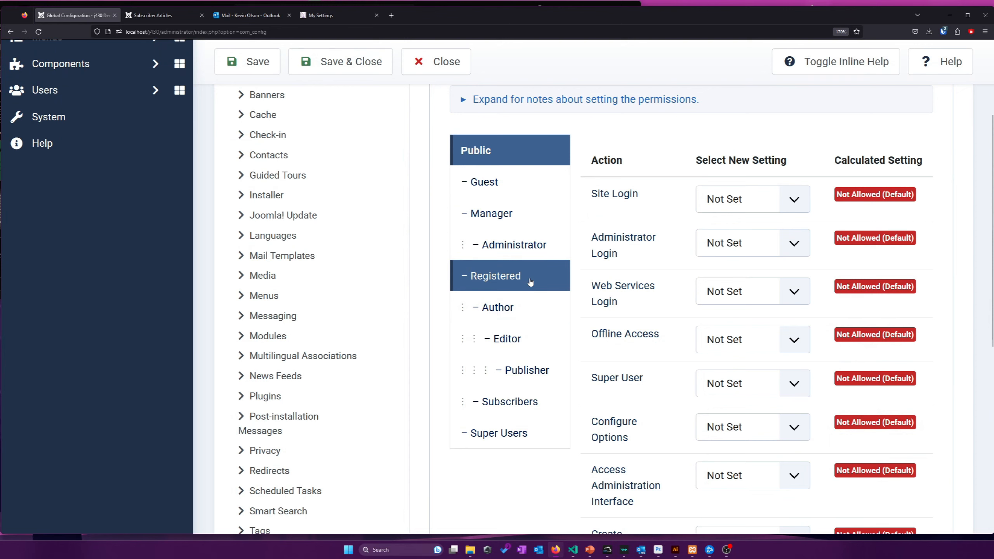
scroll(549, 294, down, 4)
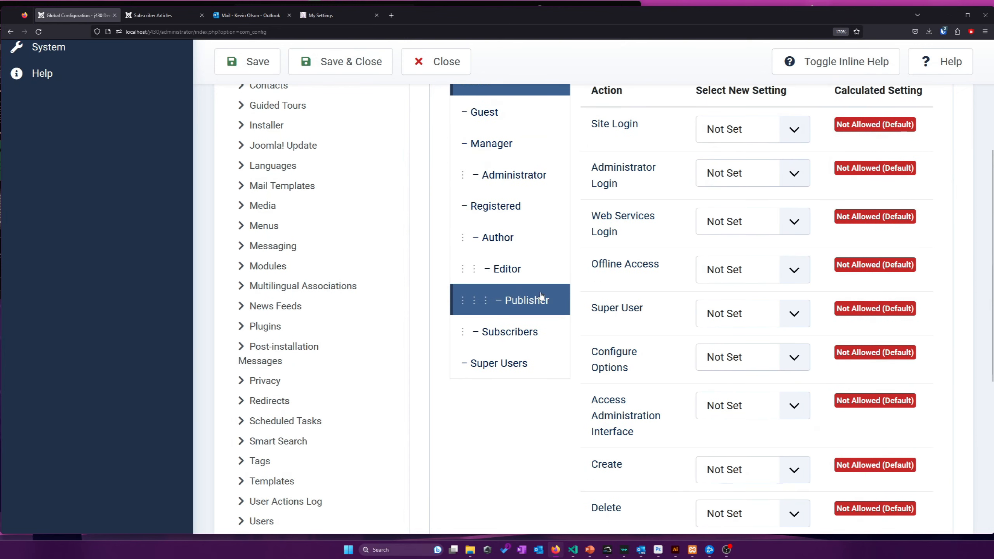
scroll(583, 290, up, 4)
scroll(599, 267, down, 2)
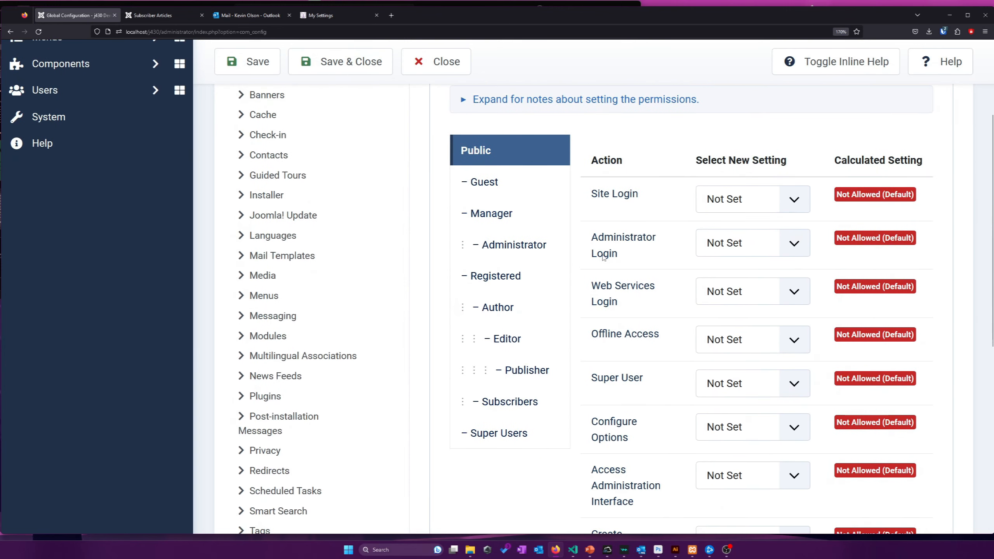
scroll(603, 257, down, 6)
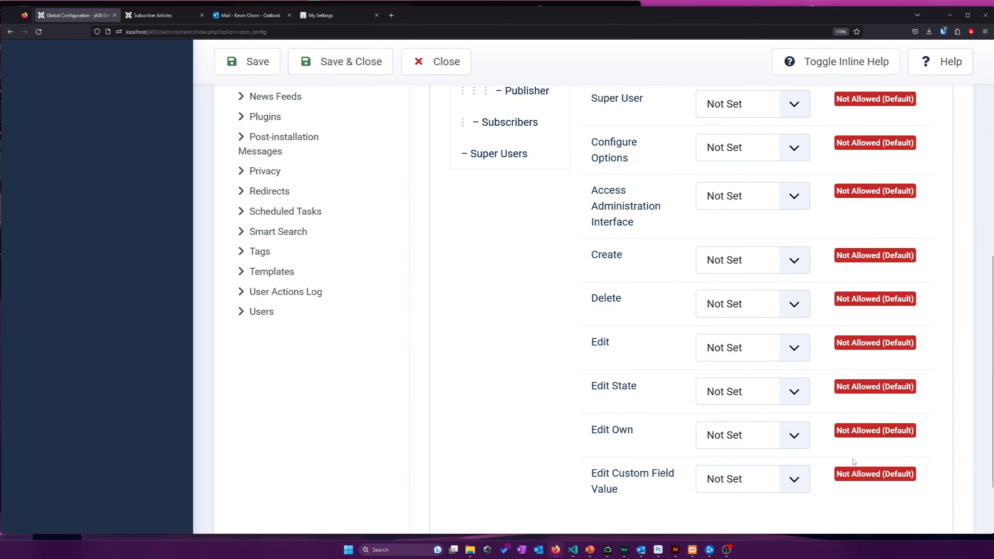
scroll(813, 360, up, 6)
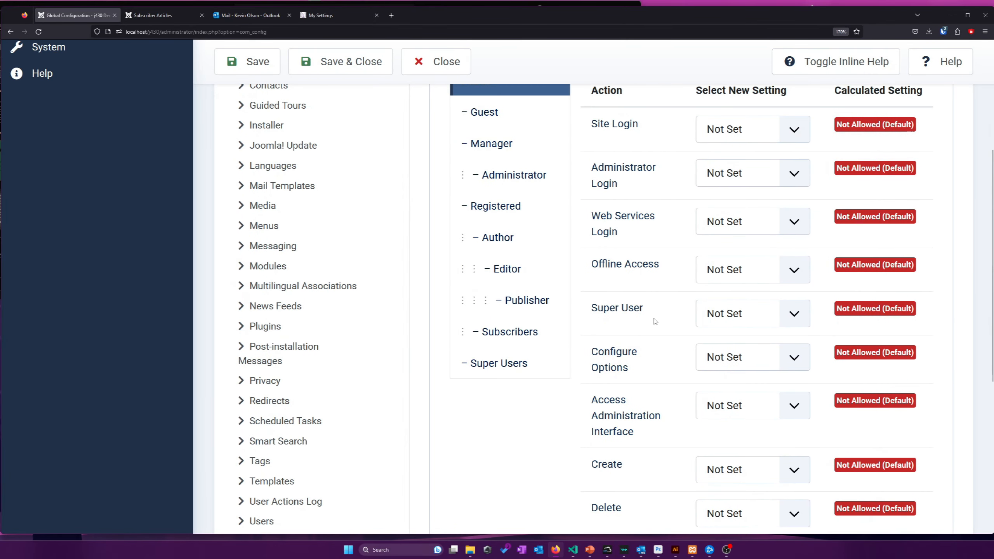
scroll(655, 321, up, 2)
Compare Super Users, Registered, Guest and Author permissions, highlighting the Site and Administrator Login rows
click(554, 419)
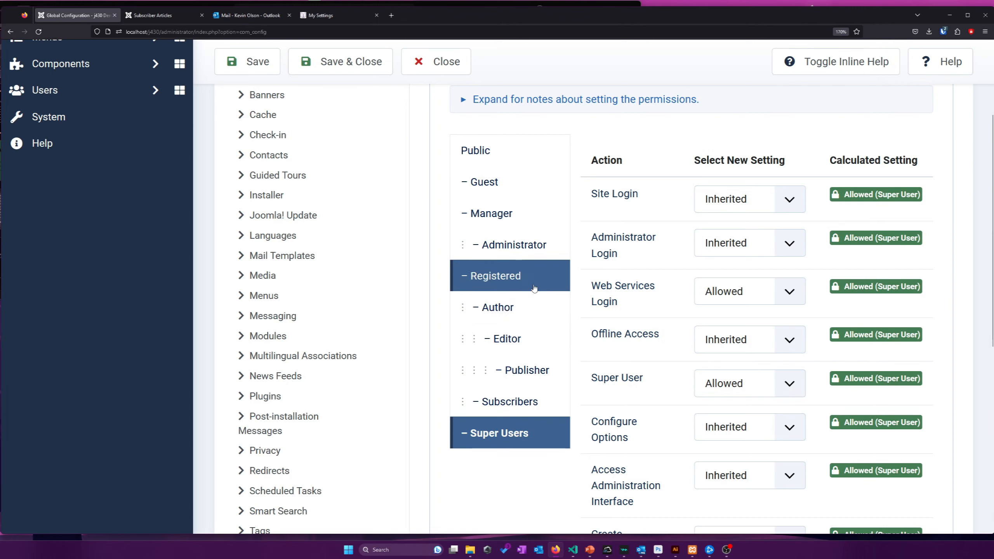
click(535, 287)
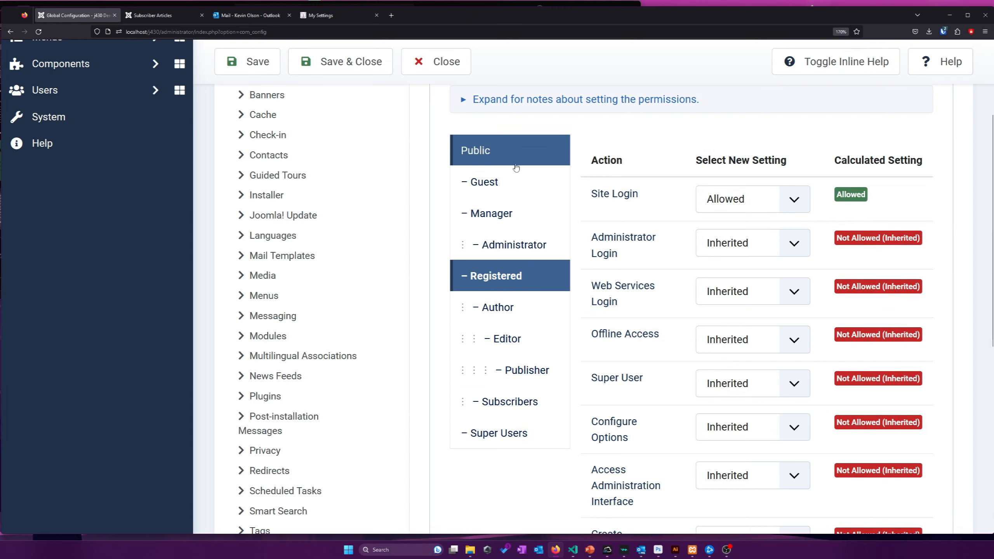
click(509, 182)
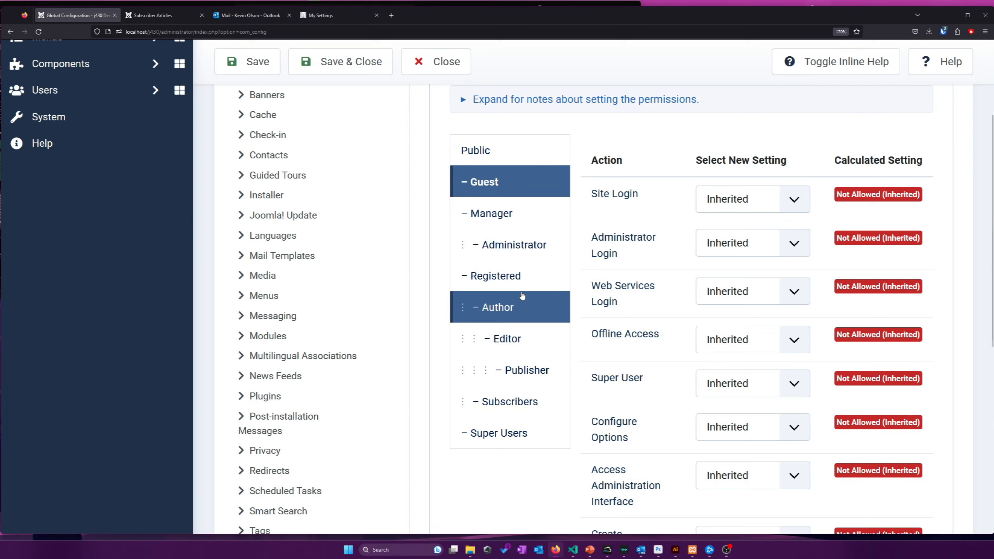
click(523, 298)
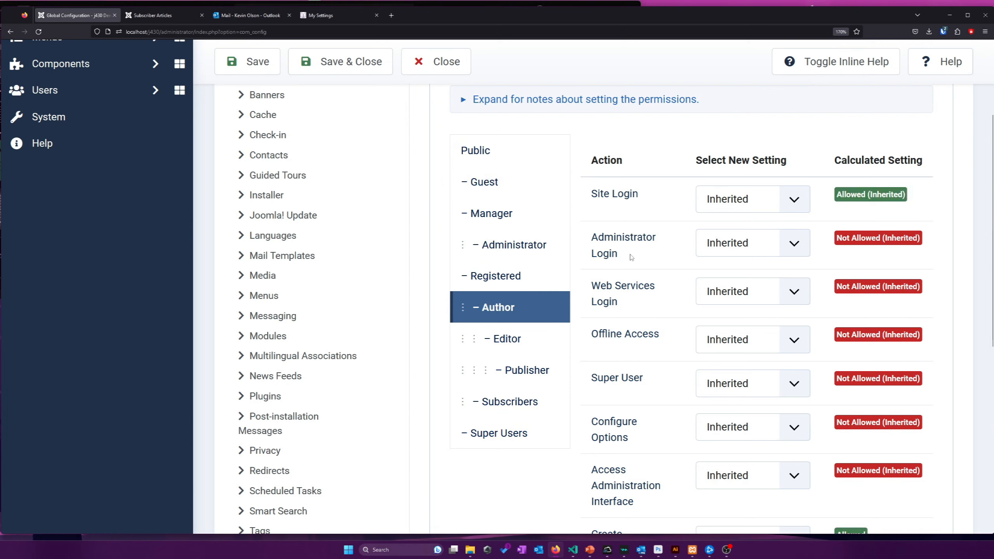
click(509, 277)
drag(670, 259, 580, 243)
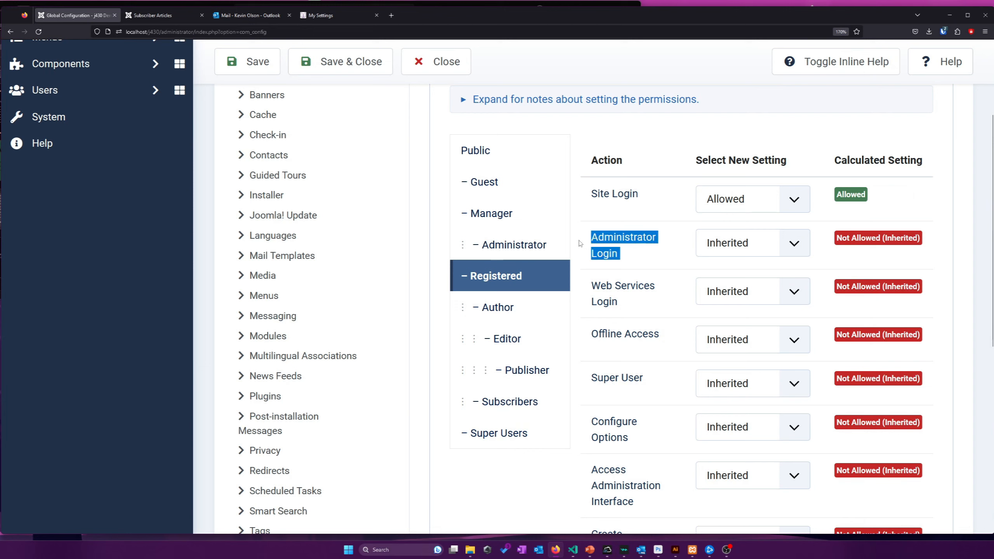
click(601, 253)
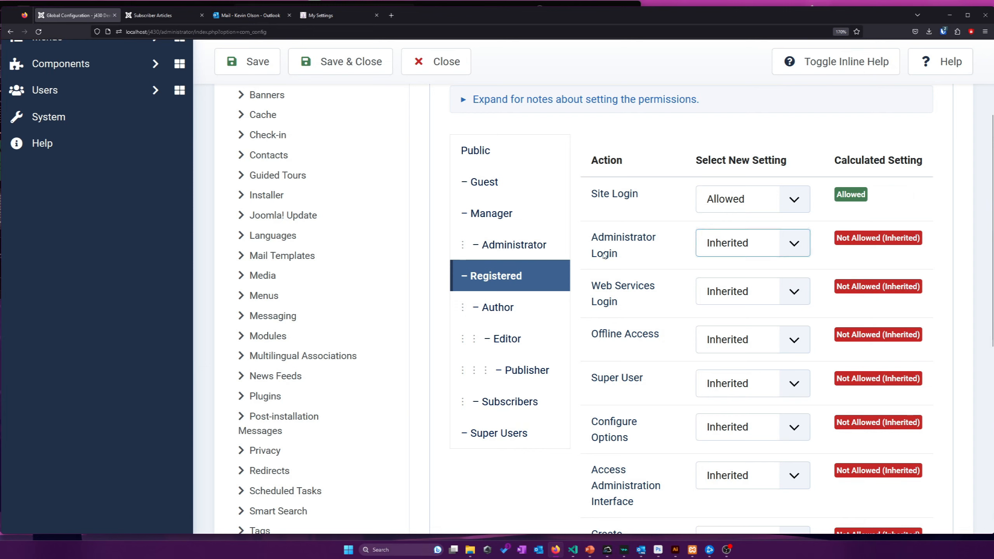
triple_click(599, 239)
double_click(612, 196)
double_click(596, 240)
double_click(605, 254)
click(609, 245)
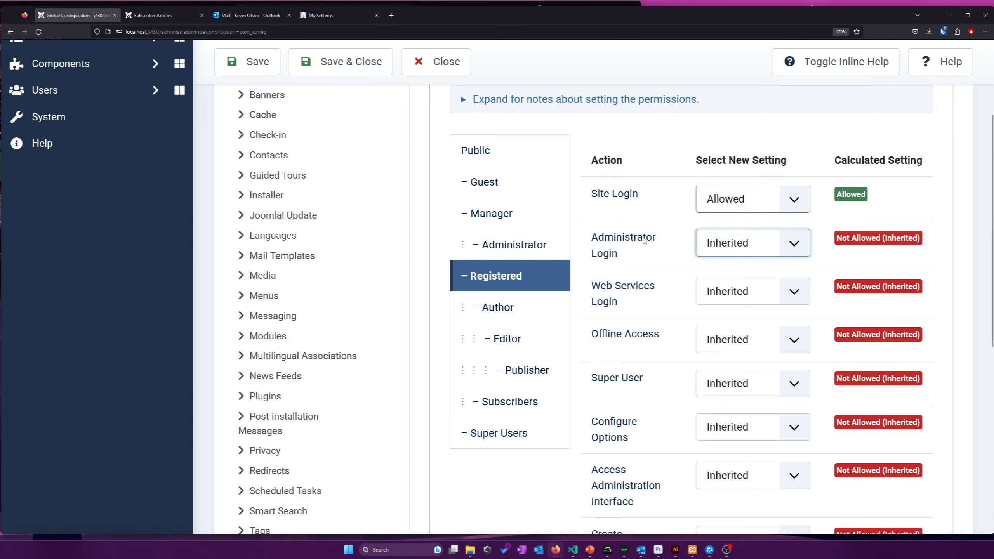
Check the Author, Publisher and Super Users groups' global permissions
click(541, 306)
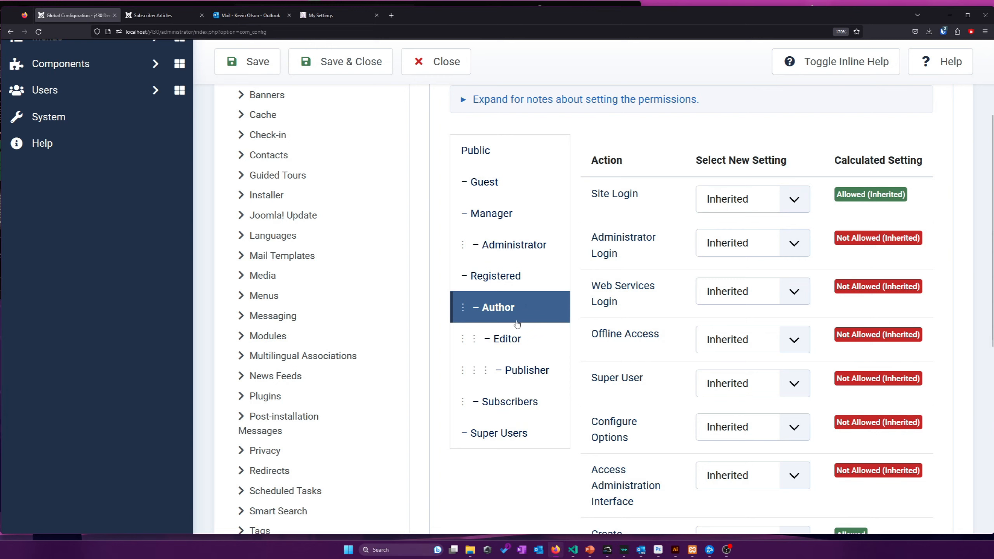
click(527, 368)
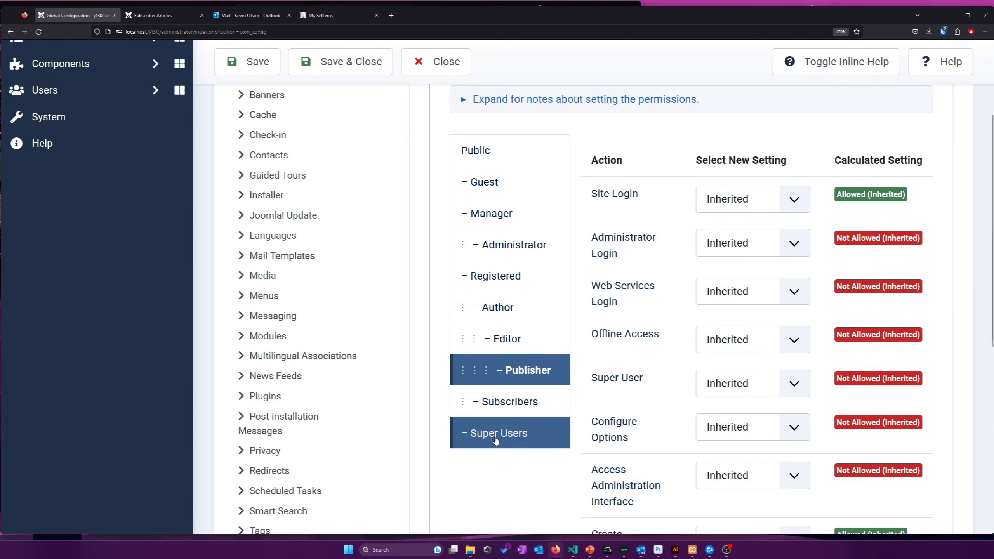
click(494, 435)
scroll(685, 247, down, 8)
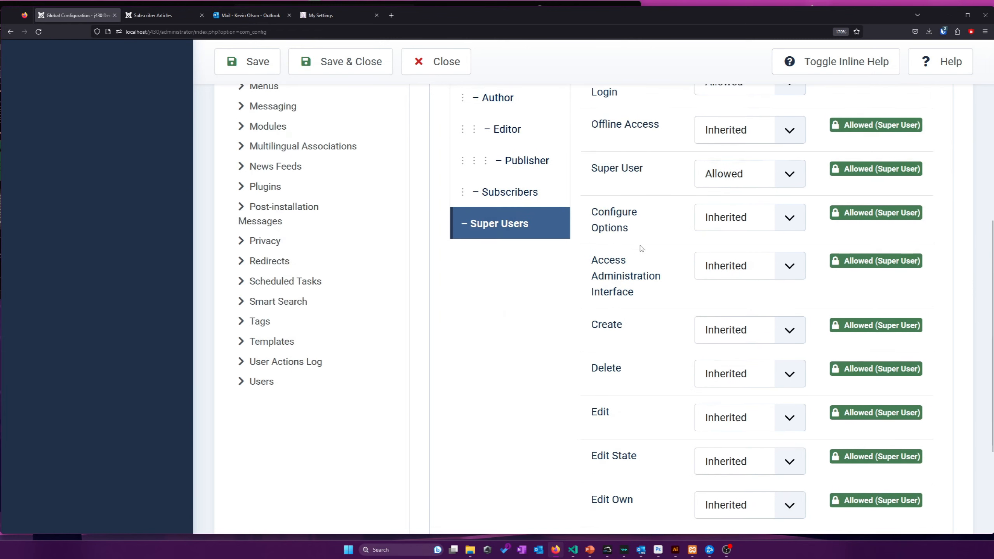
scroll(633, 302, up, 3)
scroll(775, 311, up, 5)
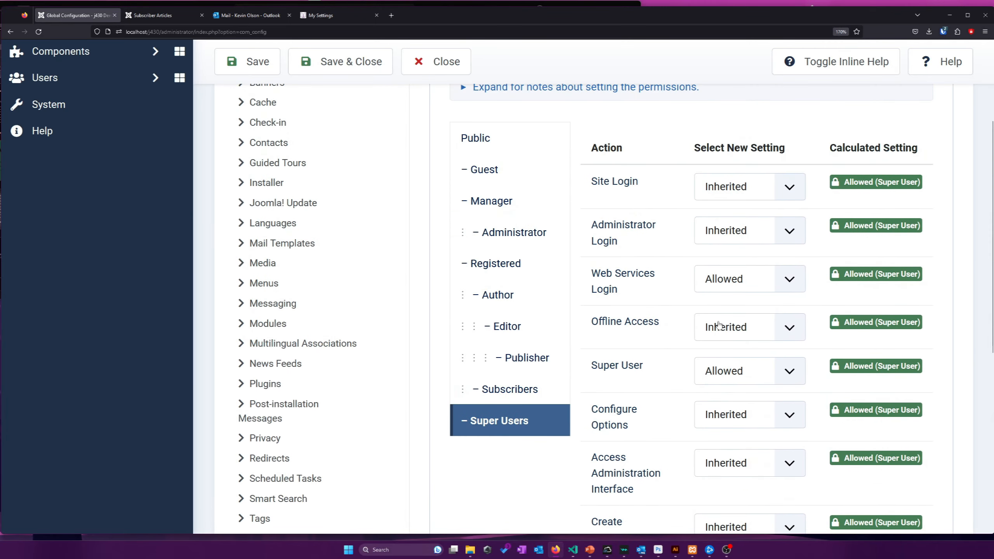
Compare the Subscribers, Registered, Editor and Publisher groups' global permissions
click(516, 386)
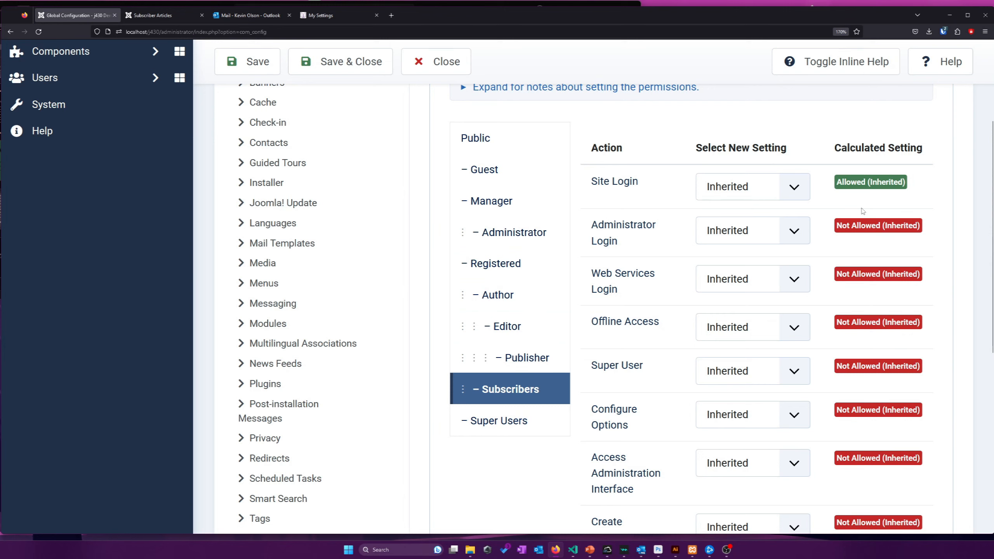
click(531, 273)
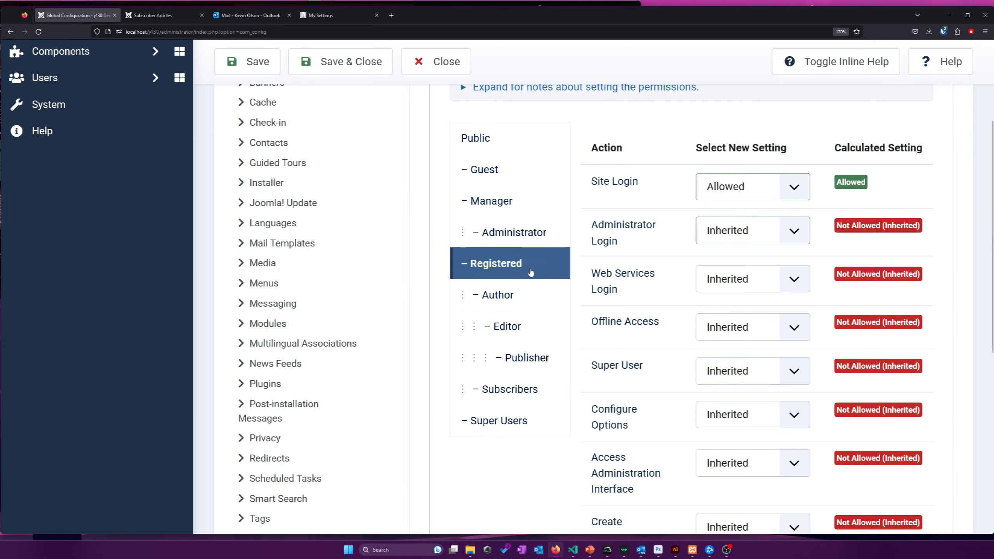
click(516, 389)
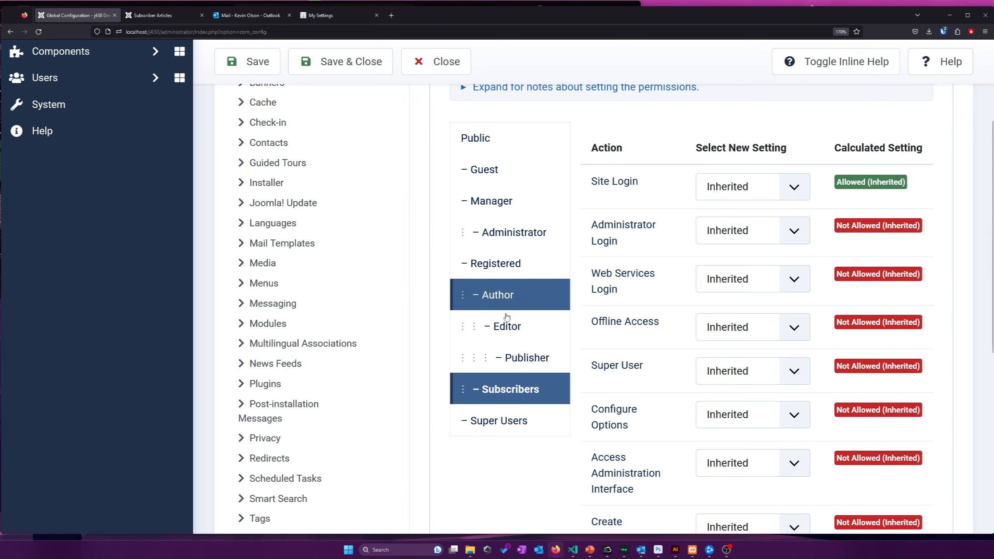
click(511, 328)
click(525, 358)
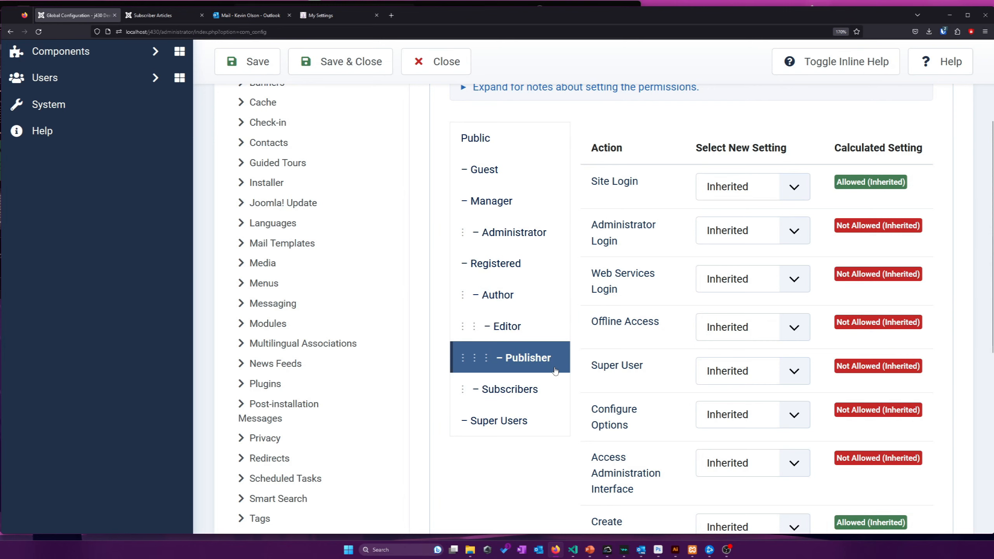
scroll(660, 322, down, 3)
scroll(659, 322, up, 3)
scroll(660, 322, down, 5)
scroll(655, 318, up, 3)
scroll(655, 318, up, 1)
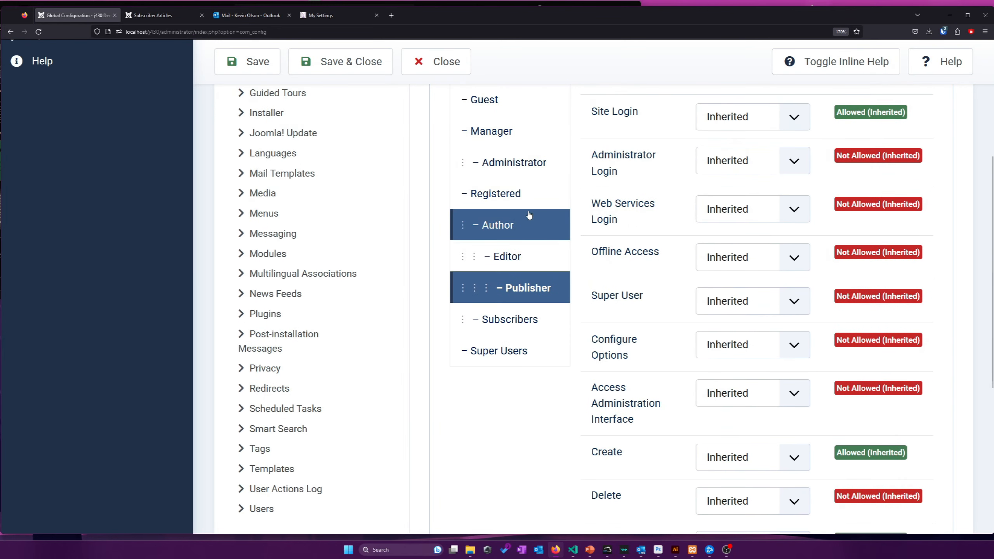
Check Registered and Author permissions, highlighting the Author group's Allowed Create action
click(534, 200)
scroll(593, 210, up, 3)
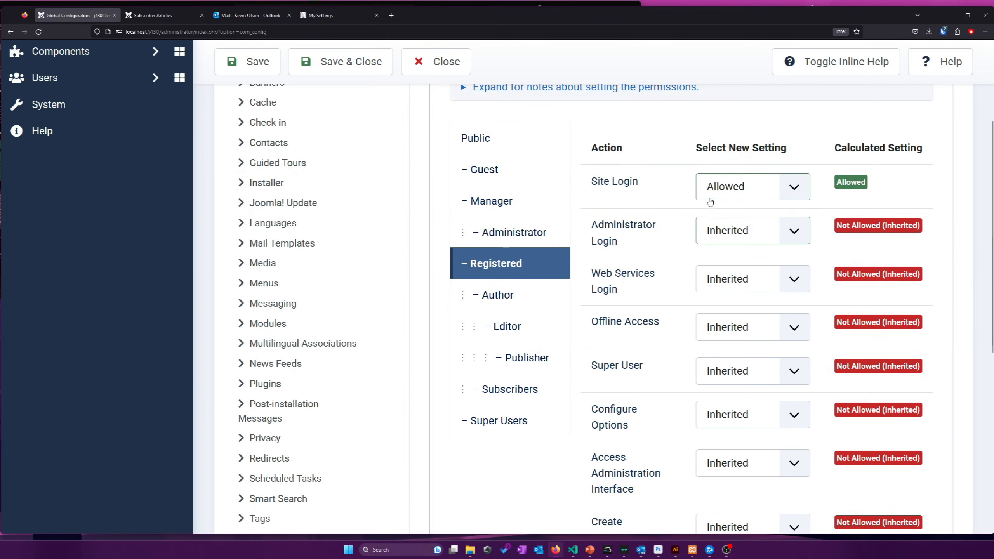
scroll(689, 217, down, 12)
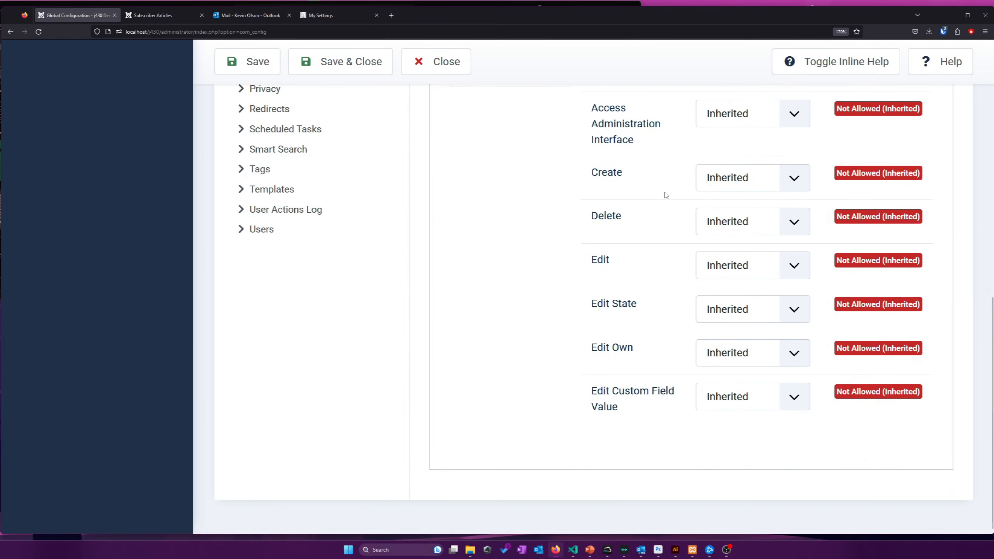
scroll(657, 280, up, 6)
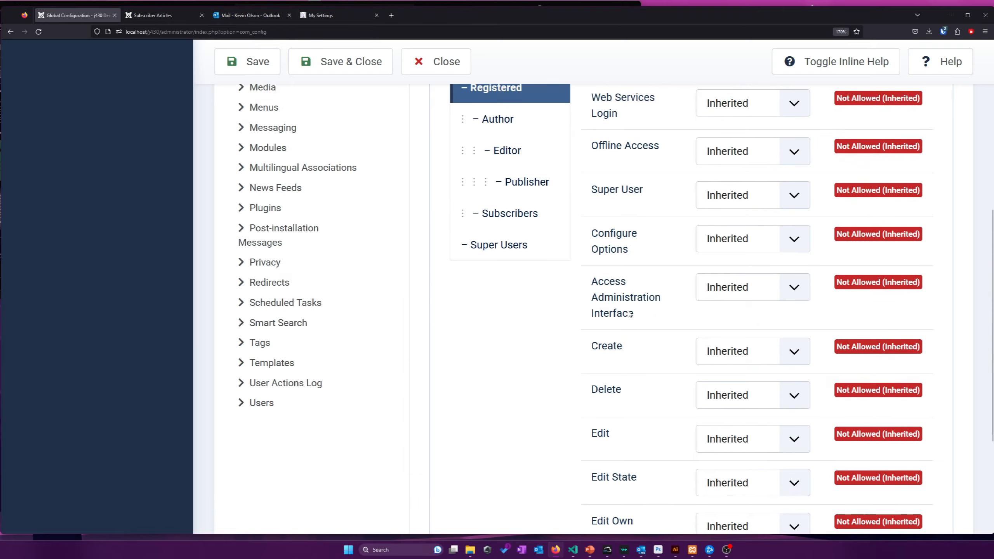
scroll(630, 313, up, 1)
click(511, 160)
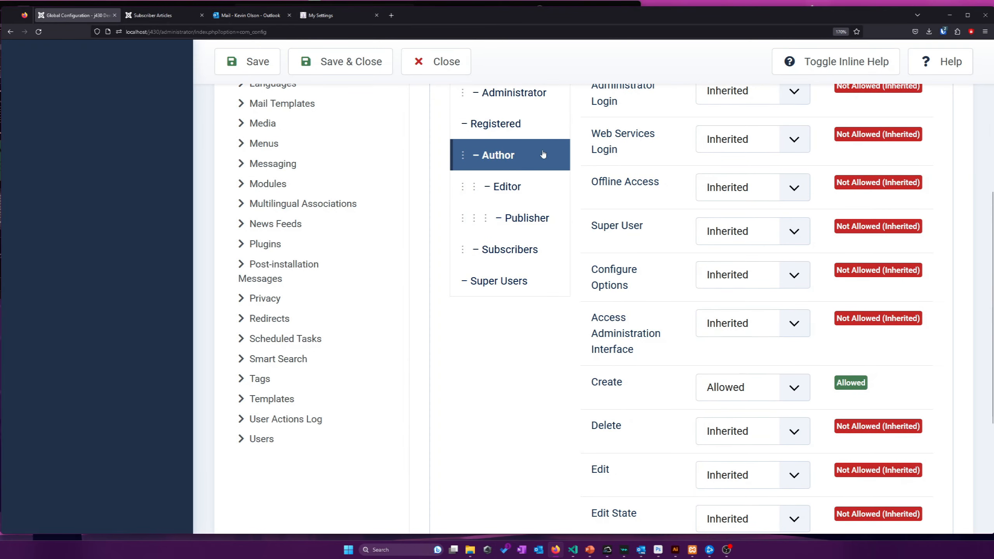
scroll(766, 302, up, 4)
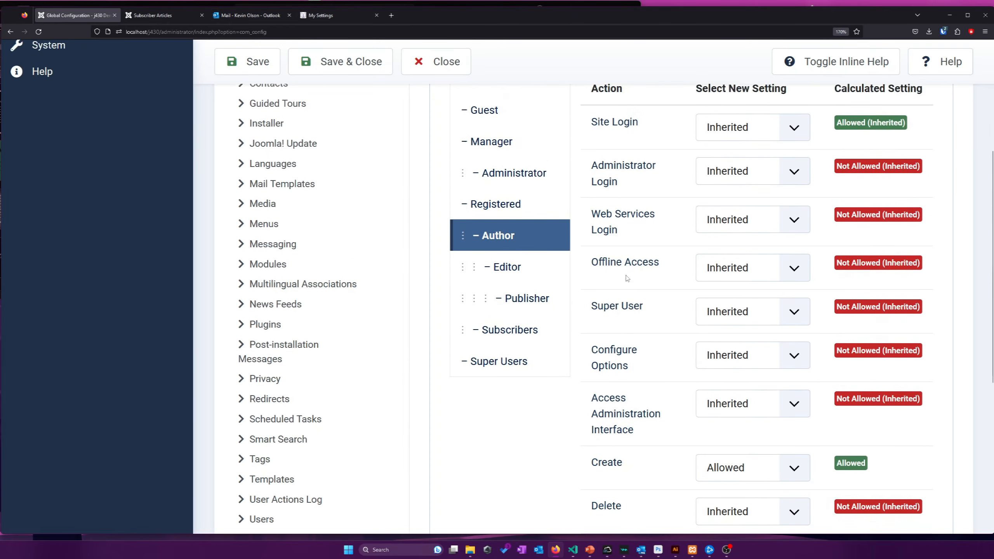
scroll(656, 400, down, 4)
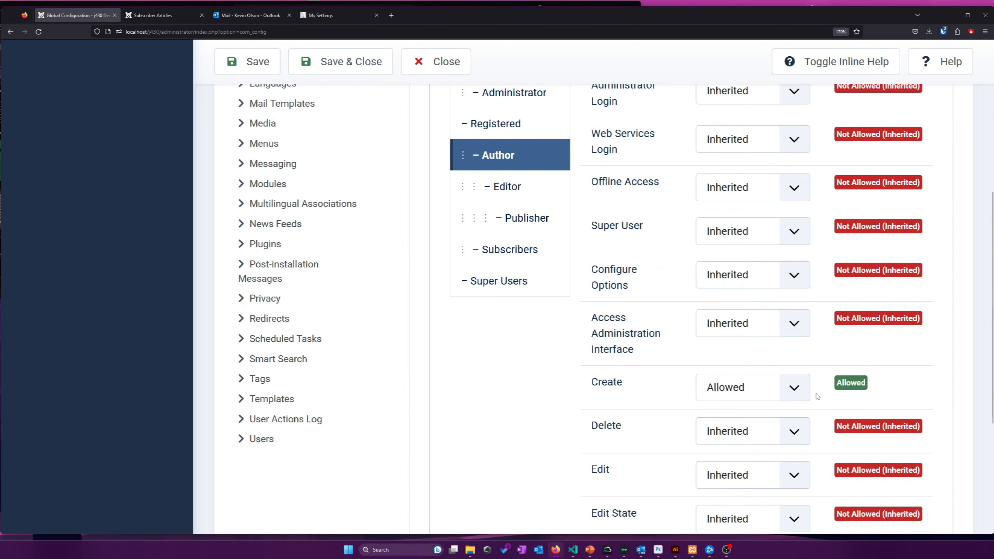
drag(581, 395, 874, 391)
click(811, 397)
drag(583, 385, 655, 385)
click(654, 385)
scroll(650, 382, down, 2)
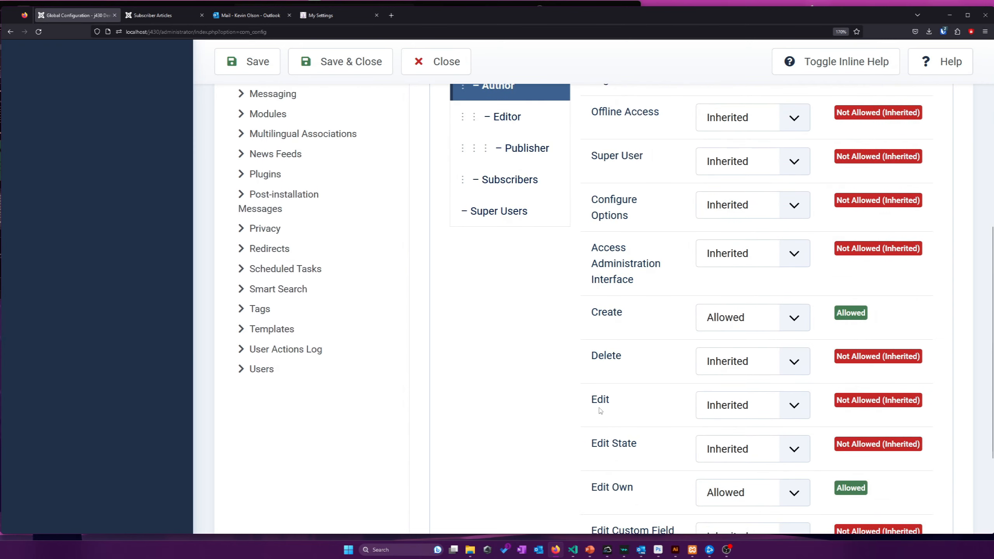
scroll(626, 461, down, 2)
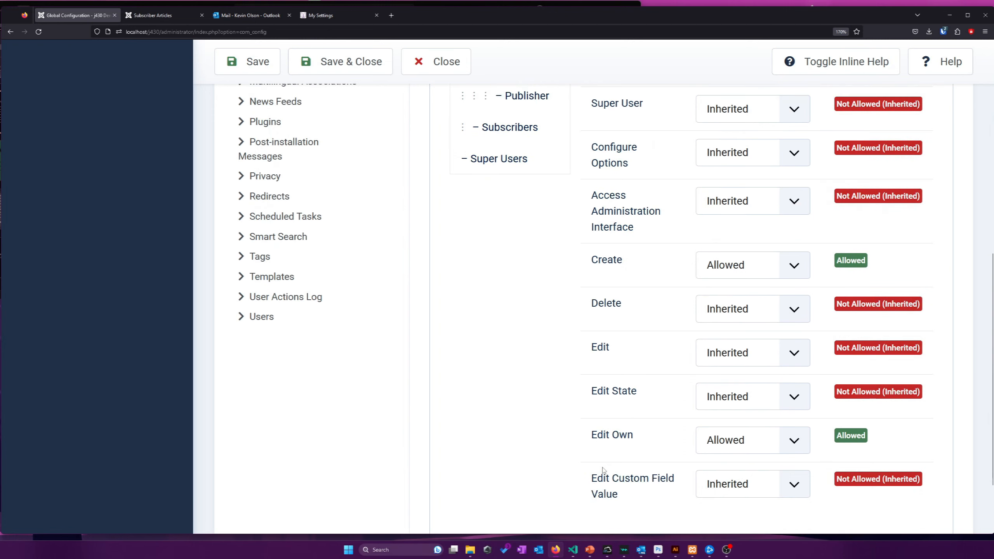
scroll(614, 415, up, 6)
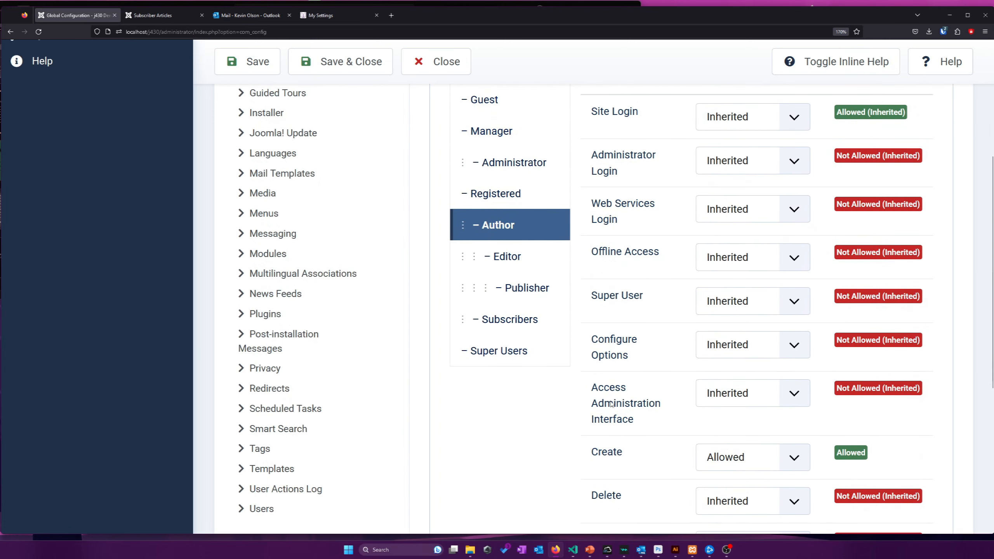
Scroll through the Editor group's global permissions
click(527, 258)
scroll(594, 277, down, 2)
scroll(611, 280, down, 2)
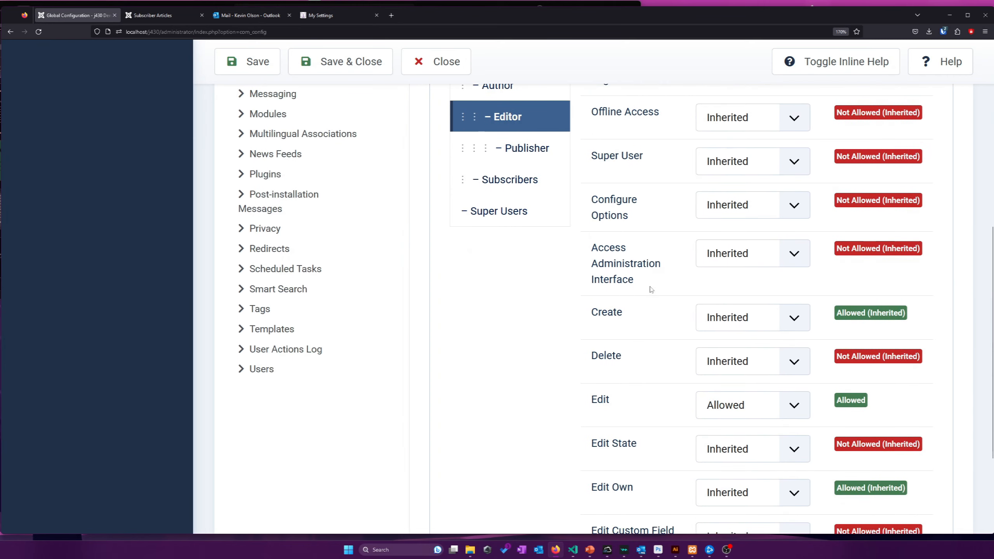
scroll(697, 313, up, 2)
scroll(701, 325, down, 2)
scroll(517, 200, up, 3)
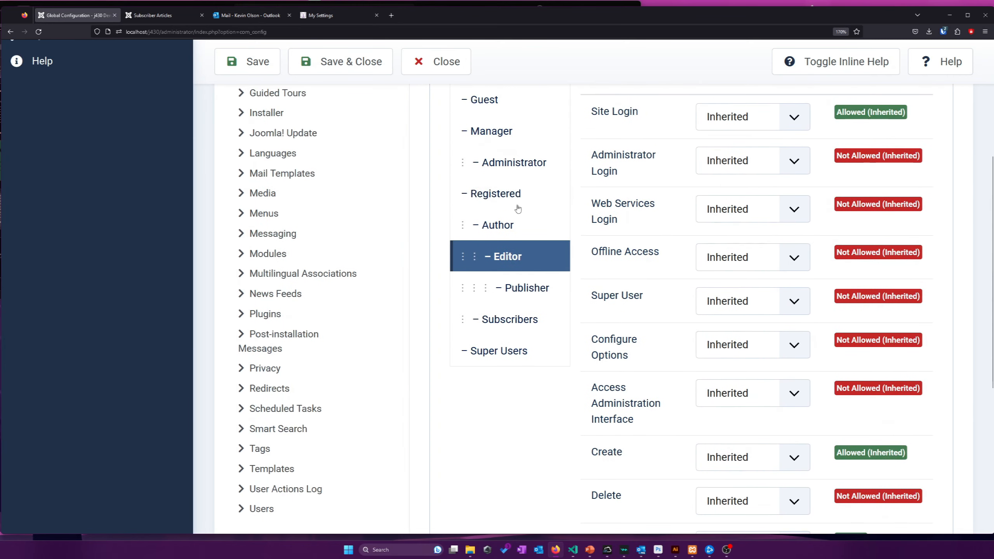
scroll(541, 235, down, 4)
scroll(877, 325, down, 2)
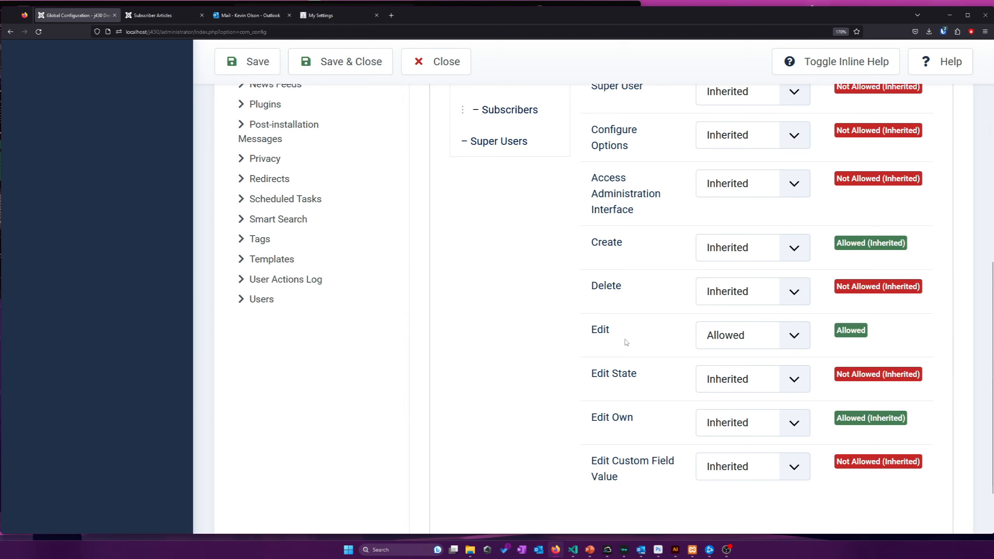
scroll(626, 343, up, 2)
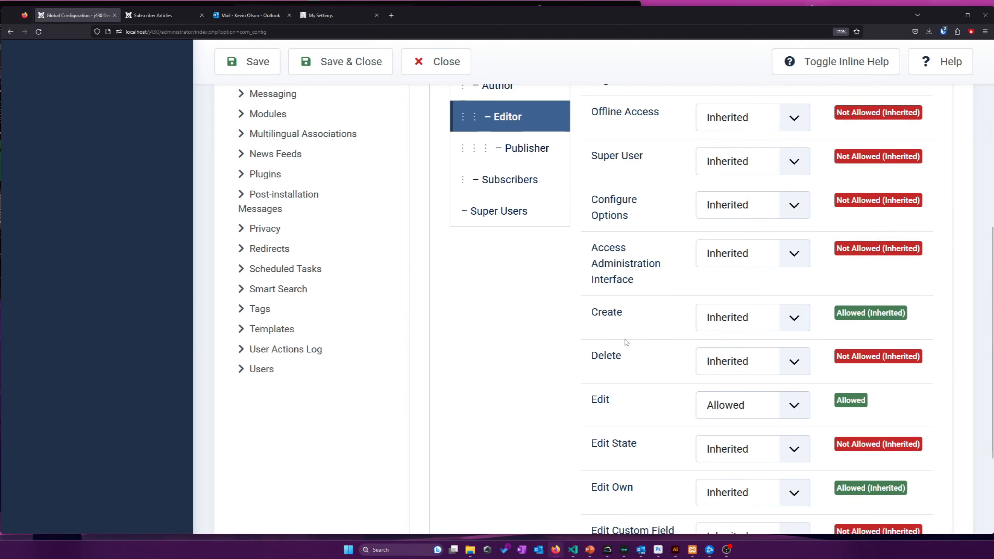
Select the Publisher group and highlight its Edit State action, set to Allowed
click(556, 147)
scroll(707, 220, down, 4)
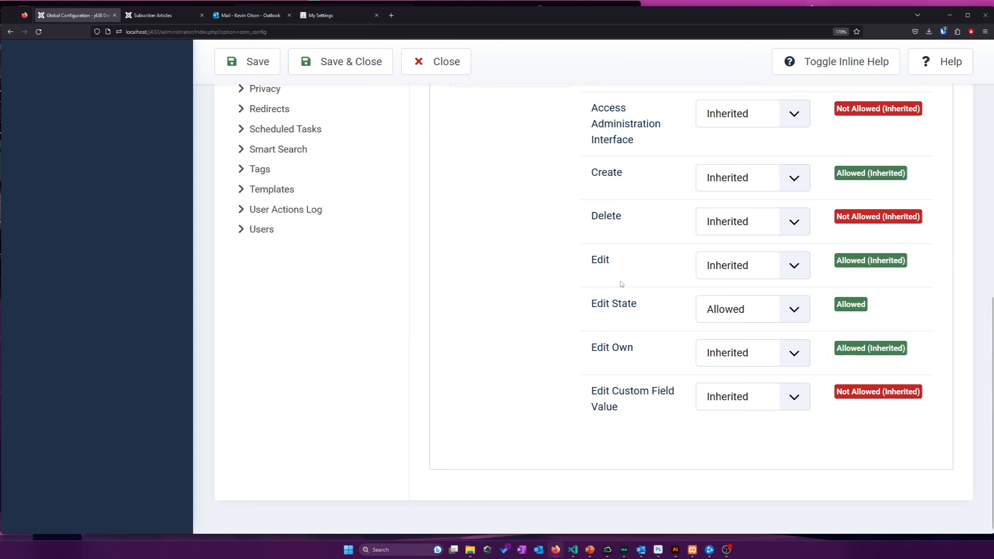
mouse_move(649, 310)
mouse_down()
mouse_move(588, 309)
mouse_move(660, 309)
mouse_move(580, 301)
mouse_move(647, 313)
mouse_up()
click(589, 308)
drag(648, 314, 609, 308)
double_click(614, 310)
double_click(606, 311)
click(631, 307)
double_click(623, 306)
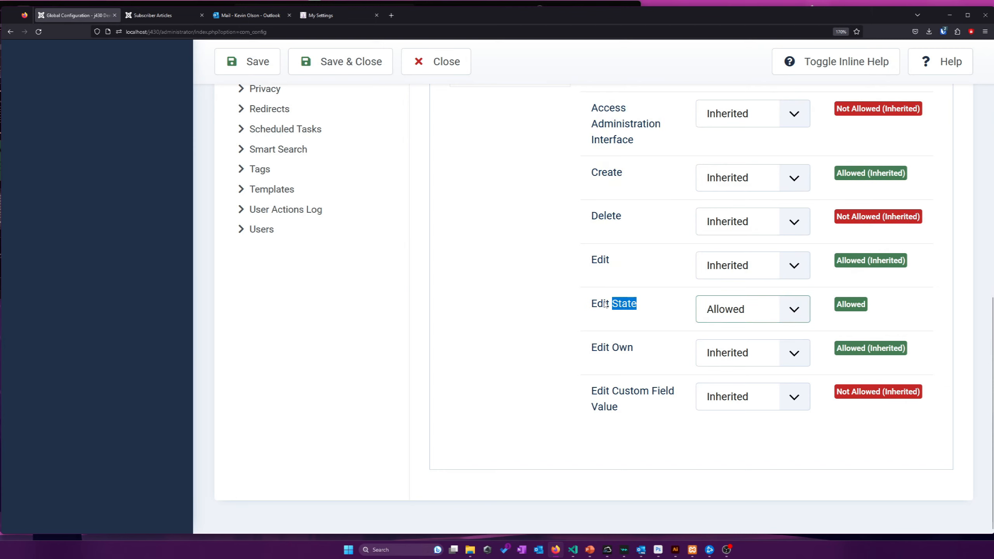
click(606, 306)
Go to the Banners component options
scroll(592, 307, up, 5)
scroll(592, 307, up, 1)
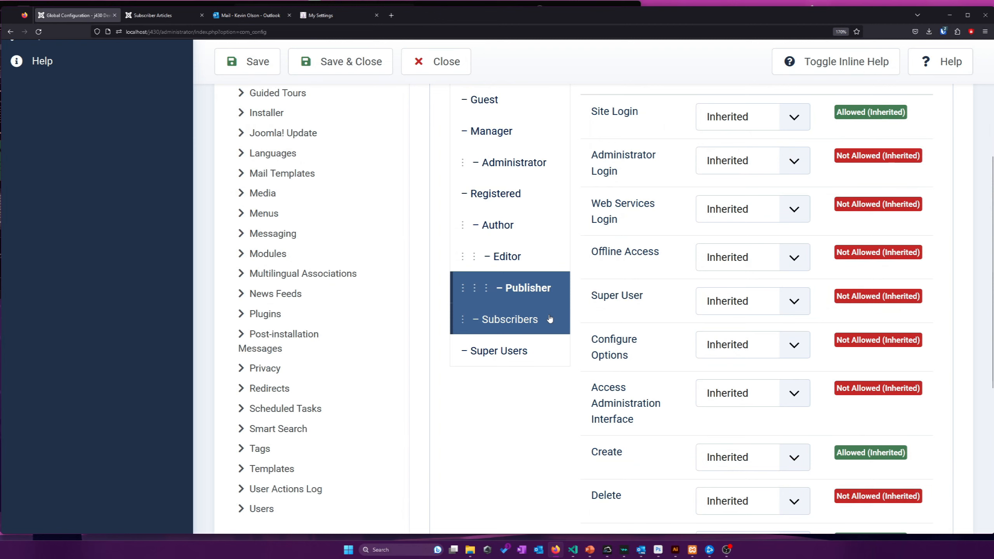
scroll(550, 320, up, 3)
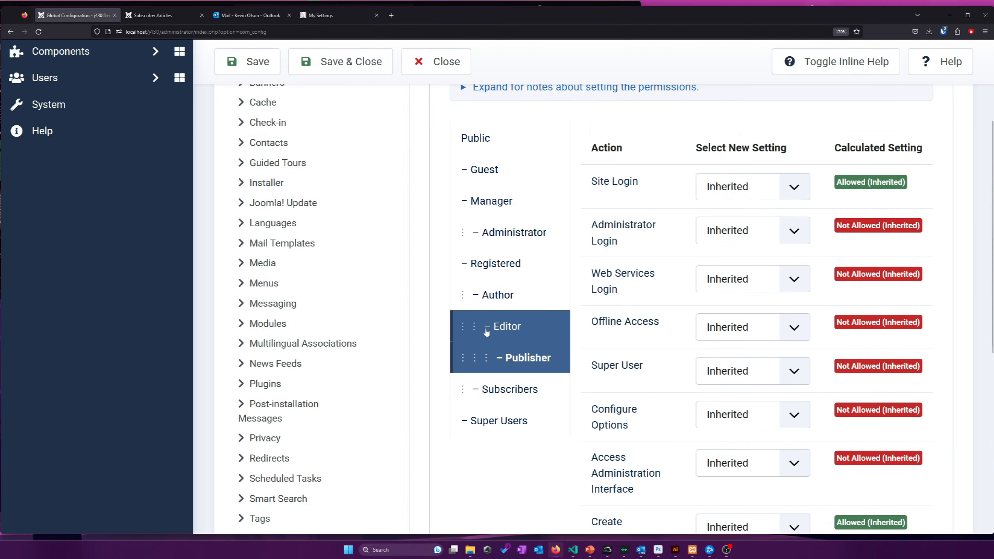
scroll(449, 319, up, 2)
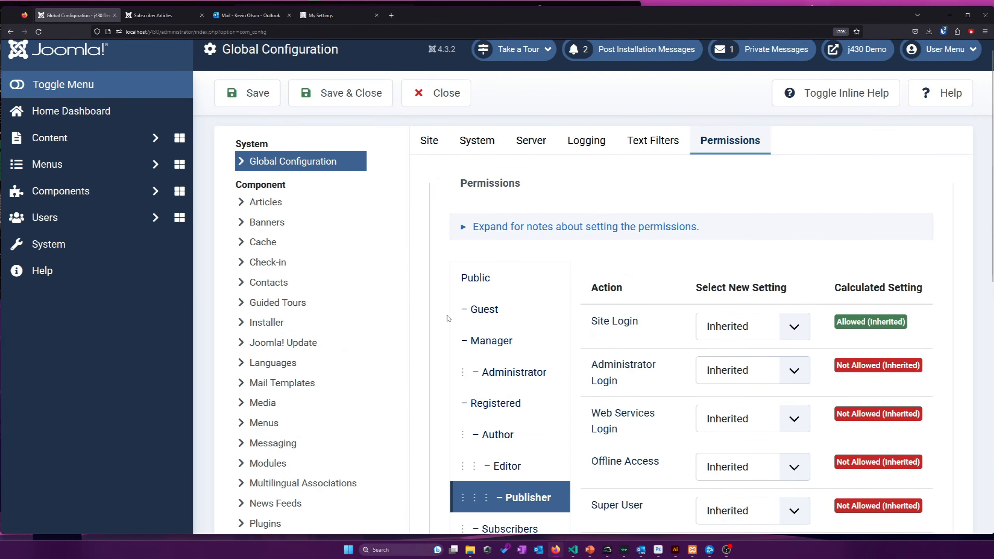
scroll(326, 238, down, 1)
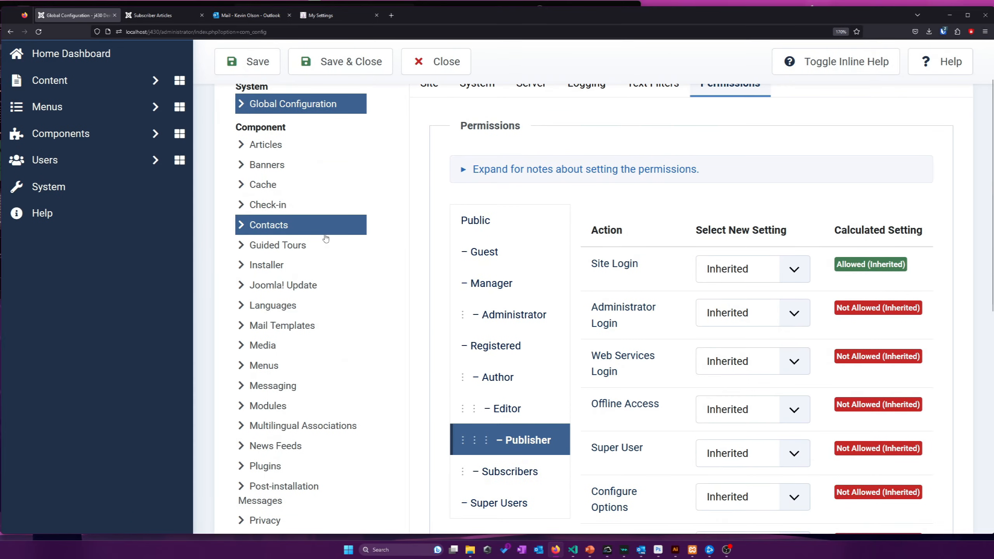
click(314, 173)
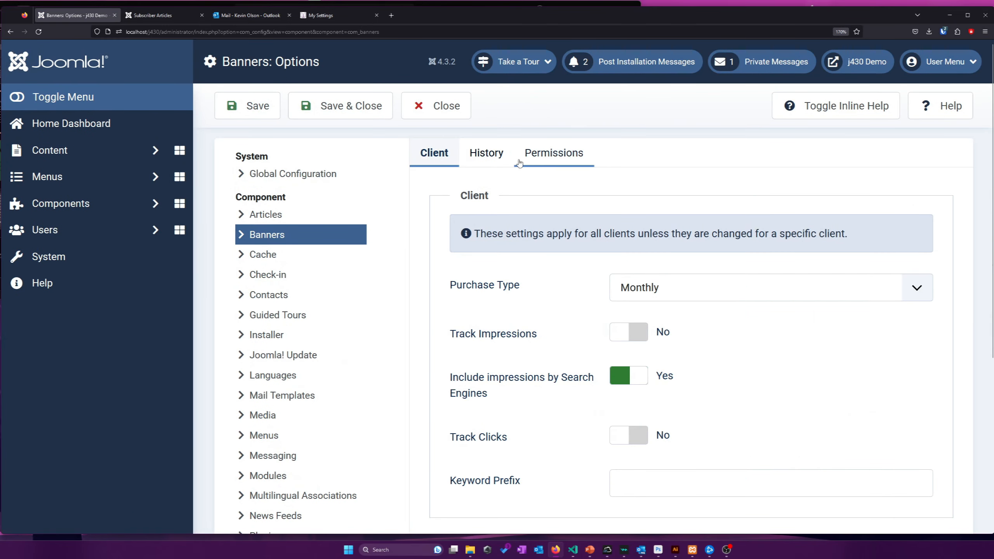
Review the Banners permissions, including the Administrator group's settings
click(533, 161)
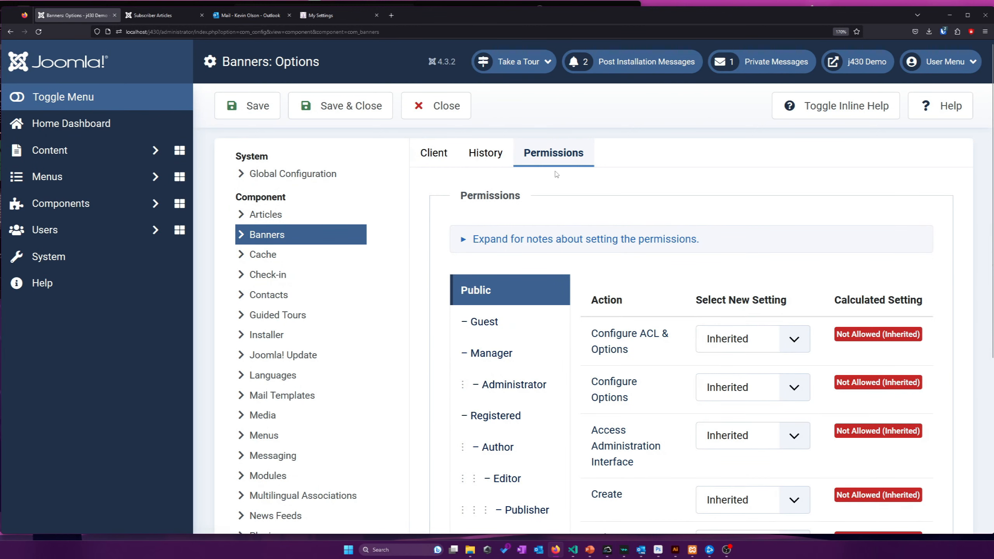
scroll(591, 211, down, 3)
scroll(584, 219, up, 2)
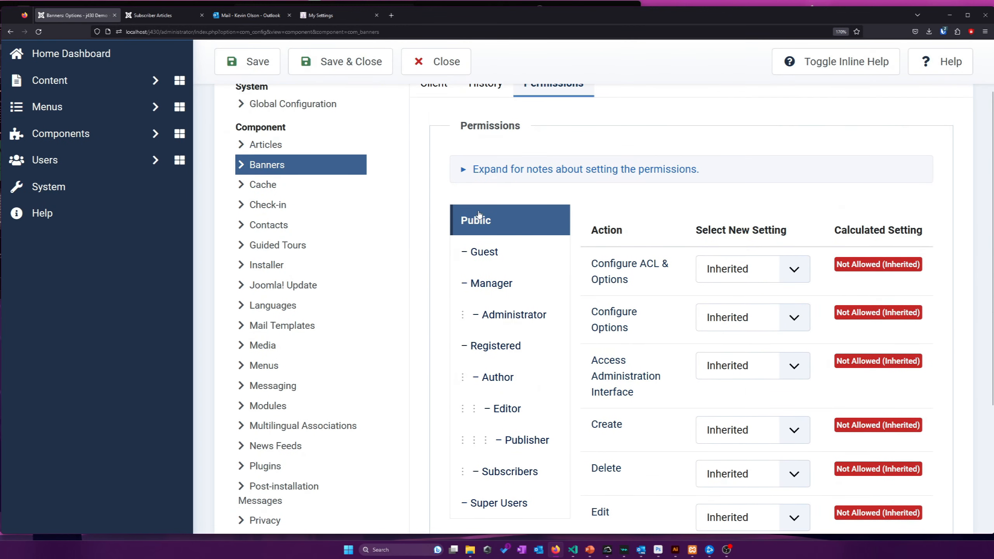
scroll(580, 223, down, 1)
scroll(580, 223, down, 1)
scroll(421, 188, up, 4)
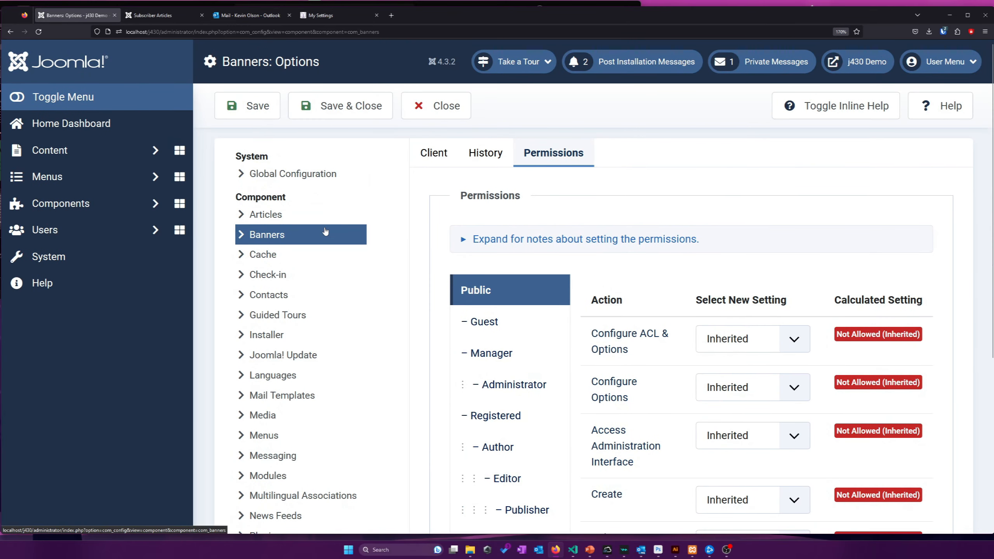
scroll(349, 230, down, 3)
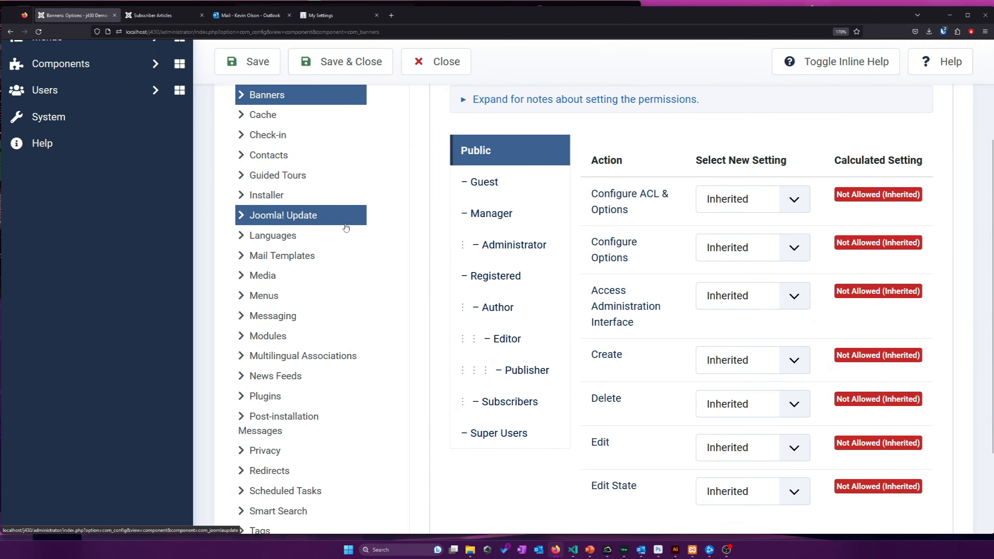
scroll(413, 222, down, 2)
scroll(470, 251, up, 2)
click(489, 258)
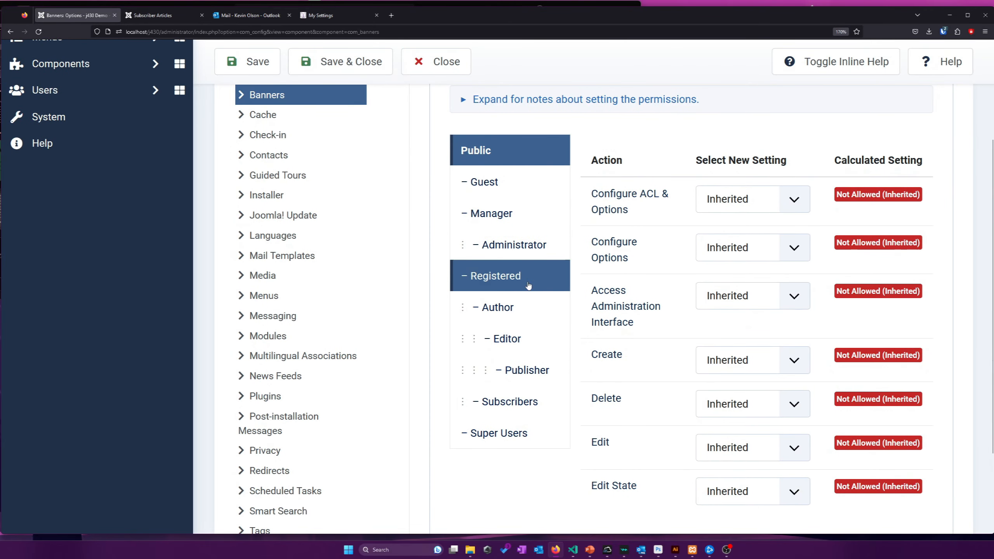
scroll(395, 229, up, 3)
scroll(340, 263, down, 2)
scroll(338, 285, down, 3)
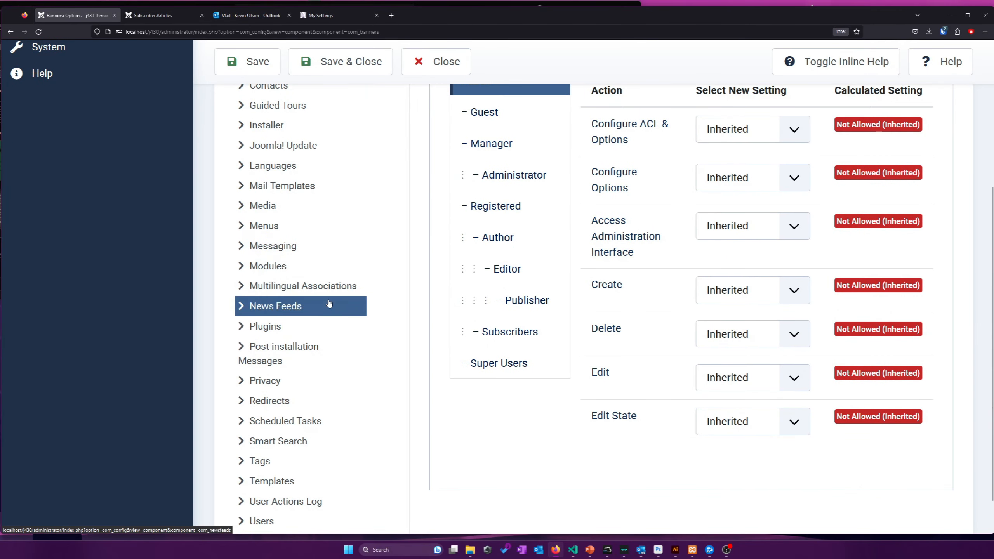
scroll(334, 337, down, 1)
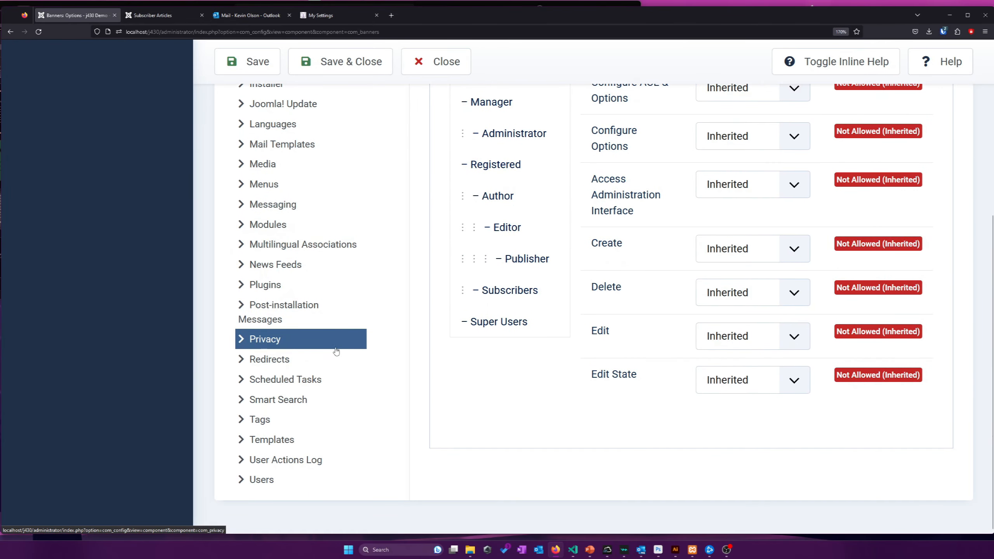
Review the Smart Search component's permission settings
click(306, 404)
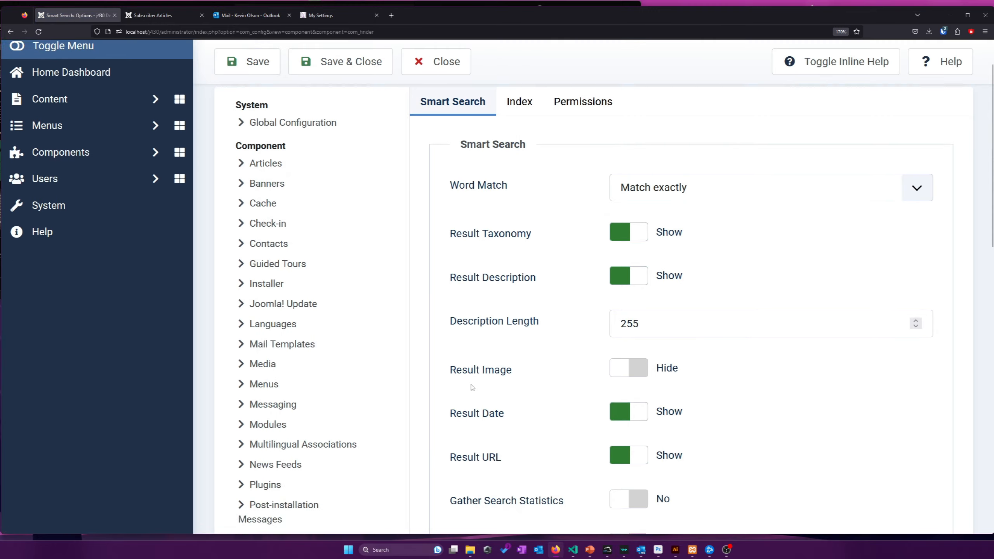
click(571, 151)
scroll(556, 239, down, 3)
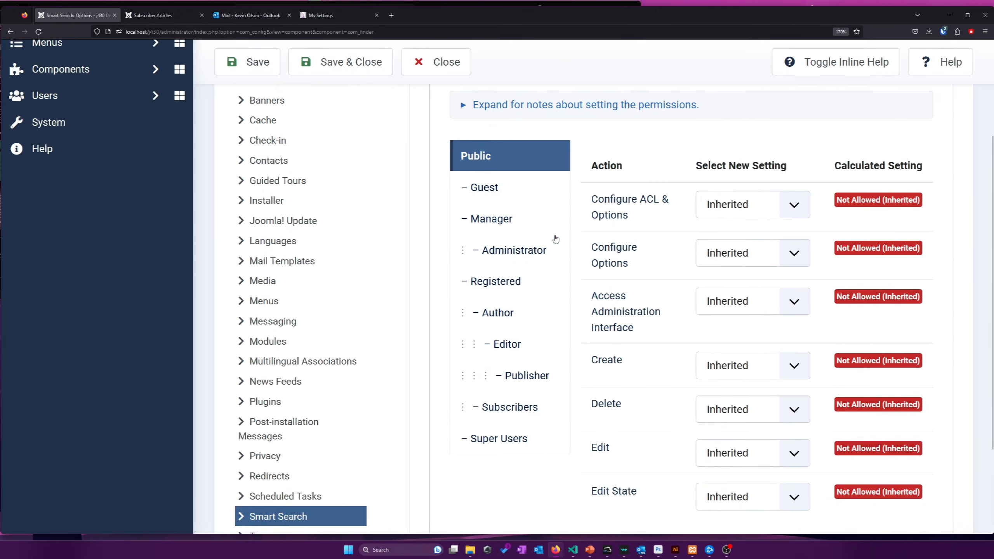
scroll(555, 239, down, 2)
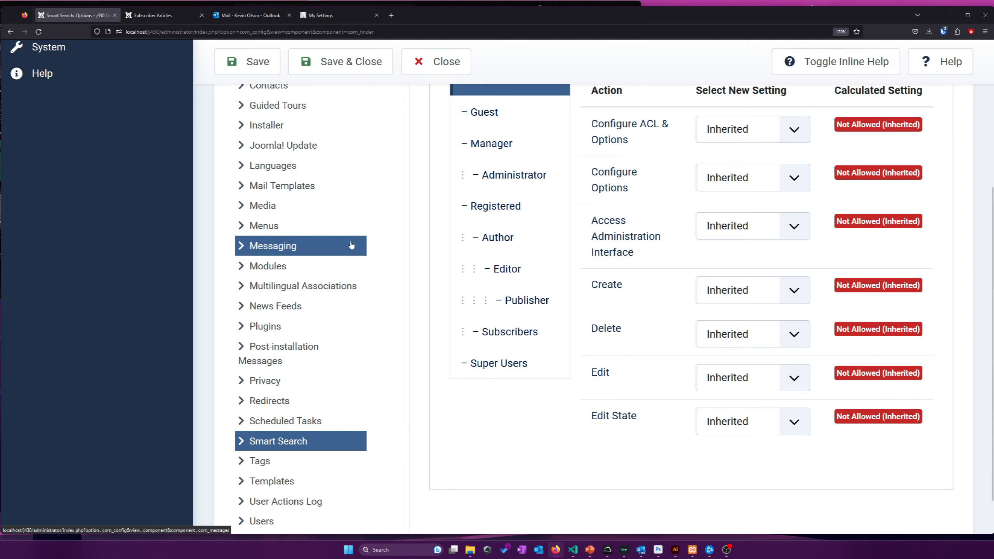
Review the Media permissions, highlighting the rows from Options to Delete
click(338, 218)
click(480, 154)
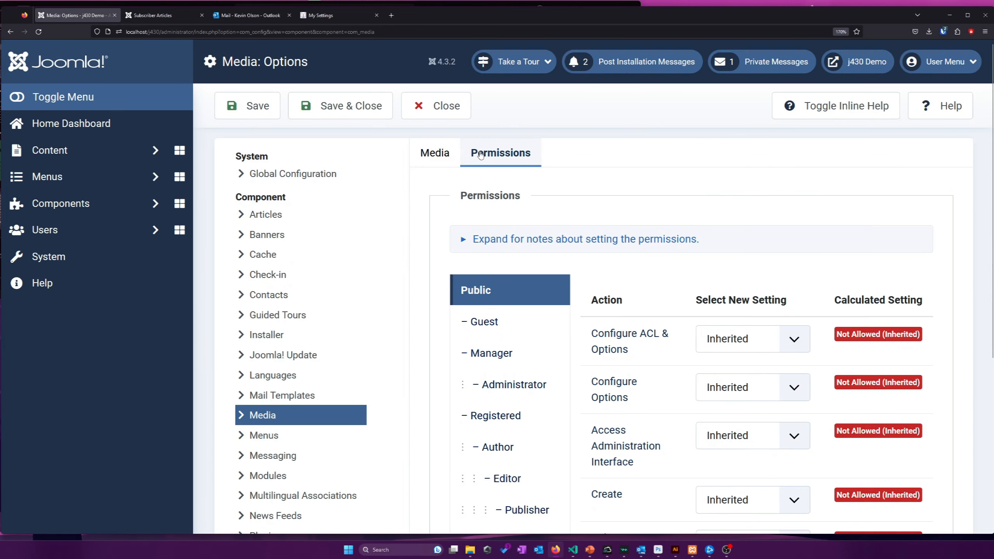
scroll(602, 201, down, 2)
scroll(594, 215, down, 3)
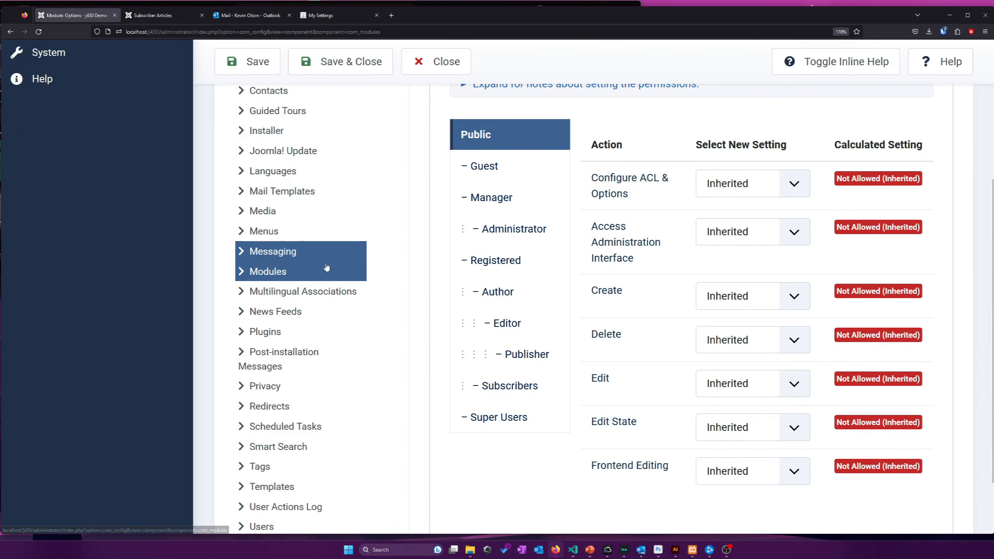
mouse_move(591, 193)
mouse_down()
mouse_move(640, 423)
mouse_move(591, 195)
mouse_up()
Highlight the Frontend Editing permission row in the Modules permissions
click(641, 424)
click(591, 208)
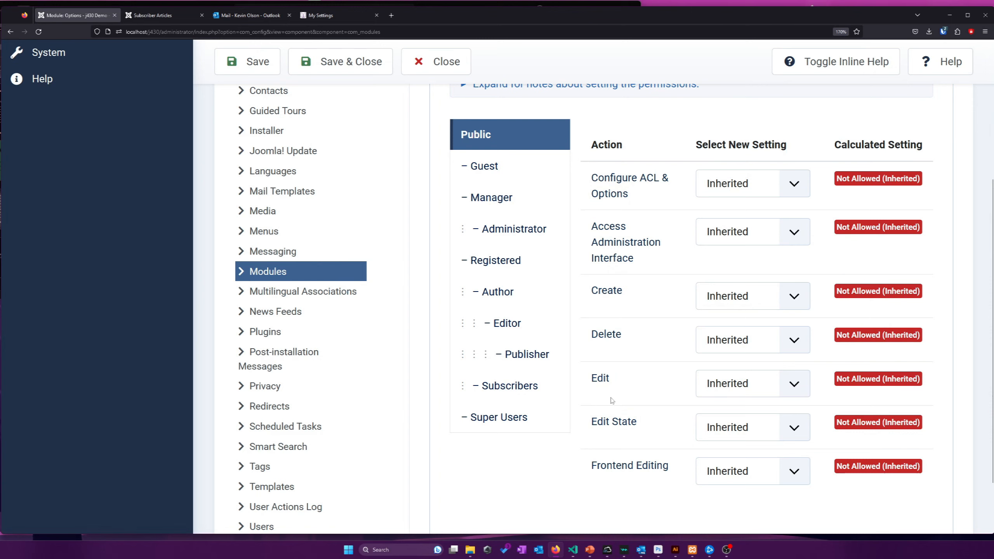
mouse_move(587, 460)
mouse_down()
mouse_move(683, 466)
mouse_move(594, 465)
mouse_up()
click(680, 470)
click(672, 469)
click(586, 470)
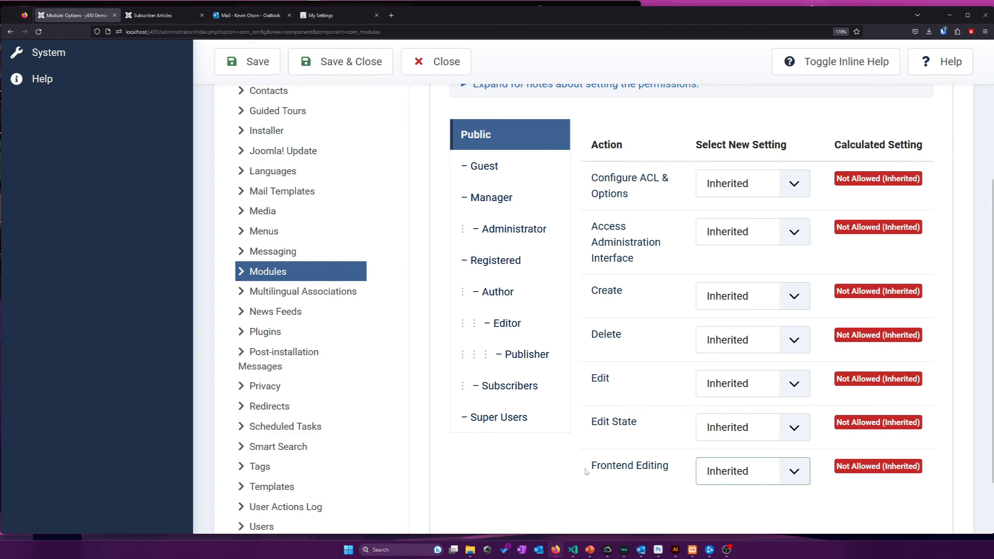
drag(658, 470, 582, 470)
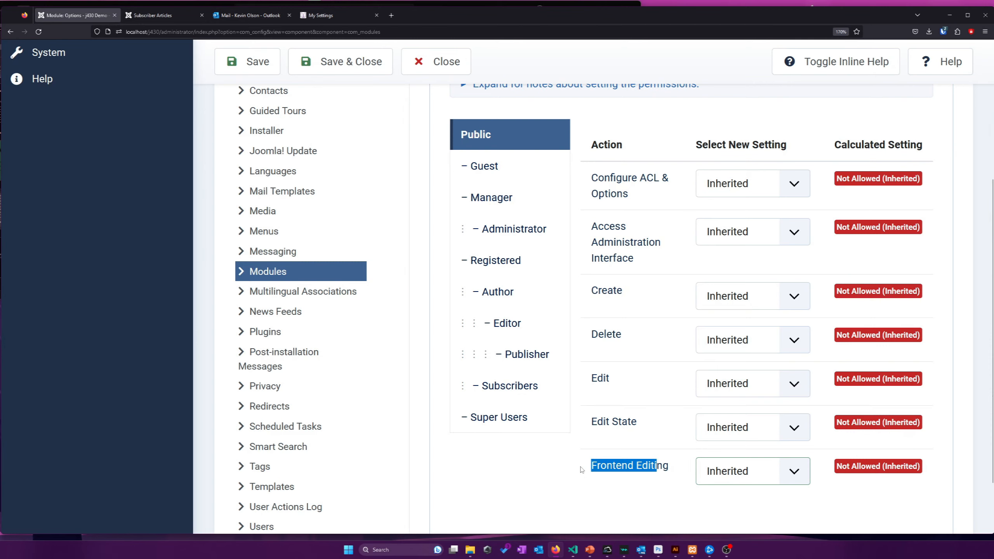
double_click(607, 470)
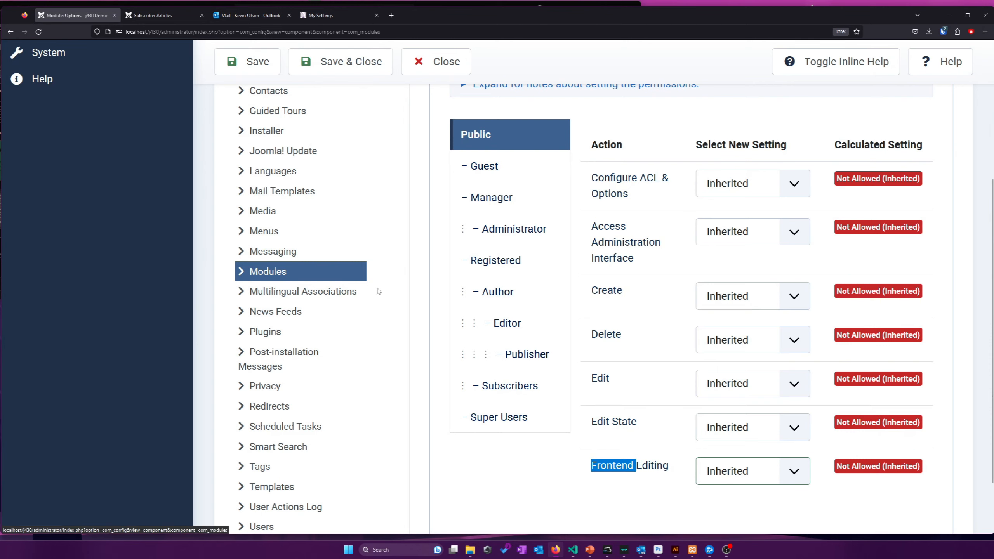
scroll(662, 141, up, 4)
scroll(627, 94, down, 6)
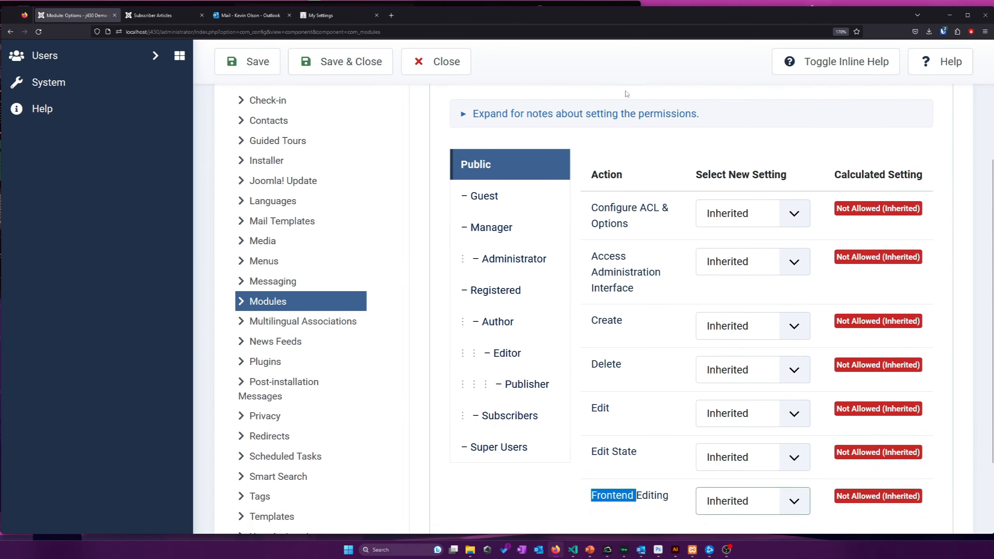
double_click(653, 396)
click(622, 396)
scroll(651, 438, up, 2)
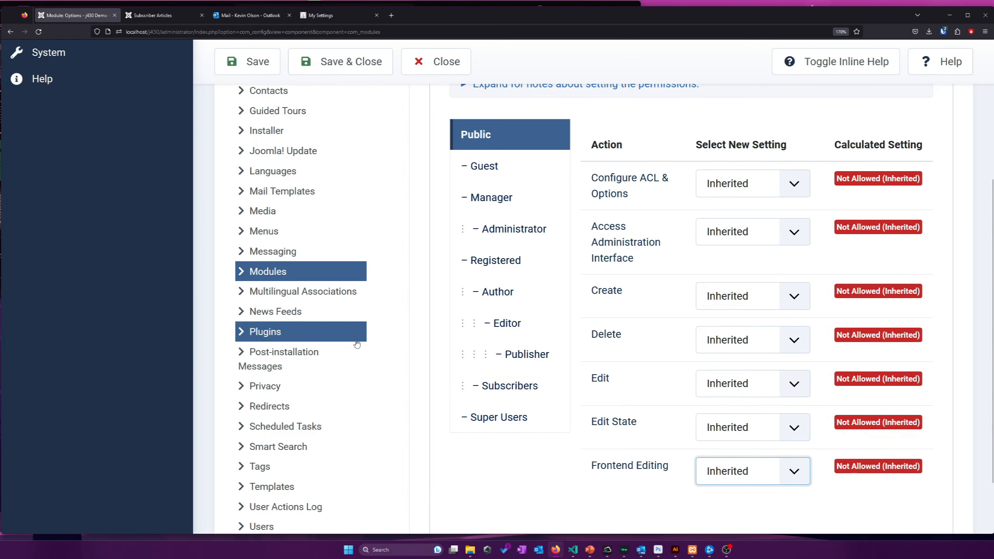
Compare the Super Users, Subscribers and Administrator groups' calculated module permissions
click(521, 409)
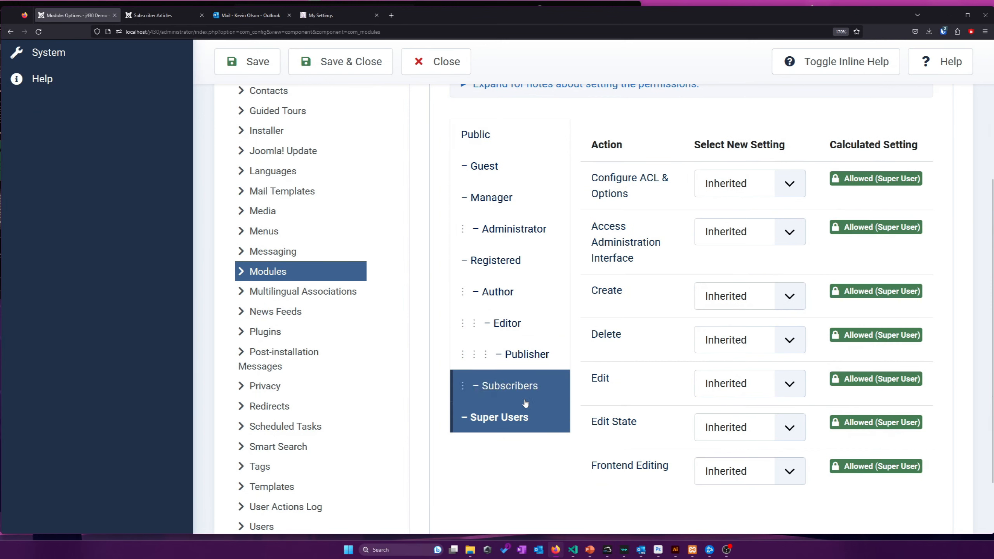
click(525, 404)
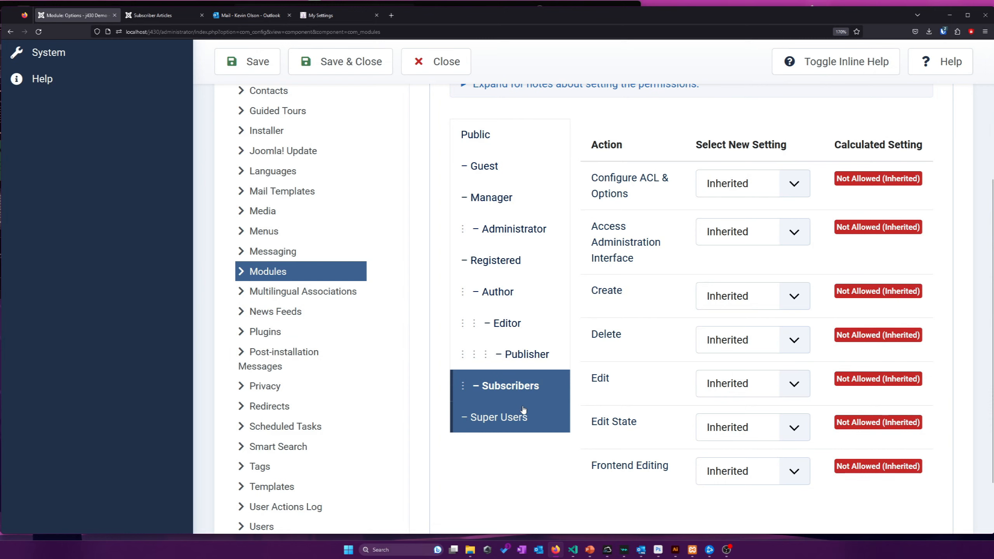
click(524, 411)
click(531, 246)
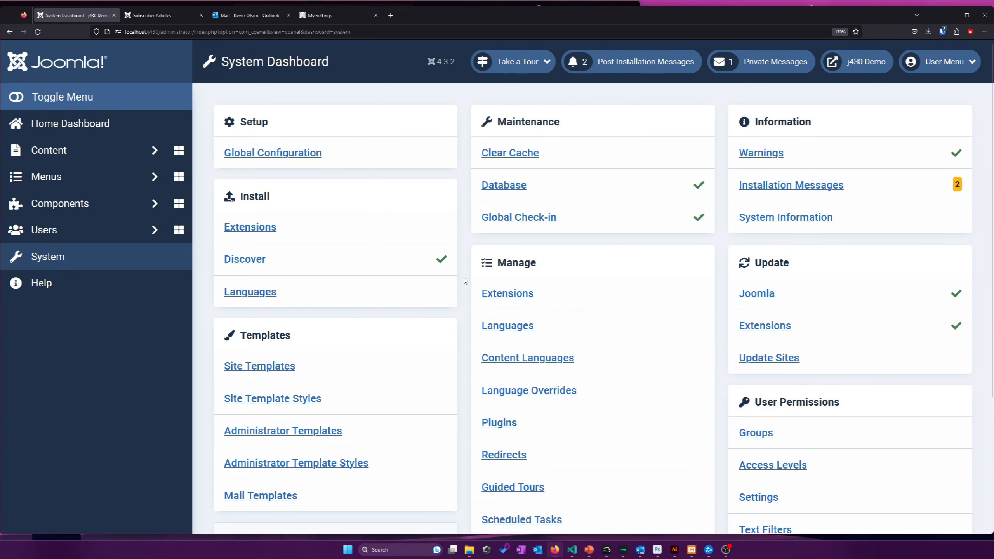
Scroll through the System Dashboard to review its Setup, Maintenance, Information and User Permissions panels
scroll(465, 281, down, 4)
scroll(465, 280, up, 2)
scroll(465, 281, up, 3)
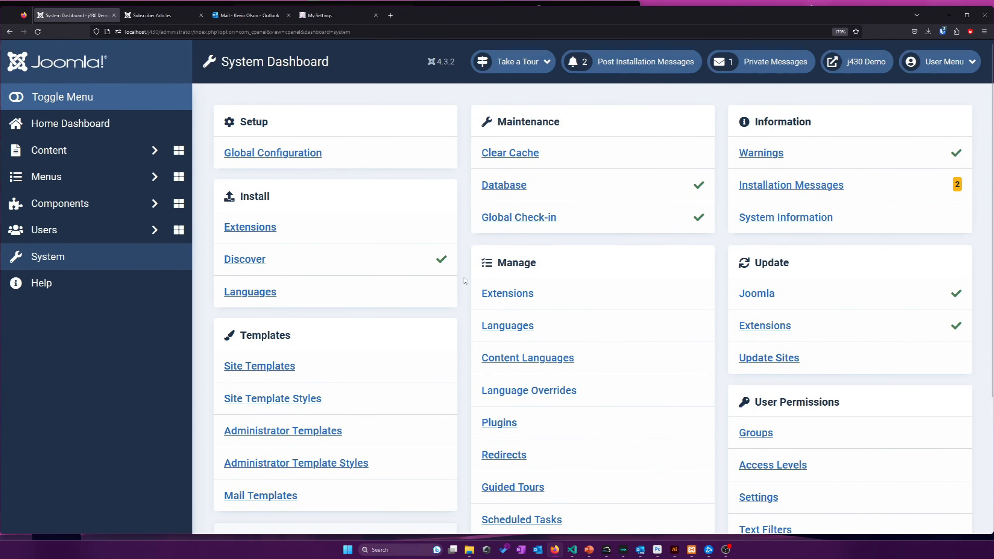
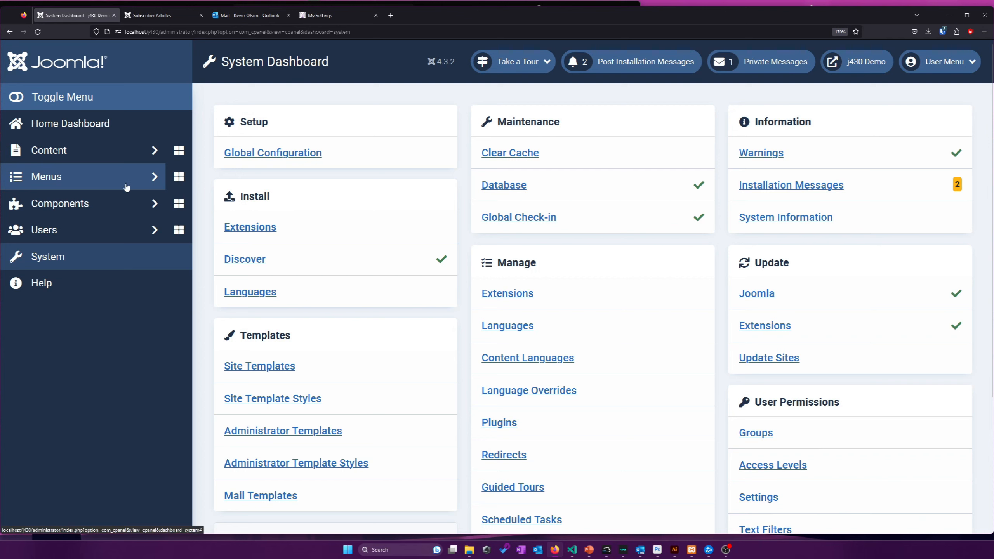
Open the Main Menu's item list, which holds only the Home item
click(101, 229)
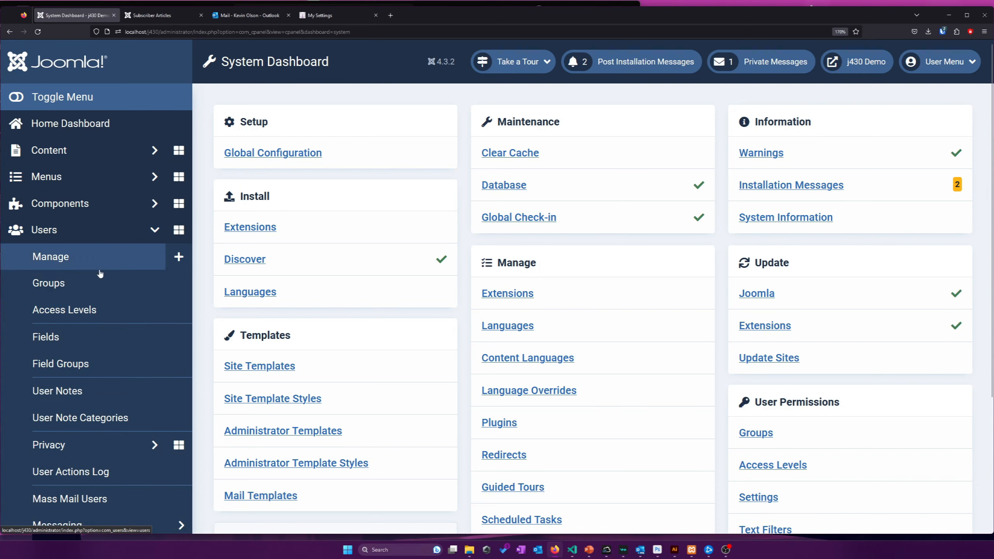
scroll(101, 240, down, 2)
scroll(151, 288, up, 2)
click(110, 186)
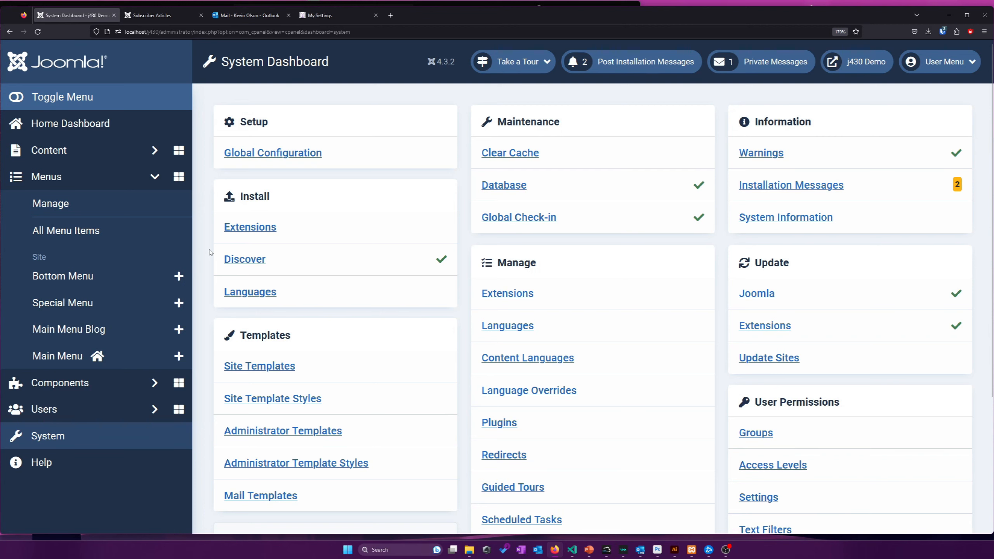
click(41, 359)
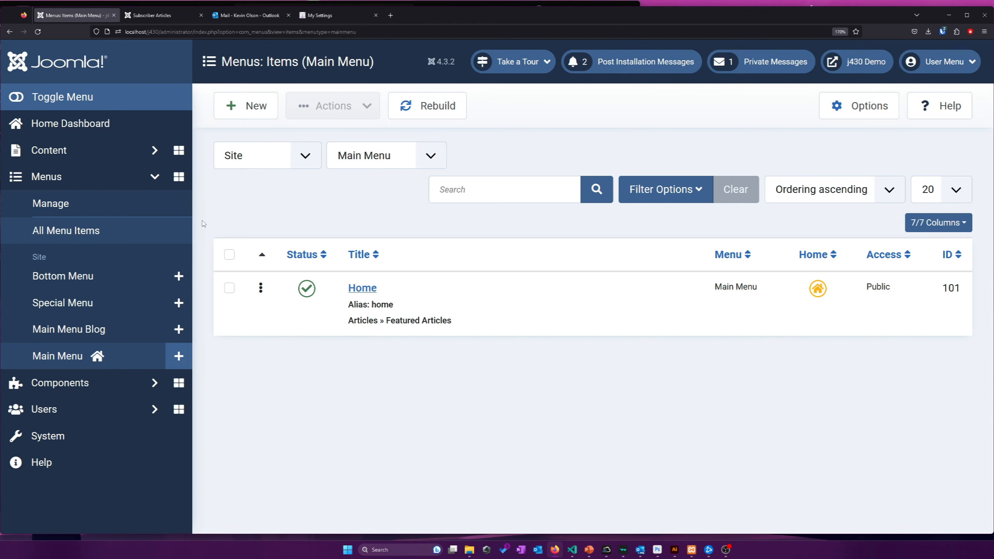
Start a new Main Menu item titled 'Submit Article'
click(89, 329)
click(171, 15)
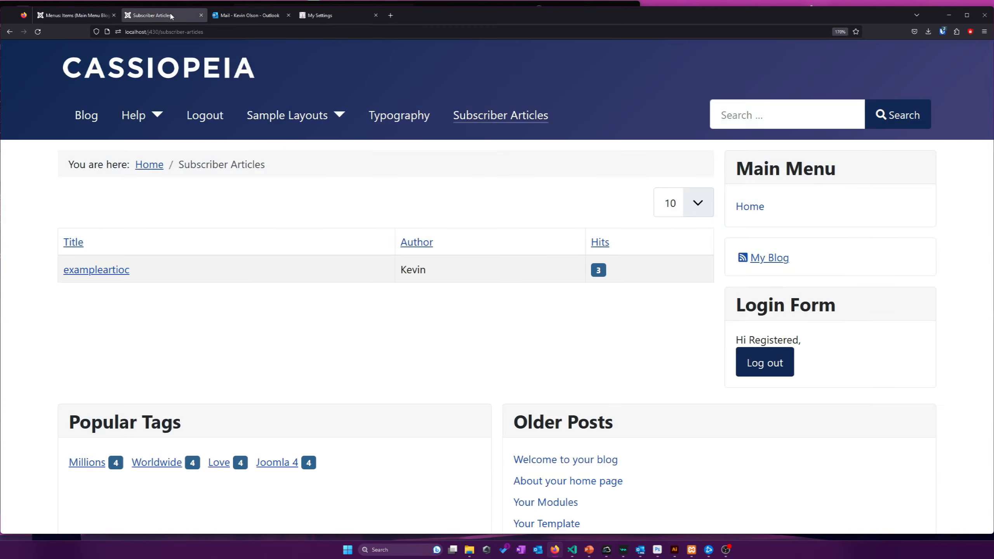
click(78, 15)
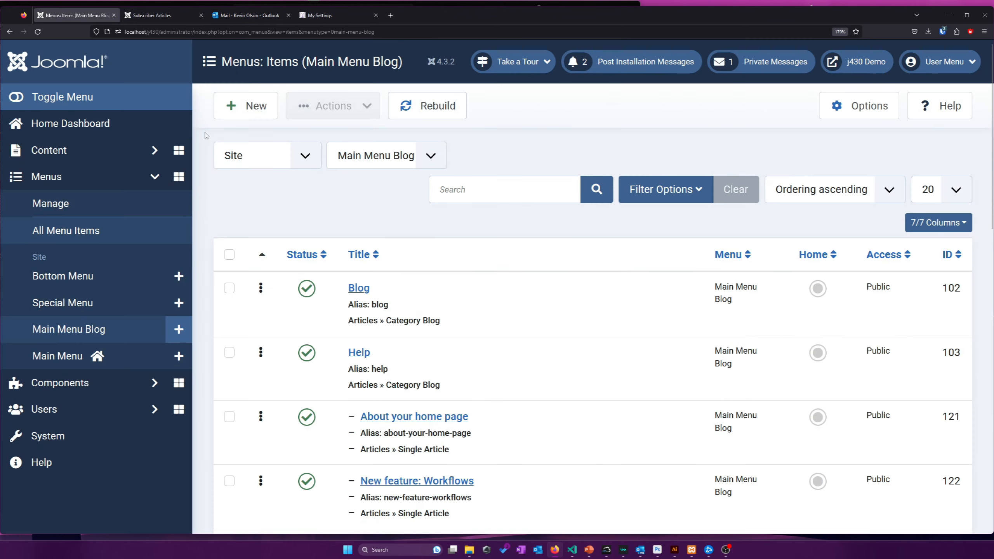
click(72, 357)
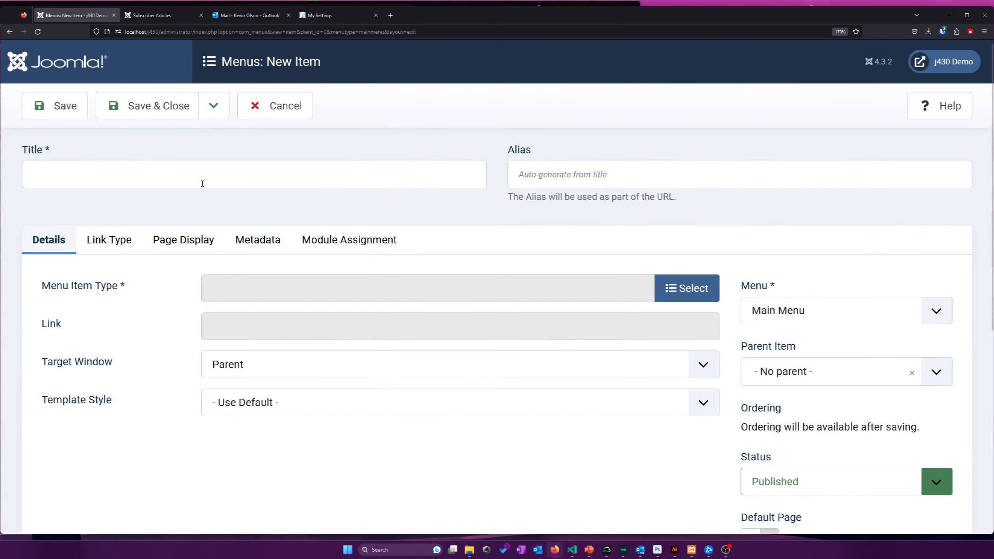
click(189, 176)
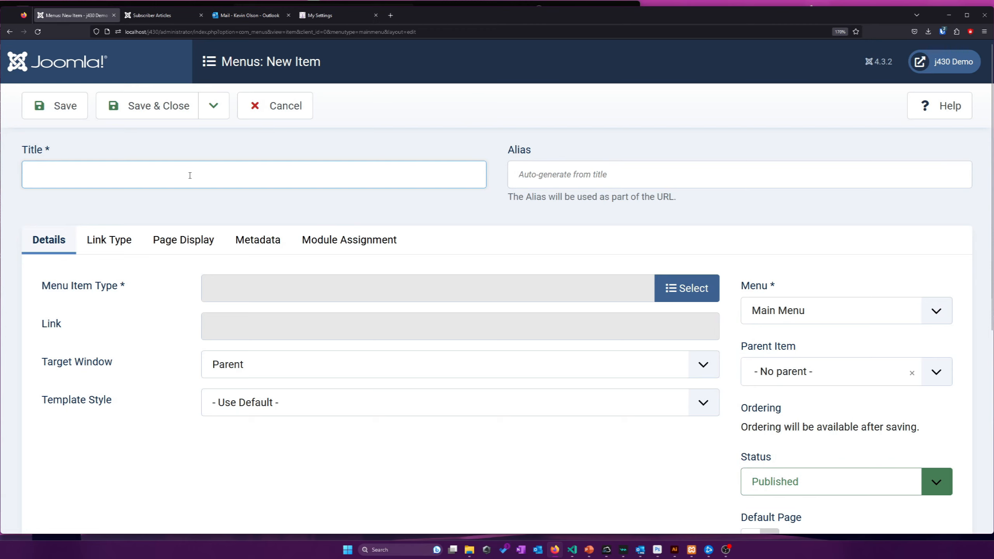
text(Submit Article)
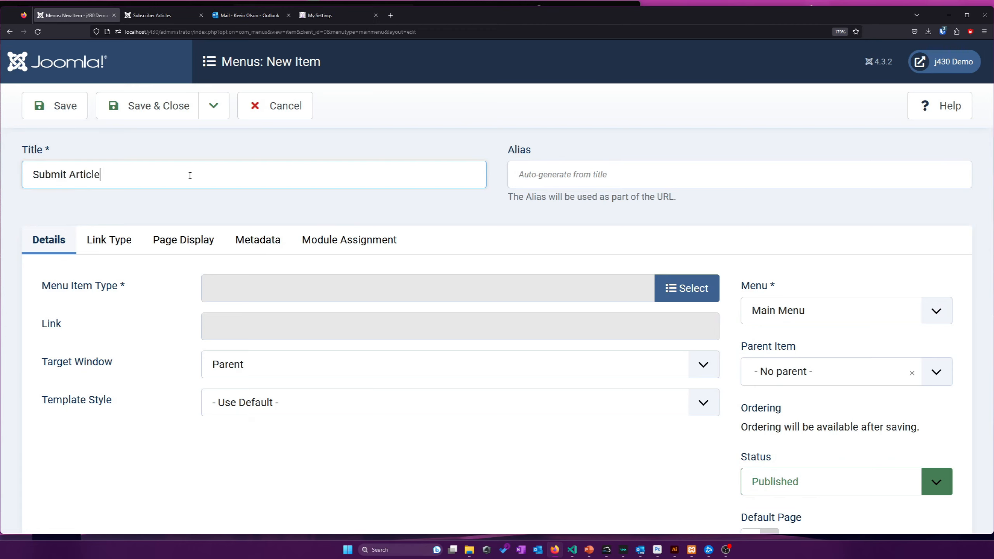
Set the menu item type to Articles > Create Article
click(687, 287)
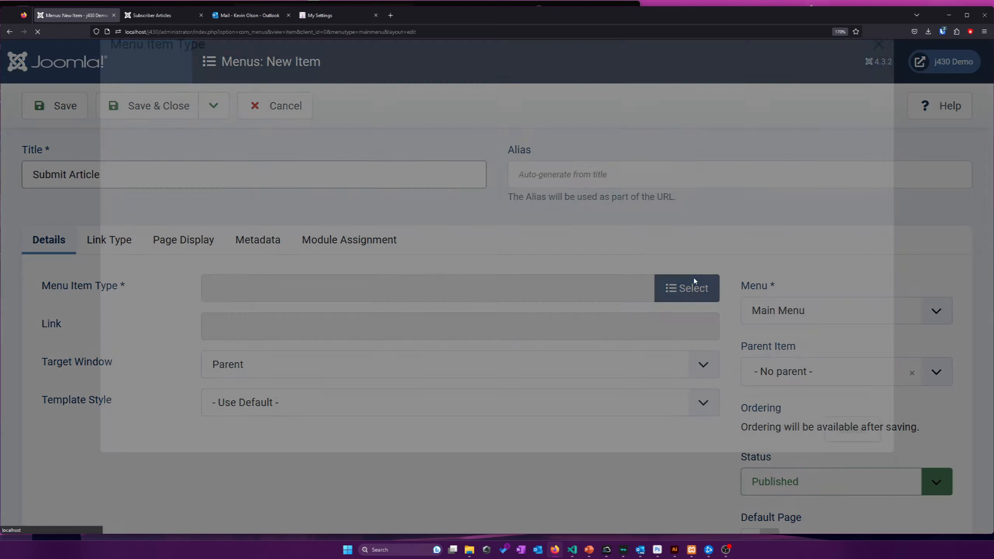
click(178, 123)
scroll(206, 218, down, 3)
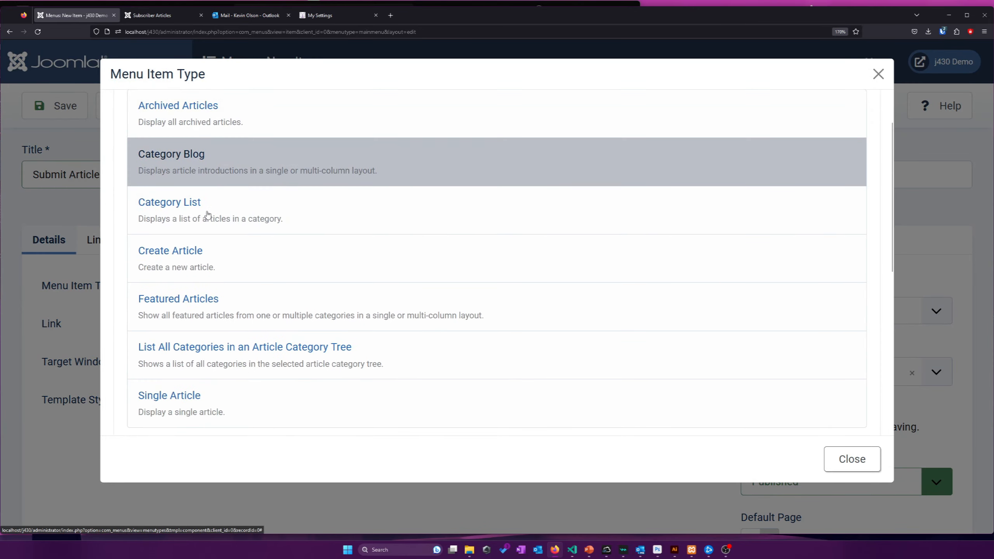
scroll(211, 332, up, 2)
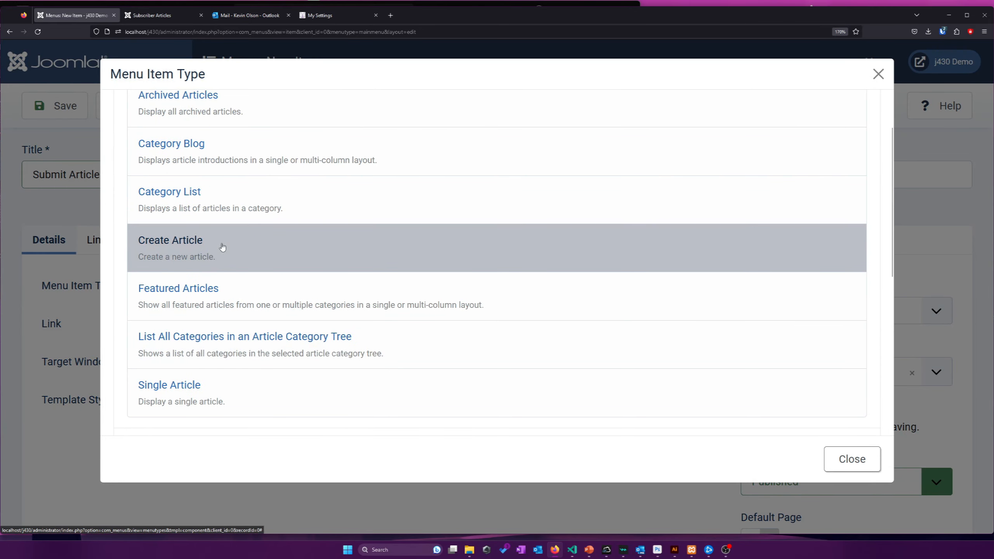
click(187, 243)
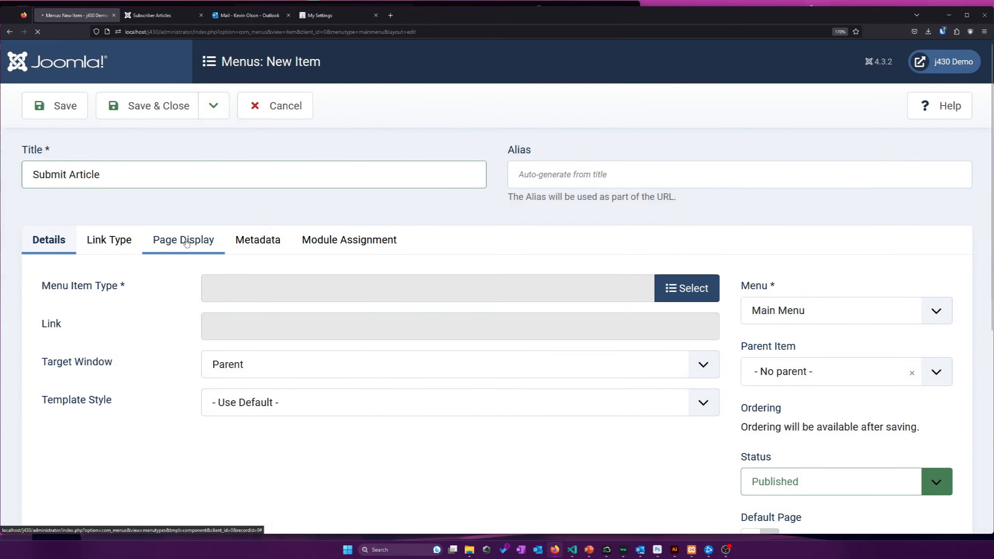
Restrict the Submit Article item to Special access and save it
scroll(540, 247, down, 8)
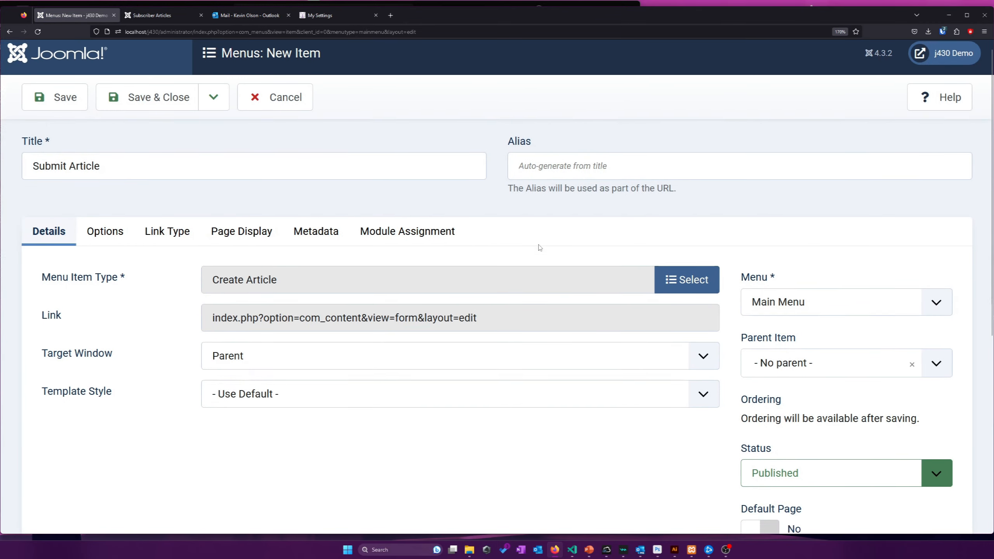
click(771, 389)
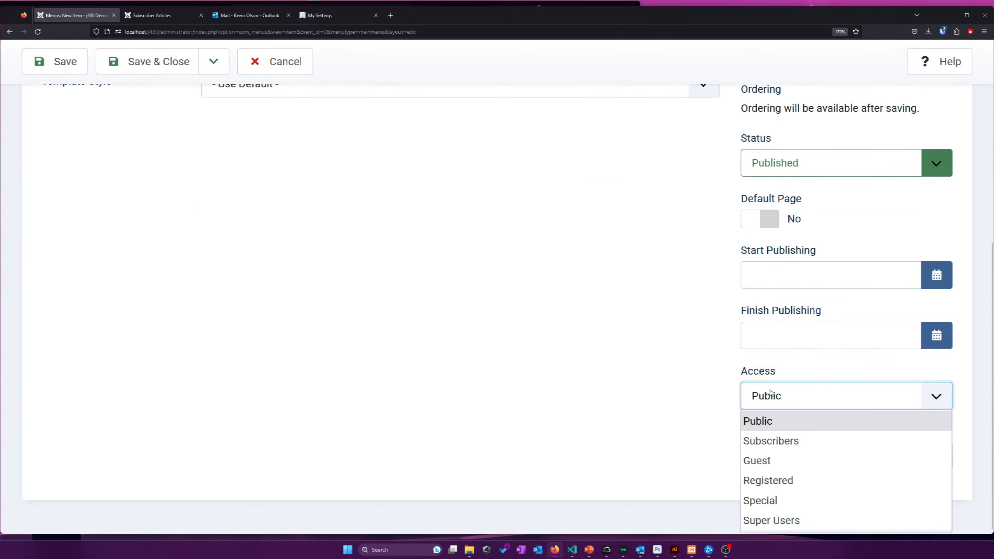
click(784, 504)
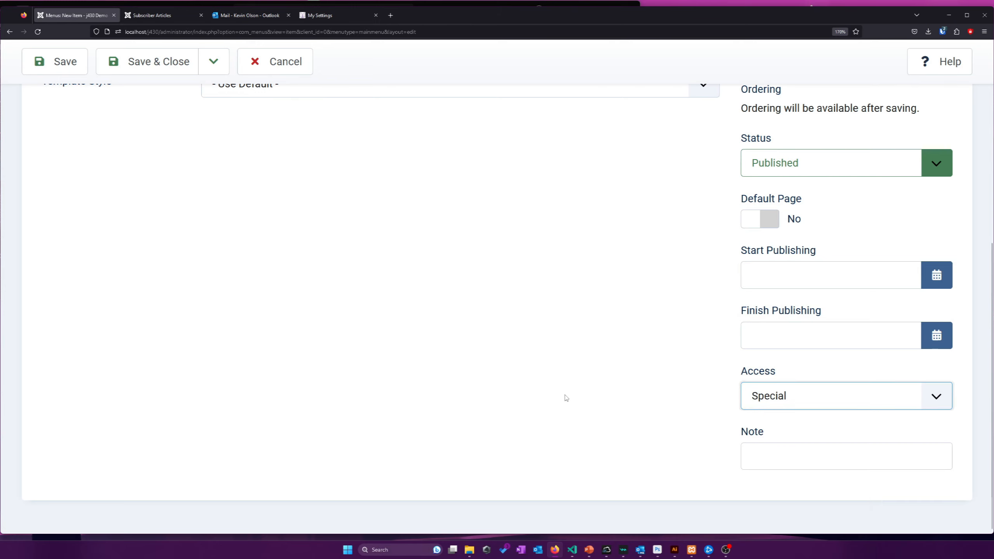
scroll(567, 398, up, 2)
scroll(566, 398, up, 5)
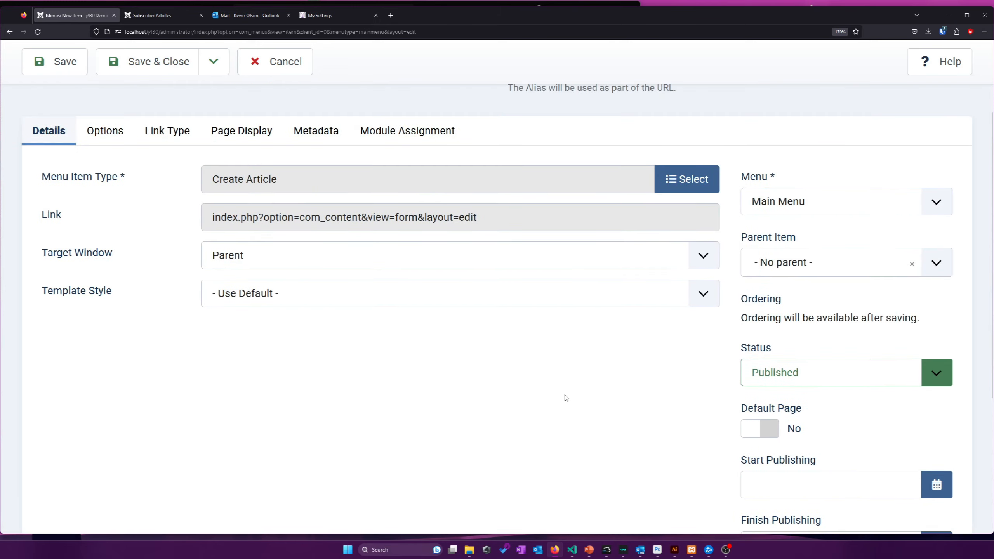
scroll(566, 398, down, 4)
scroll(566, 398, up, 2)
scroll(566, 398, up, 3)
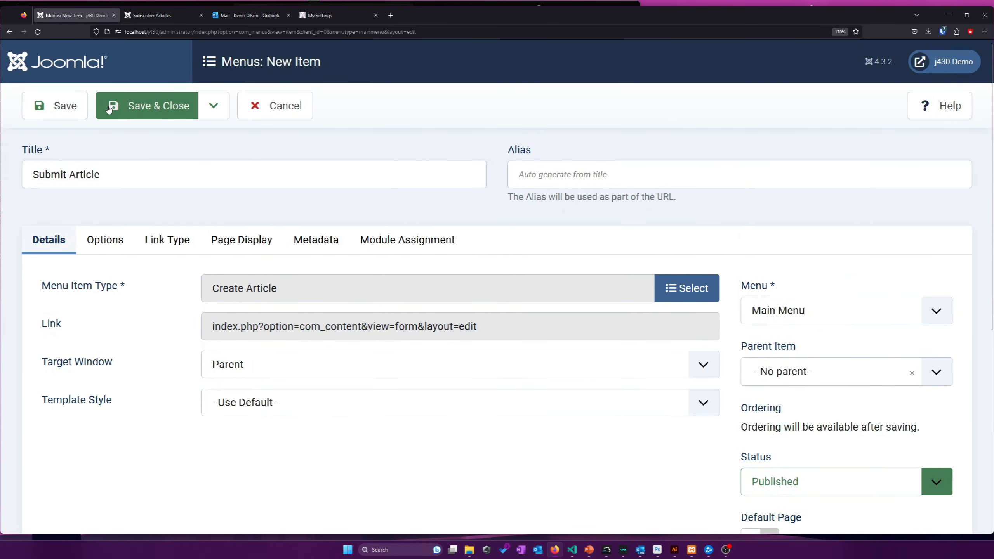
click(149, 106)
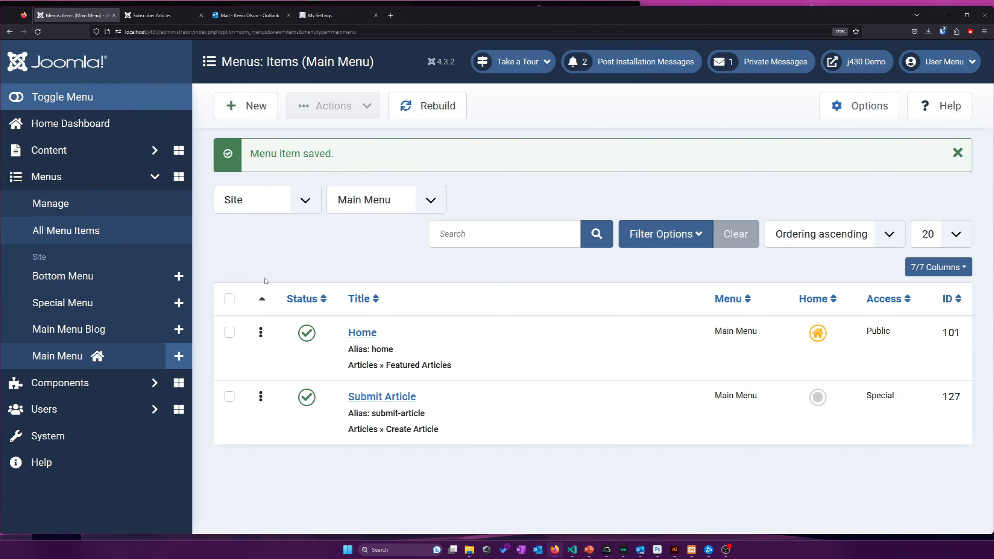
Tick Author in the Registered user's Assigned User Groups and save the user
click(91, 411)
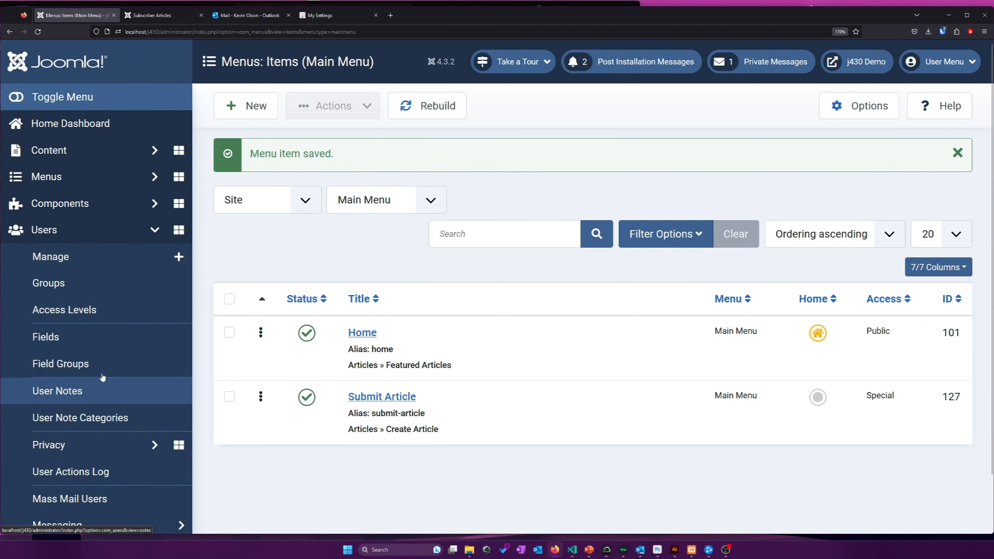
click(179, 257)
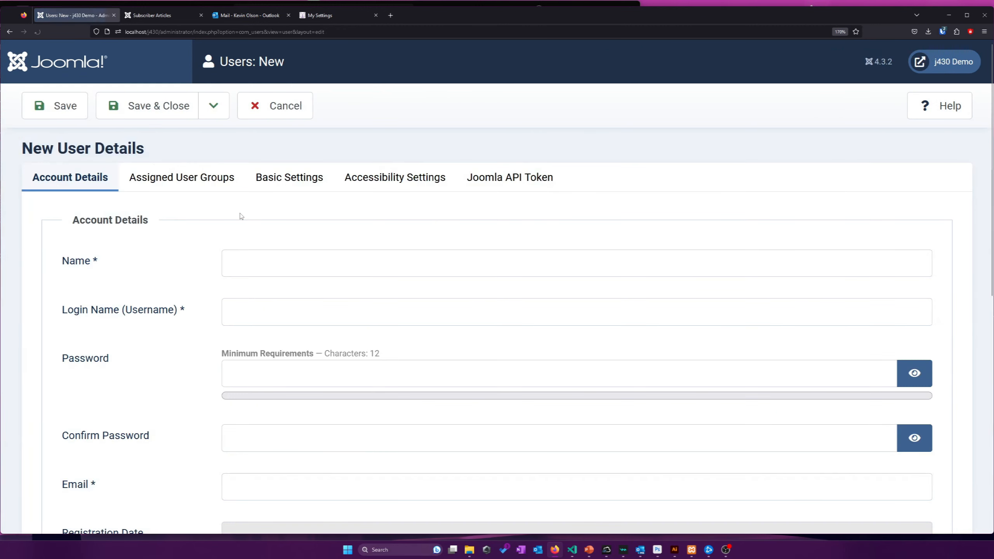
click(261, 113)
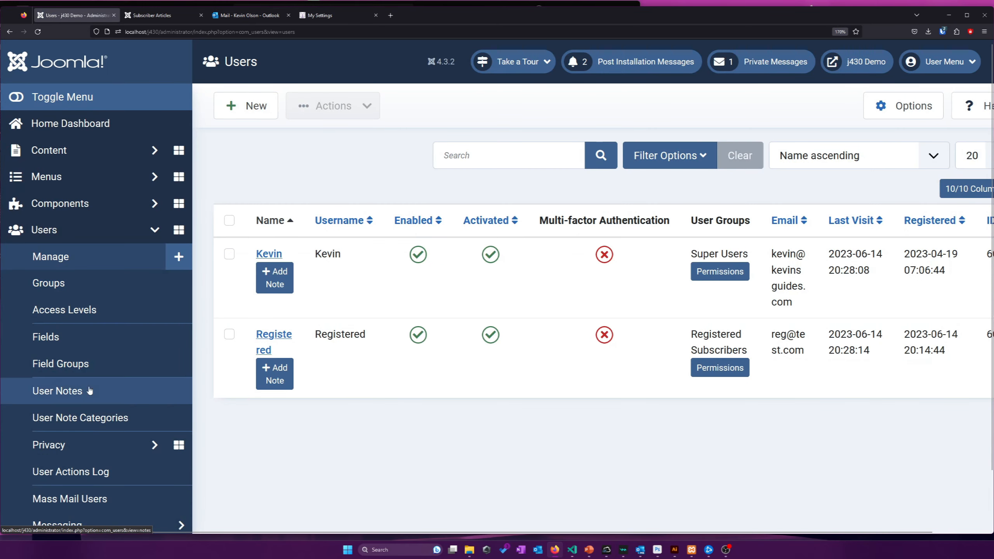
scroll(77, 421, down, 1)
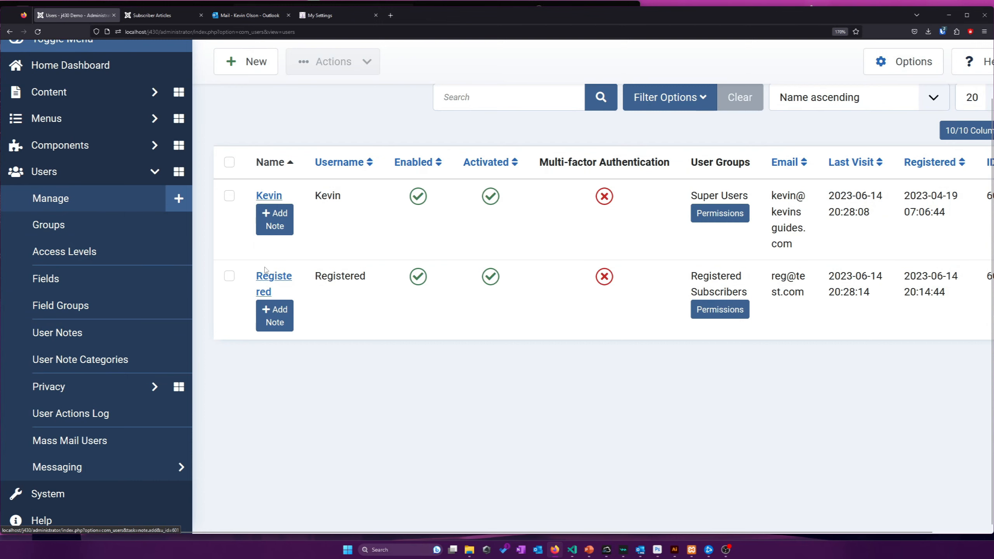
click(265, 284)
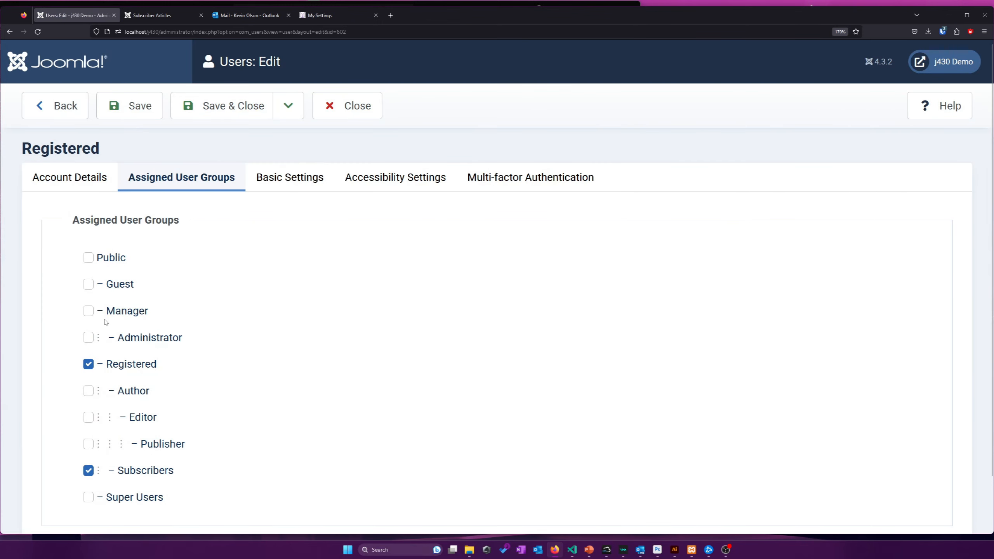
scroll(105, 322, down, 1)
click(89, 334)
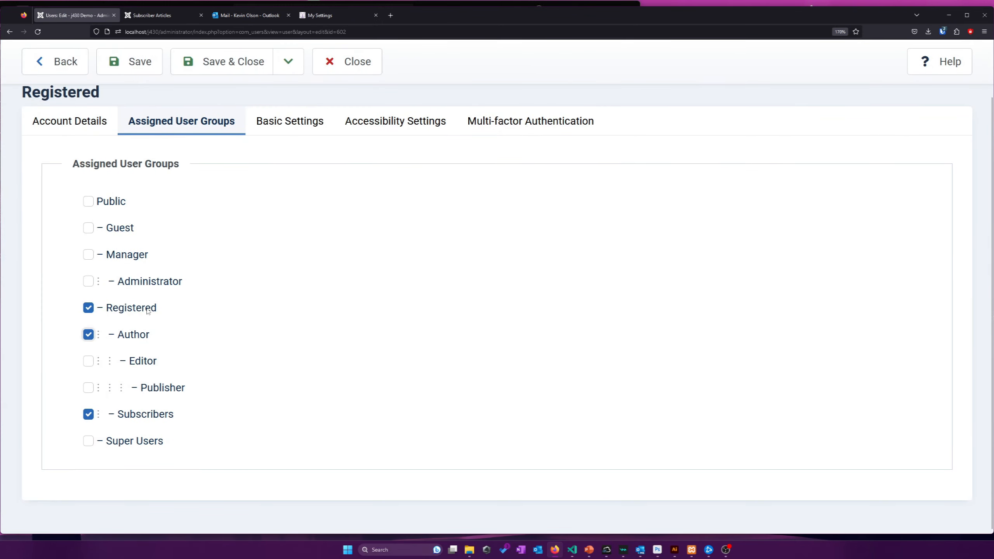
click(192, 70)
click(179, 15)
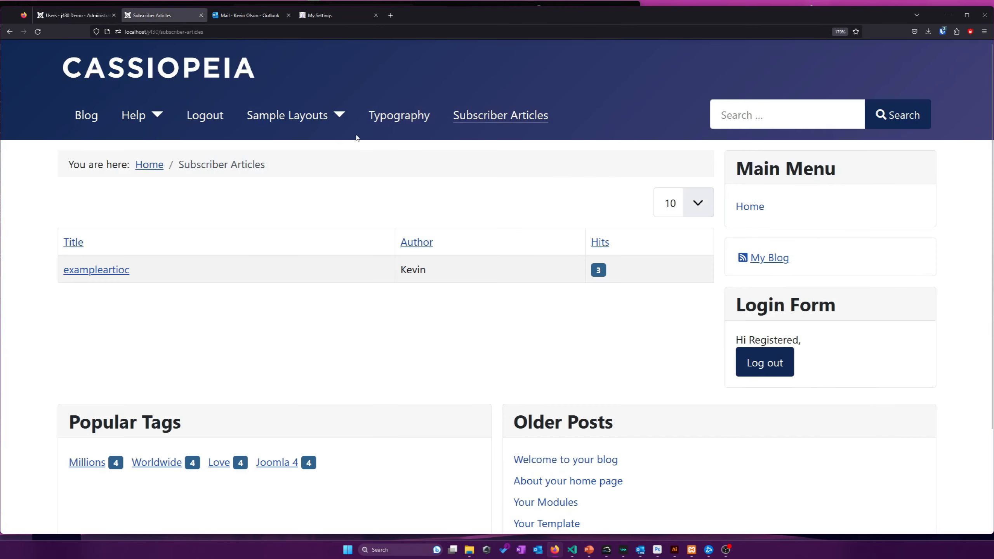
Reload the frontend, open Submit Article and title the article 'Test Author Submission'
right_click(434, 175)
click(491, 181)
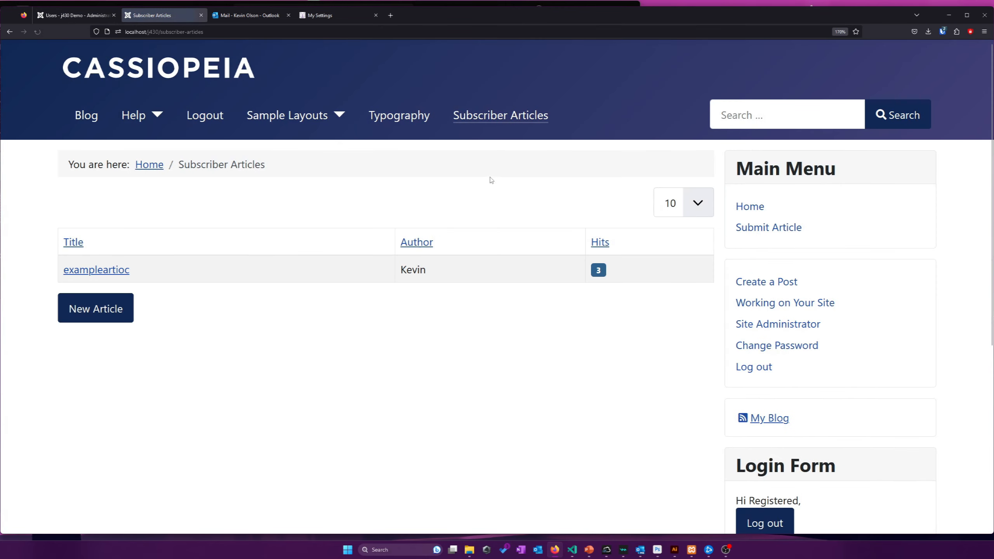
scroll(748, 431, down, 3)
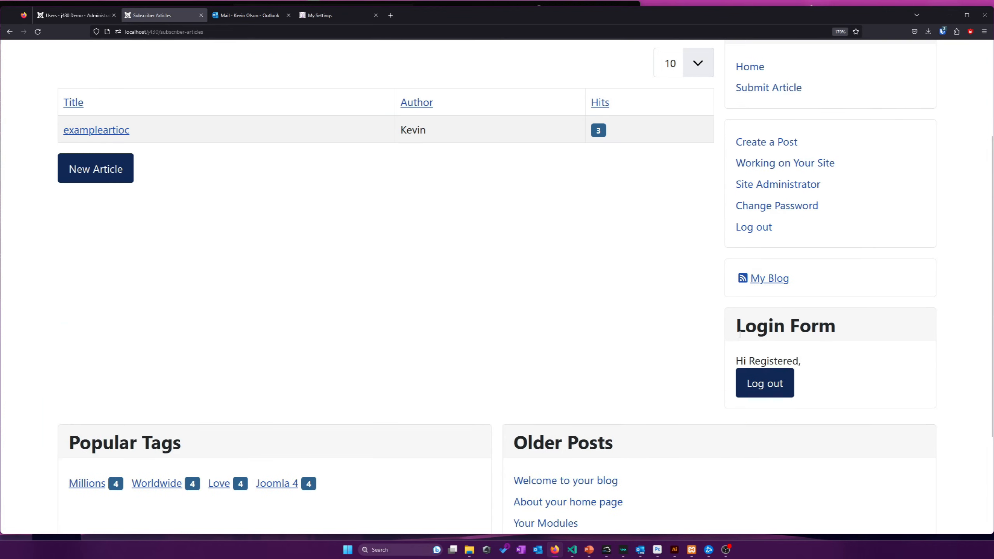
scroll(740, 337, up, 2)
scroll(740, 337, up, 2)
click(755, 226)
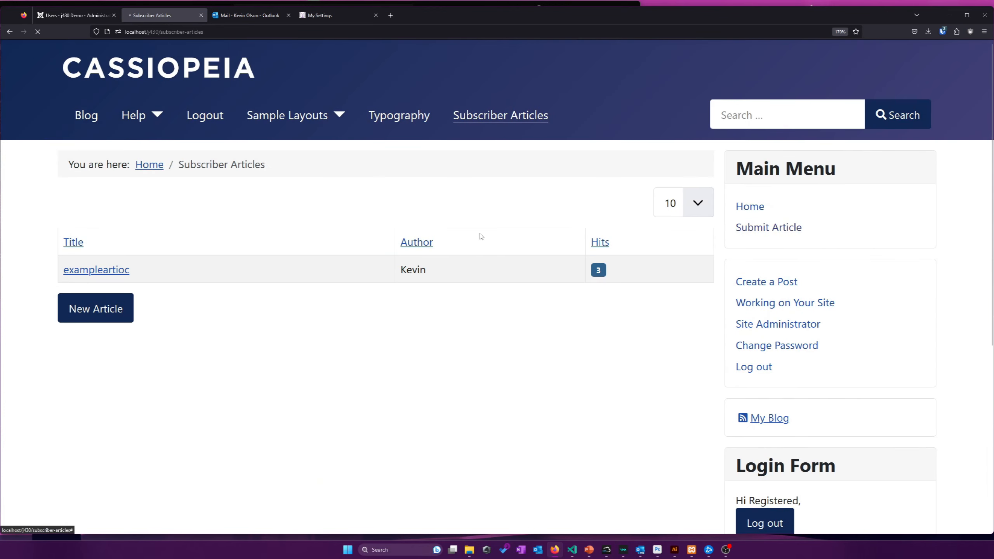
click(155, 262)
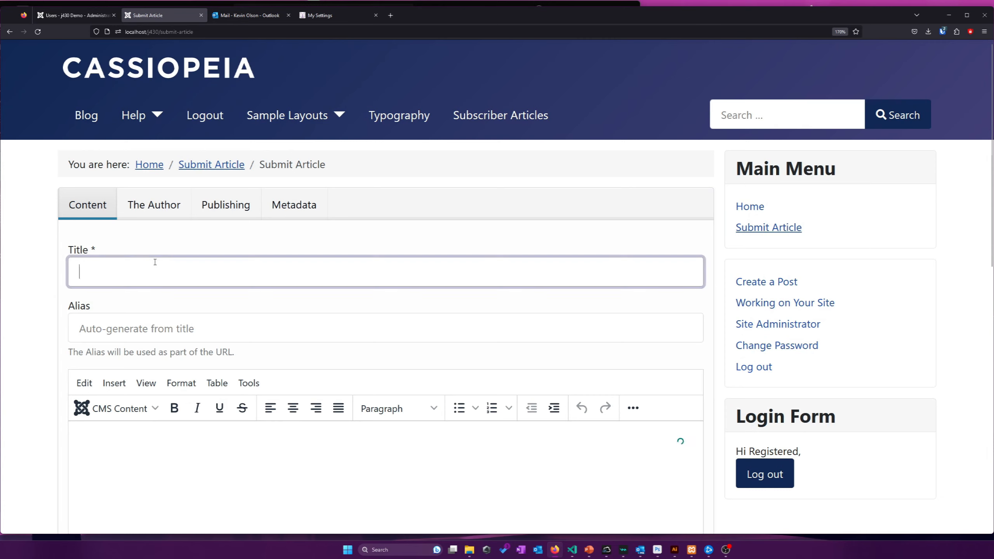
text(Test)
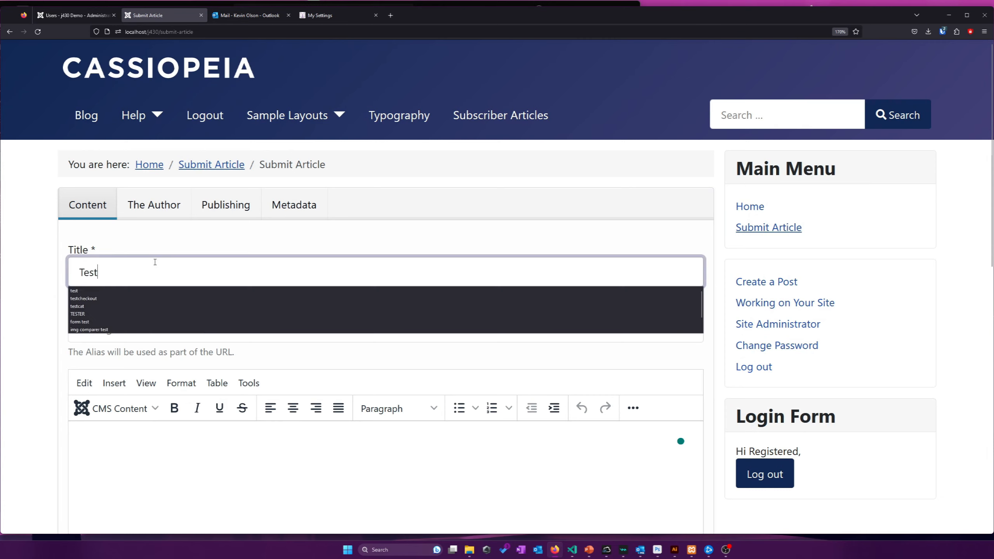
text( Author Submissi)
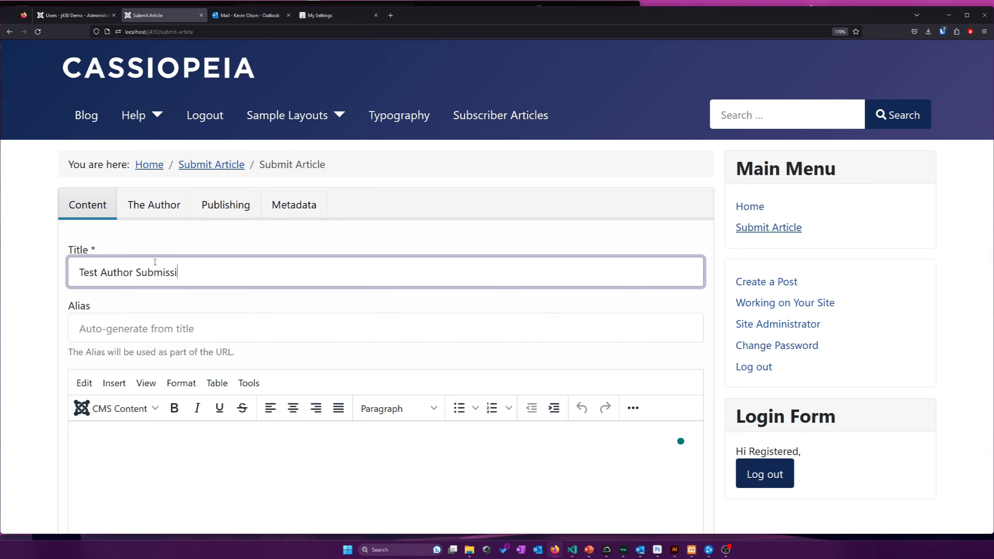
Look through the article form's Author, Publishing and Metadata tabs
click(147, 202)
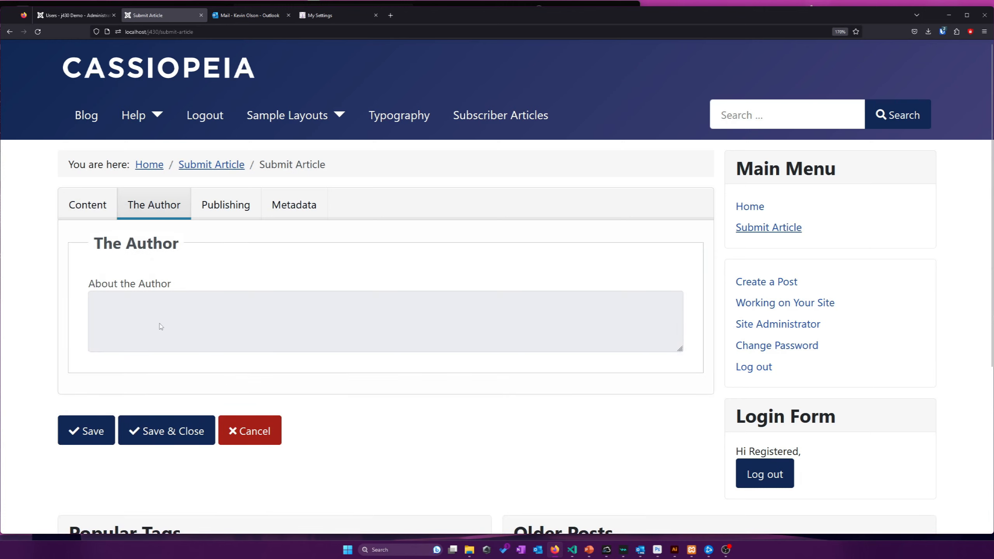
click(220, 202)
click(285, 208)
click(250, 208)
scroll(288, 200, down, 2)
scroll(288, 200, up, 2)
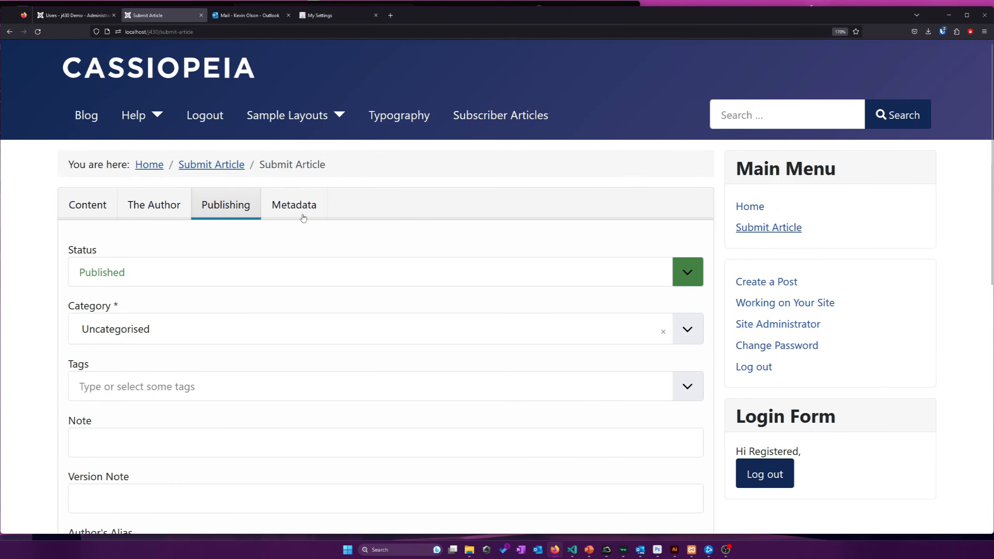
scroll(303, 218, down, 10)
scroll(304, 219, up, 6)
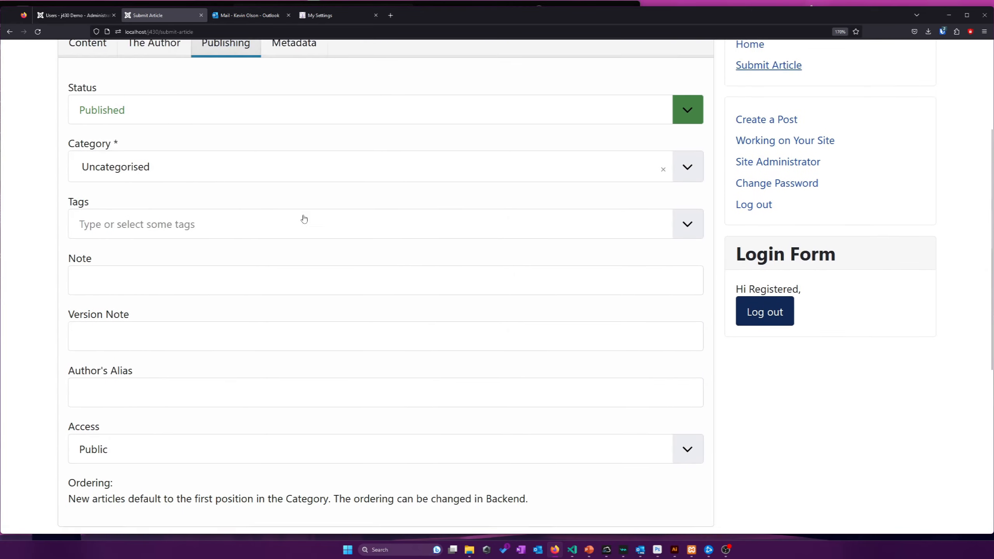
scroll(304, 218, up, 3)
click(317, 144)
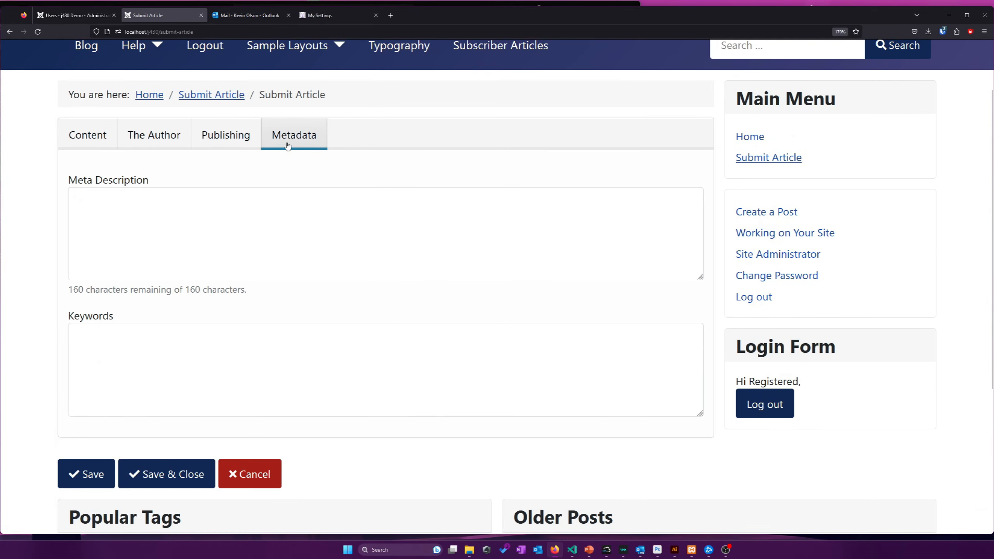
click(211, 131)
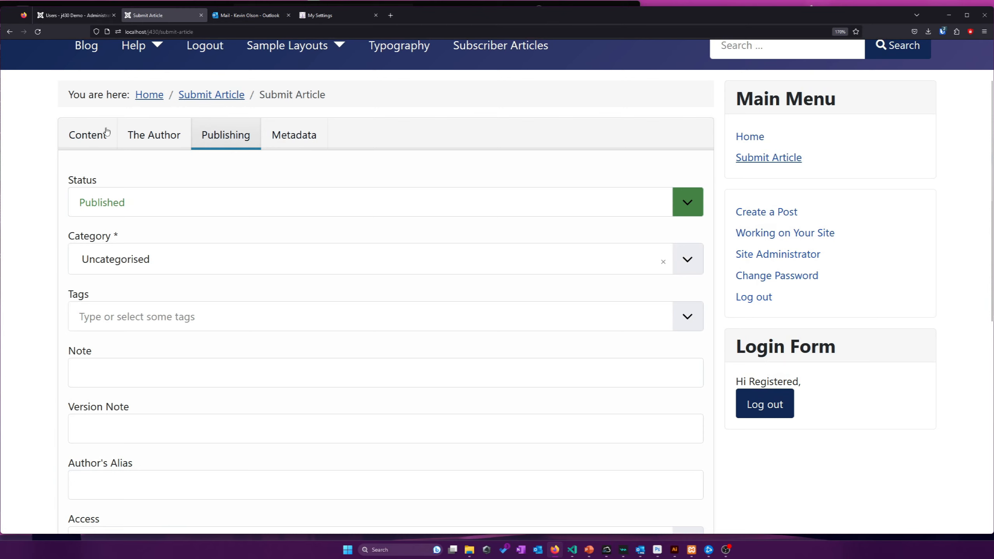
scroll(172, 138, down, 4)
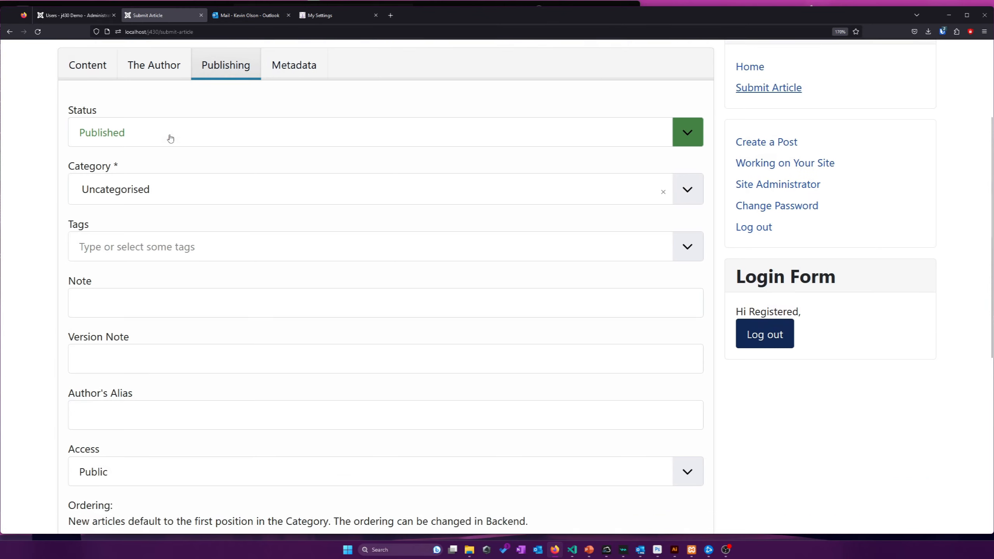
scroll(167, 139, up, 4)
Choose Paid Articles as the article's category
click(163, 263)
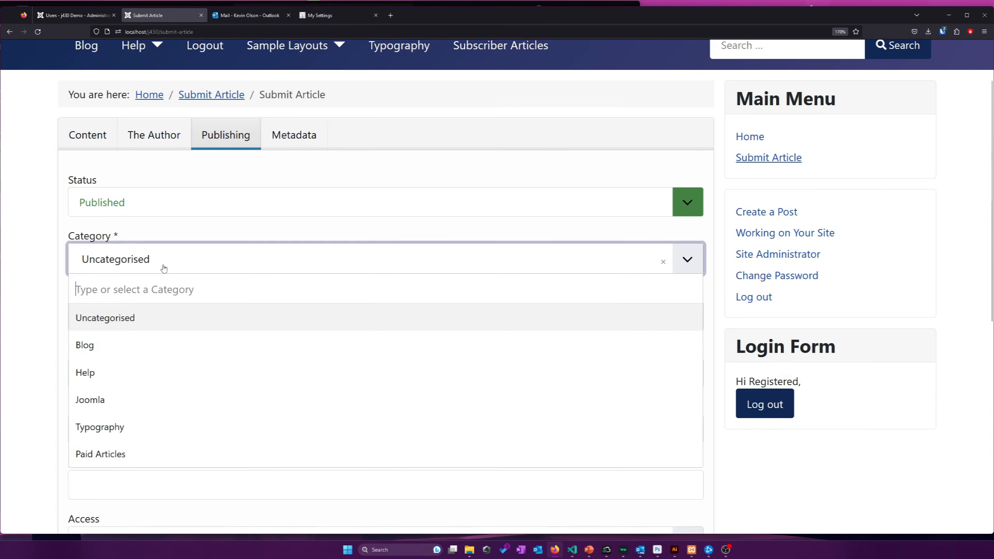
scroll(129, 437, down, 3)
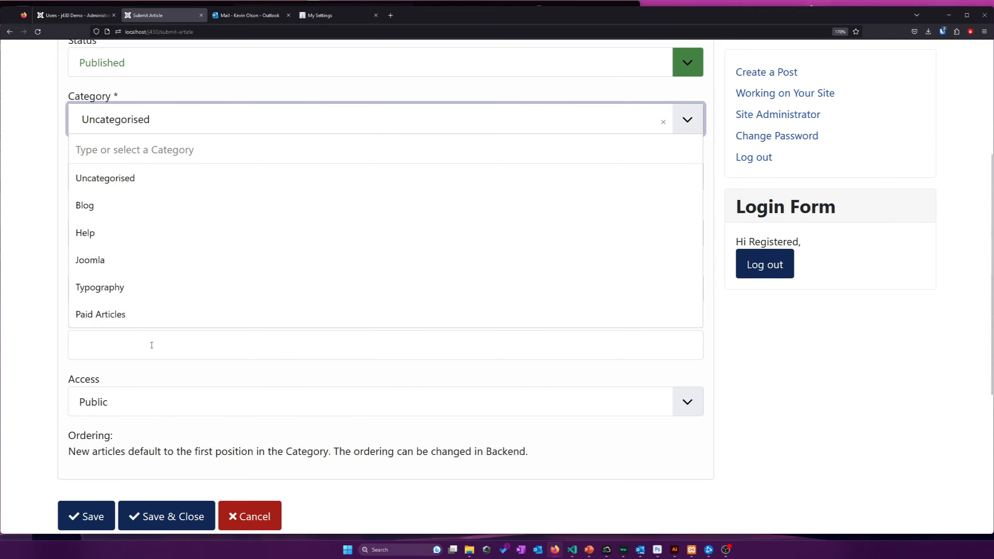
click(150, 311)
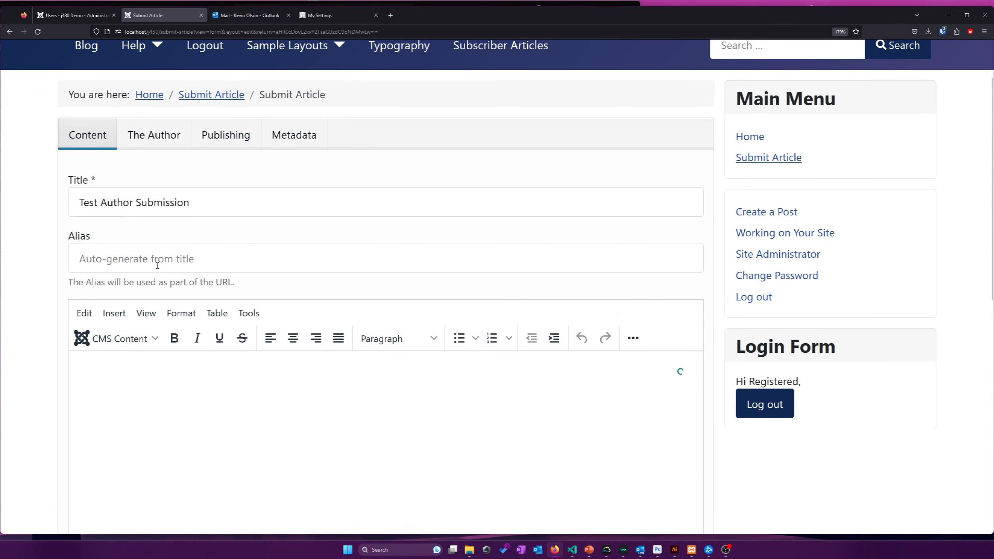
click(157, 266)
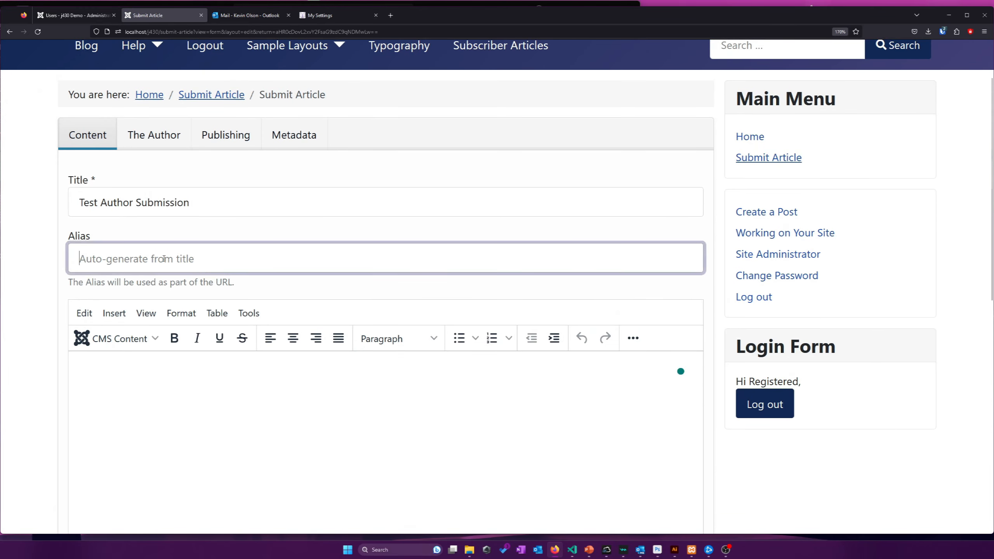
scroll(160, 266, down, 5)
scroll(171, 317, up, 3)
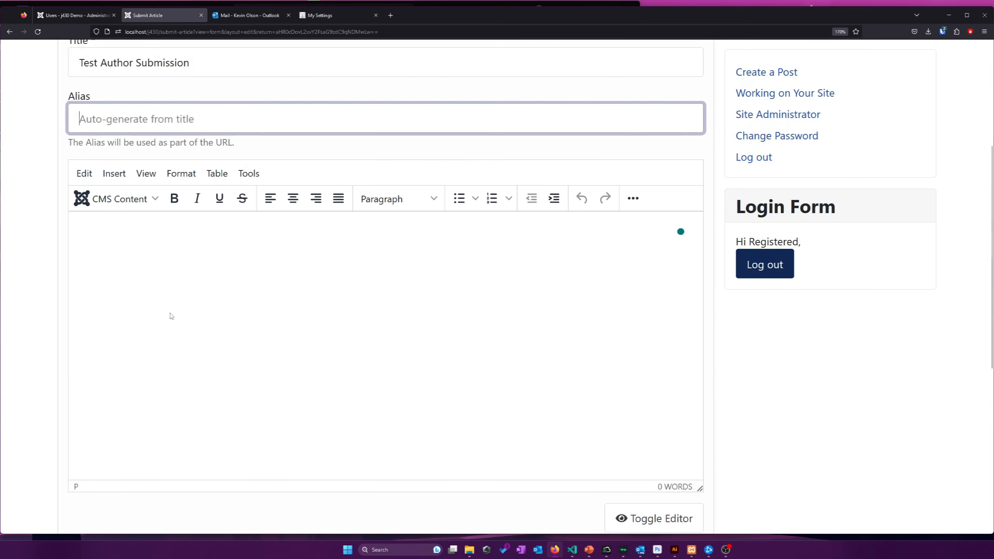
Type the article body 'This is a test'
click(171, 316)
text(This is a test)
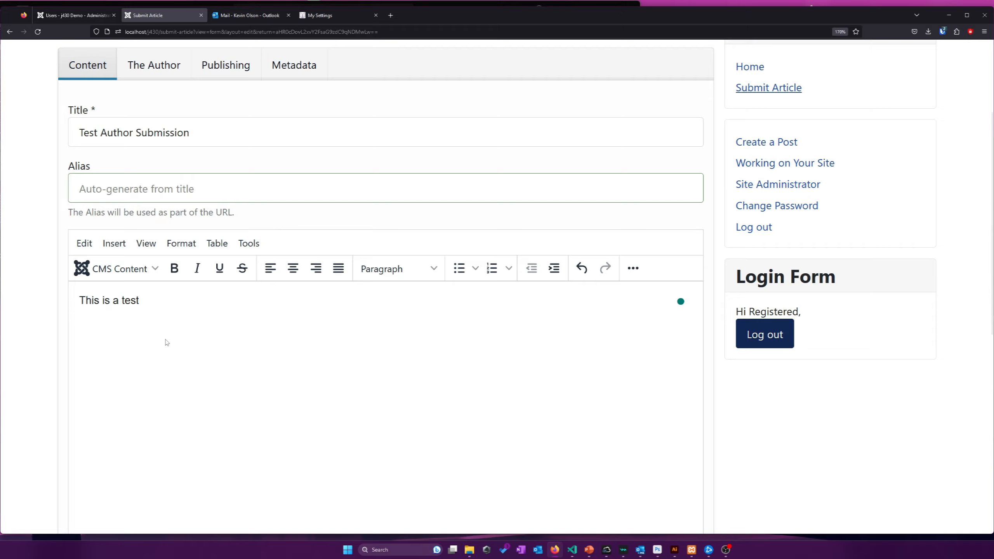
scroll(166, 342, down, 2)
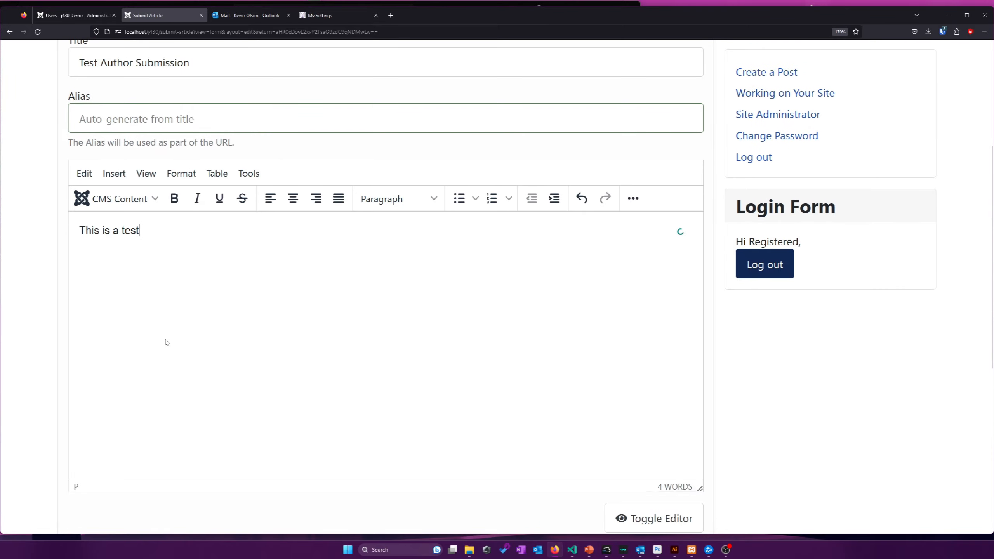
scroll(98, 245, down, 3)
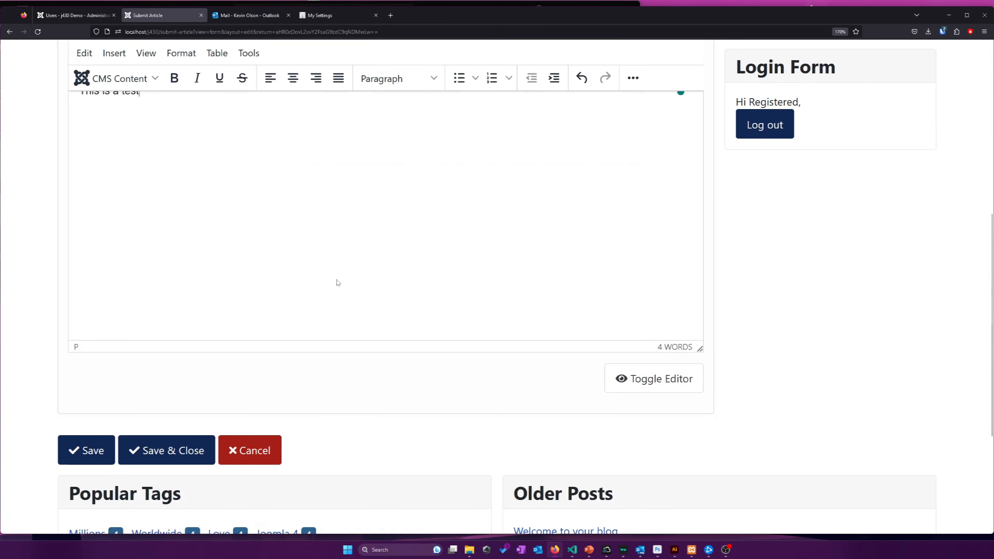
Save the submitted article, then publish Test Author Submission in the admin Articles list
click(151, 449)
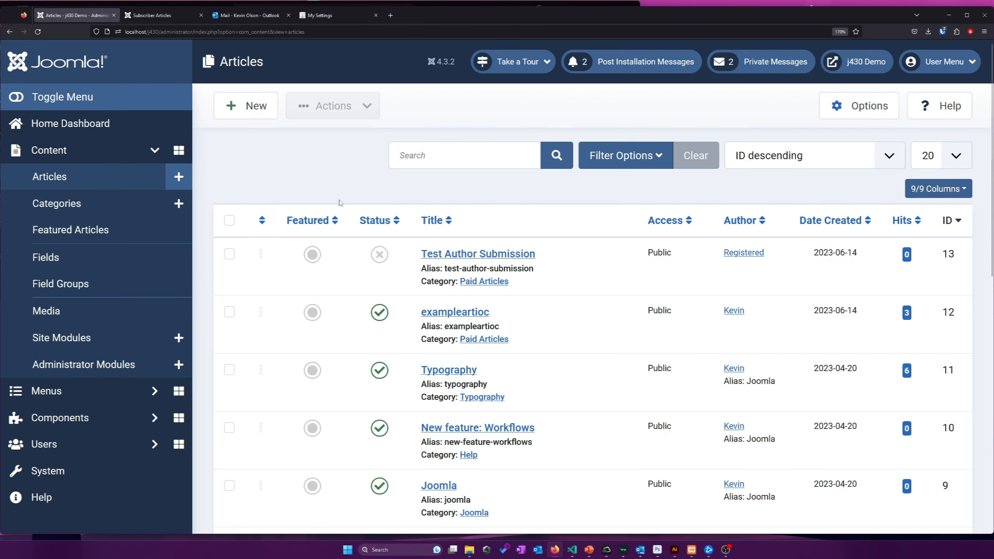
click(381, 254)
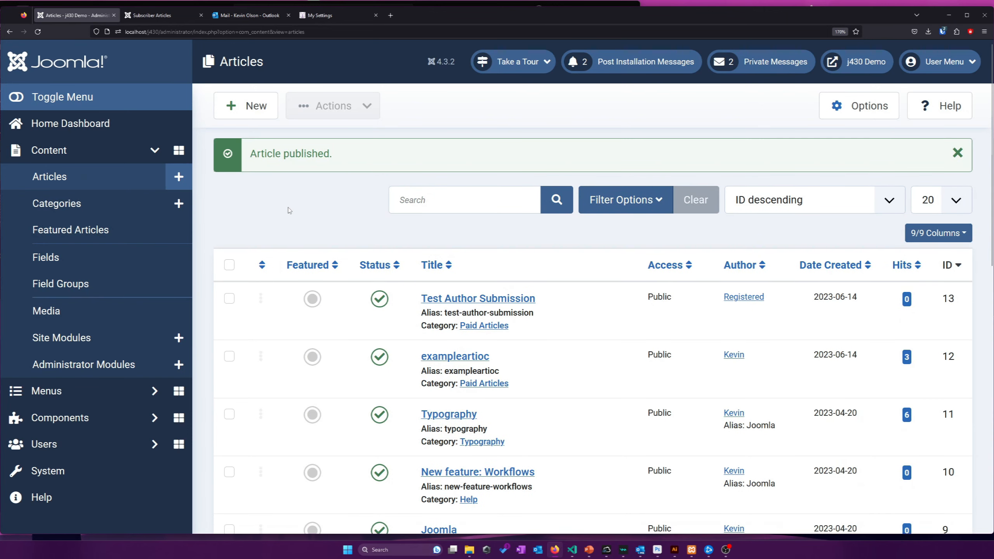
click(151, 15)
Reload Subscriber Articles, open Test Author Submission for editing, then cancel without saving
right_click(315, 215)
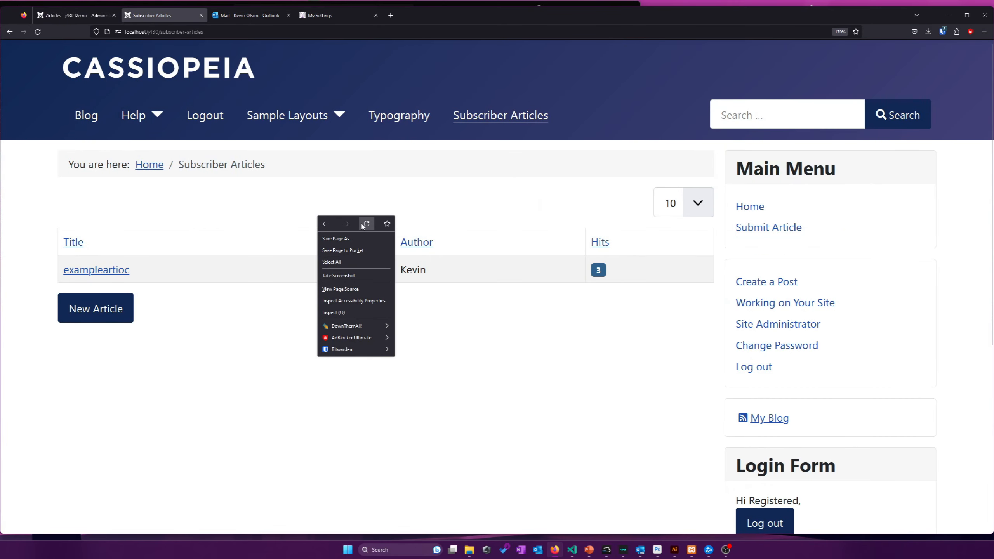
click(363, 225)
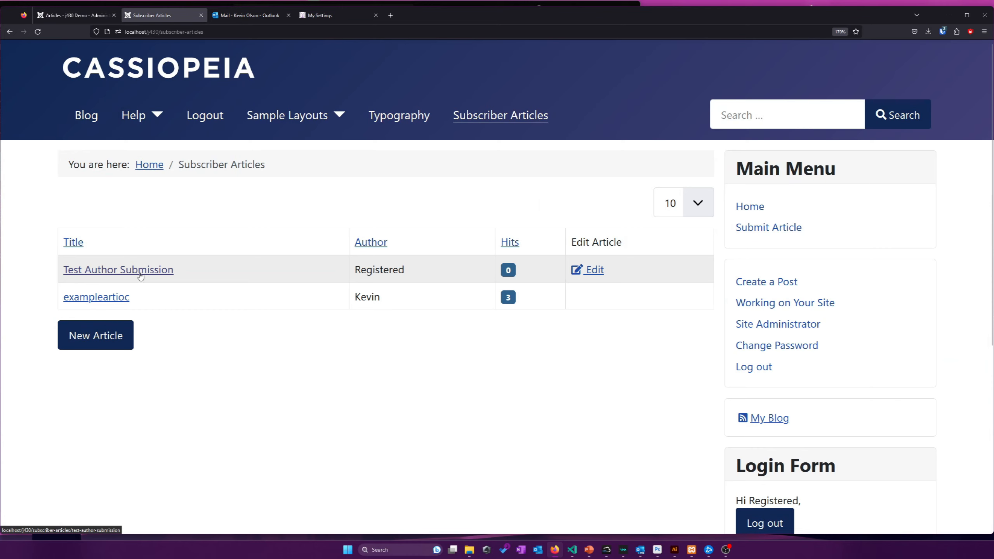
scroll(556, 331, down, 2)
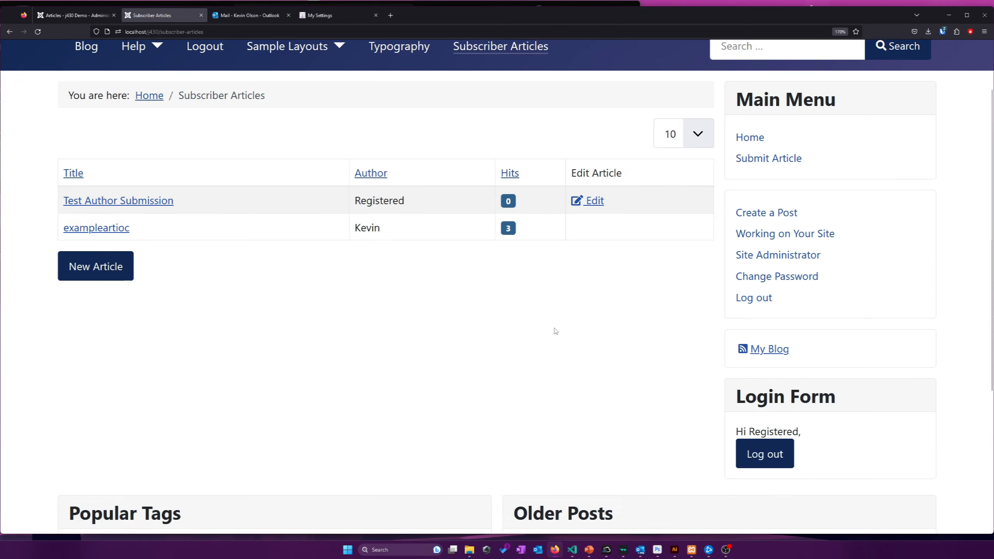
scroll(469, 253, up, 2)
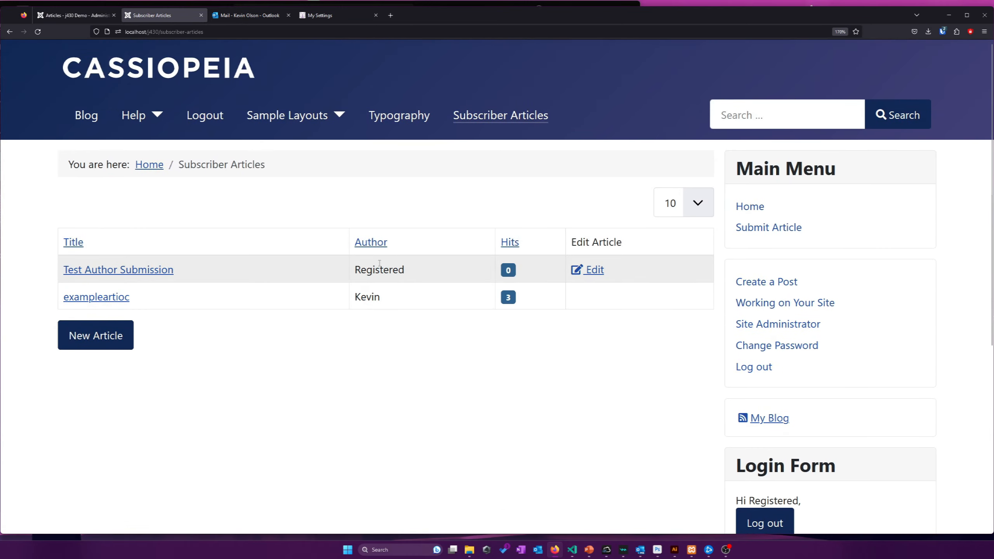
click(593, 270)
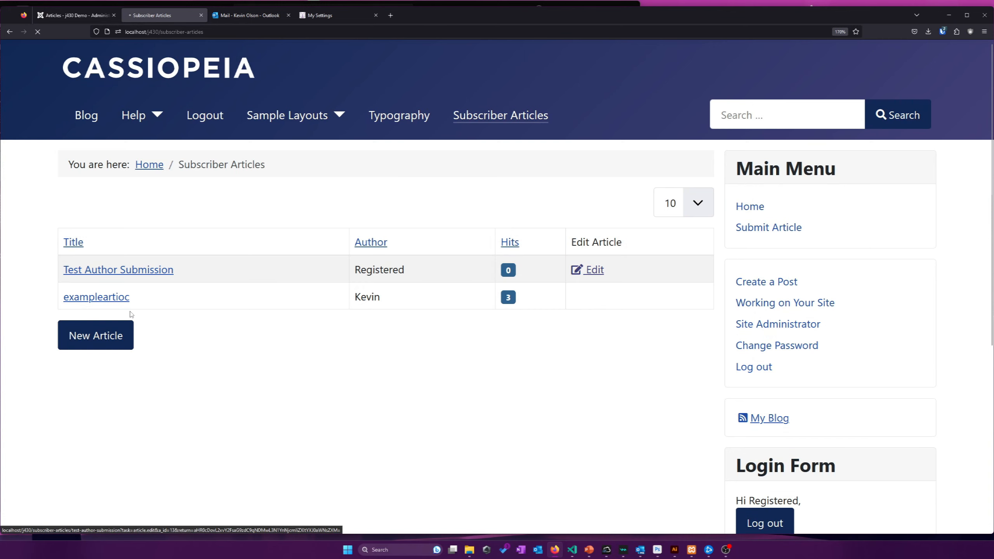
scroll(128, 316, down, 3)
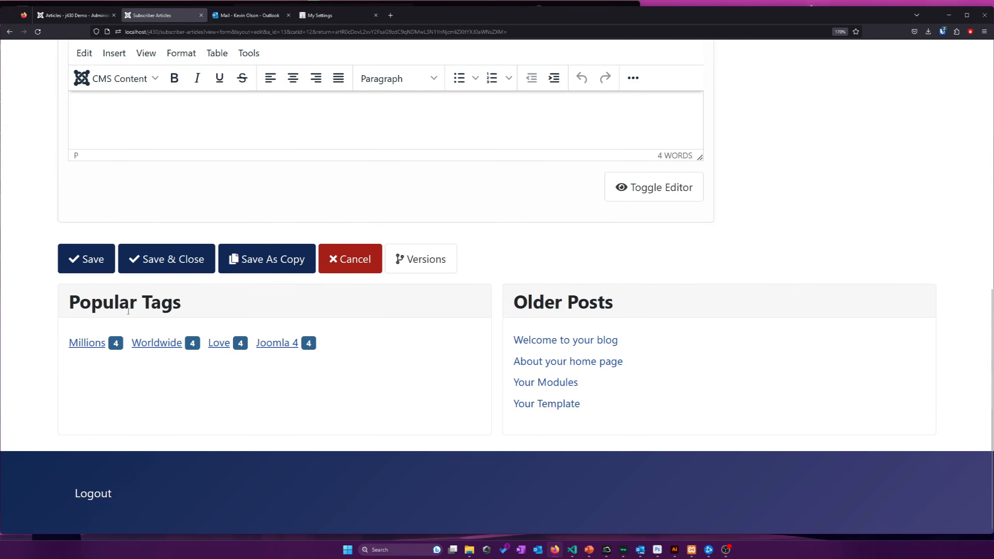
scroll(129, 311, up, 4)
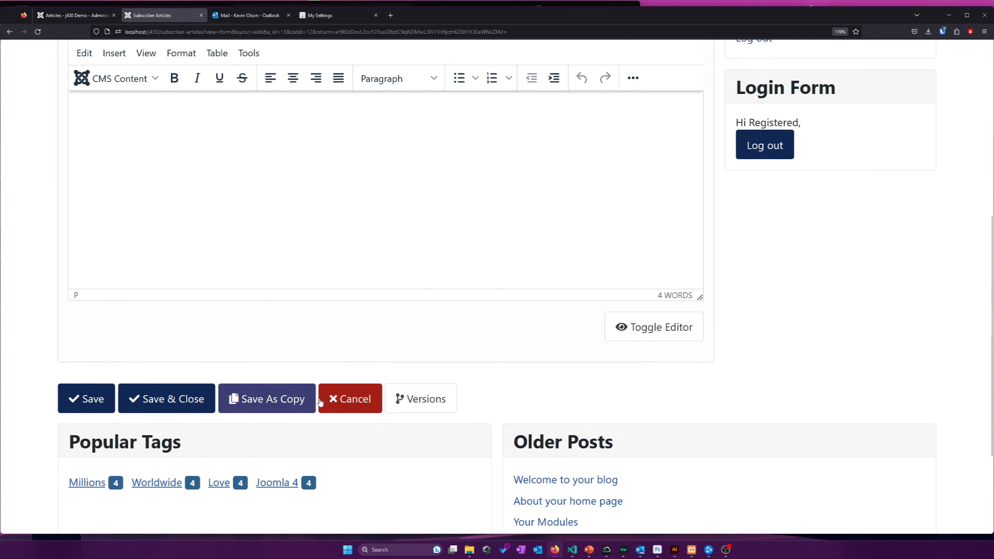
click(331, 401)
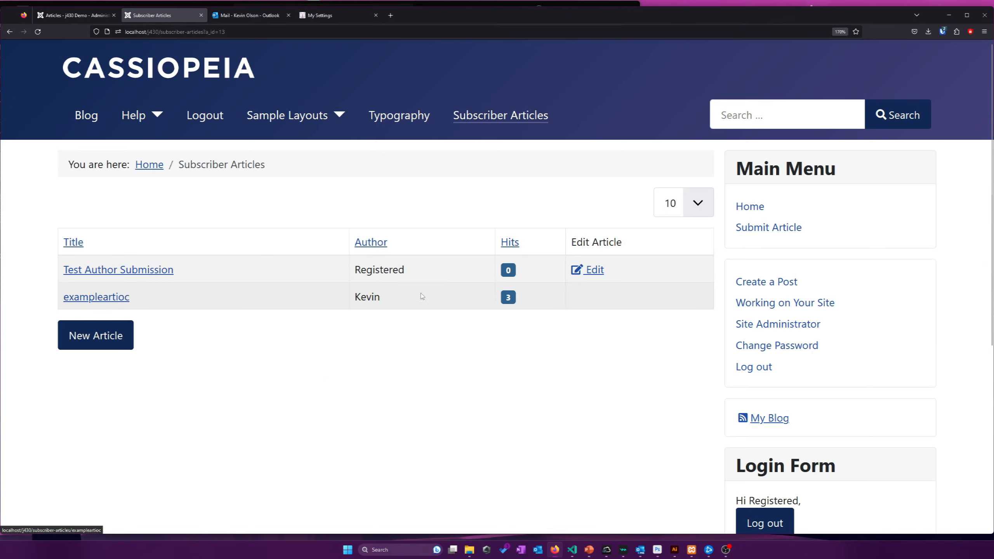
Return to the admin Articles list and dismiss the Article published message
drag(404, 308, 88, 296)
click(303, 324)
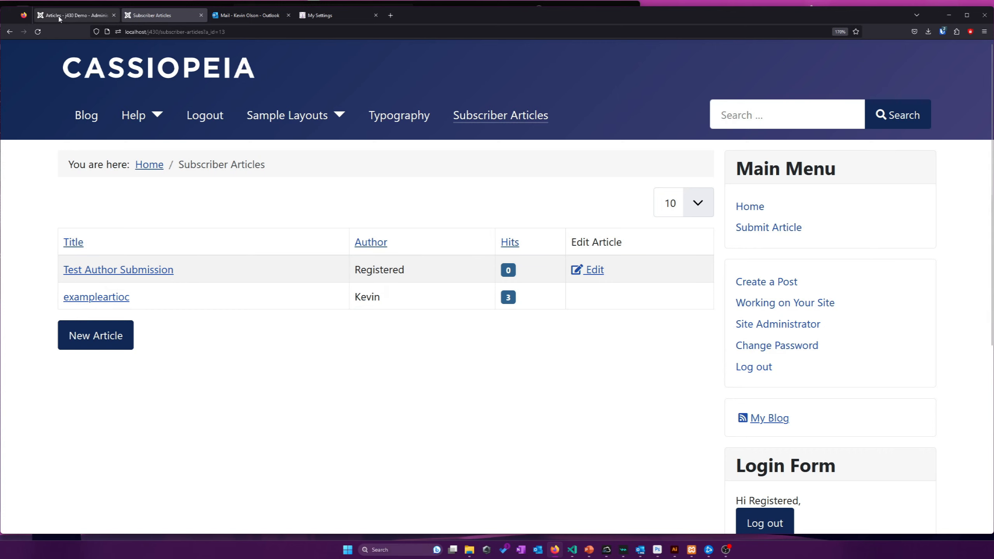
click(71, 15)
click(957, 153)
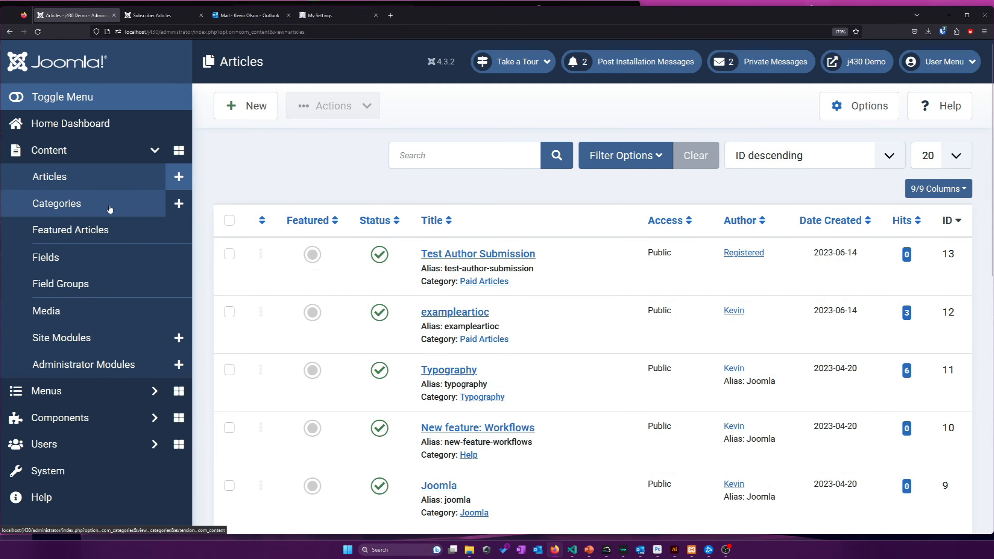
Add the Editor group to the Registered user and save
scroll(110, 210, down, 4)
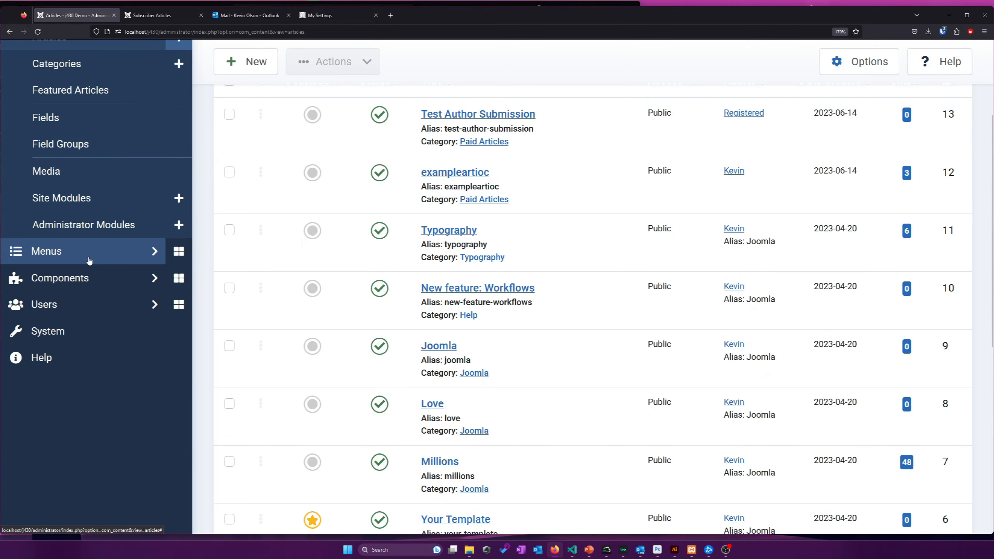
scroll(89, 262, up, 2)
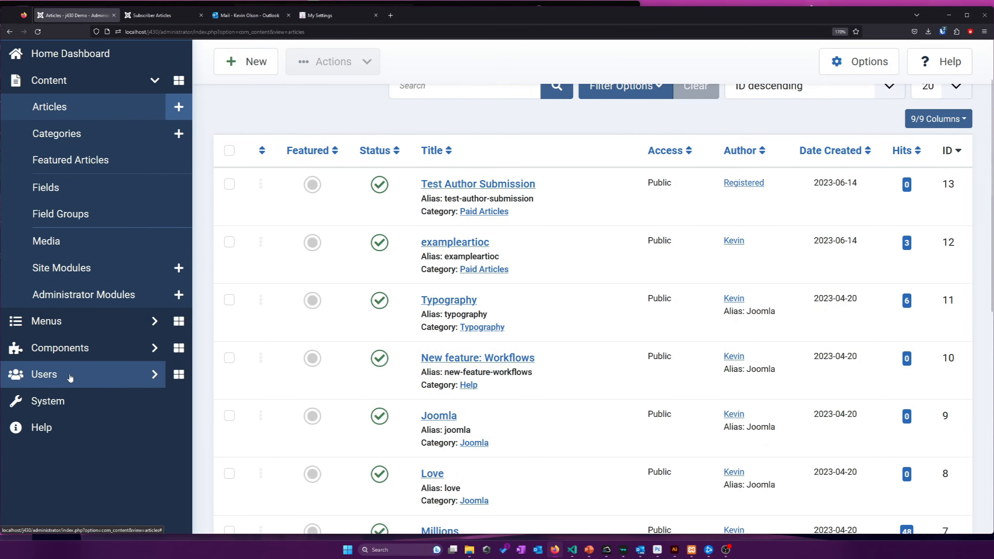
click(70, 377)
click(51, 189)
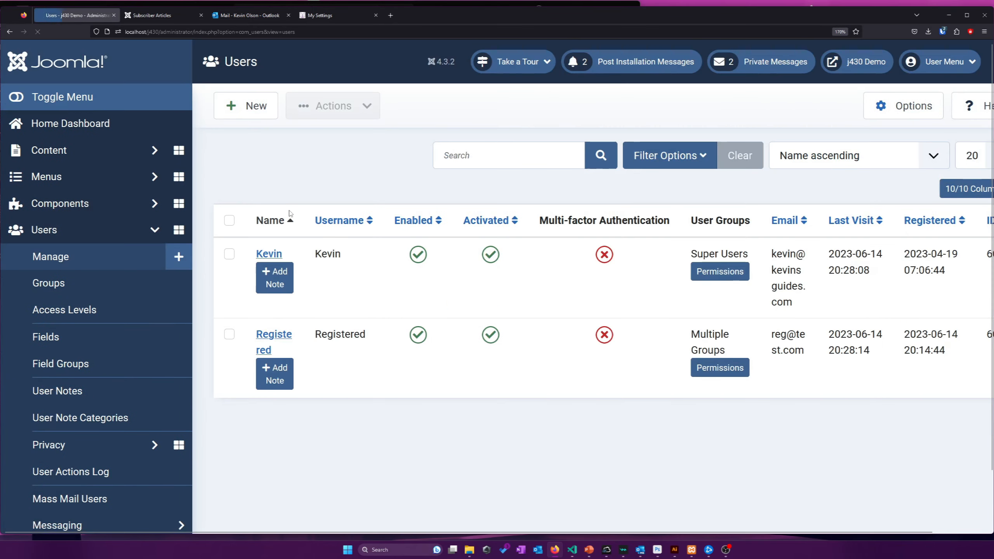
click(282, 334)
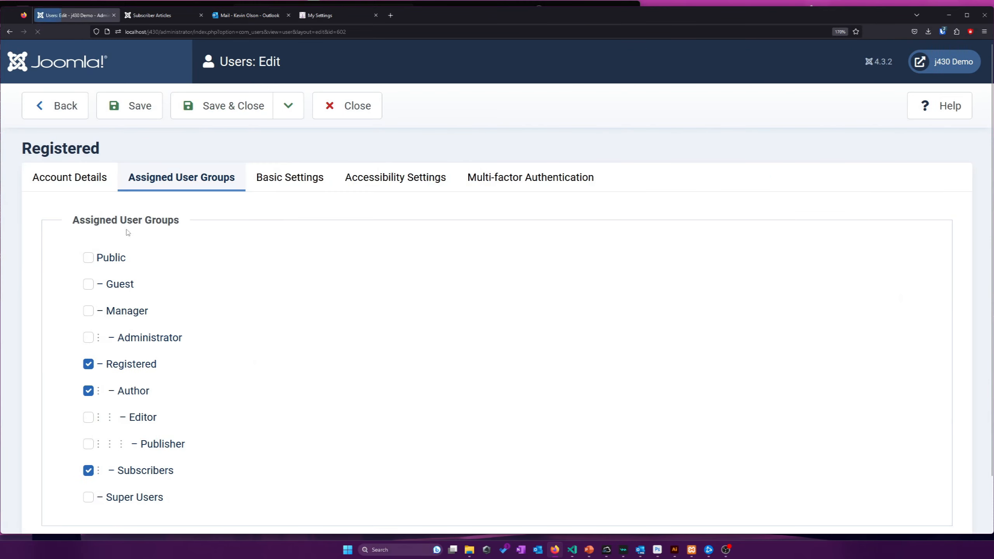
scroll(89, 354, down, 2)
click(89, 360)
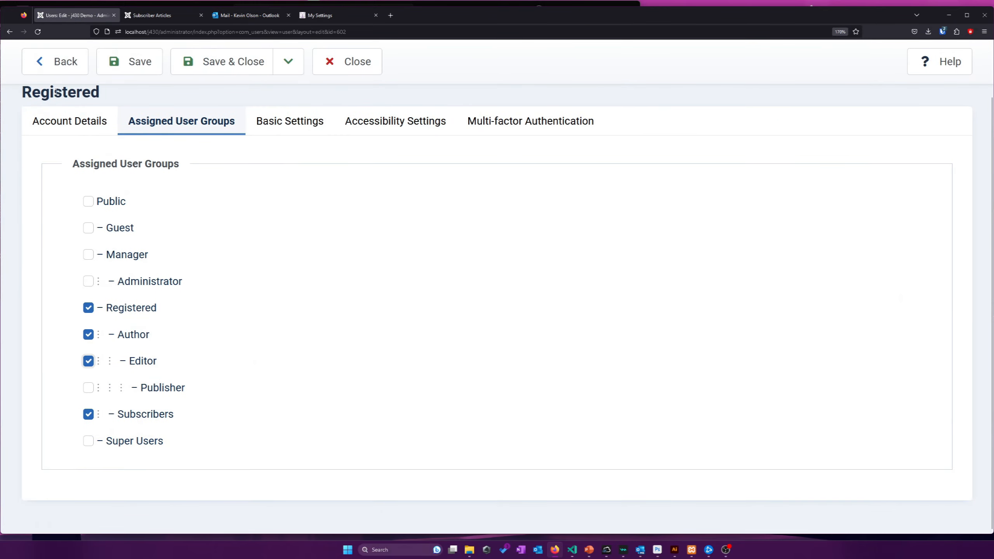
click(132, 61)
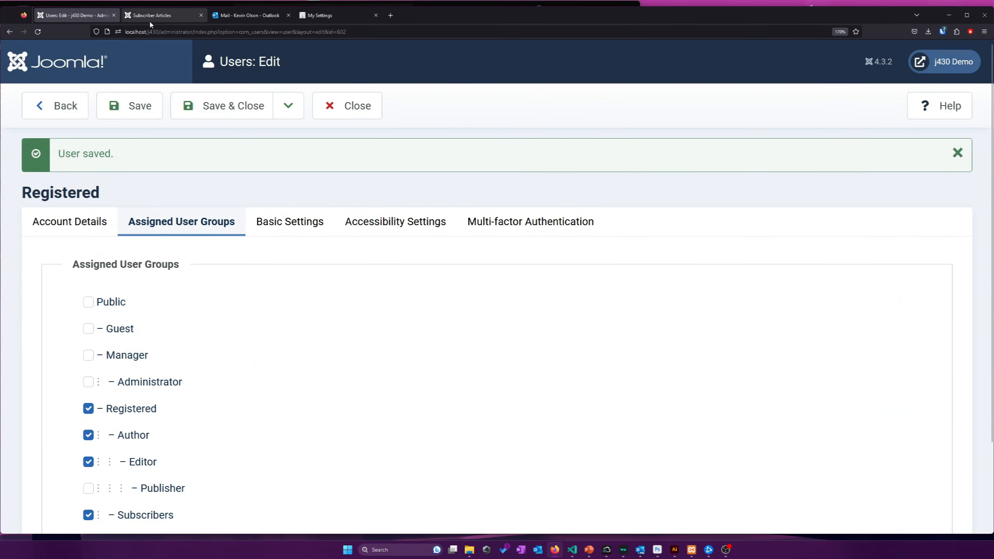
click(175, 18)
Reload Subscriber Articles, open exampleartioc for editing, check its Publishing tab, then cancel
click(37, 31)
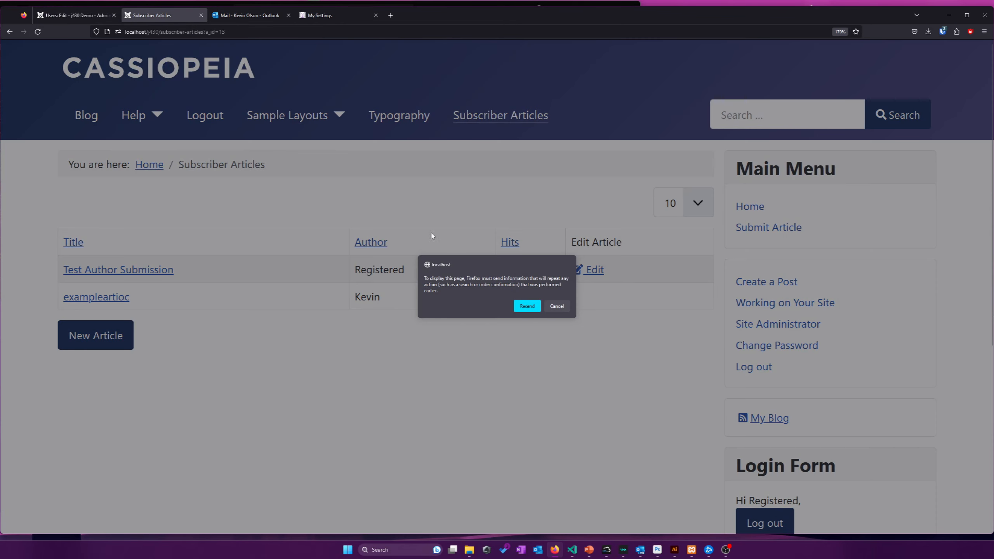
click(526, 307)
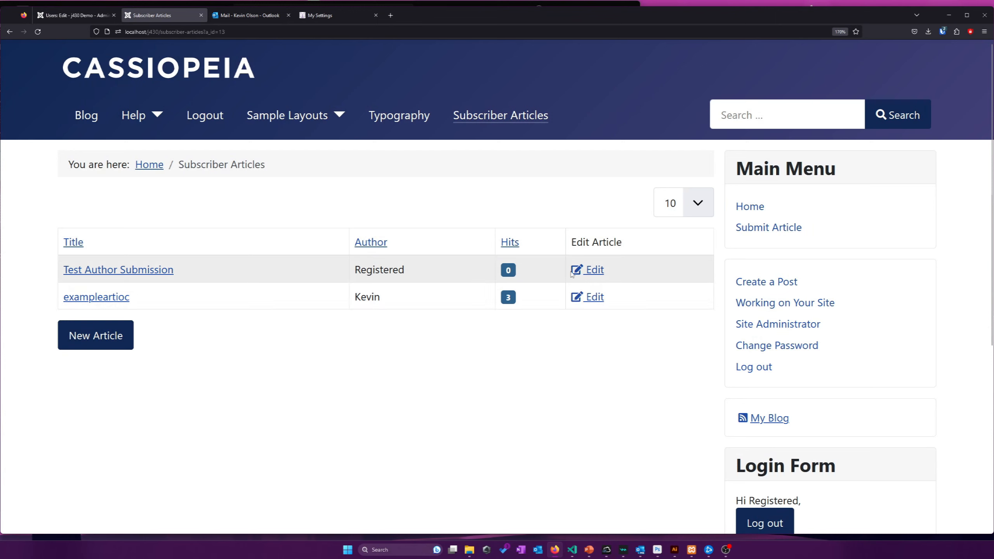
click(595, 296)
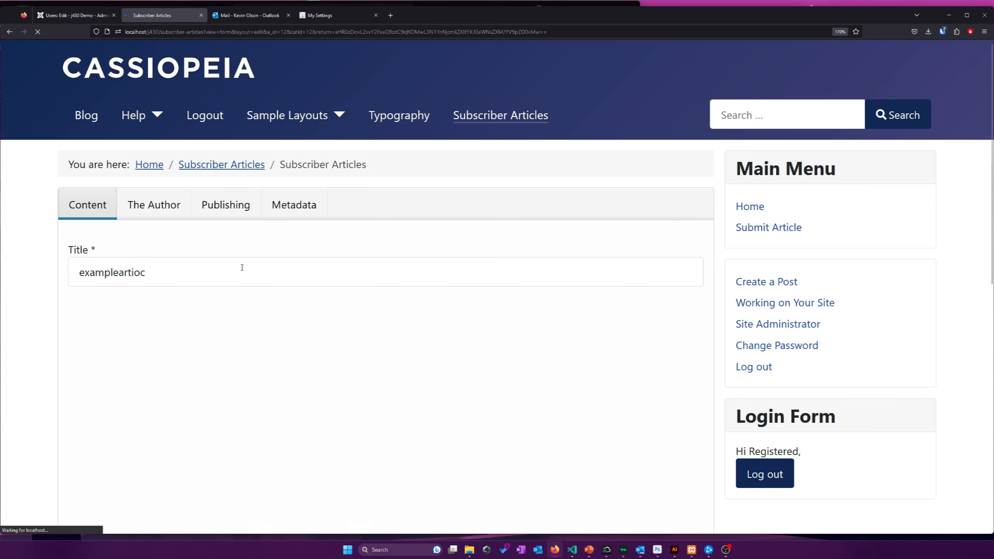
scroll(181, 234, down, 3)
scroll(182, 233, up, 3)
click(208, 208)
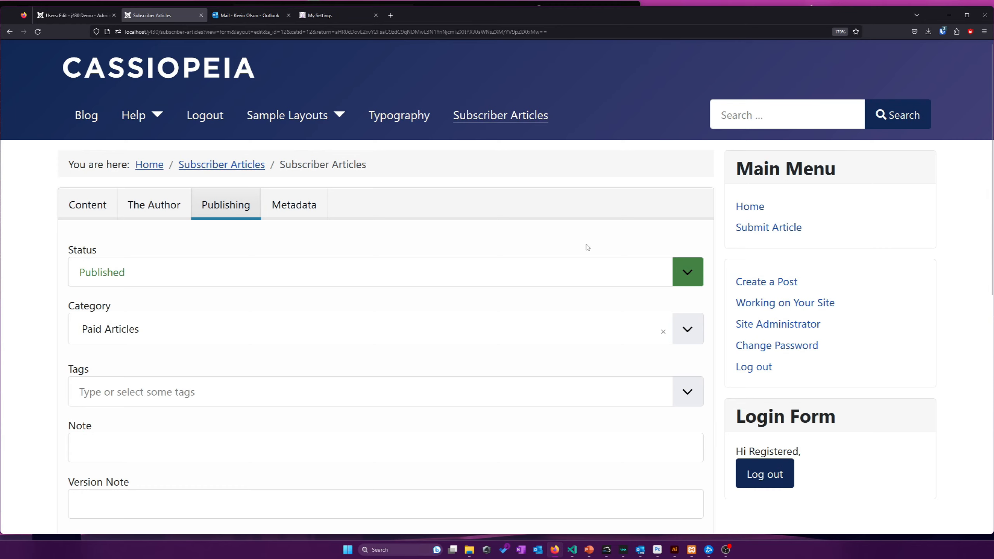
scroll(325, 294, down, 5)
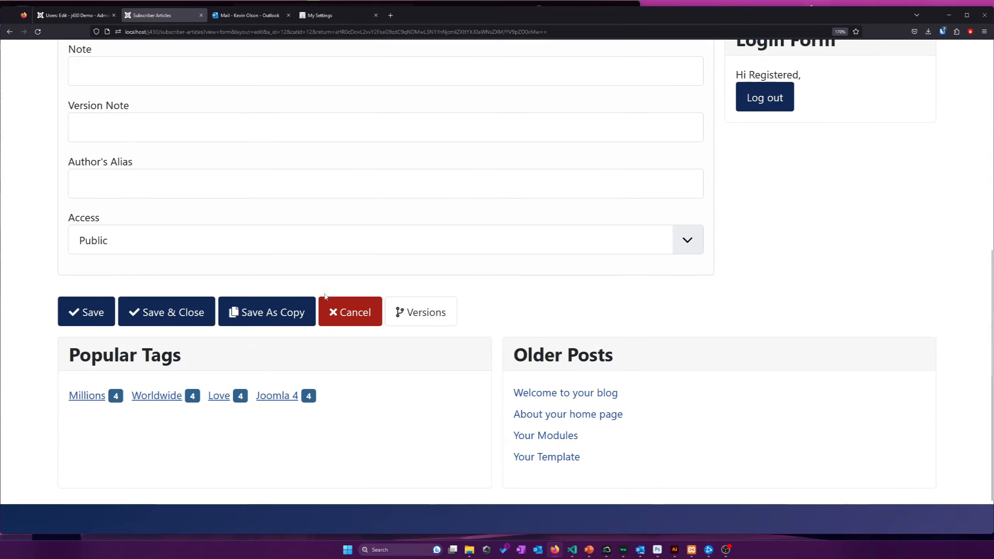
scroll(325, 295, up, 5)
scroll(206, 244, down, 5)
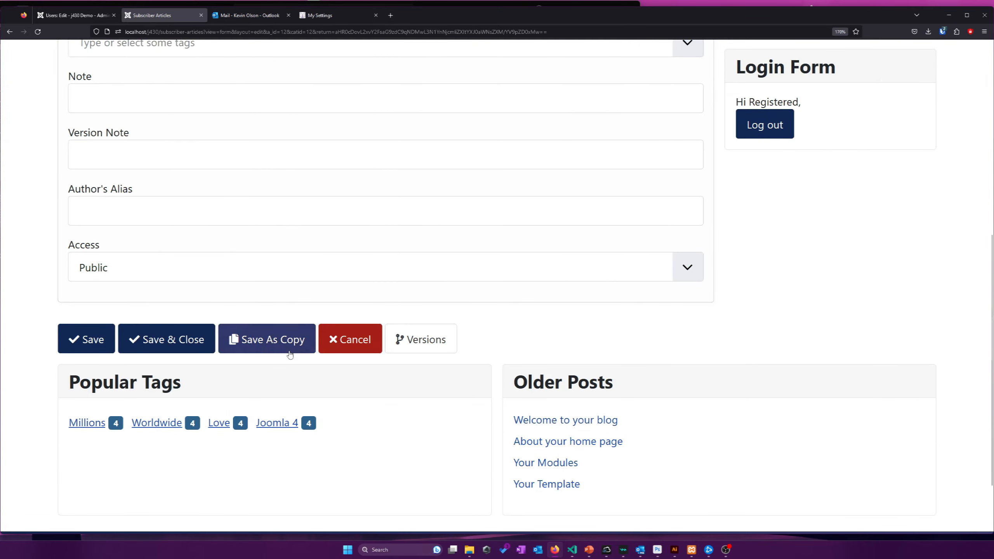
click(348, 340)
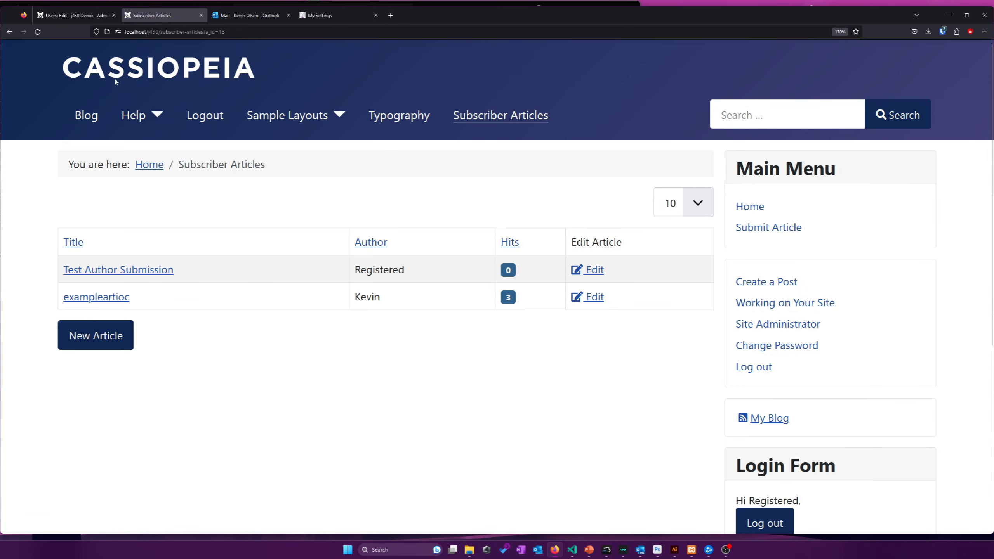
click(74, 15)
scroll(149, 309, down, 2)
Add the Publisher group to the Registered user, save, and reload Subscriber Articles
click(89, 387)
click(113, 61)
click(151, 29)
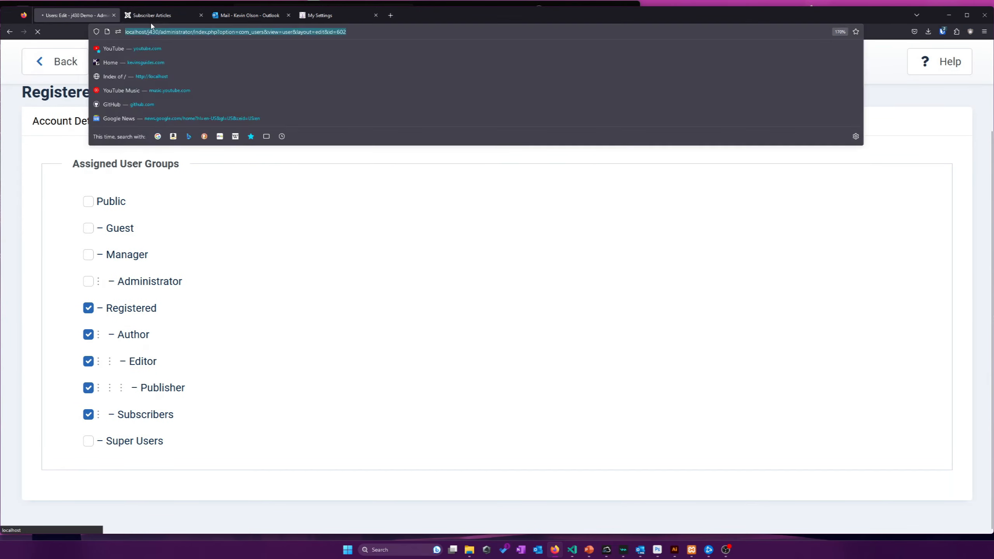
click(152, 18)
right_click(357, 199)
click(398, 208)
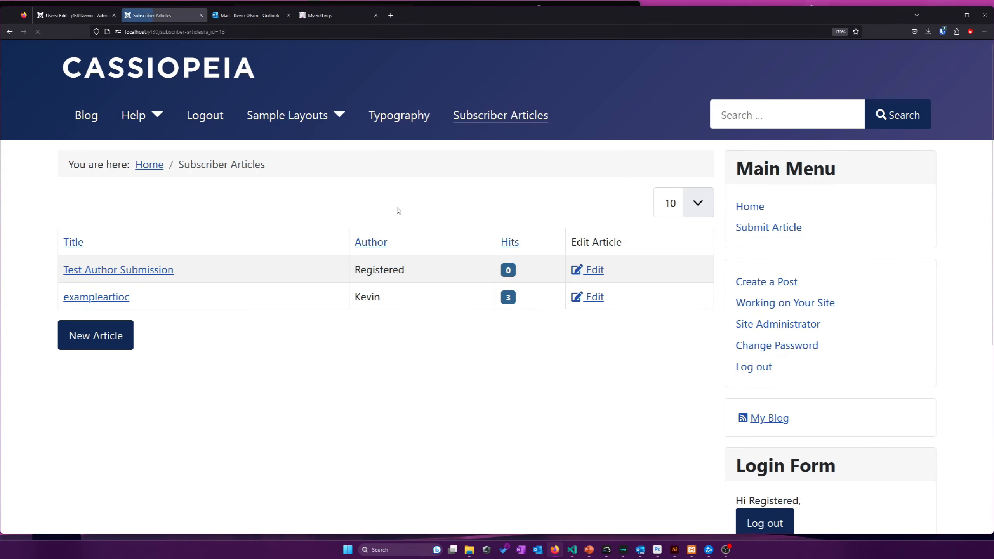
Edit Test Author Submission and check its Publishing status, leaving it Published
click(596, 269)
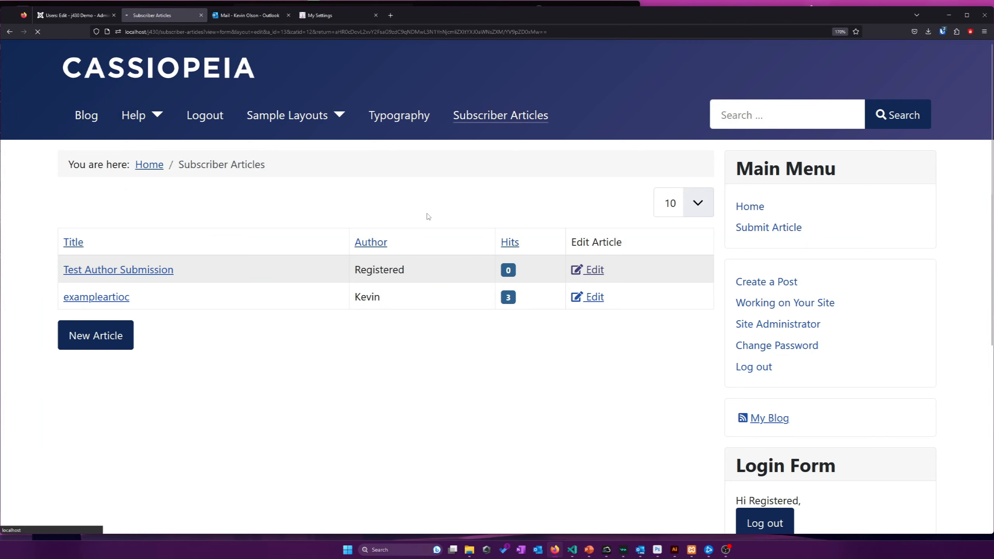
click(206, 207)
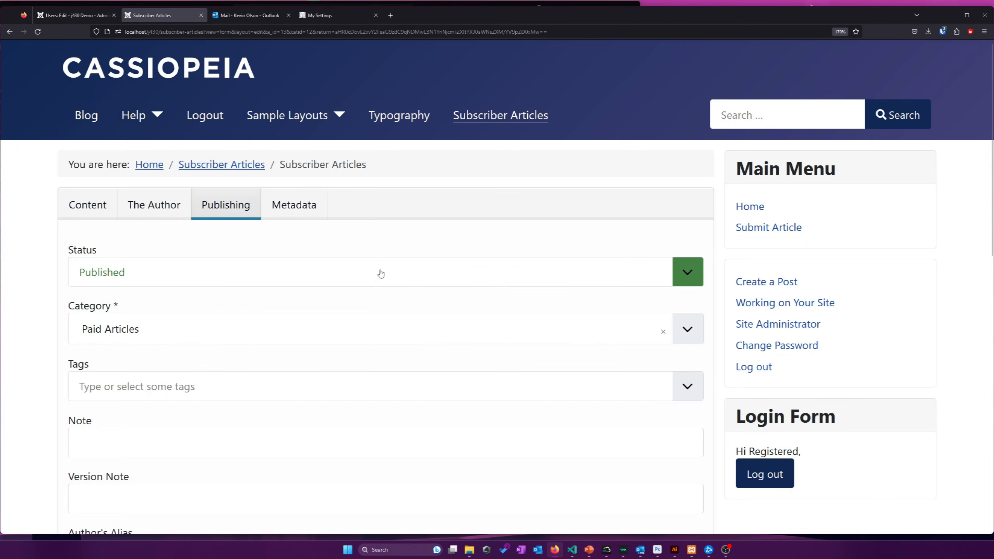
click(316, 286)
click(331, 251)
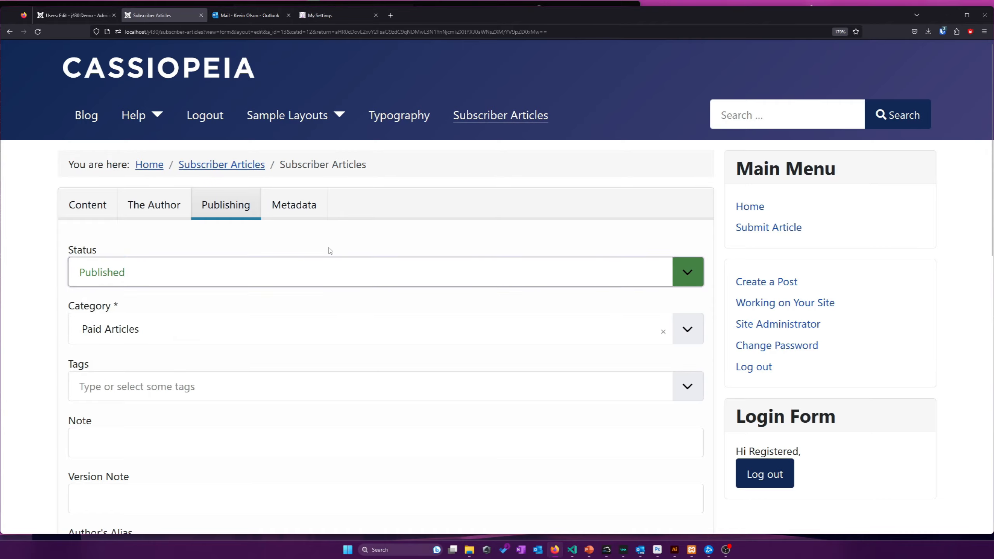
scroll(239, 258, down, 10)
scroll(249, 310, up, 4)
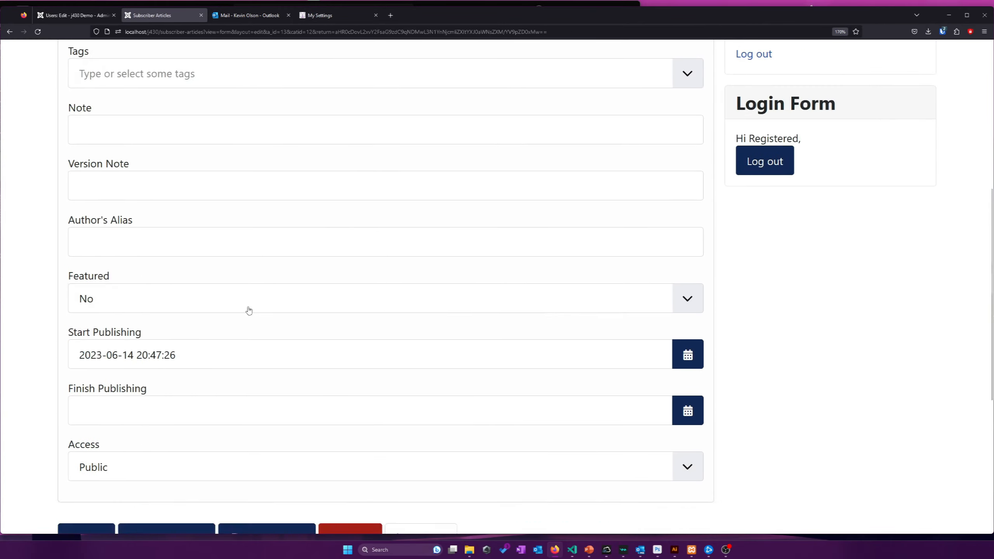
scroll(249, 310, up, 6)
Review the article's Metadata and Author tabs, then cancel without changes
click(286, 209)
scroll(209, 284, down, 5)
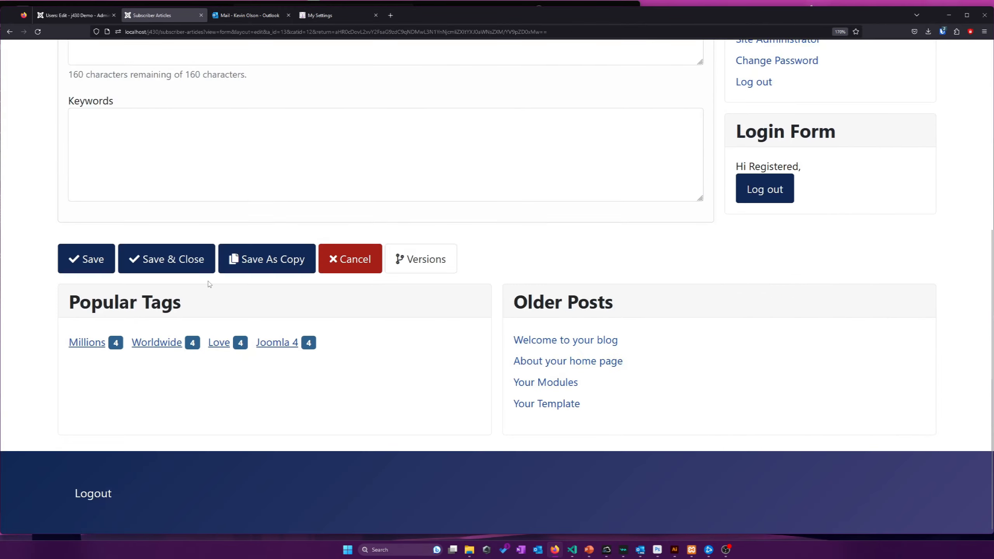
scroll(209, 283, up, 5)
click(208, 288)
click(138, 205)
click(83, 207)
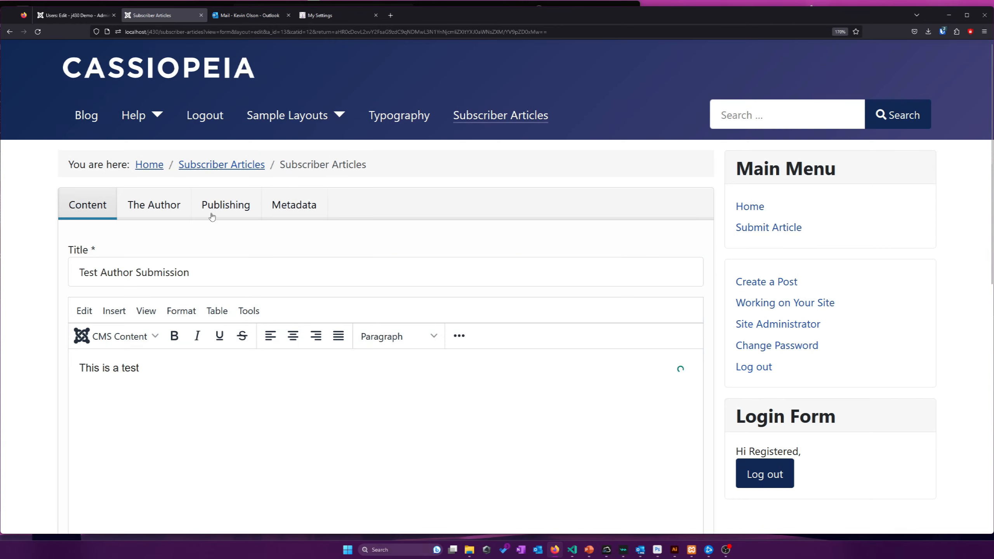
scroll(355, 322, down, 5)
click(354, 266)
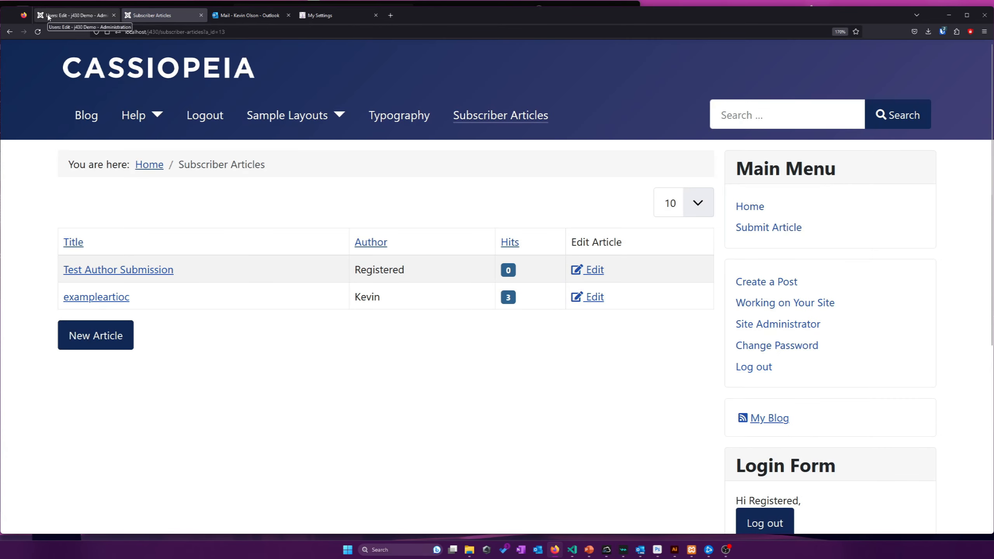
Close the Registered user's edit page and reopen that user for editing
click(48, 17)
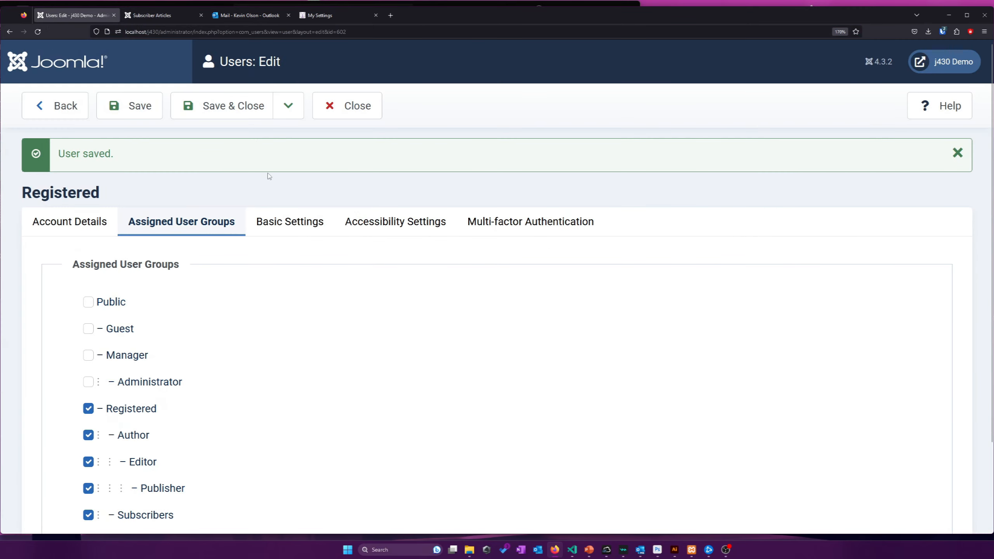
click(957, 153)
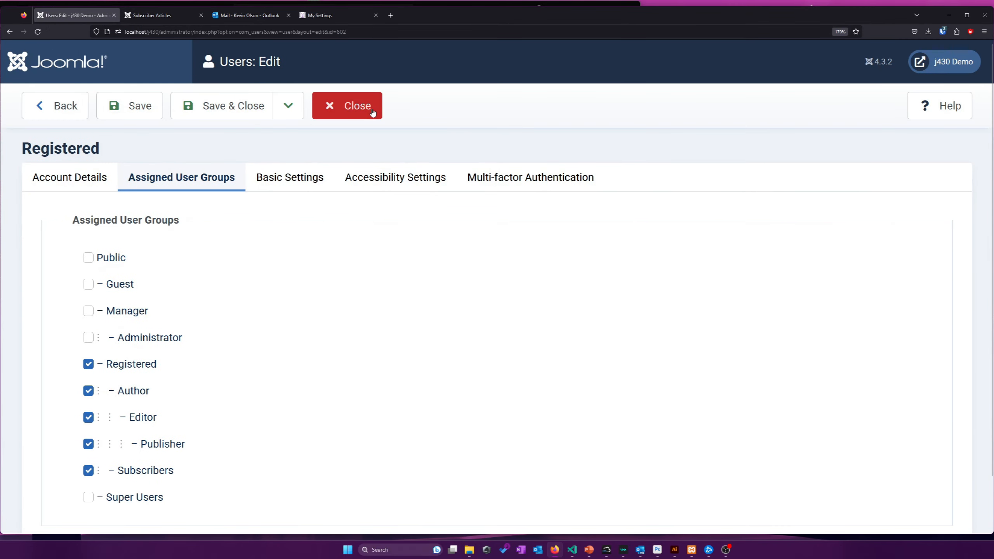
click(367, 106)
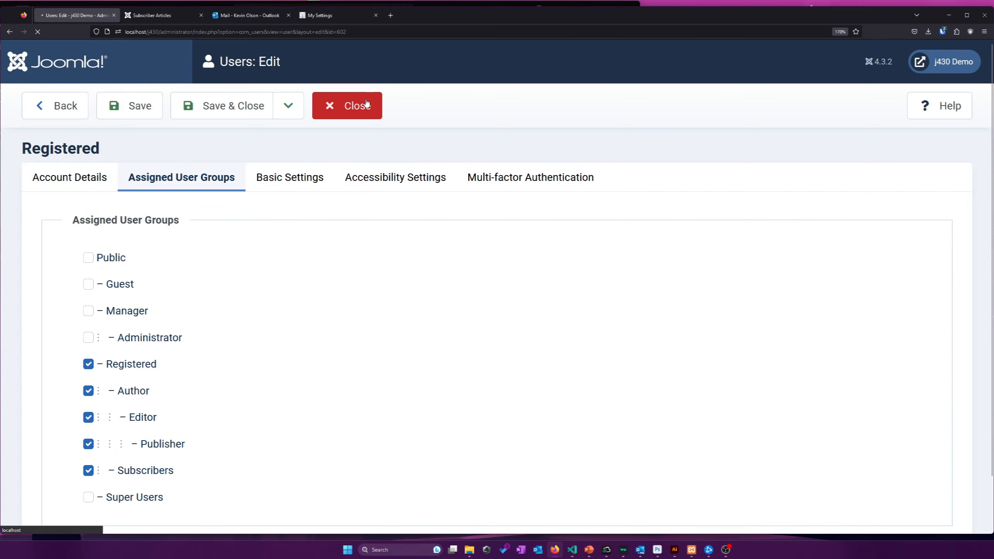
click(284, 335)
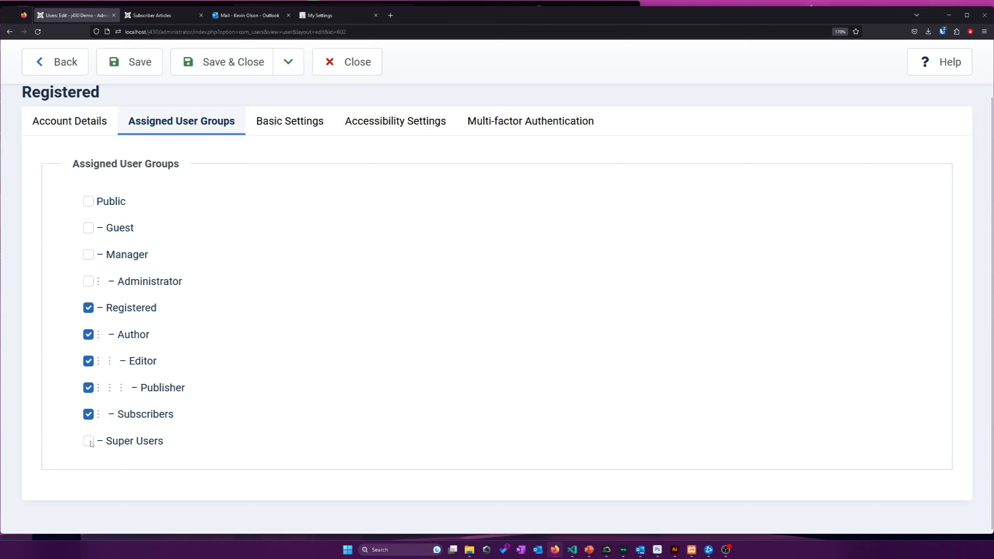
Tick and untick Administrator under Assigned User Groups, leaving it unassigned
drag(103, 448, 119, 467)
click(180, 452)
click(119, 467)
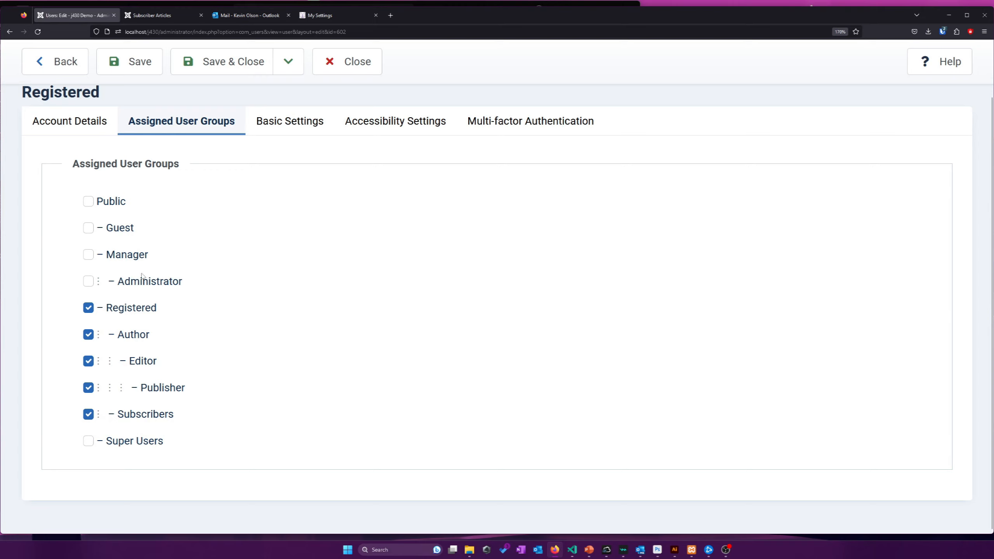
drag(193, 294, 110, 287)
click(110, 287)
click(132, 287)
drag(163, 442, 108, 446)
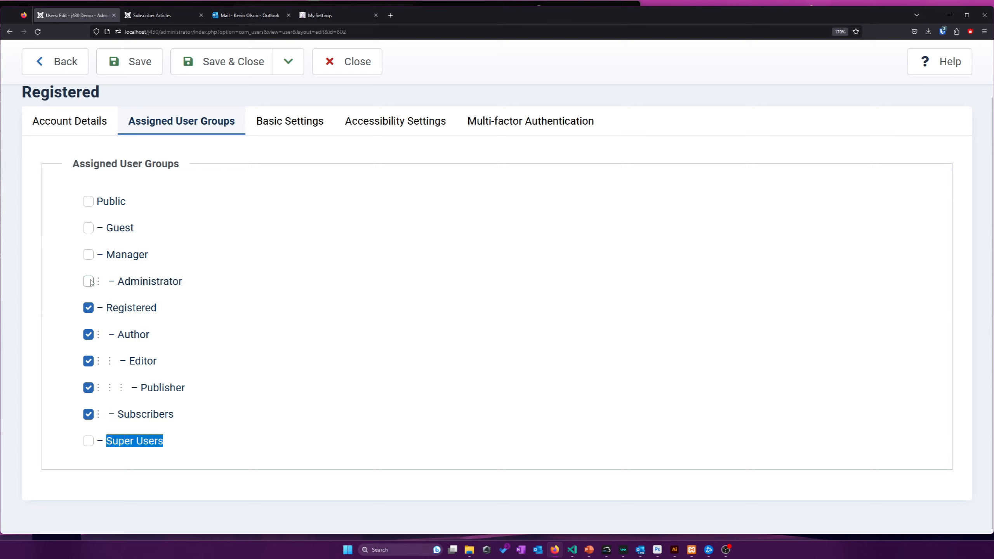
scroll(90, 283, up, 2)
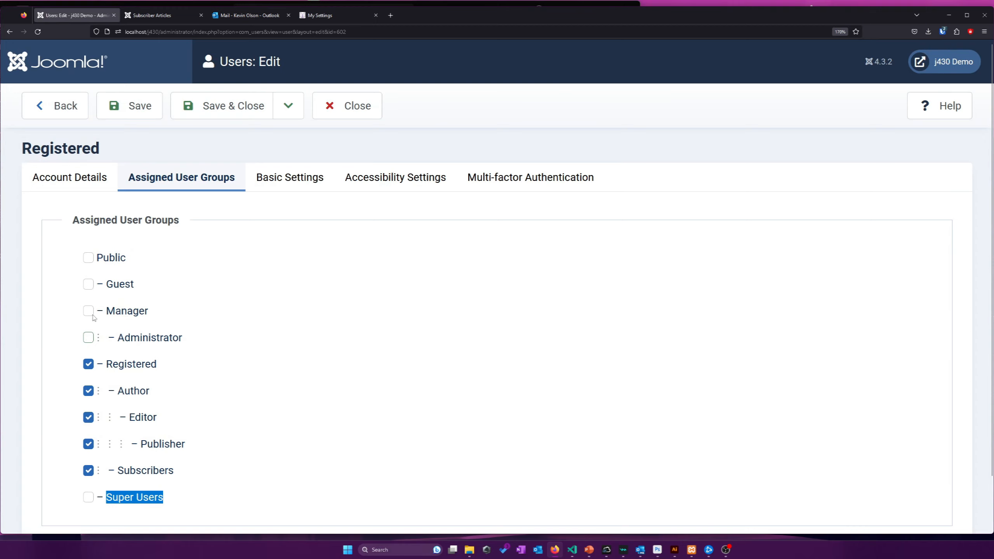
scroll(90, 317, down, 1)
scroll(90, 316, up, 1)
Add the Registered user to the Manager group, then Save & Close
click(89, 311)
scroll(103, 321, down, 1)
scroll(106, 324, up, 1)
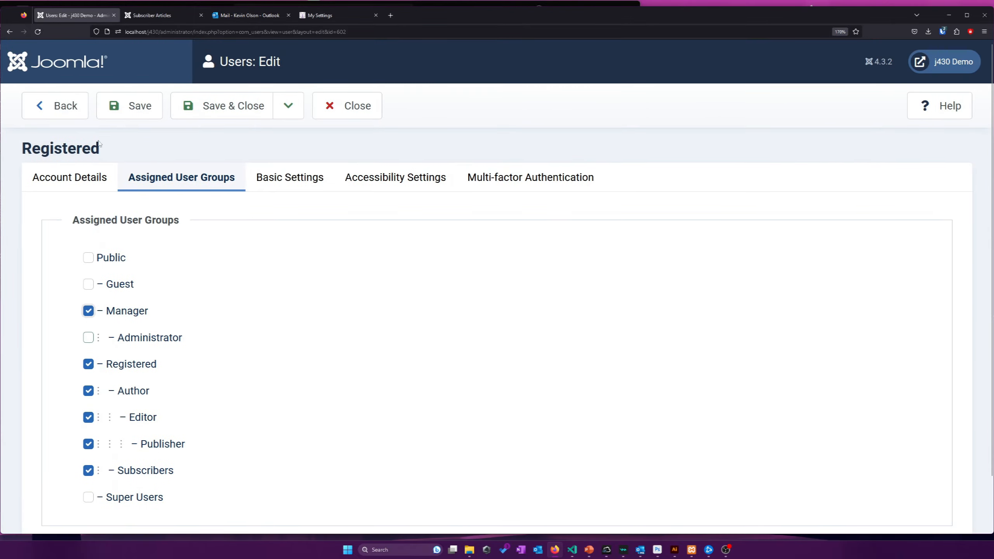
scroll(142, 186, down, 2)
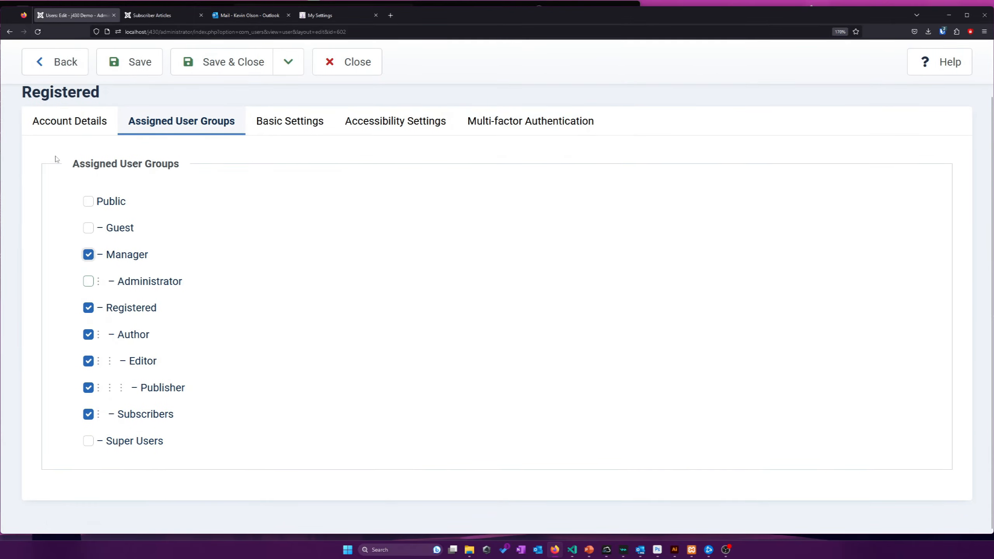
scroll(56, 158, up, 2)
click(198, 116)
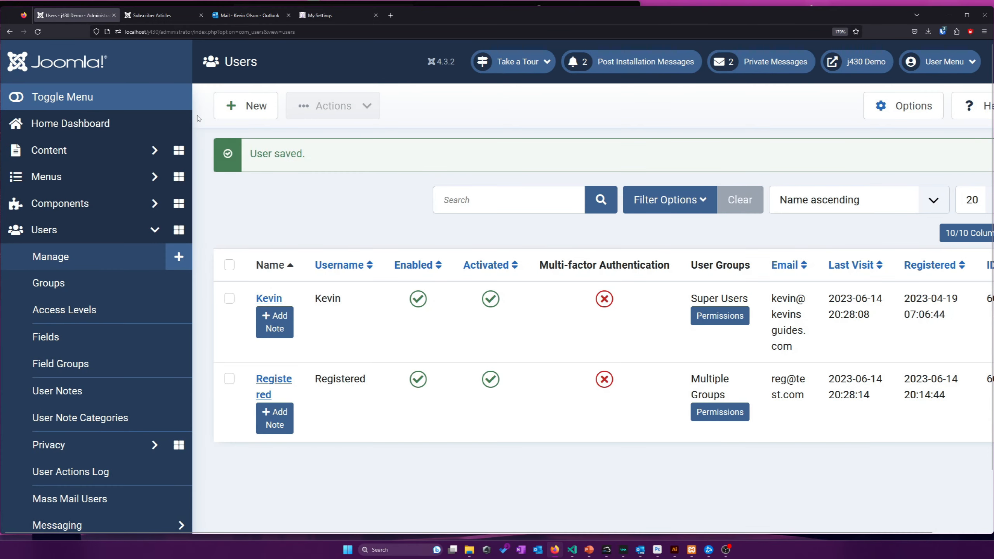
Log out of the administrator account and sign in as the registered test user
click(931, 67)
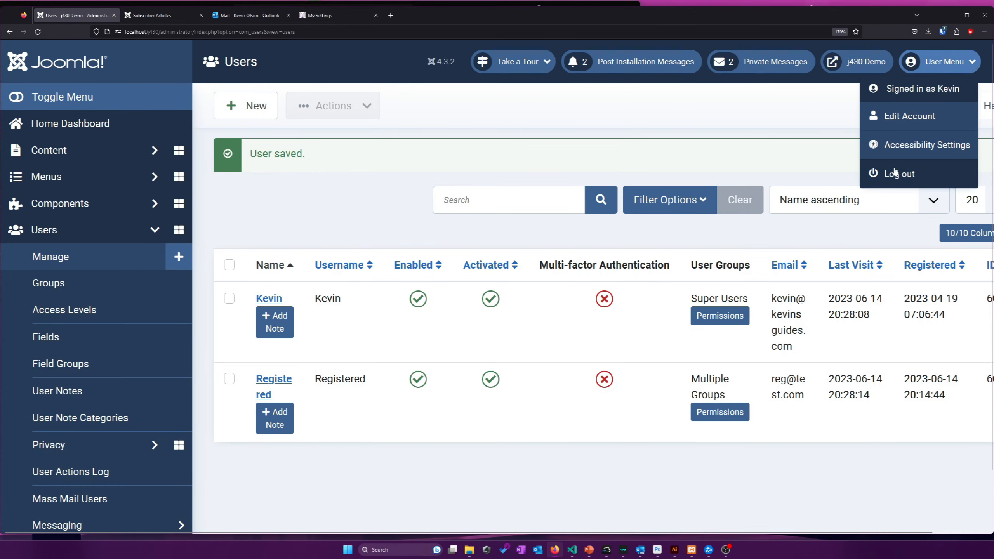
click(885, 178)
key(ctrl+shift+l)
drag(586, 279, 392, 277)
text(Reg)
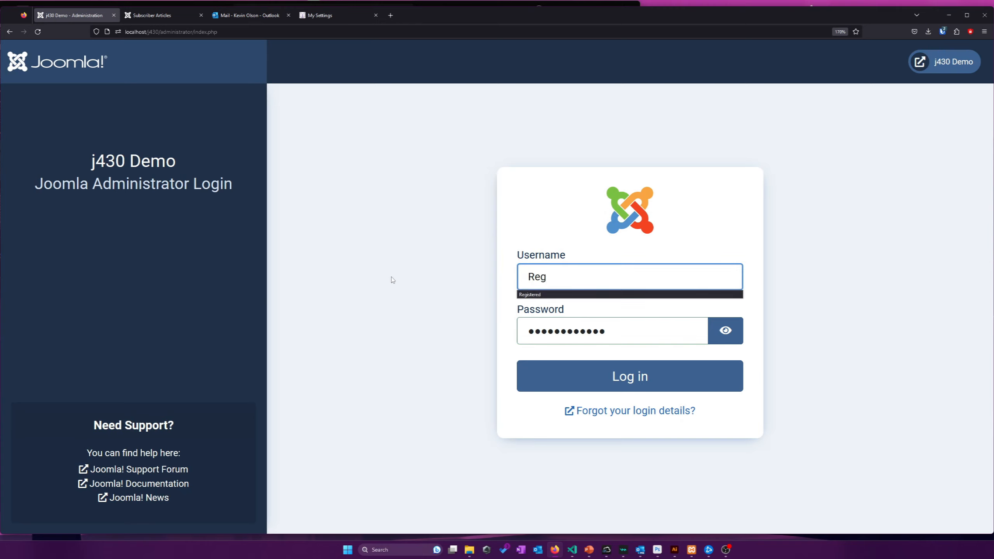
click(532, 294)
click(640, 339)
key(ctrl+a)
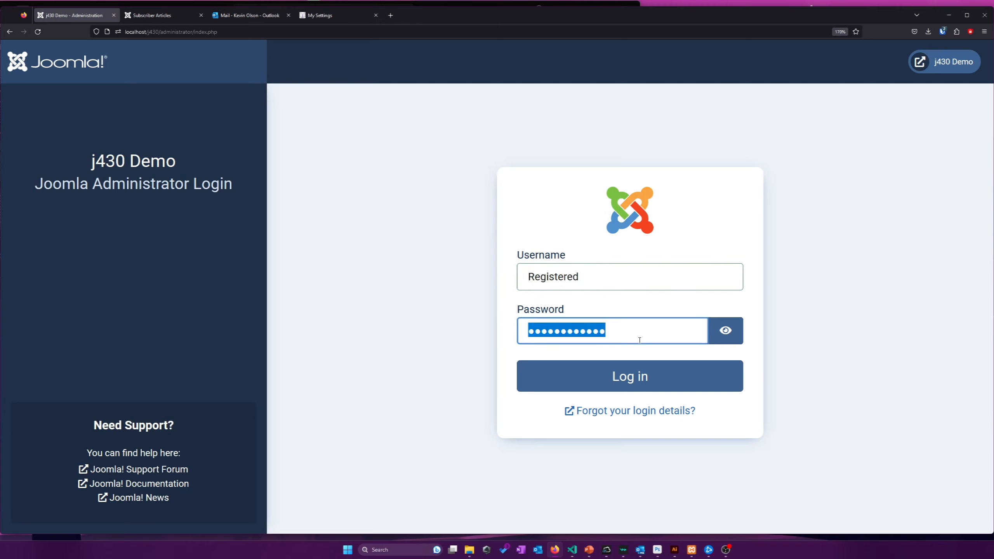
text(Reg)
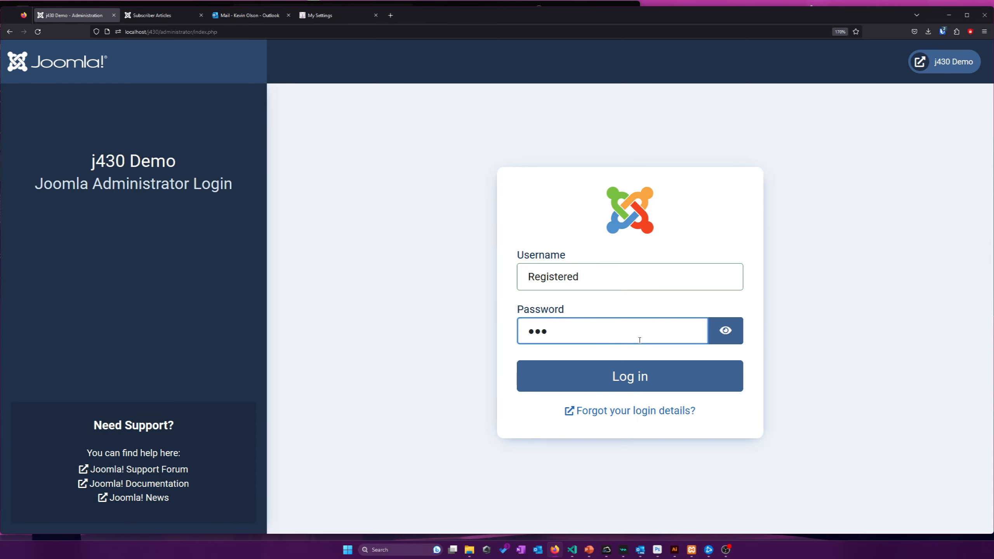
text(istered123)
key(Return)
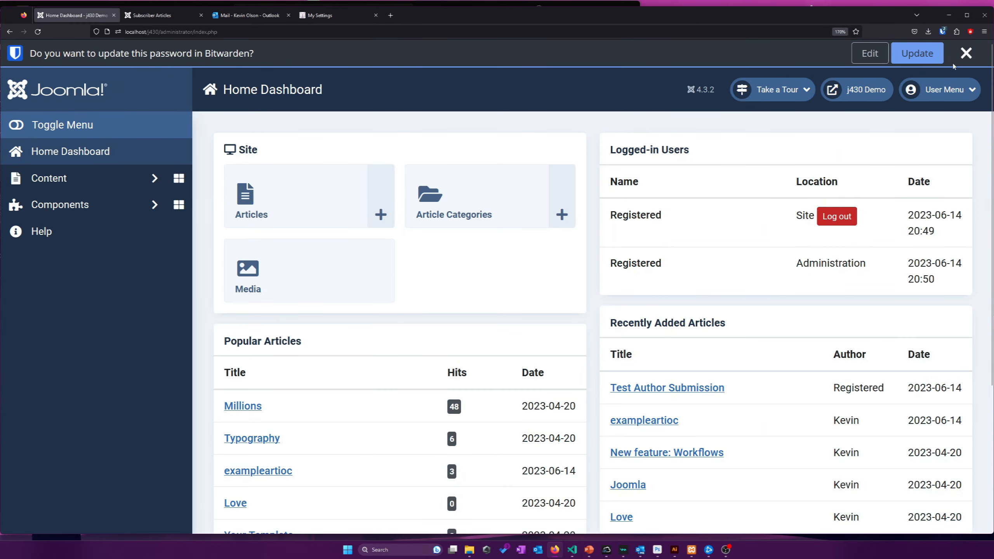
Dismiss the password-manager prompt and open the Content > Articles list
click(966, 52)
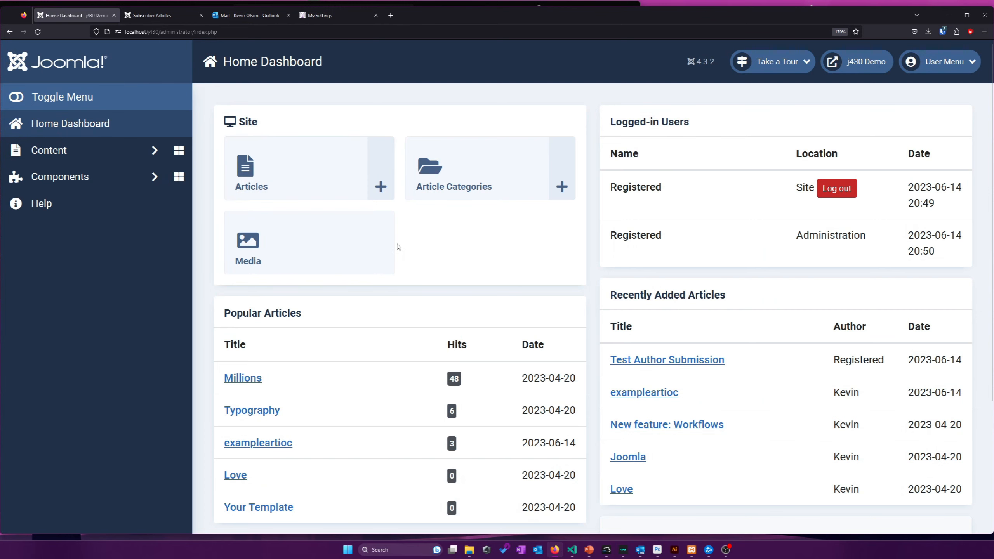
scroll(398, 246, down, 4)
scroll(431, 241, up, 4)
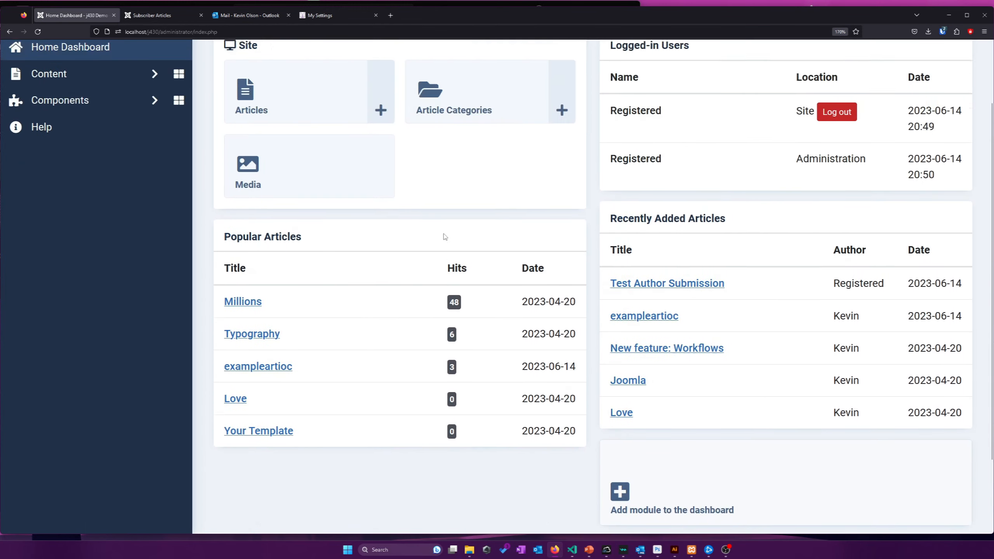
scroll(449, 236, up, 1)
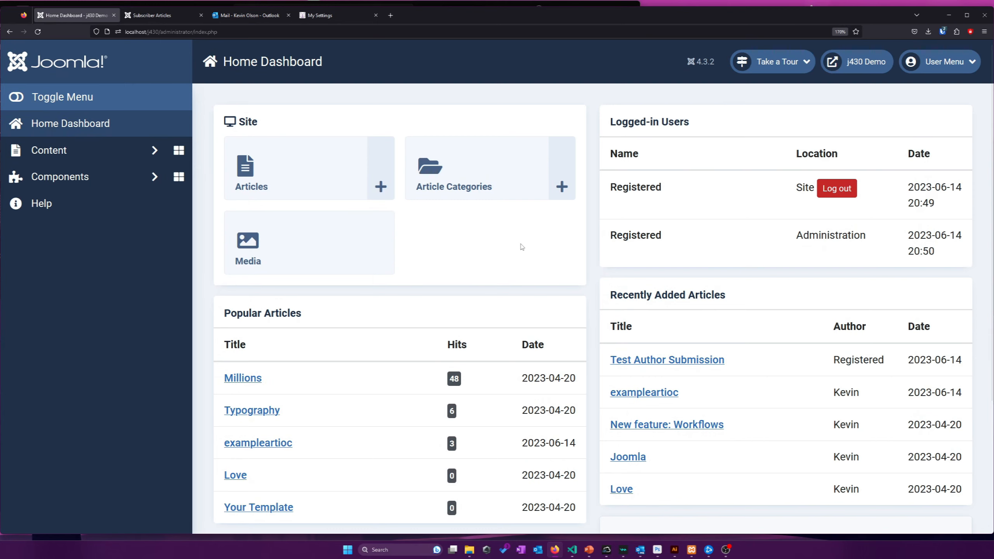
scroll(524, 246, down, 1)
scroll(527, 247, up, 1)
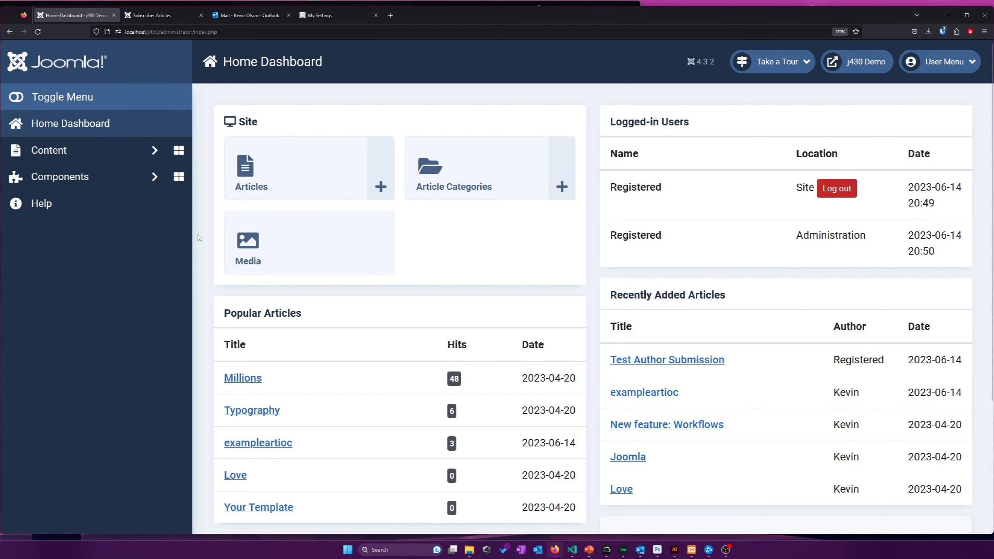
click(54, 148)
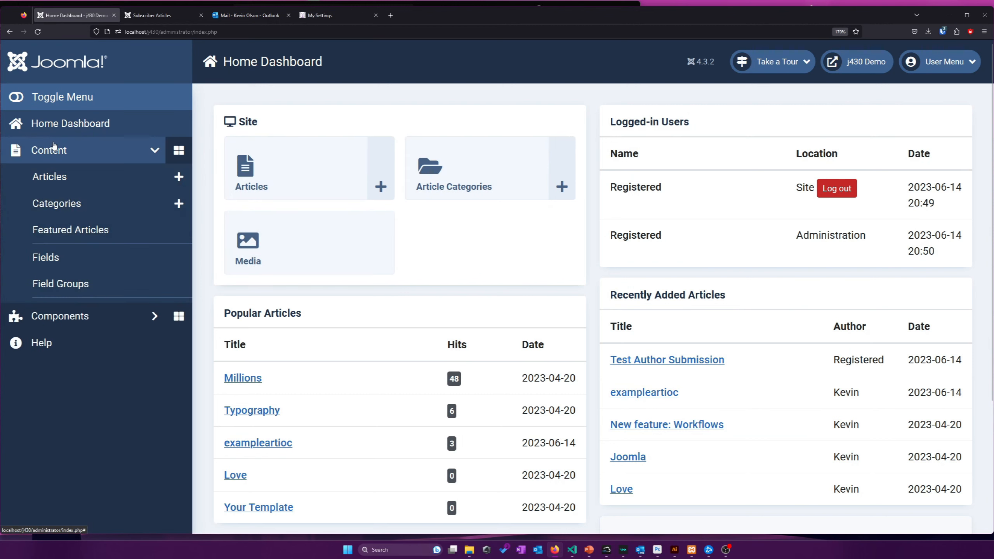
click(80, 337)
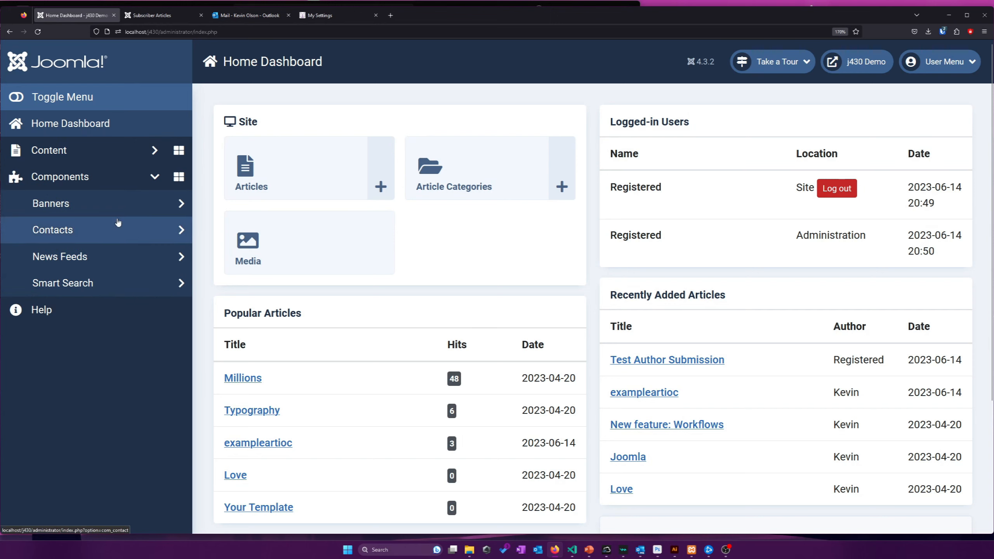
click(104, 150)
click(104, 180)
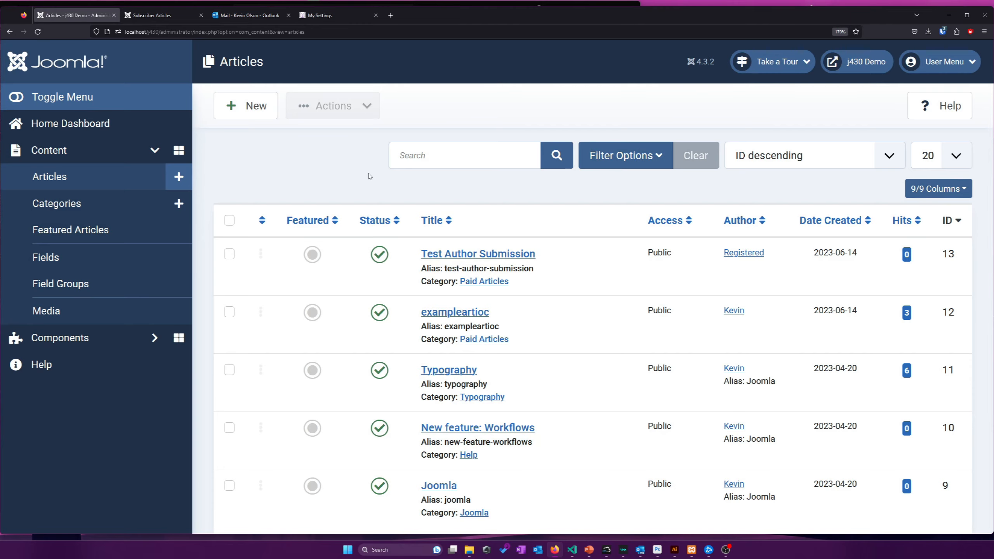
Open Test Author Submission, compare it with the frontend page, and close it unchanged
scroll(370, 176, down, 2)
scroll(371, 176, up, 2)
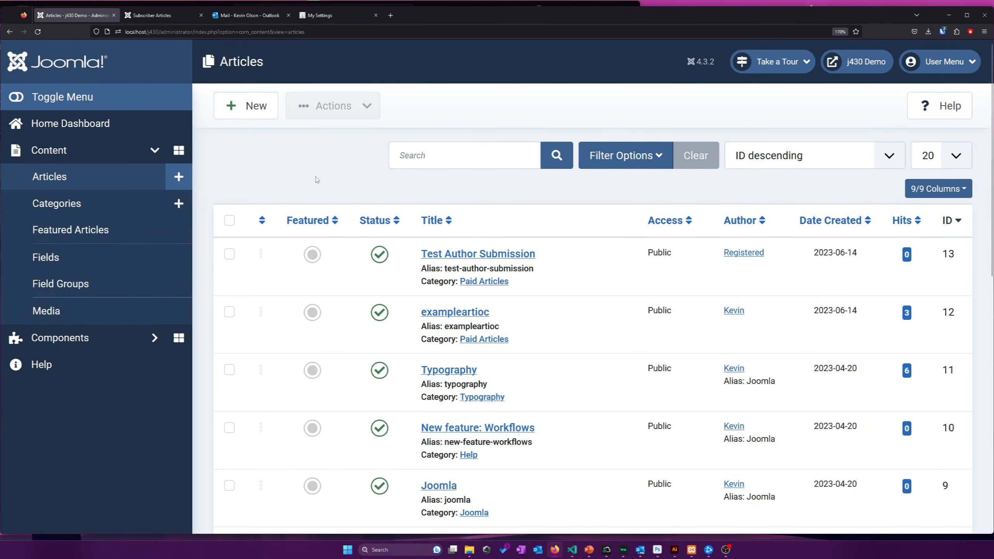
scroll(317, 180, down, 2)
scroll(316, 180, up, 2)
scroll(332, 181, down, 4)
scroll(332, 181, up, 4)
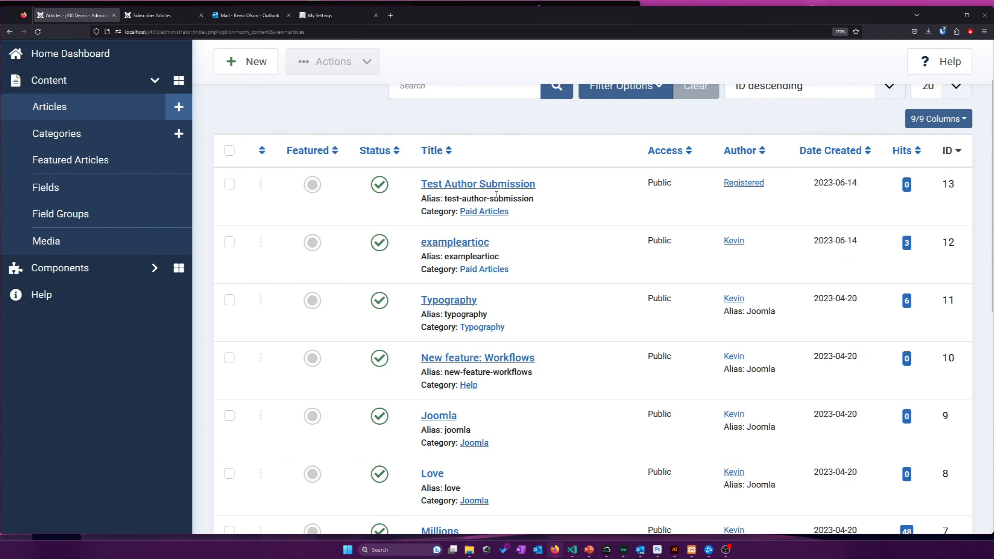
click(501, 188)
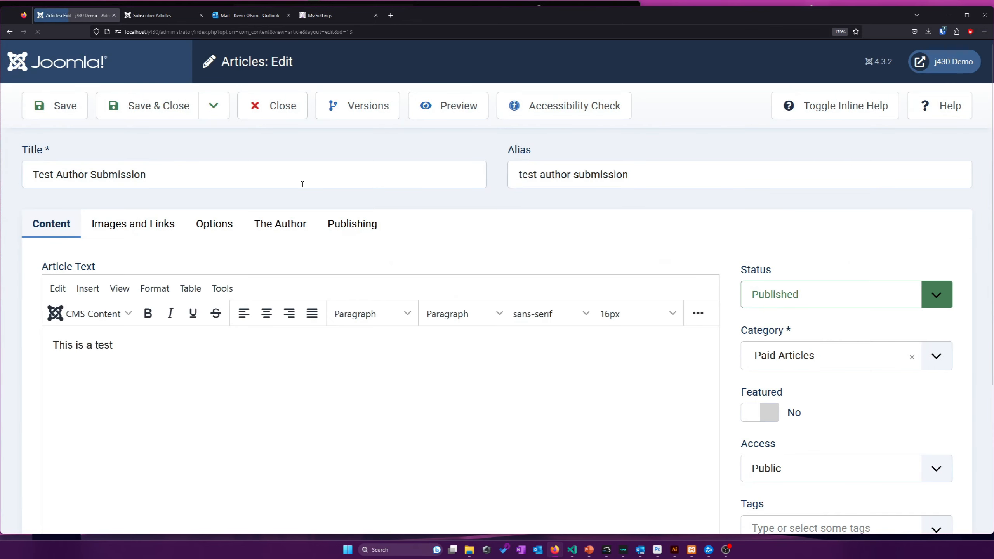
click(152, 15)
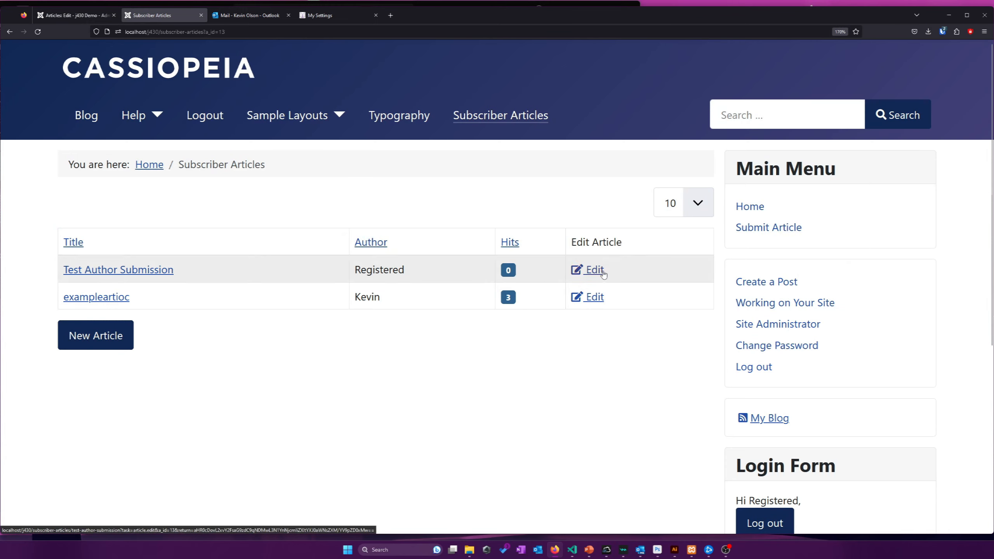
click(78, 15)
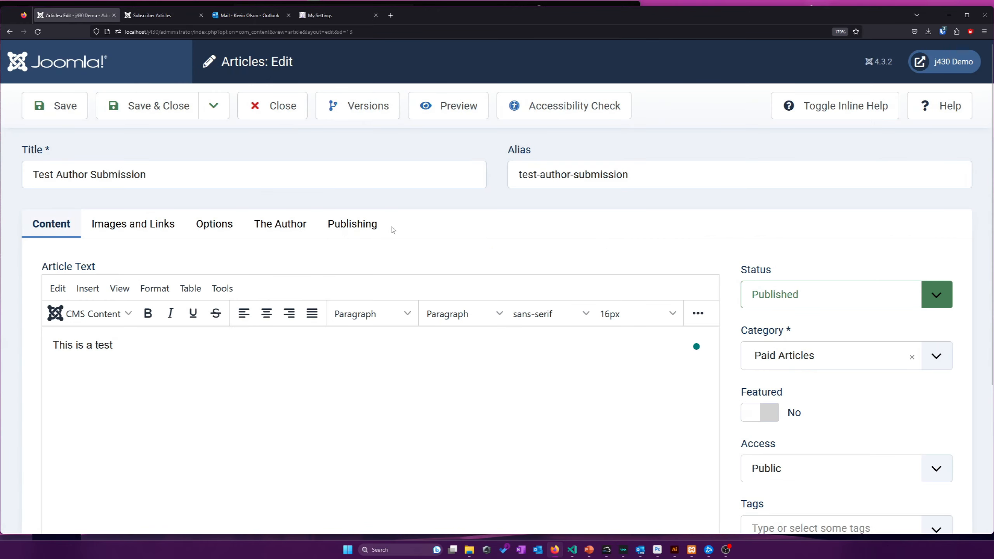
click(274, 106)
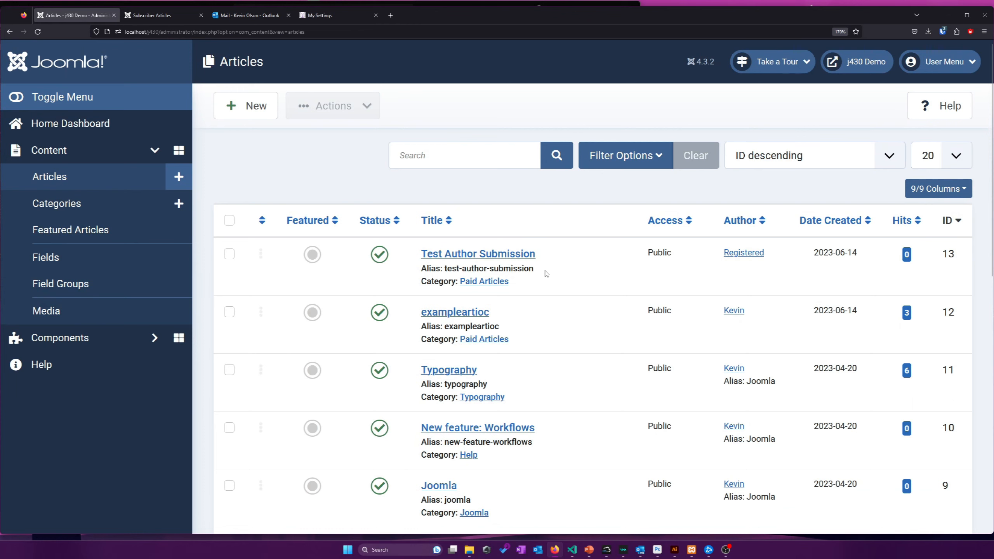
Return to the Home Dashboard
scroll(545, 272, down, 2)
scroll(466, 264, up, 2)
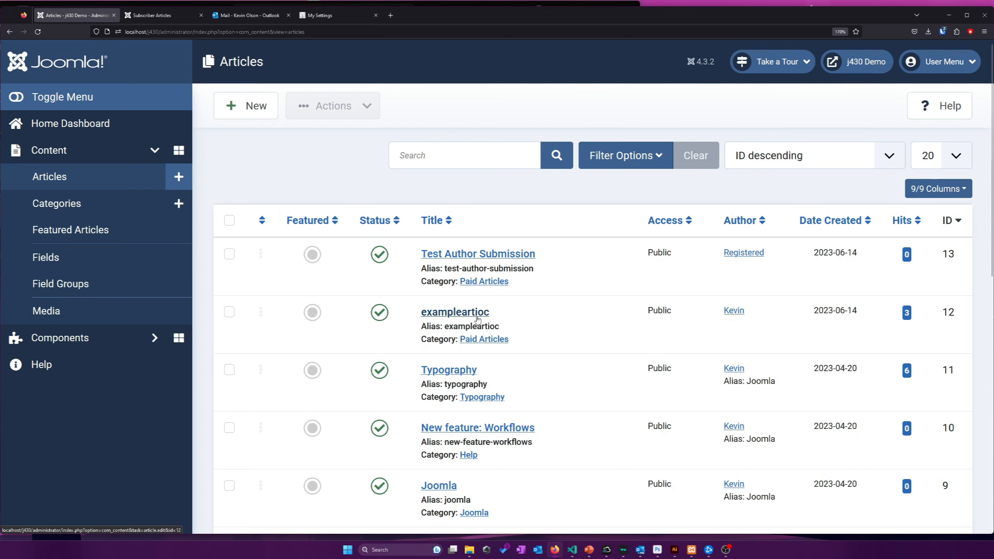
click(62, 123)
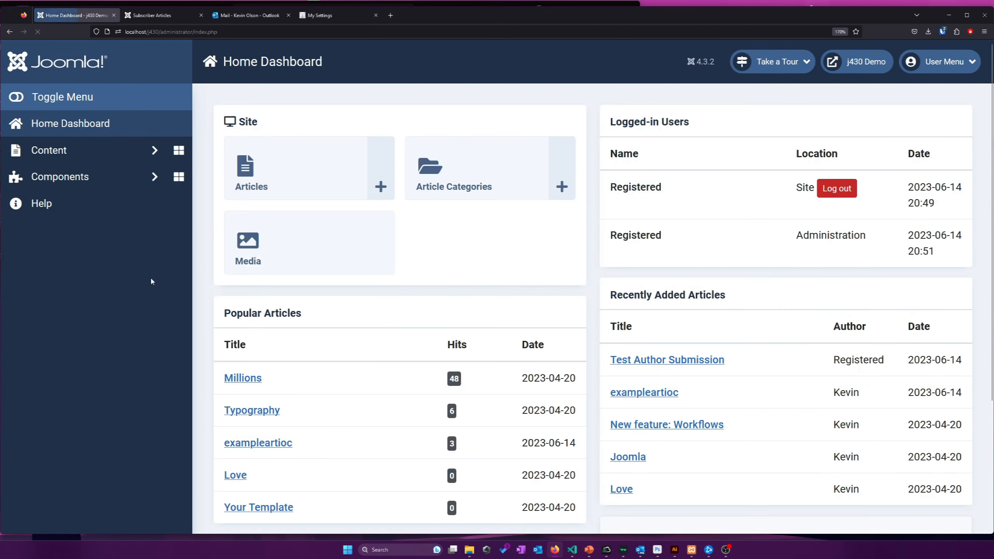
Visit the Media manager, come back to the Home Dashboard, and open the account menu
scroll(219, 296, down, 4)
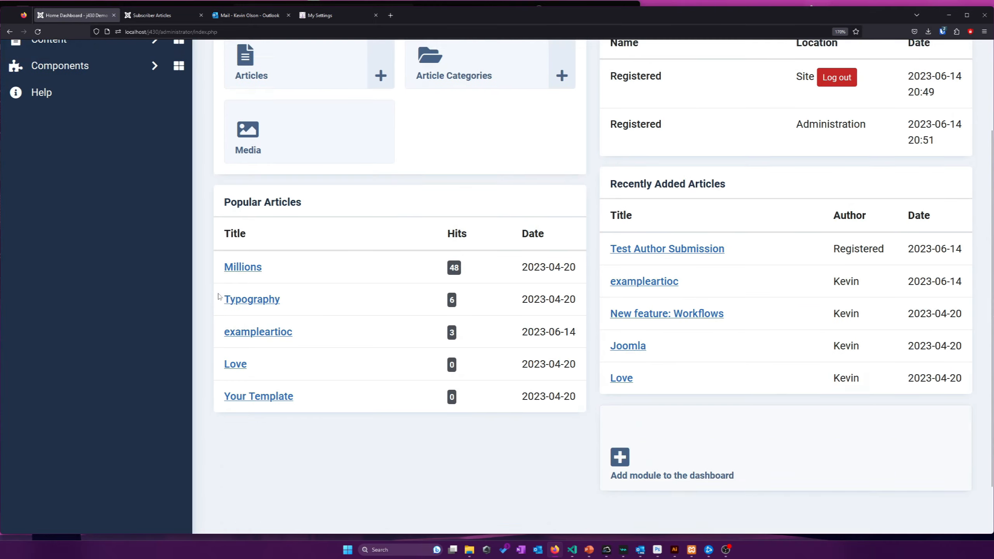
scroll(218, 296, up, 4)
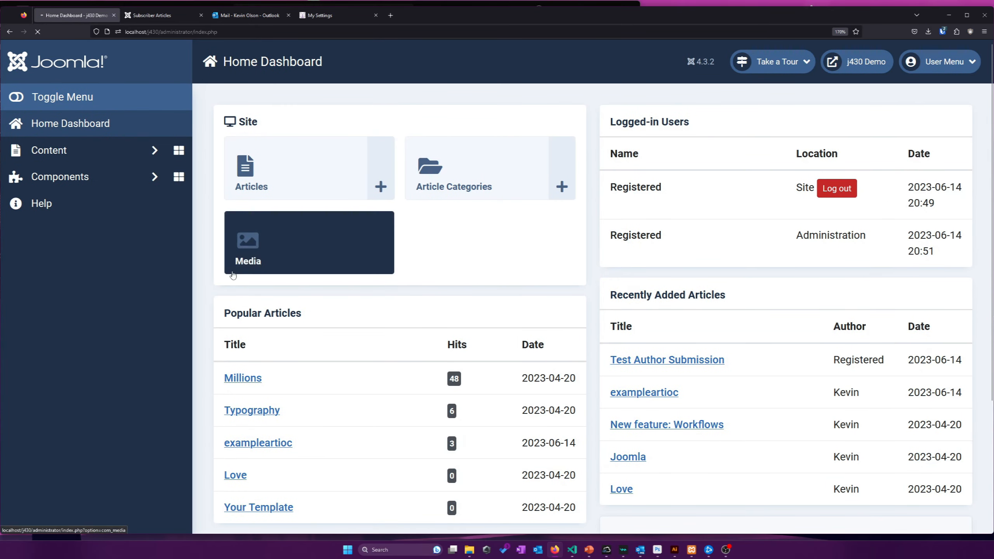
click(251, 267)
scroll(378, 291, down, 1)
scroll(675, 252, up, 1)
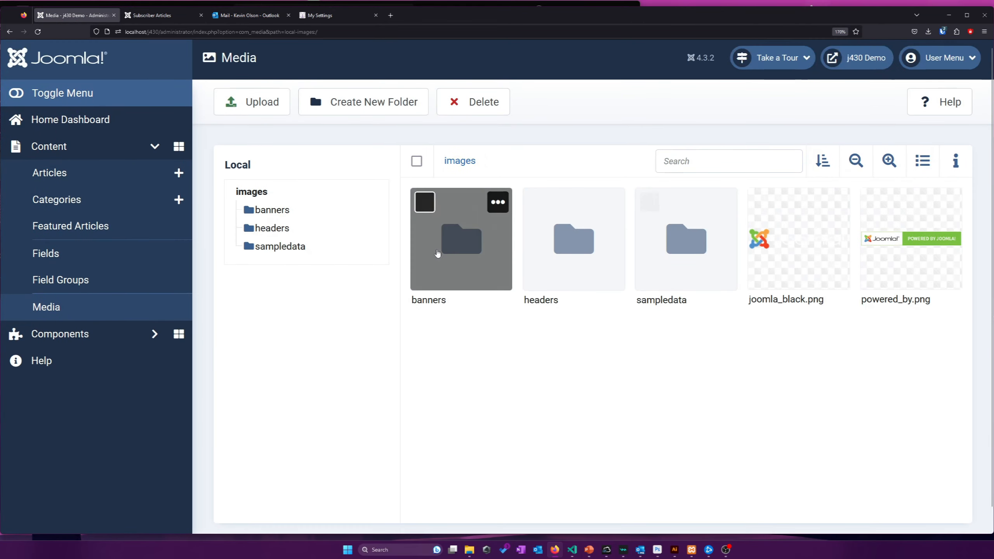
click(96, 124)
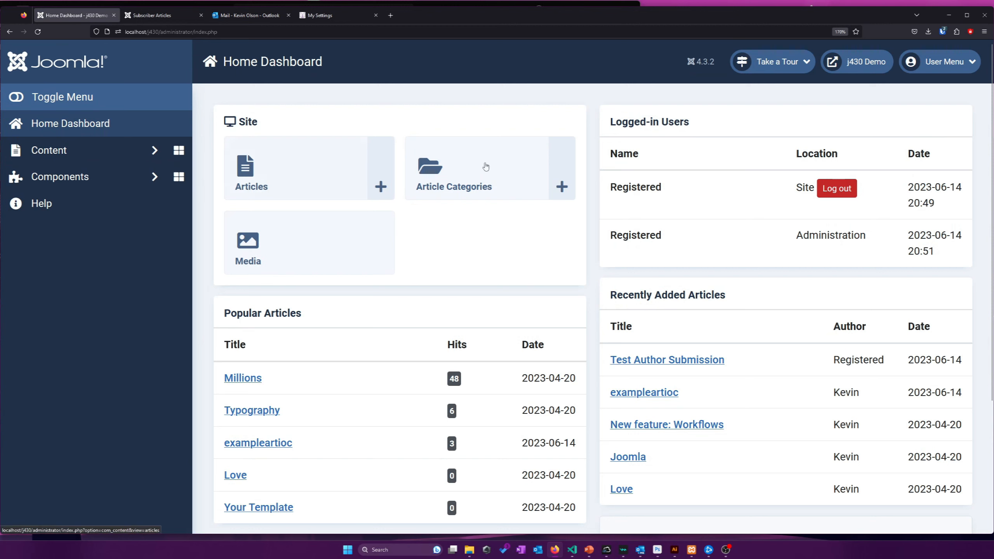
click(943, 62)
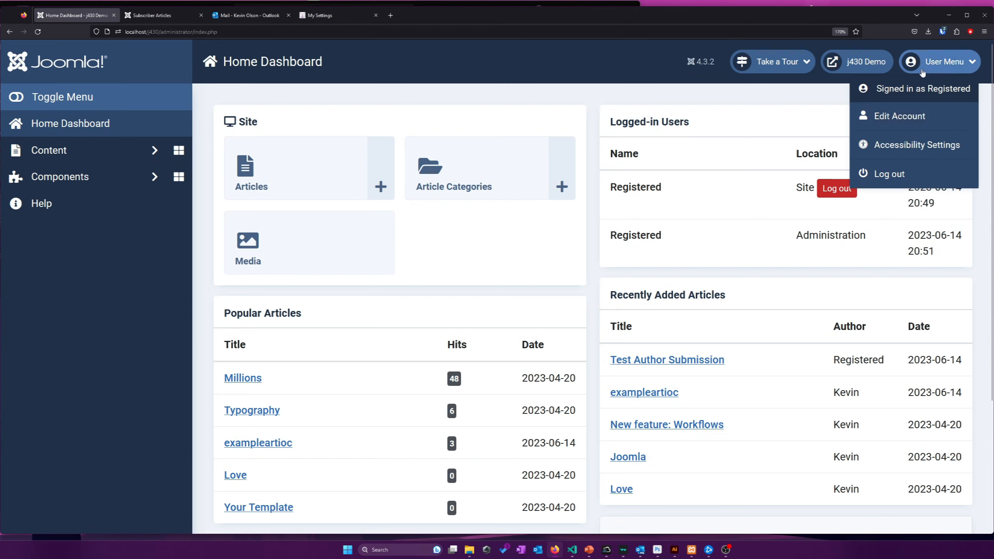
Log out the registered user and sign back in as the administrator
click(902, 176)
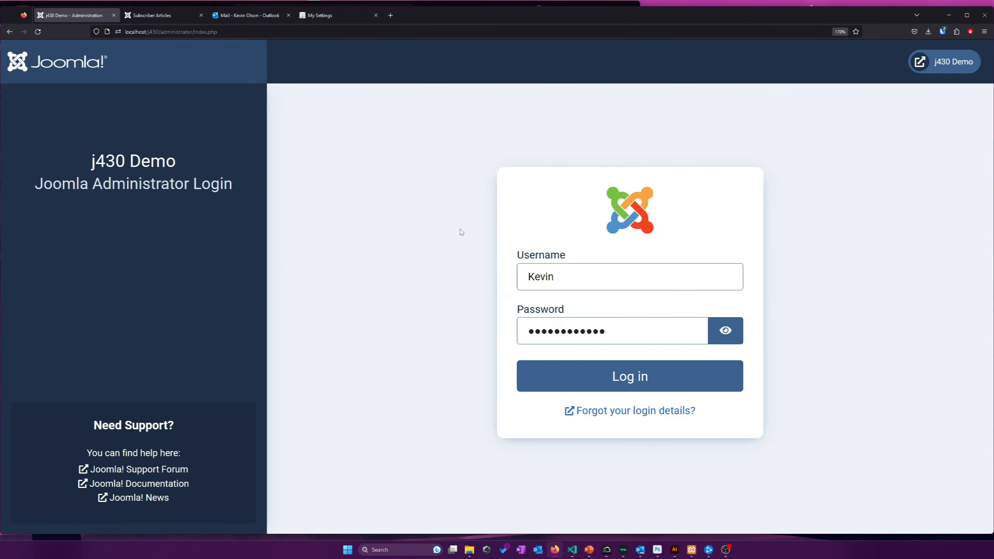
click(703, 378)
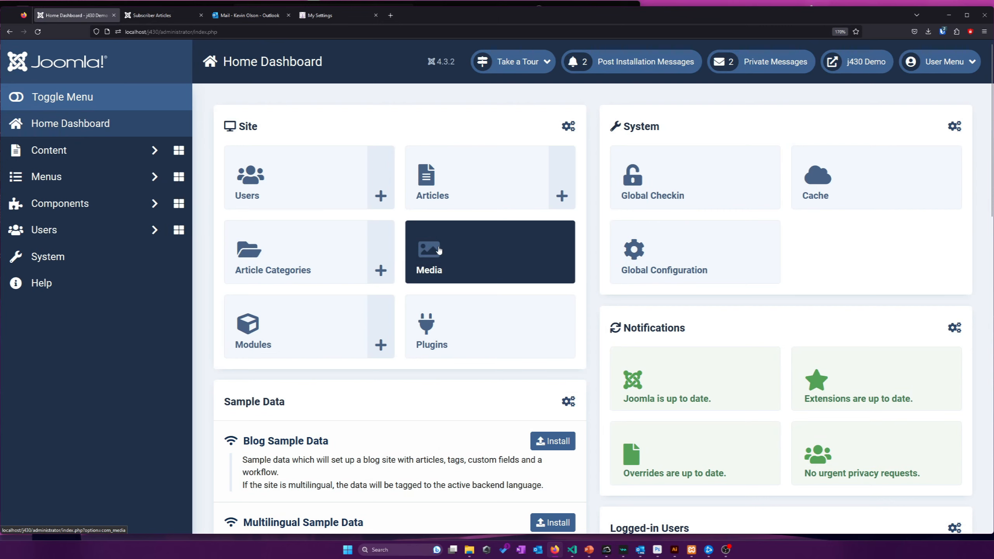
scroll(367, 289, down, 5)
scroll(274, 271, up, 4)
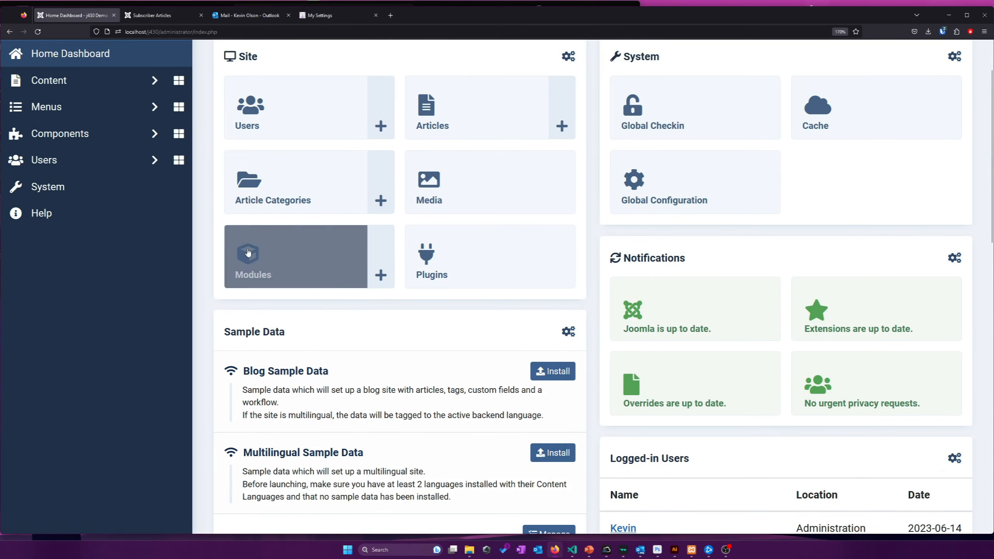
scroll(218, 280, up, 2)
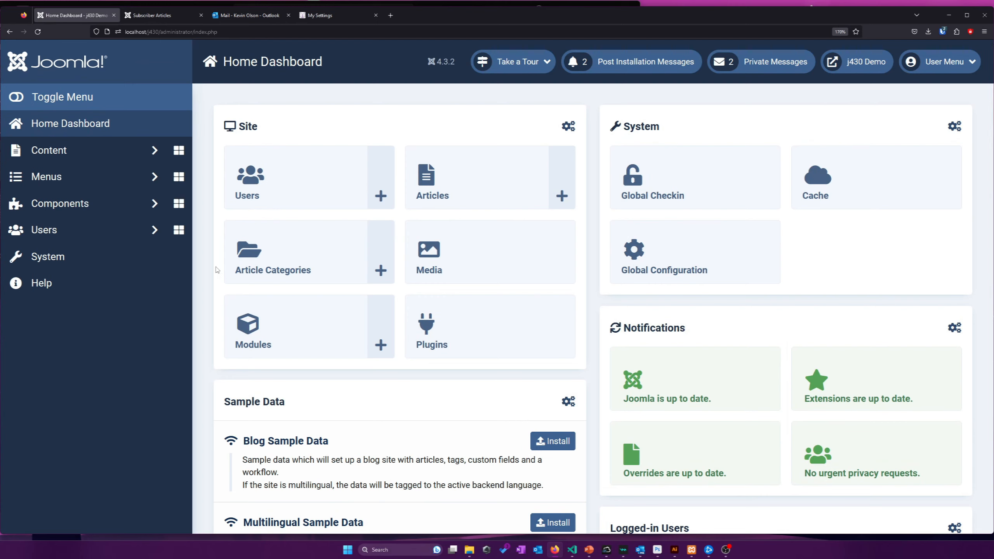
View the empty Users: Fields list, then go to the System Dashboard
click(115, 231)
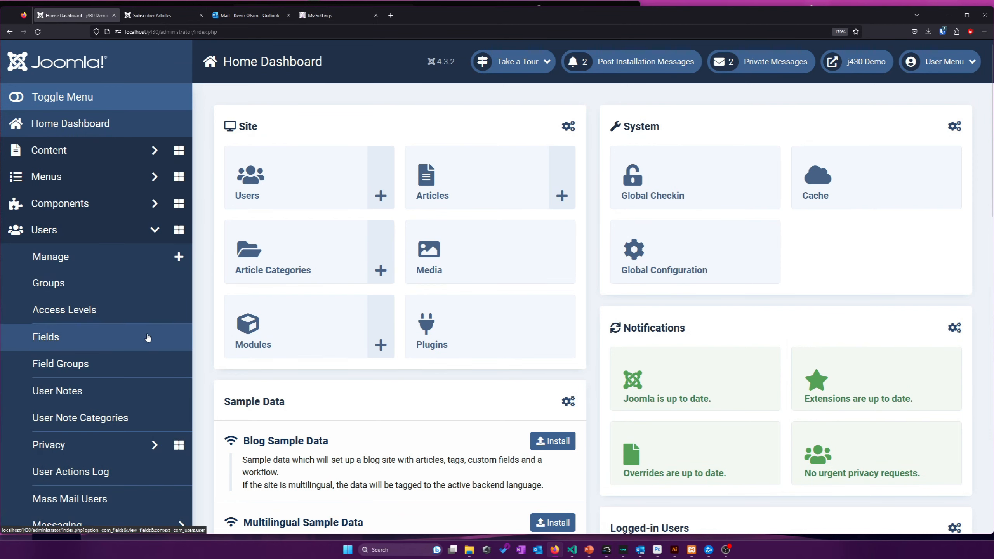
scroll(157, 351, down, 2)
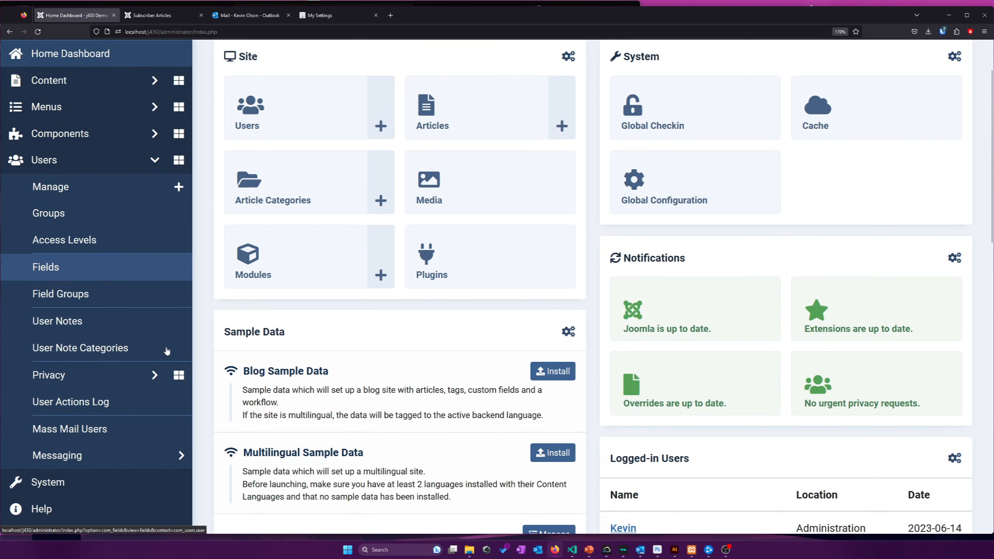
click(104, 172)
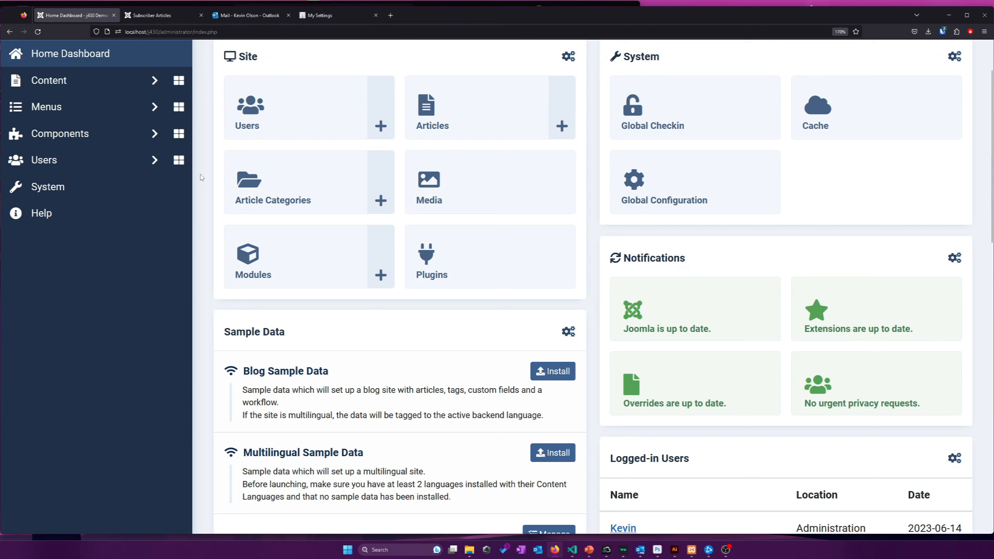
click(85, 165)
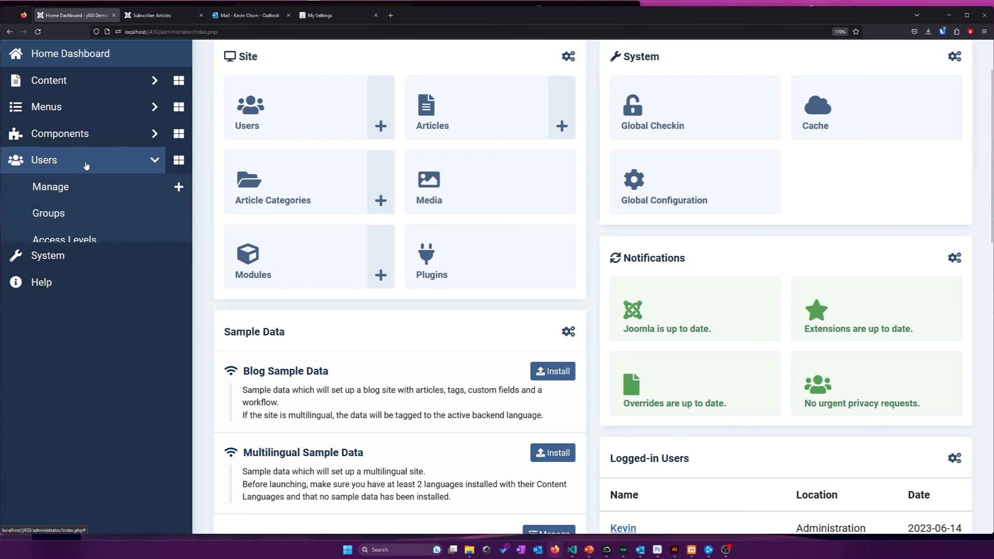
click(67, 265)
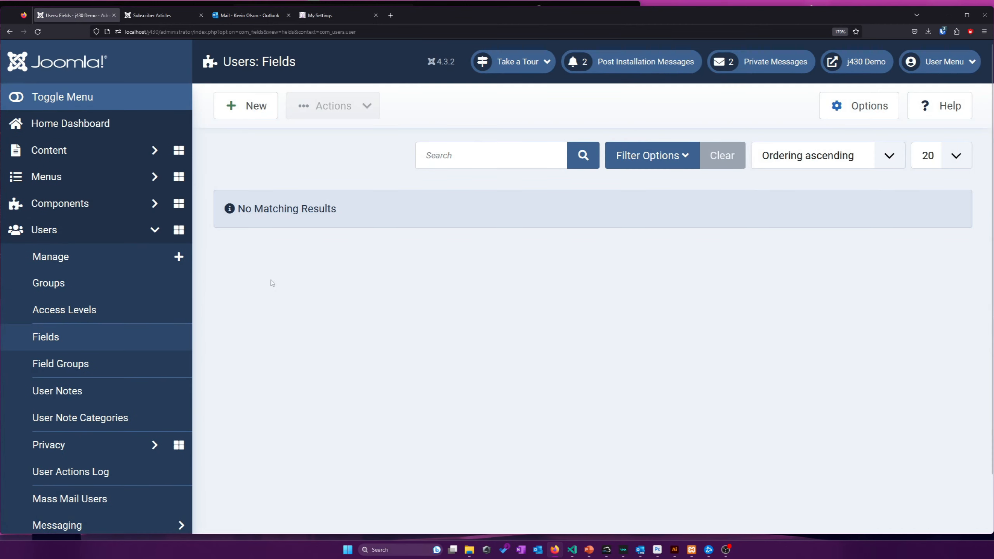
scroll(331, 263, down, 2)
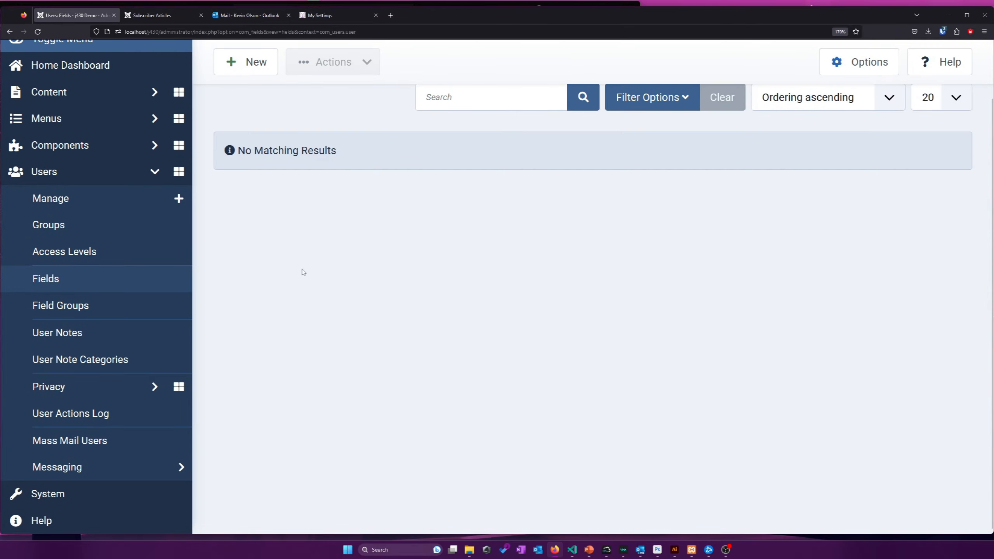
scroll(302, 272, up, 2)
click(107, 232)
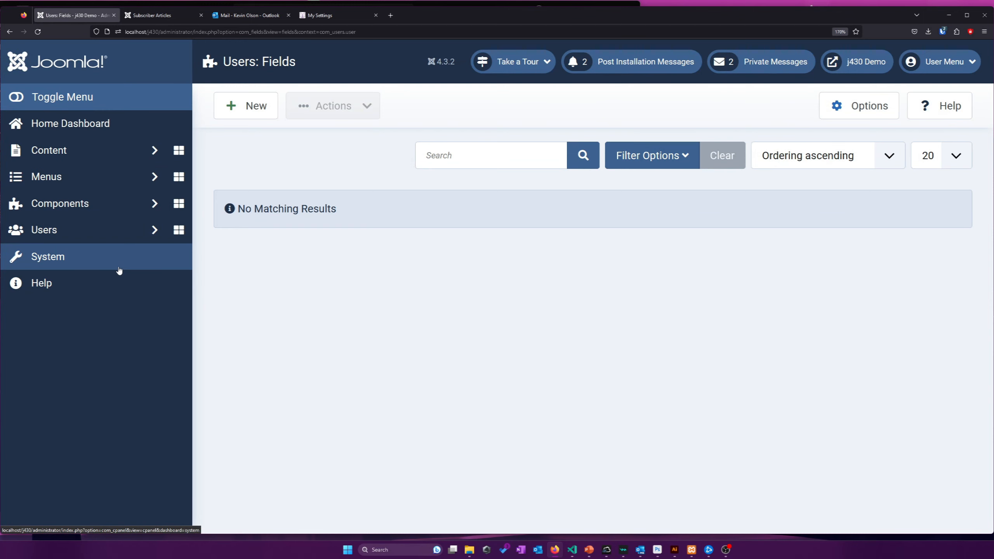
click(119, 270)
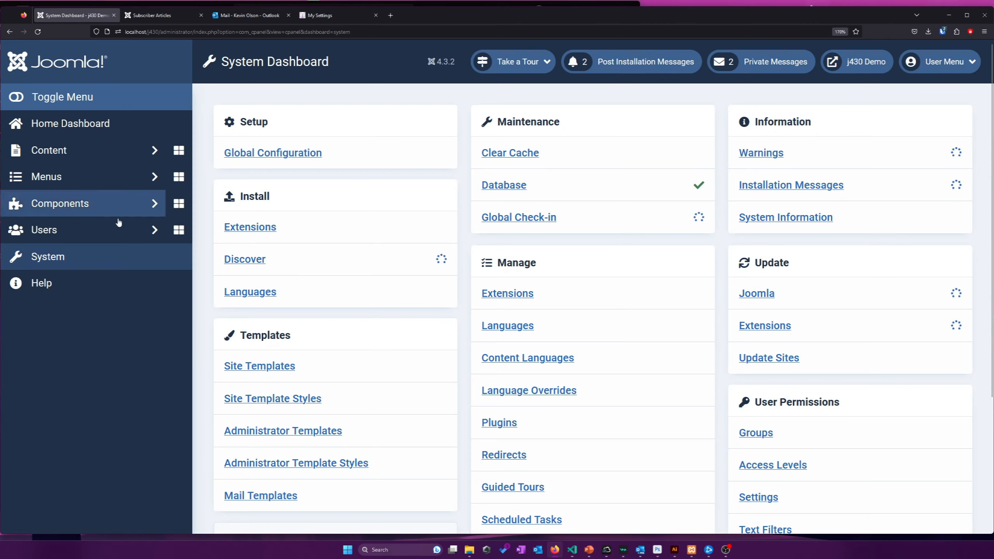
Search the Plugins list for 'user' and open the User - Profile plugin
scroll(498, 285, down, 3)
click(498, 284)
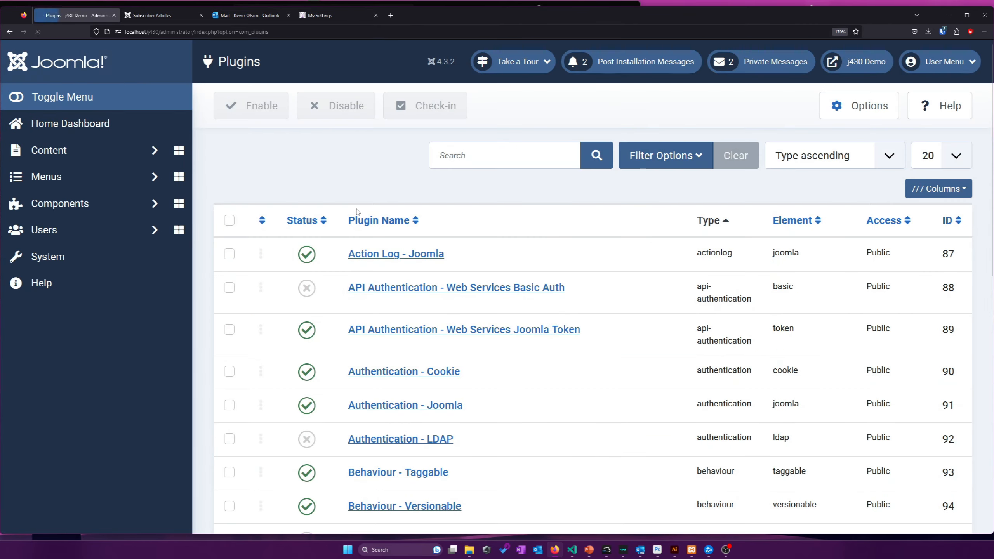
click(453, 162)
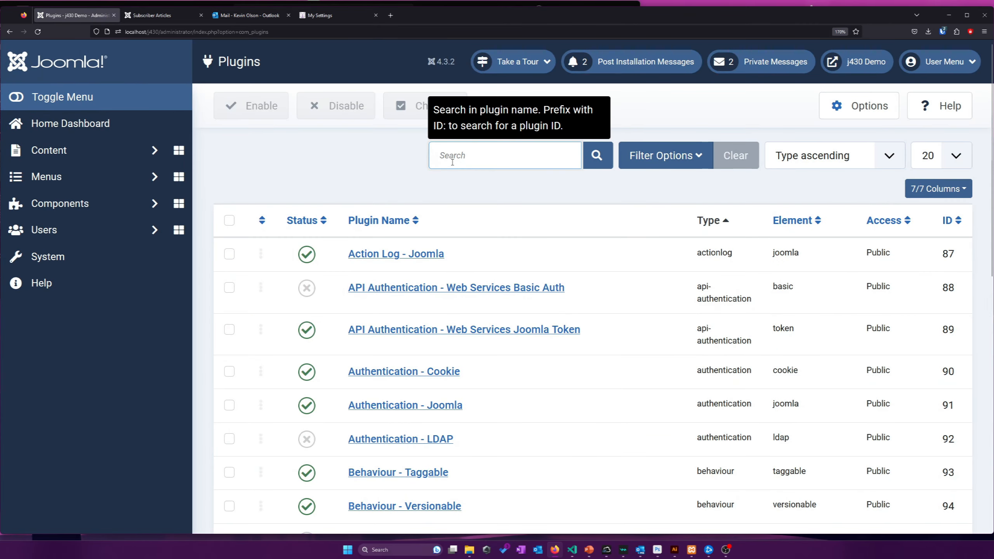
text(registration)
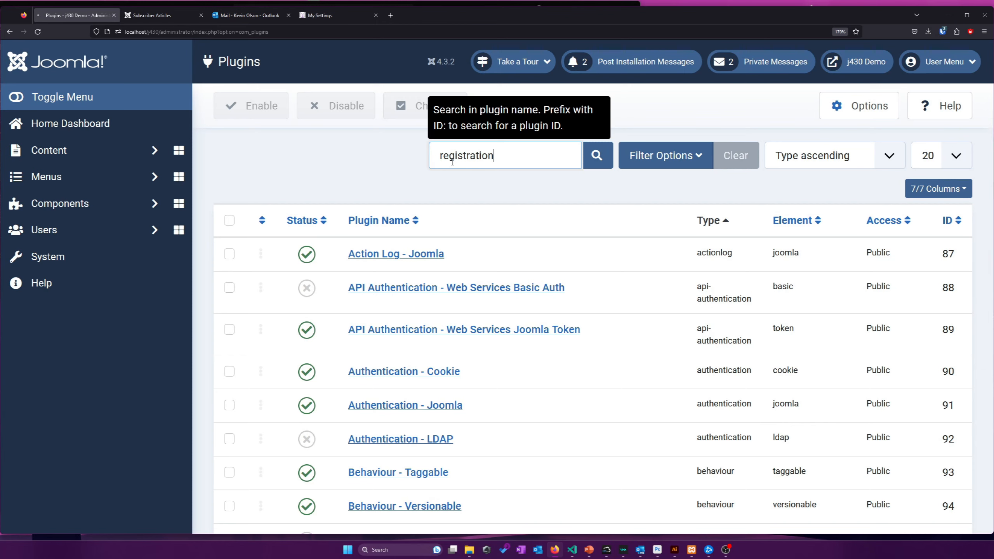
key(Return)
triple_click(524, 159)
text(user)
key(Return)
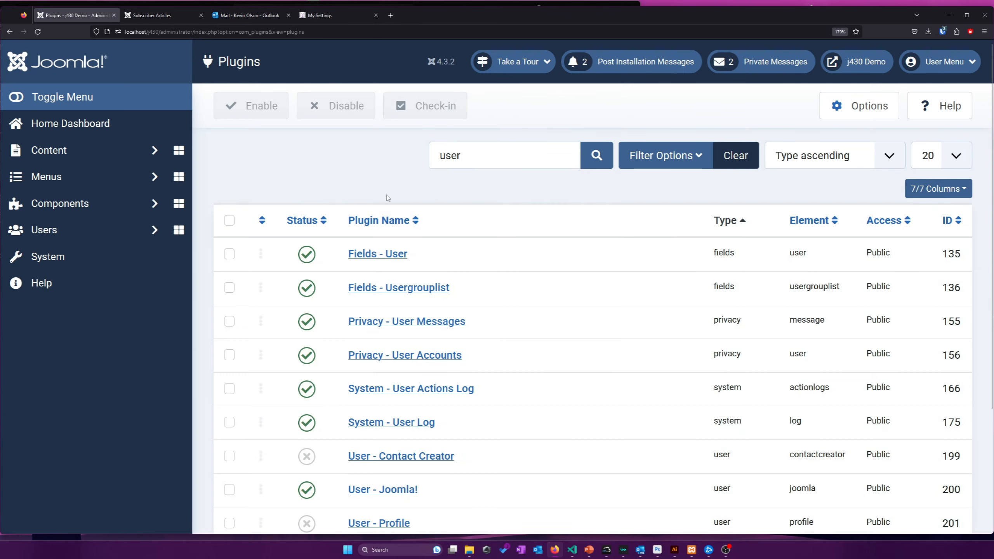
scroll(388, 196, down, 4)
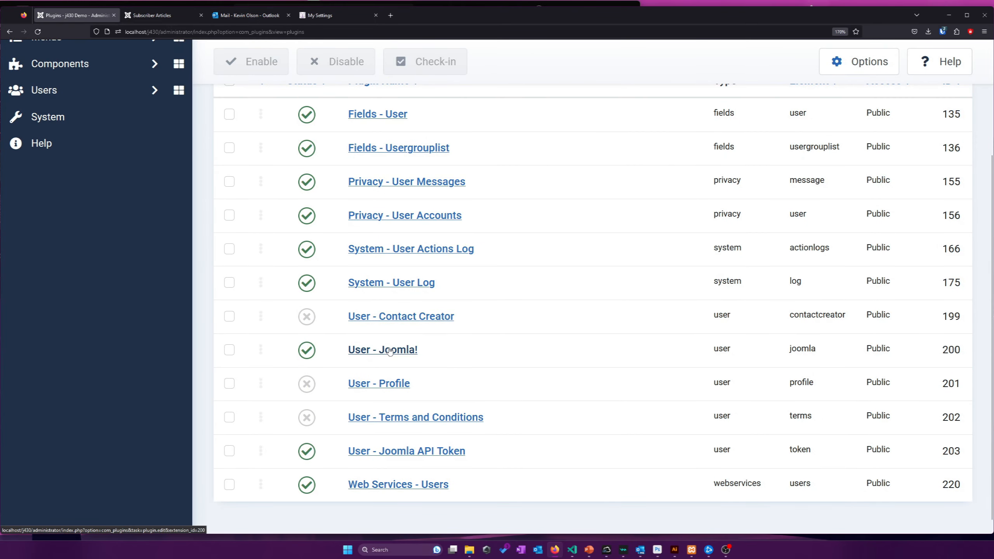
click(388, 383)
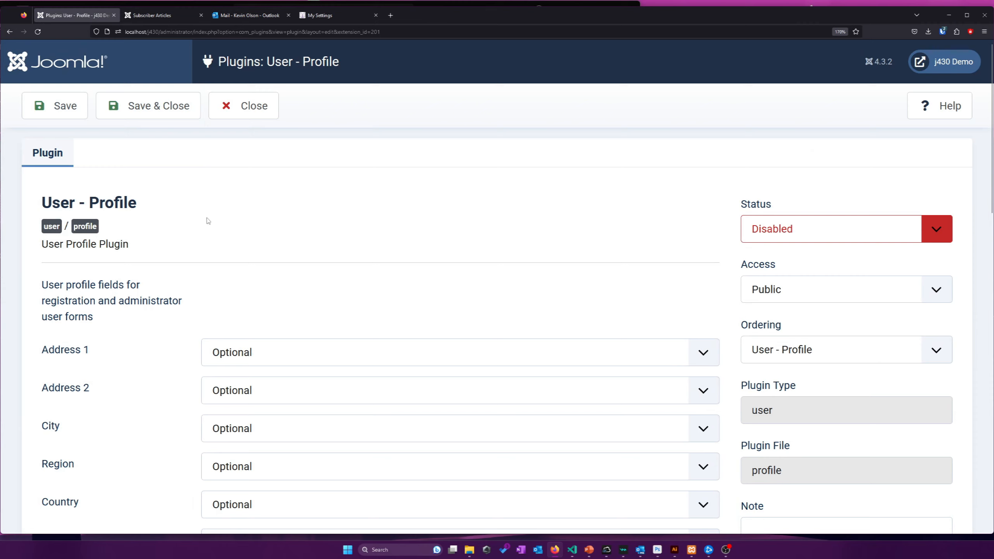
Set the User - Profile plugin's status to Enabled
click(758, 222)
click(757, 251)
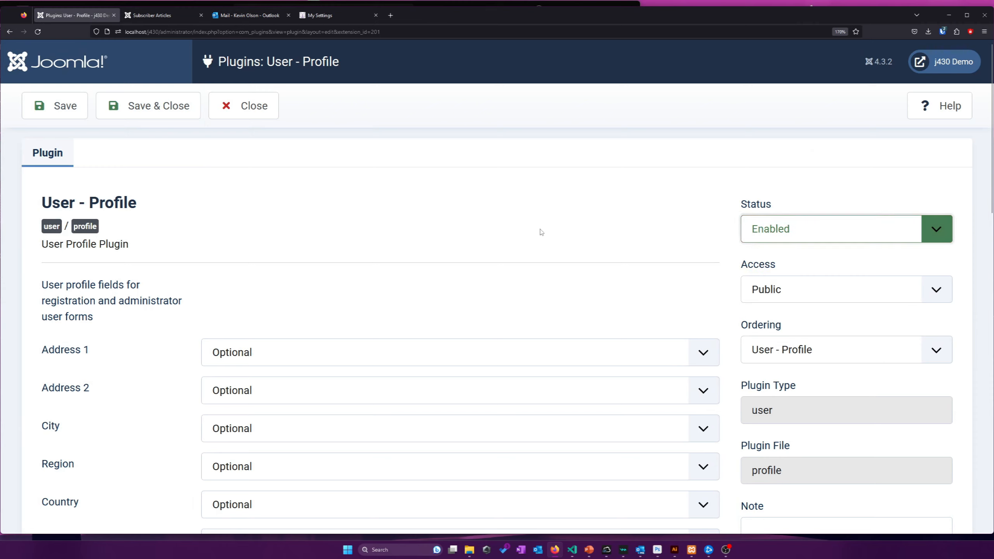
scroll(236, 234, down, 2)
drag(146, 255, 40, 207)
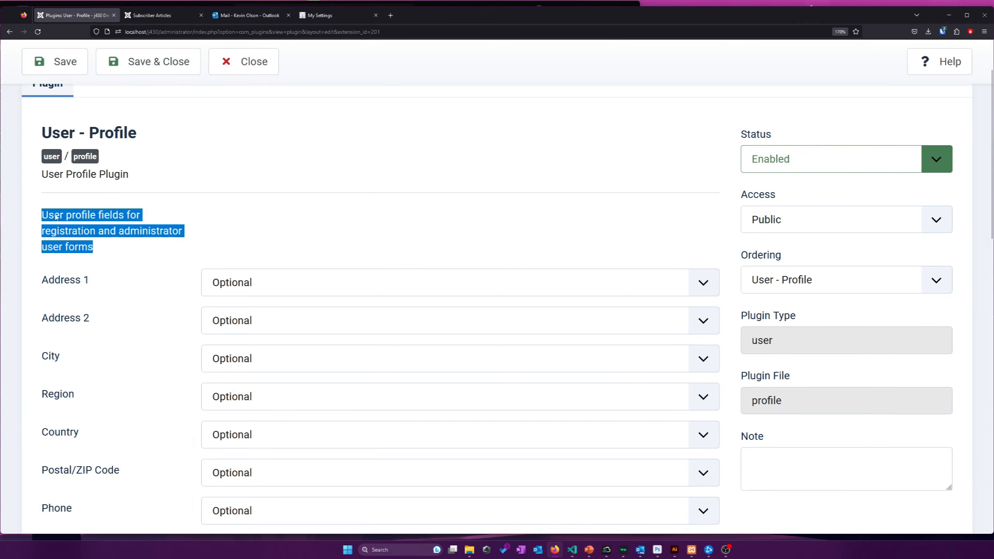
click(157, 231)
scroll(157, 224, down, 4)
scroll(158, 221, up, 2)
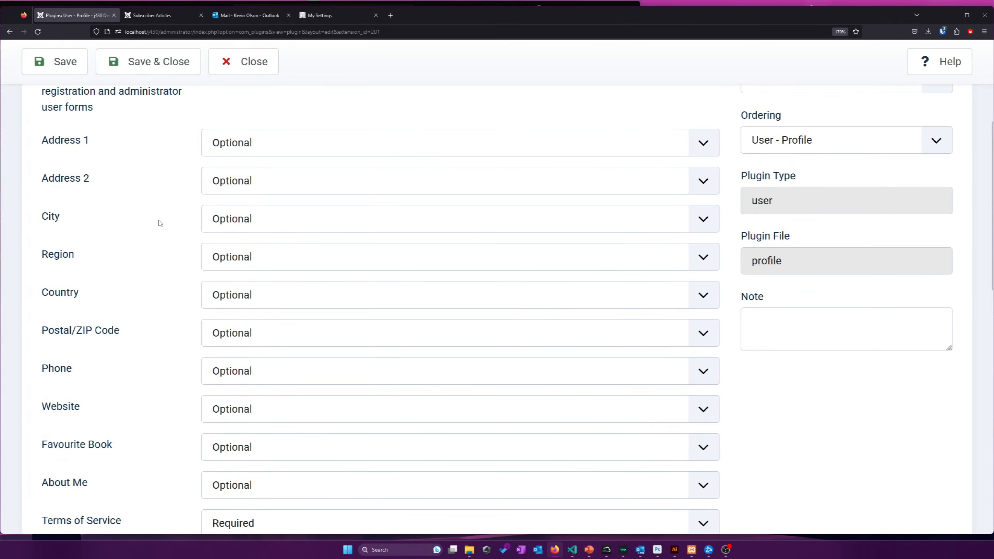
scroll(160, 223, up, 1)
Make Address 1, City, Country and Postal/ZIP Code required at registration
click(304, 211)
click(261, 238)
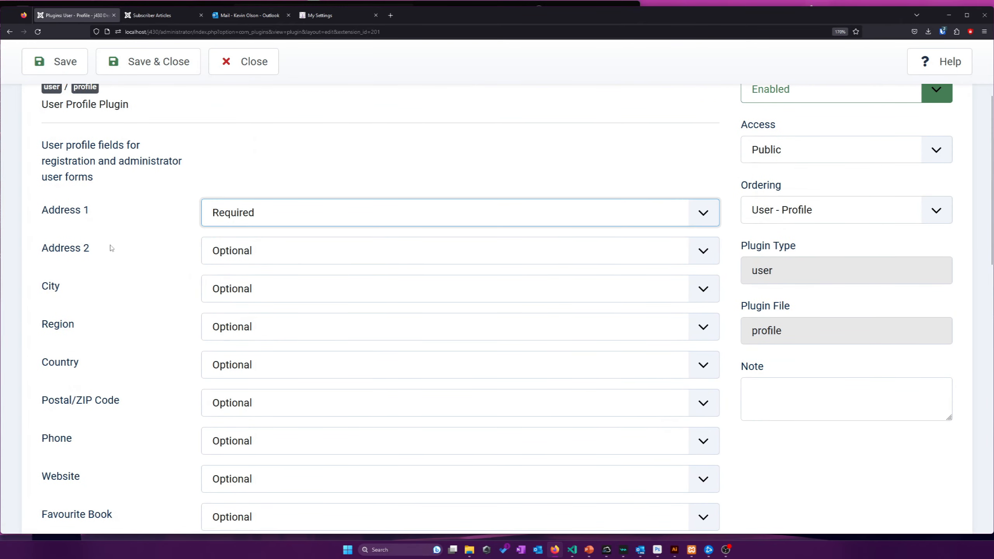
click(230, 292)
click(230, 311)
click(244, 366)
click(238, 390)
click(236, 407)
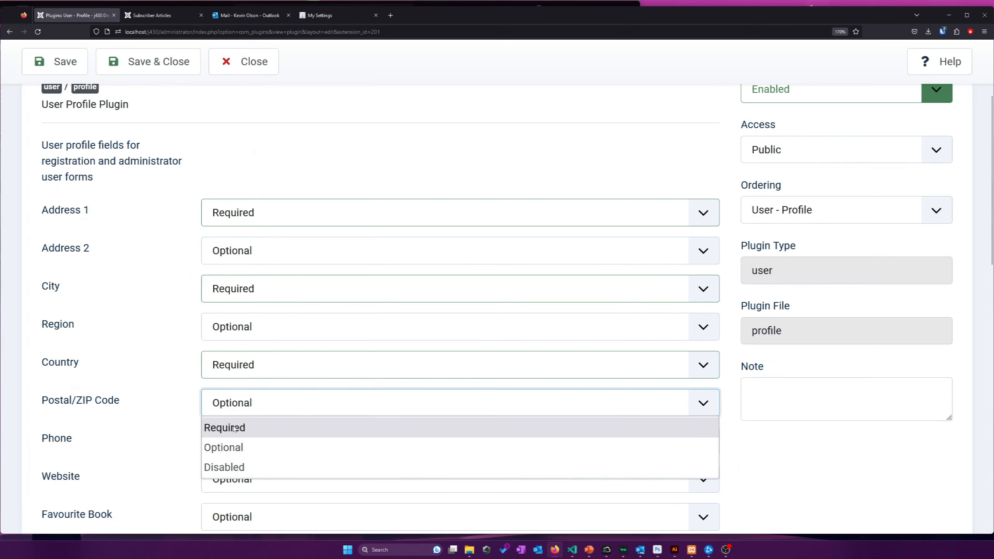
click(222, 426)
Save and close the User - Profile plugin settings
scroll(153, 391, down, 3)
scroll(154, 390, down, 4)
scroll(227, 322, down, 3)
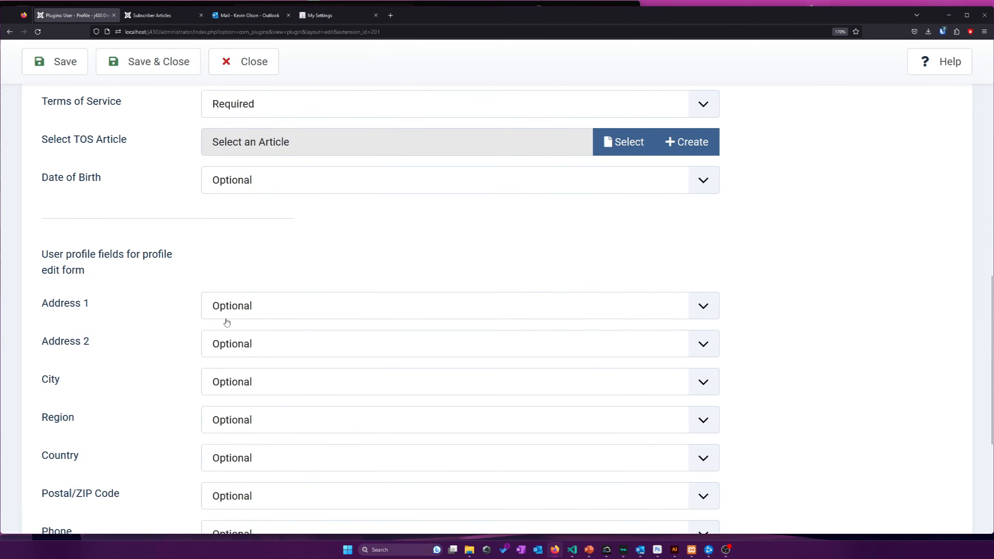
scroll(149, 308, down, 5)
scroll(149, 308, up, 3)
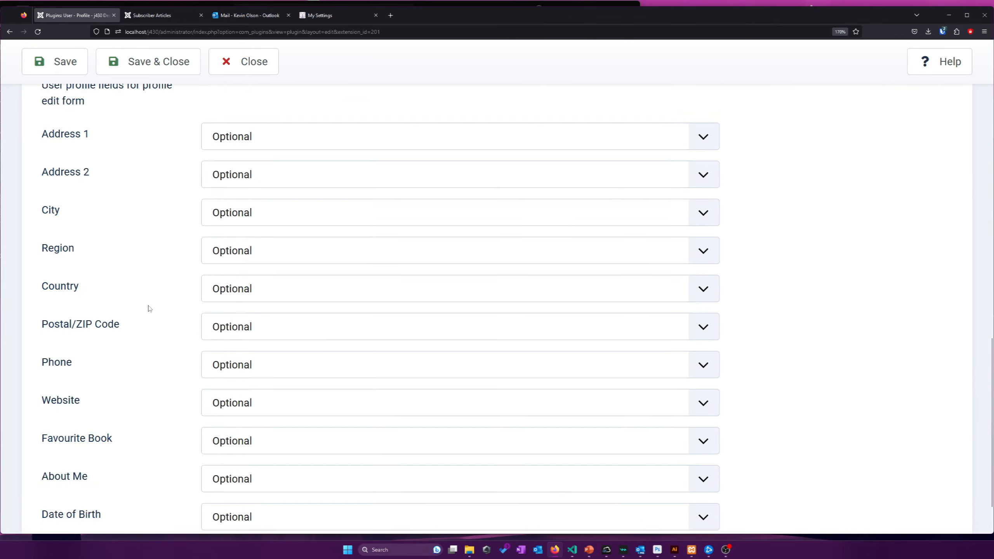
scroll(149, 309, up, 4)
scroll(149, 309, up, 10)
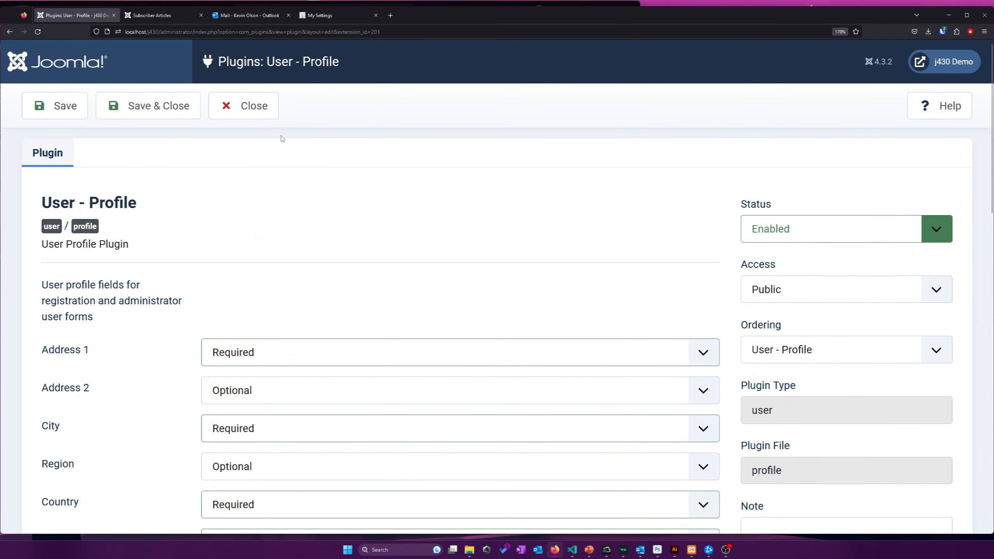
click(155, 108)
click(152, 15)
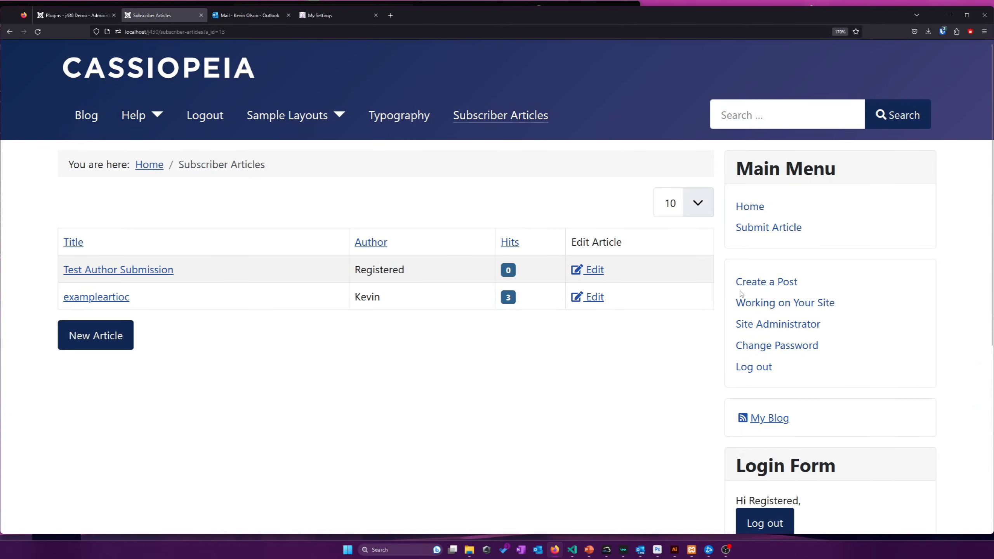
Log out of the frontend and open the new account registration form
scroll(749, 388, down, 2)
click(761, 454)
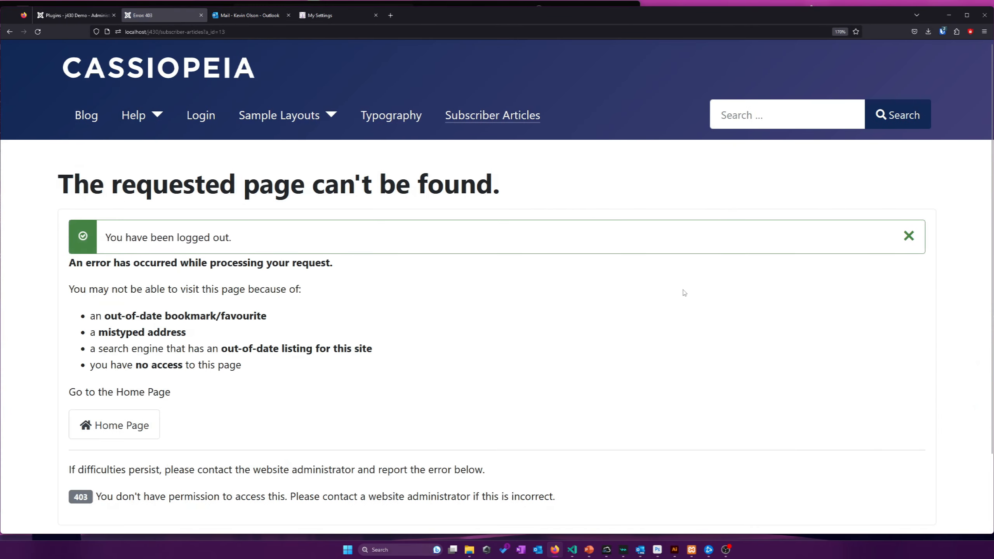
click(201, 115)
key(ctrl+shift+l)
scroll(110, 341, down, 3)
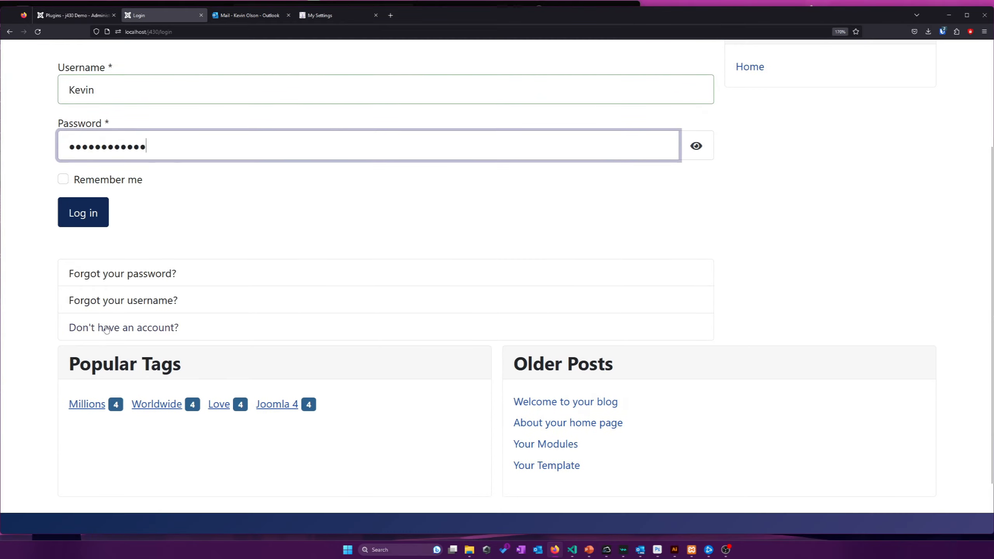
click(110, 334)
scroll(111, 326, down, 6)
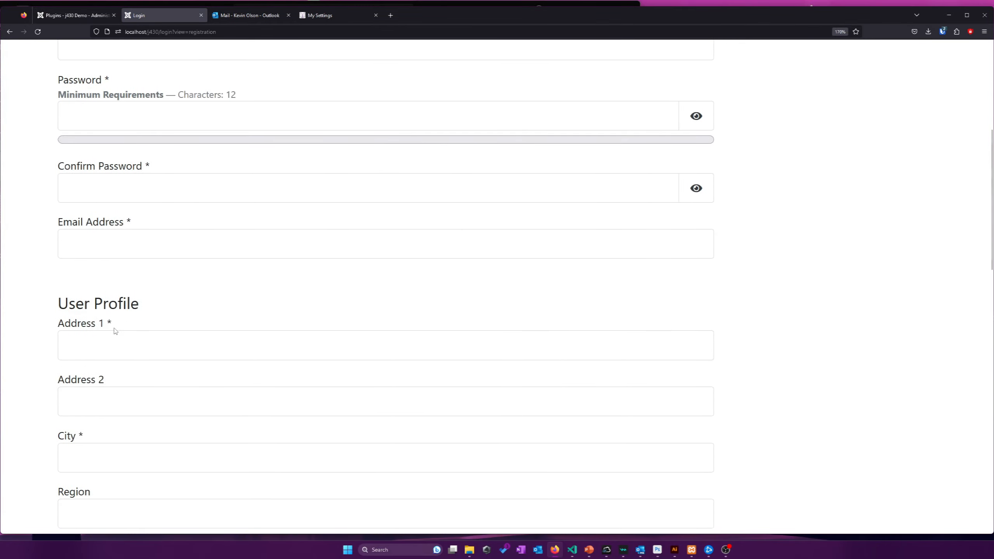
Test validation by leaving Address 1, City and Postal/ZIP Code empty on the registration form
click(106, 280)
click(114, 331)
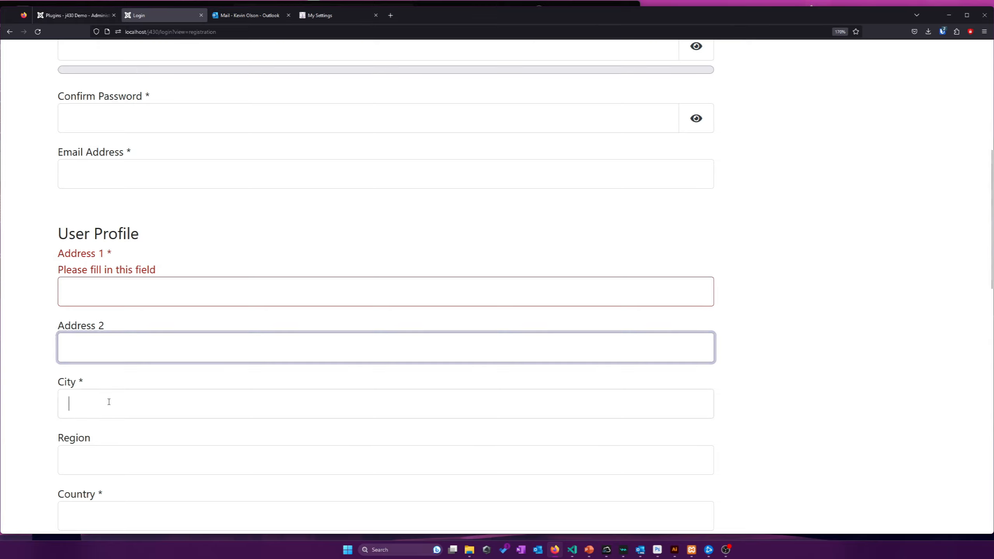
click(93, 403)
scroll(94, 402, down, 3)
click(79, 369)
click(89, 339)
click(98, 469)
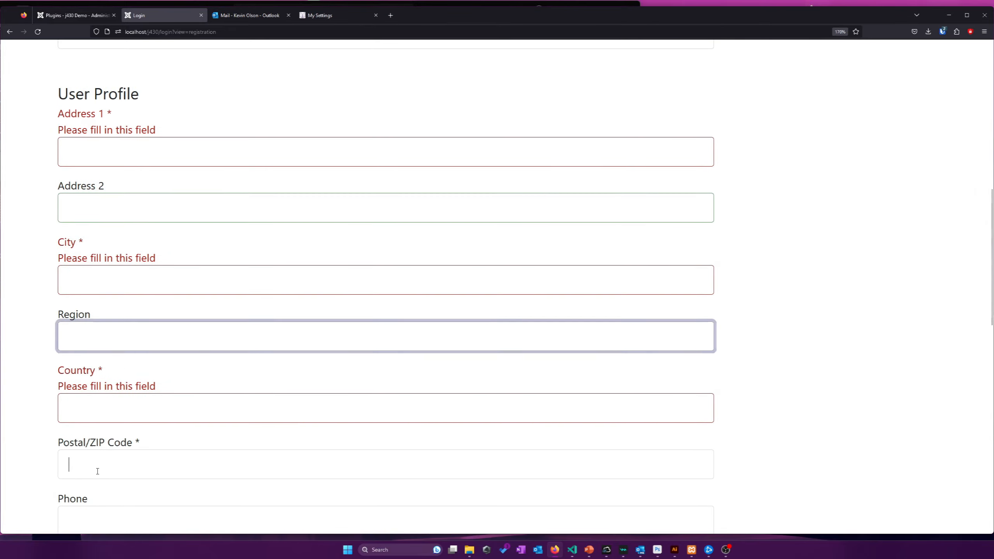
scroll(97, 466, down, 4)
click(95, 345)
click(87, 375)
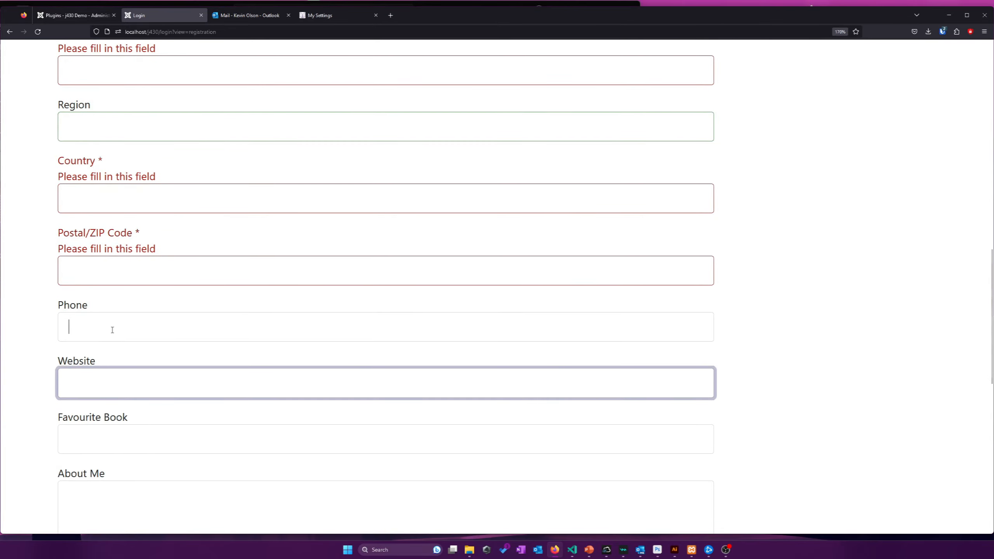
scroll(112, 330, up, 10)
Log in to the frontend as the super user with the saved credentials
click(158, 165)
click(201, 118)
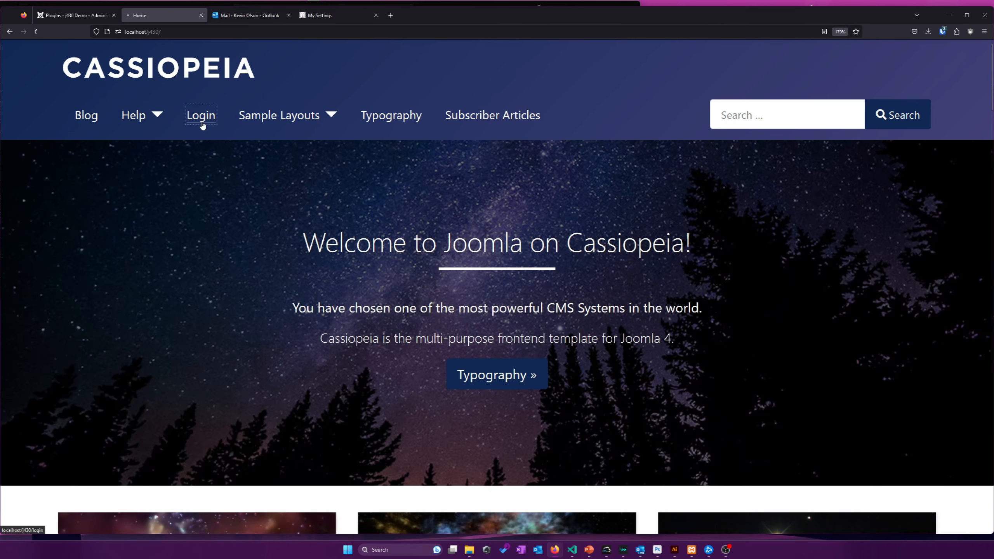
key(ctrl+shift+l)
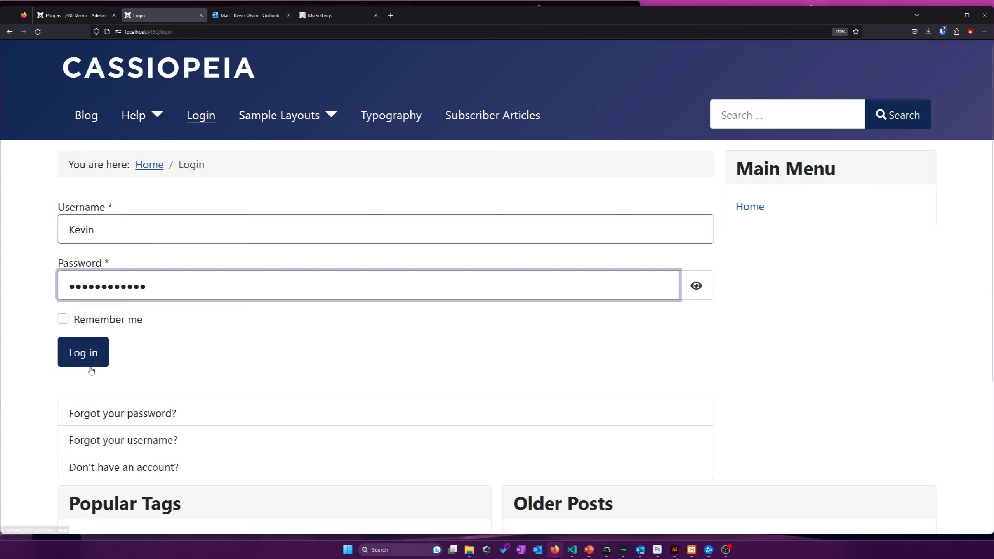
key(shift+Tab)
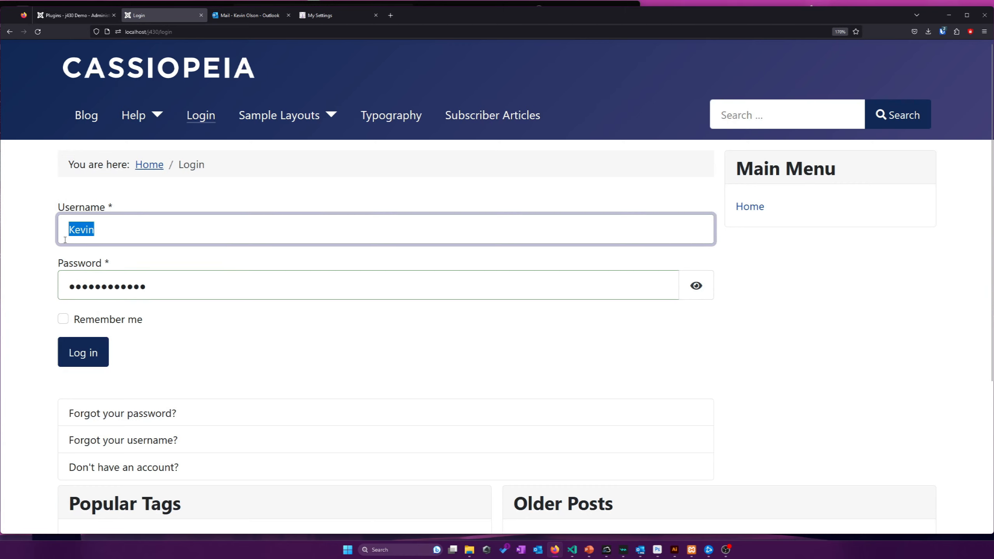
click(79, 354)
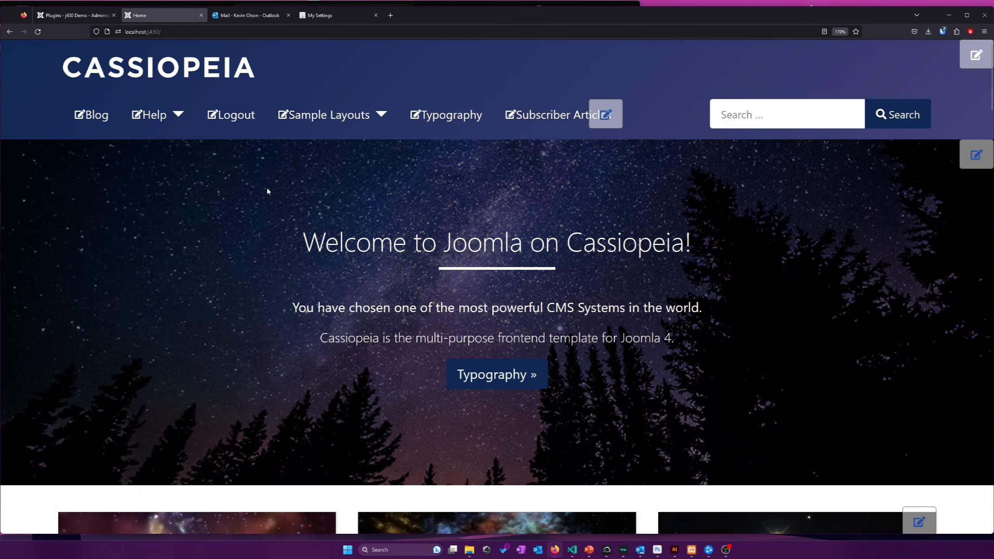
scroll(274, 196, down, 15)
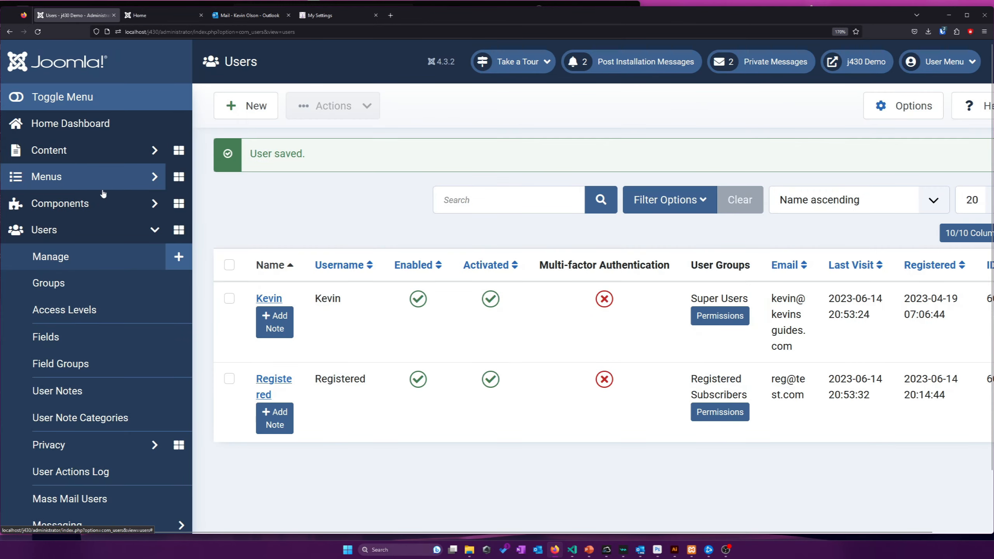
Start a new Main Menu item of type Users > Edit User Profile
click(101, 190)
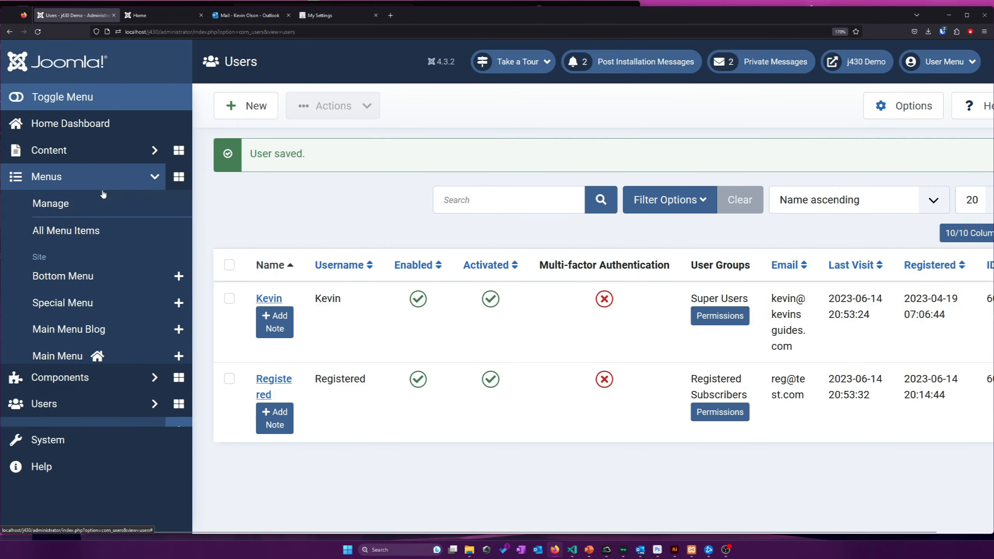
click(47, 359)
click(240, 114)
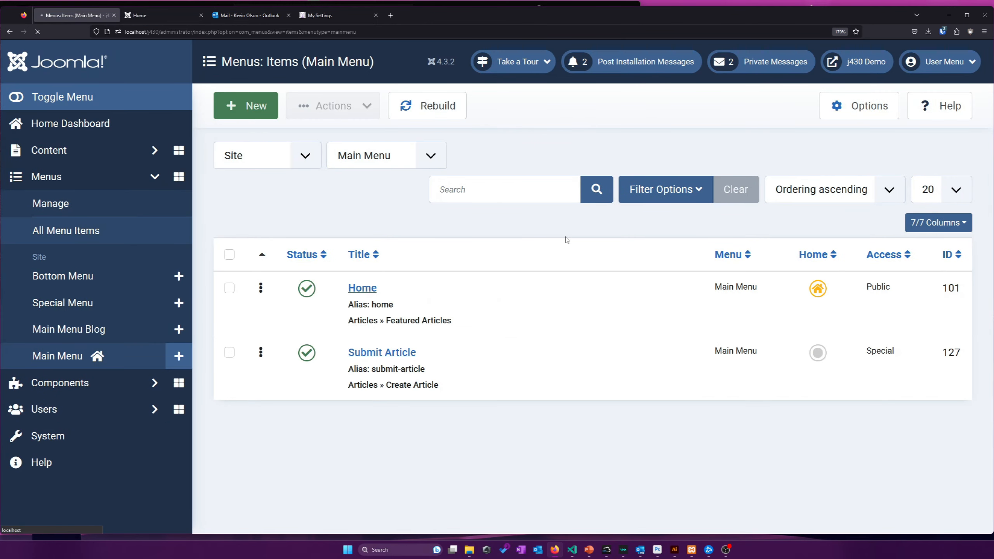
click(684, 281)
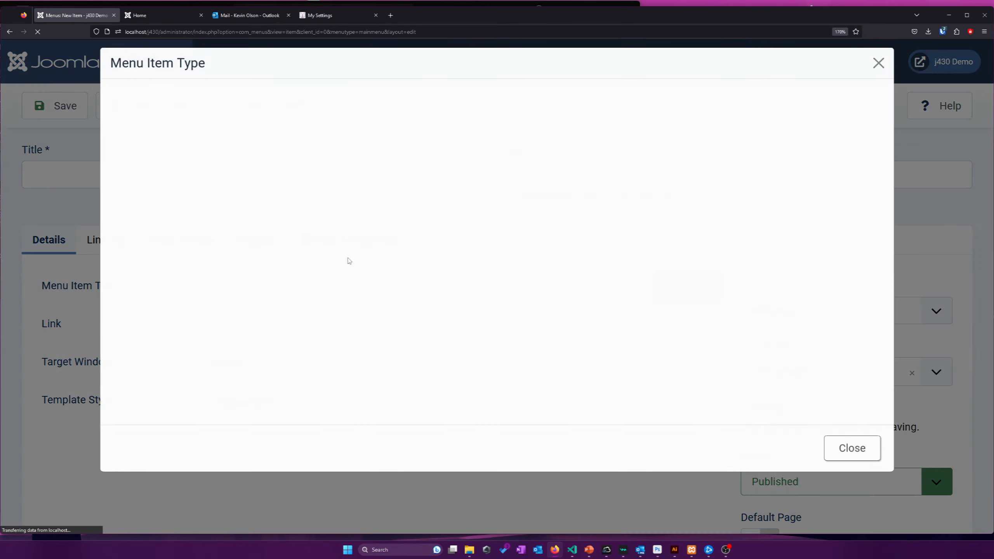
scroll(178, 285, down, 1)
click(154, 369)
scroll(216, 257, down, 3)
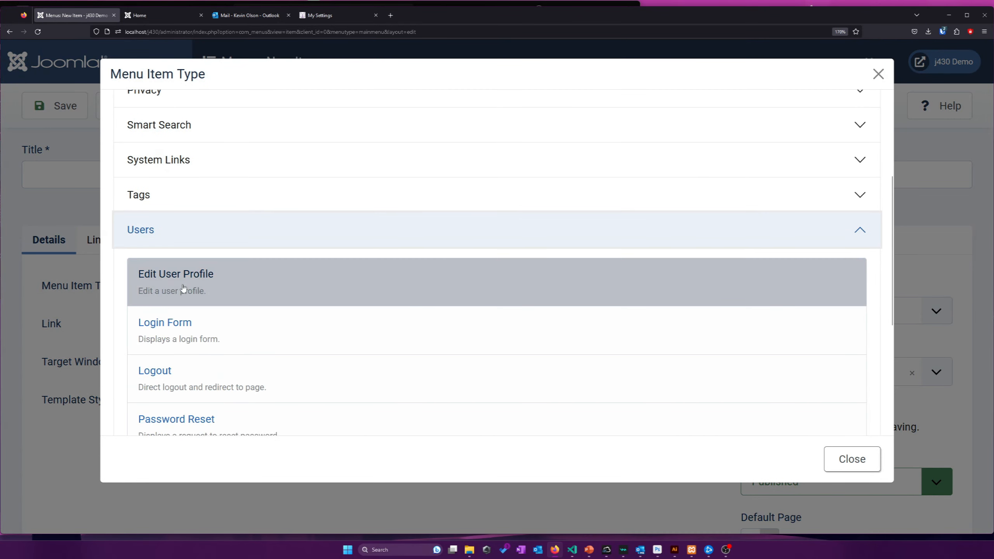
click(178, 284)
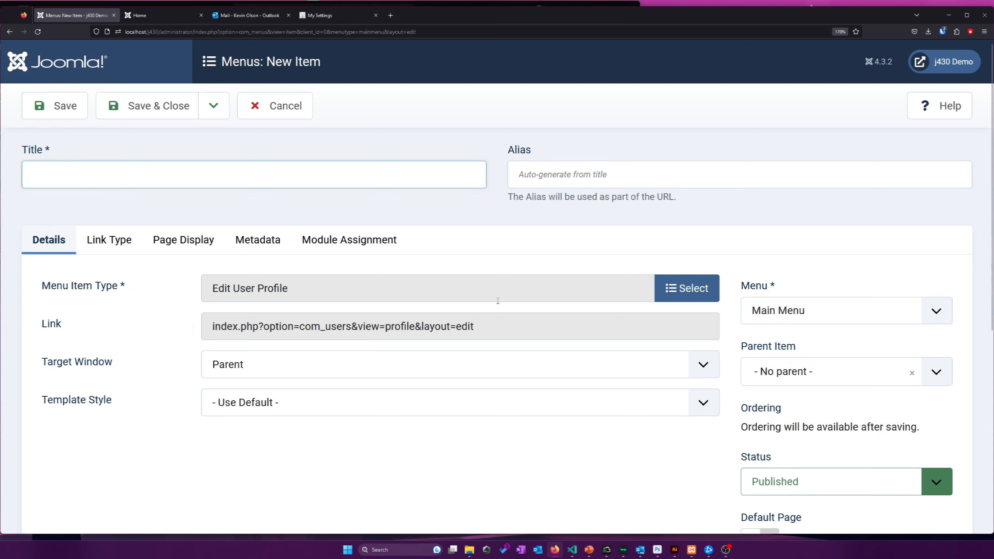
Title the new menu item 'My Profile'
click(150, 184)
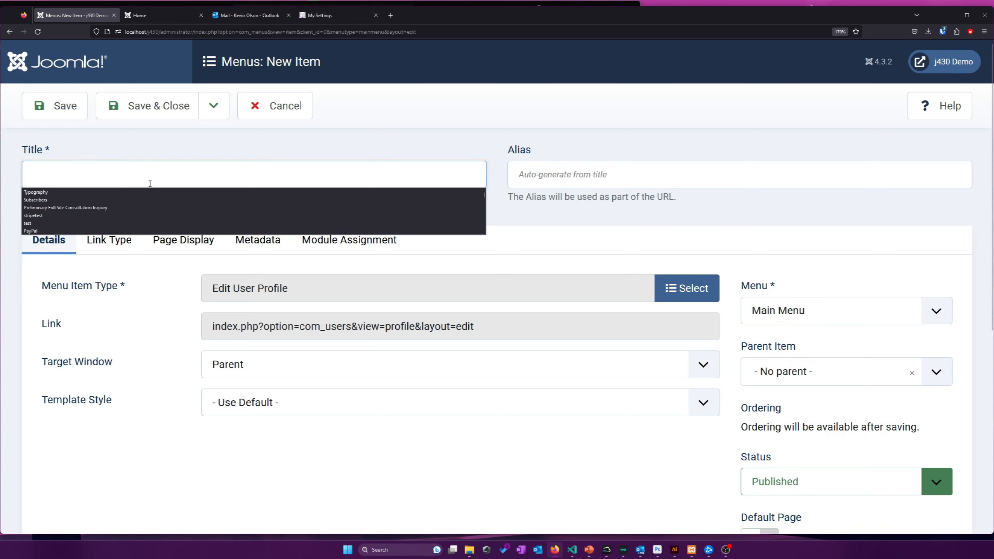
key(Menu)
text(U)
key(Escape)
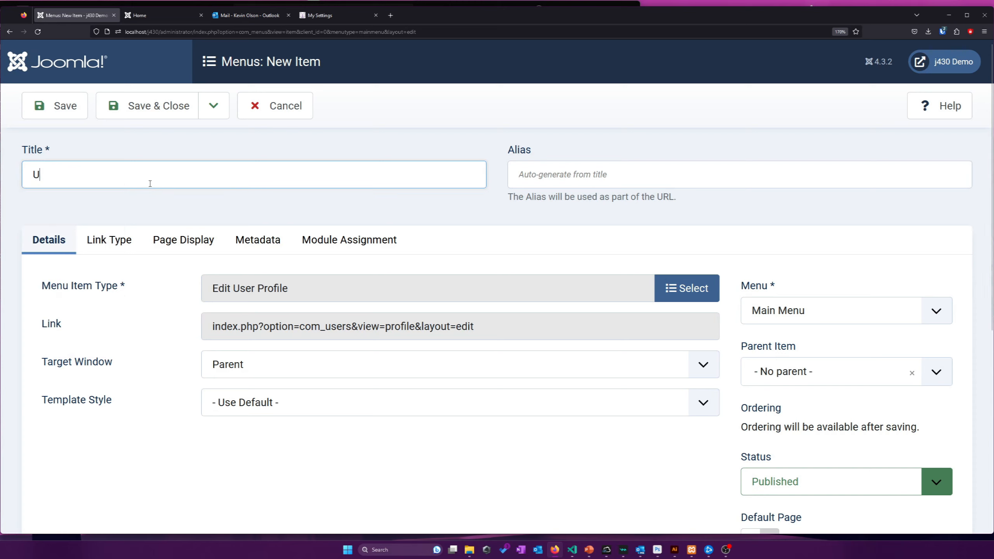
text(s)
key(BackSpace)
key(BackSpace)
text(Mr P)
key(BackSpace)
key(BackSpace)
key(BackSpace)
text(y Profile)
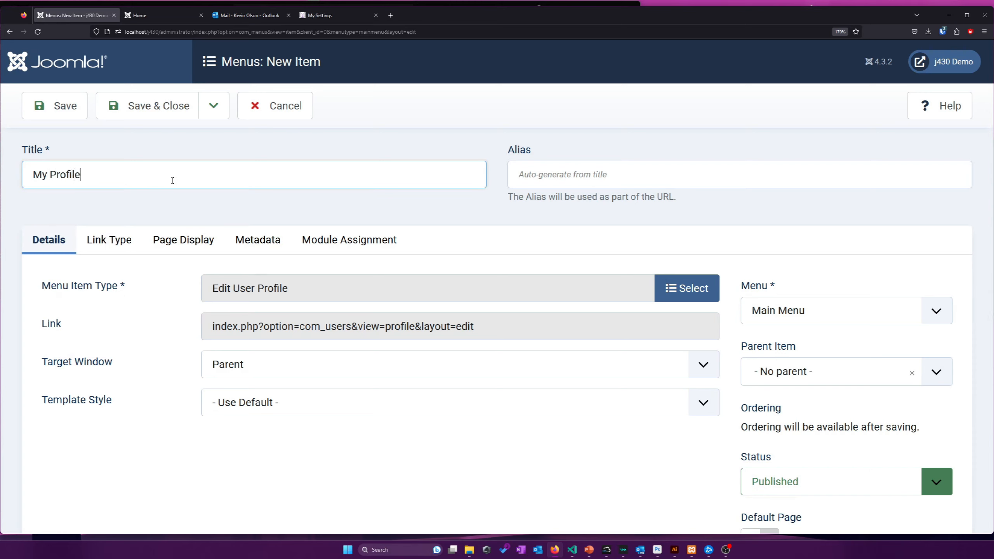
Keep the item published with Registered access, save it, and go to the site home page
scroll(796, 361, down, 3)
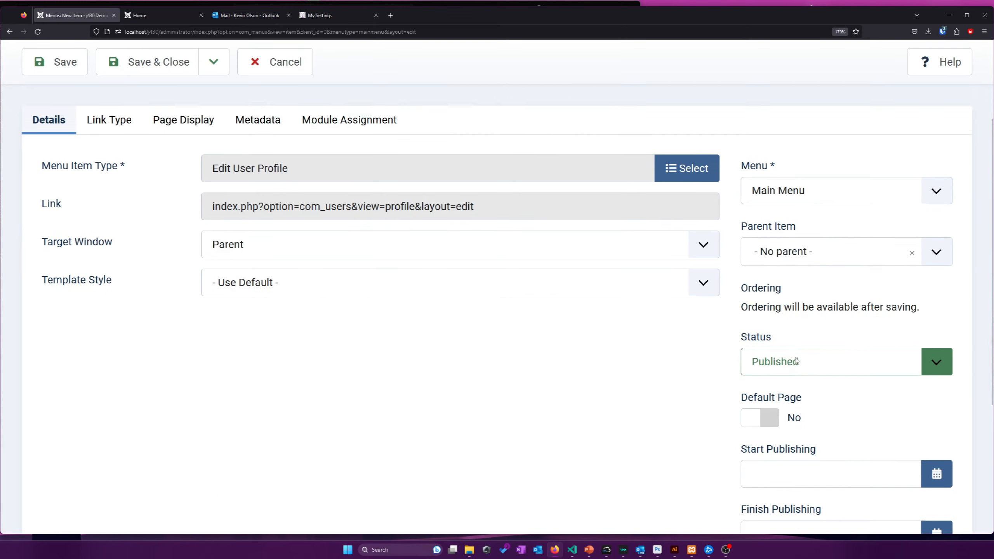
click(791, 348)
click(712, 360)
scroll(711, 357, down, 4)
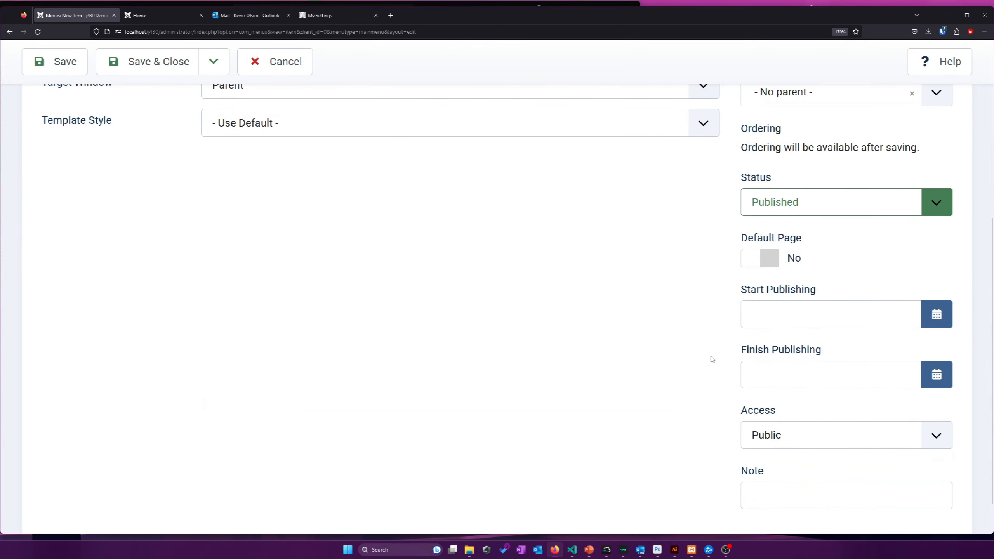
click(798, 397)
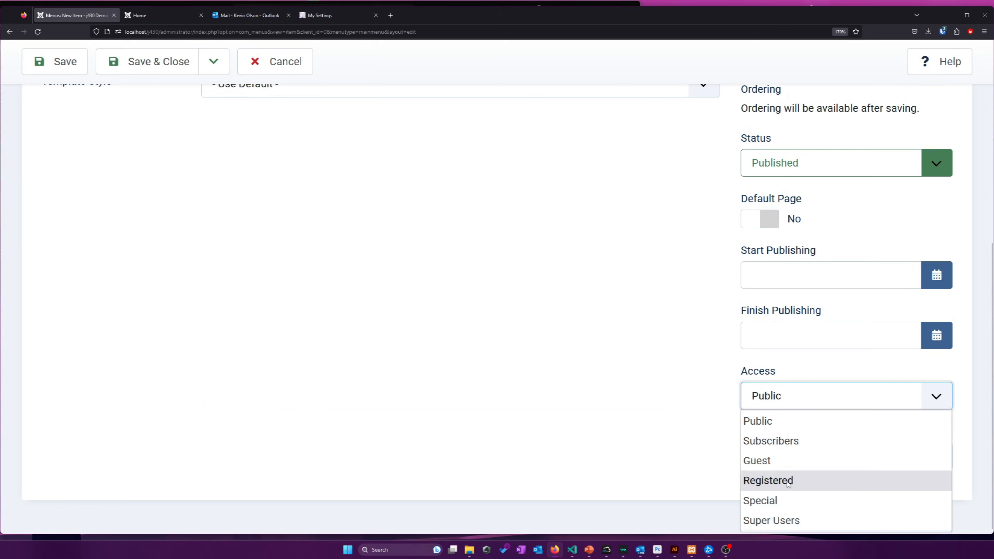
click(768, 480)
scroll(626, 322, up, 7)
click(72, 105)
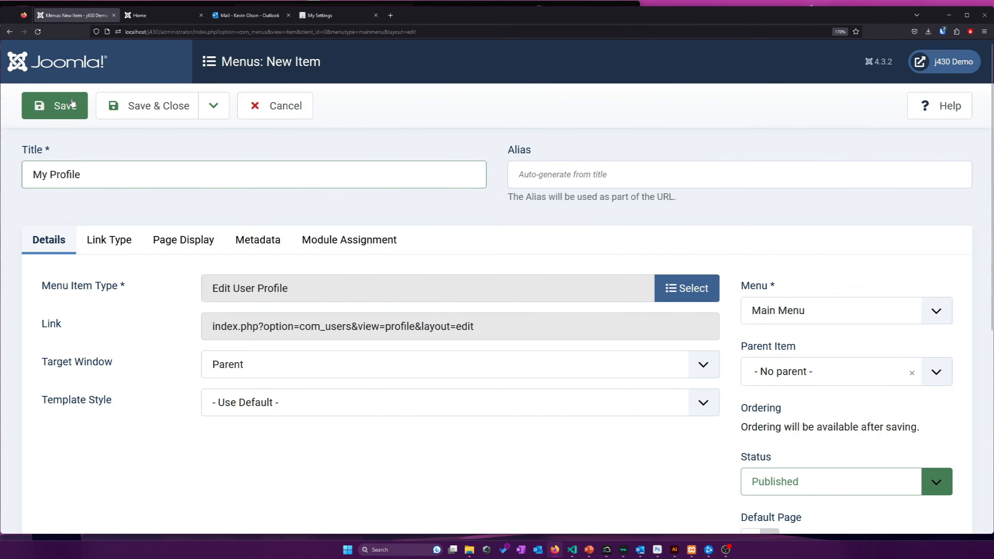
click(148, 15)
right_click(532, 216)
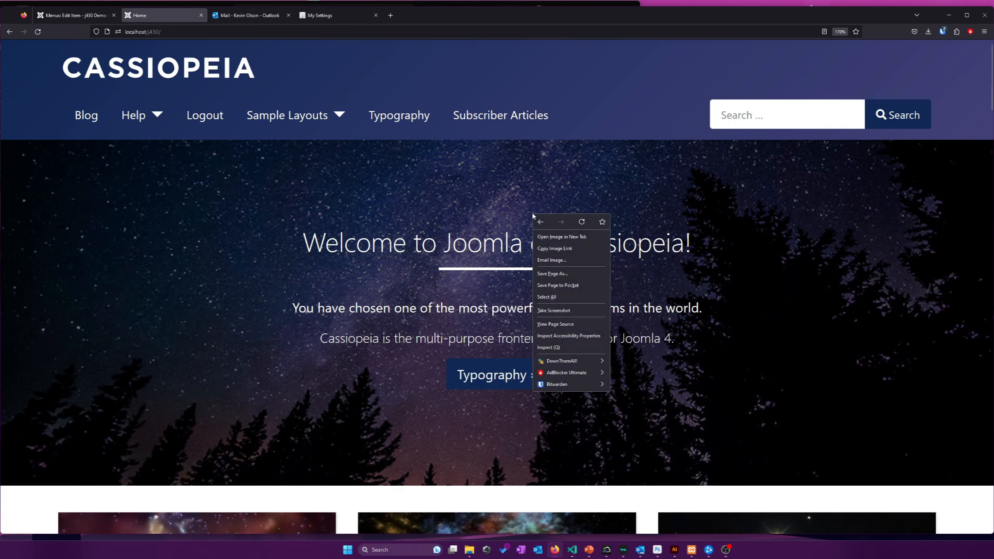
Reload the frontend home page and open My Profile from the Main Menu
click(581, 224)
scroll(614, 224, down, 1)
scroll(612, 222, down, 10)
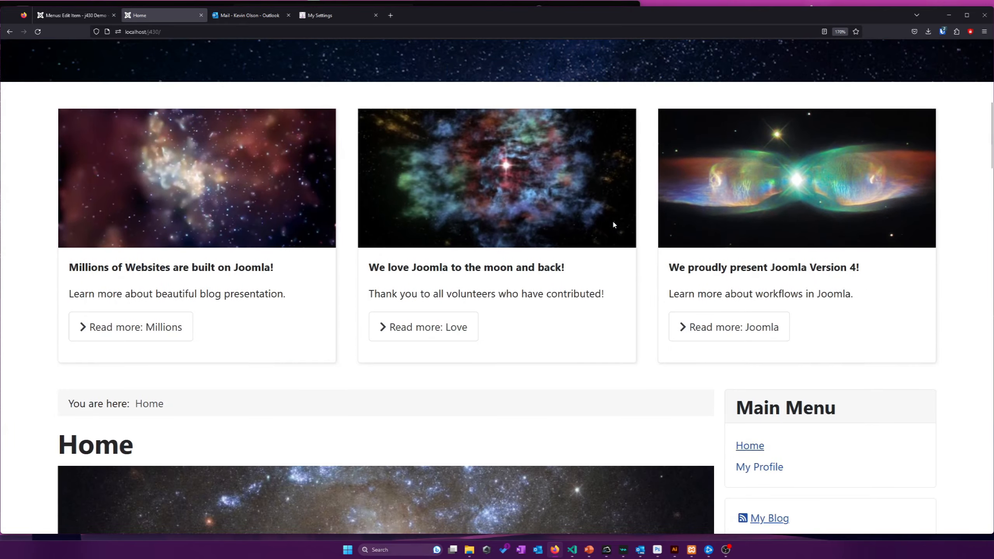
click(754, 314)
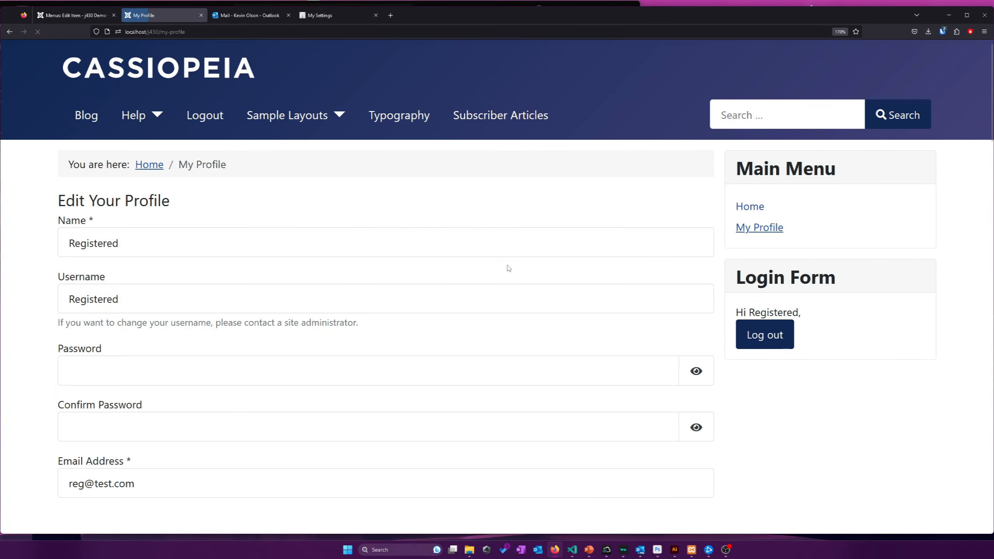
Check the Name, Username, Password, Confirm Password and Email Address fields of Edit Your Profile
click(330, 249)
click(326, 296)
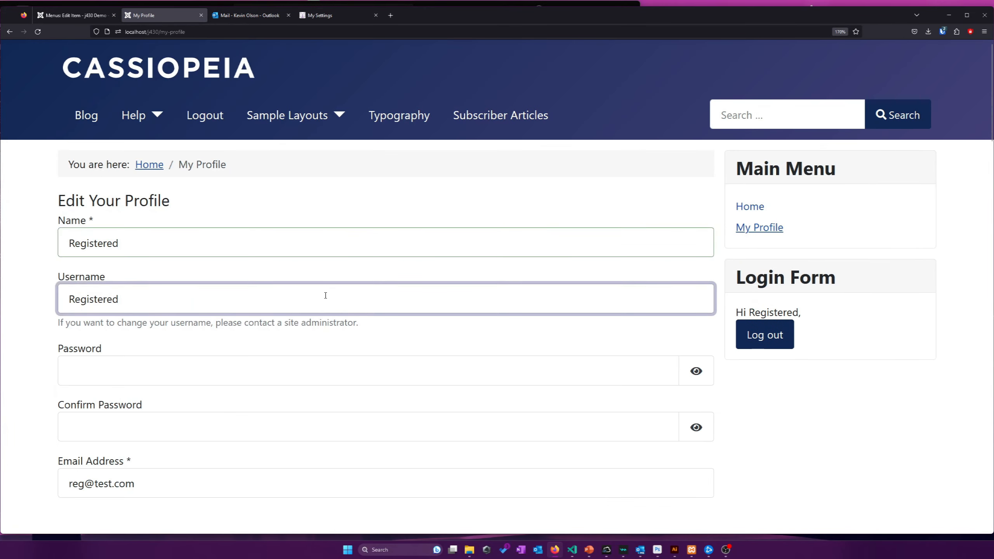
scroll(318, 296, down, 3)
key(ctrl+a)
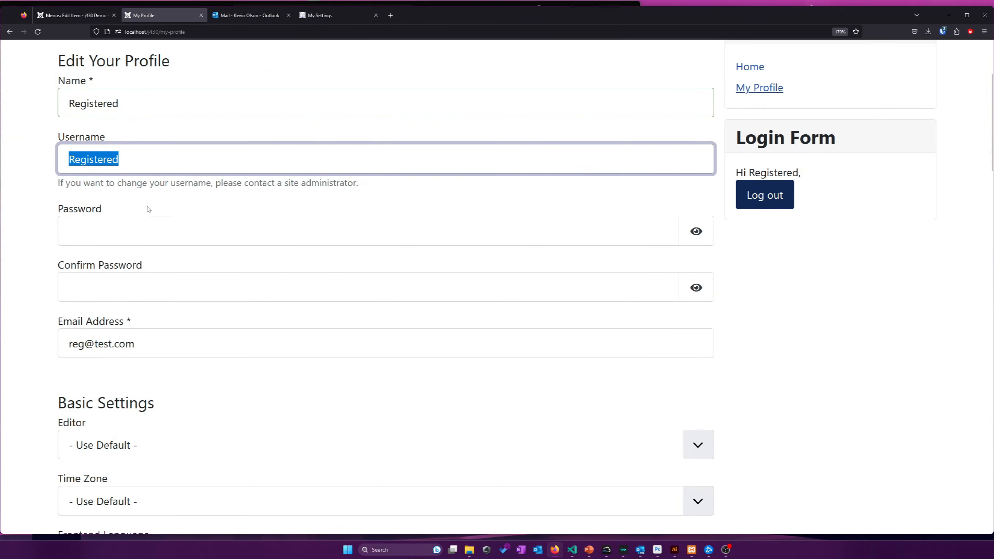
click(113, 195)
click(119, 224)
click(118, 277)
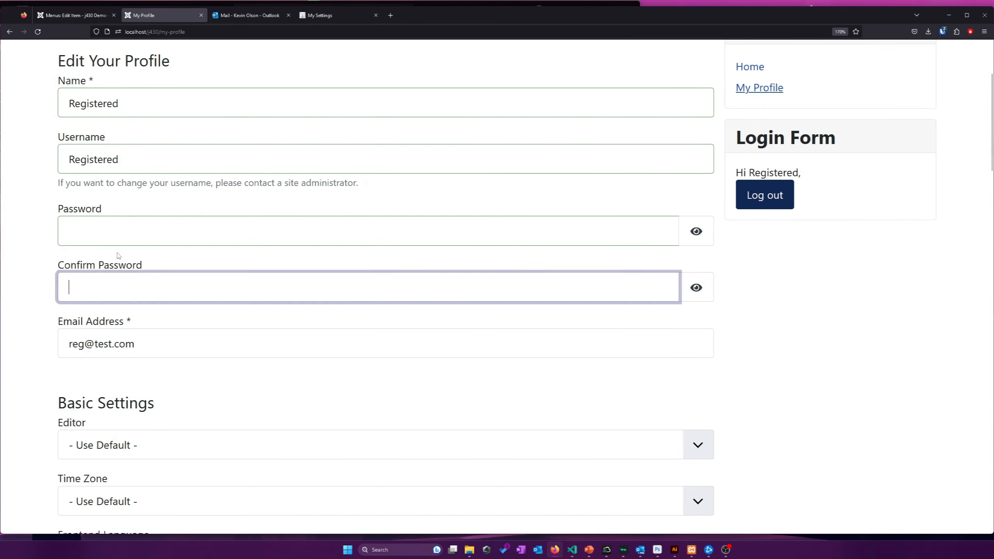
click(120, 236)
click(121, 278)
scroll(125, 257, down, 1)
click(215, 283)
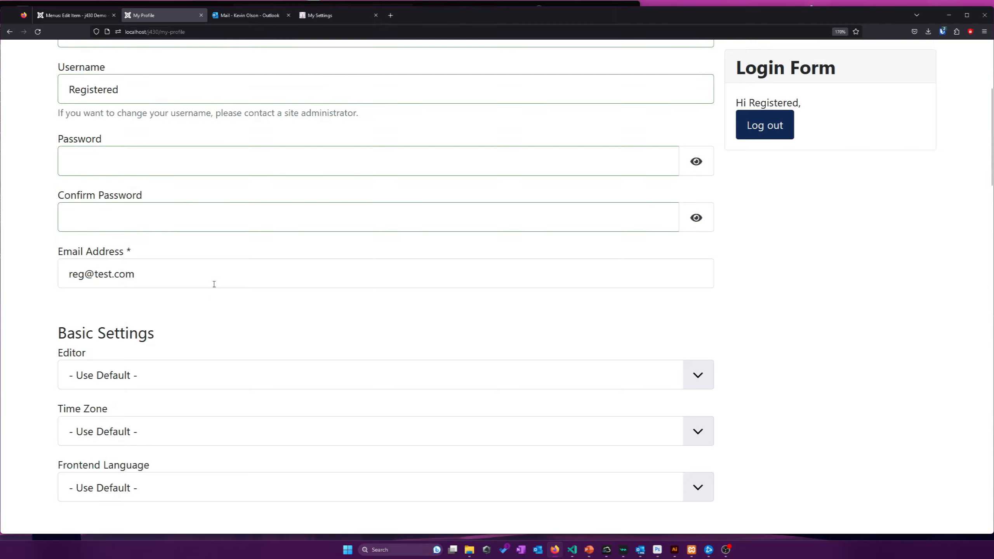
Scroll through the User Profile address, personal and multi-factor sections of the form
scroll(217, 279, down, 1)
scroll(217, 279, down, 2)
scroll(250, 310, down, 4)
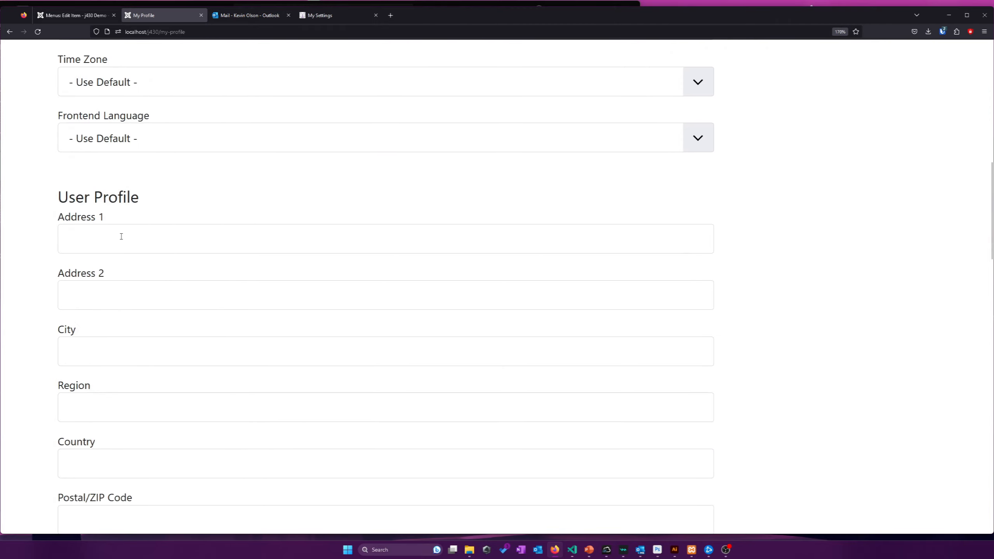
scroll(121, 235, up, 3)
scroll(200, 172, down, 15)
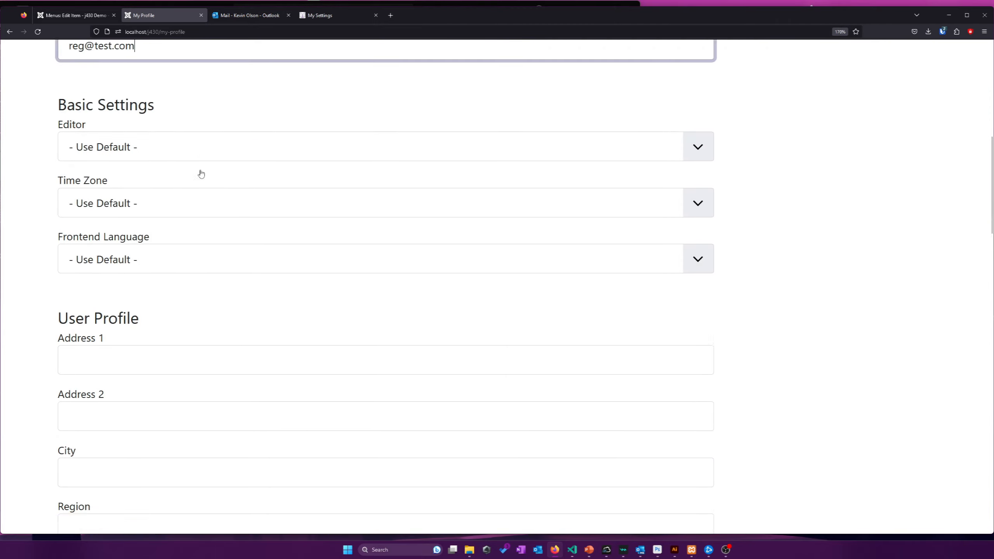
scroll(200, 172, down, 4)
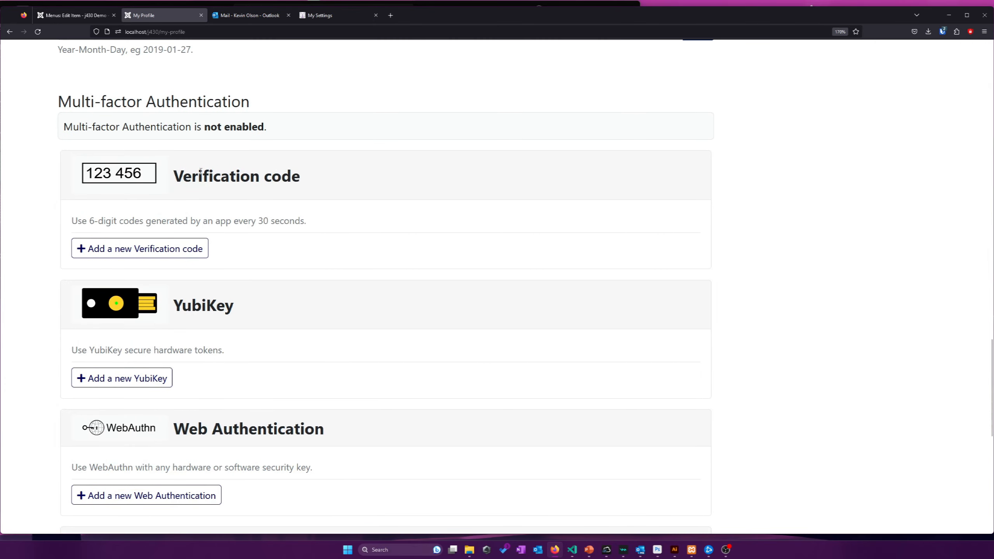
scroll(157, 226, down, 3)
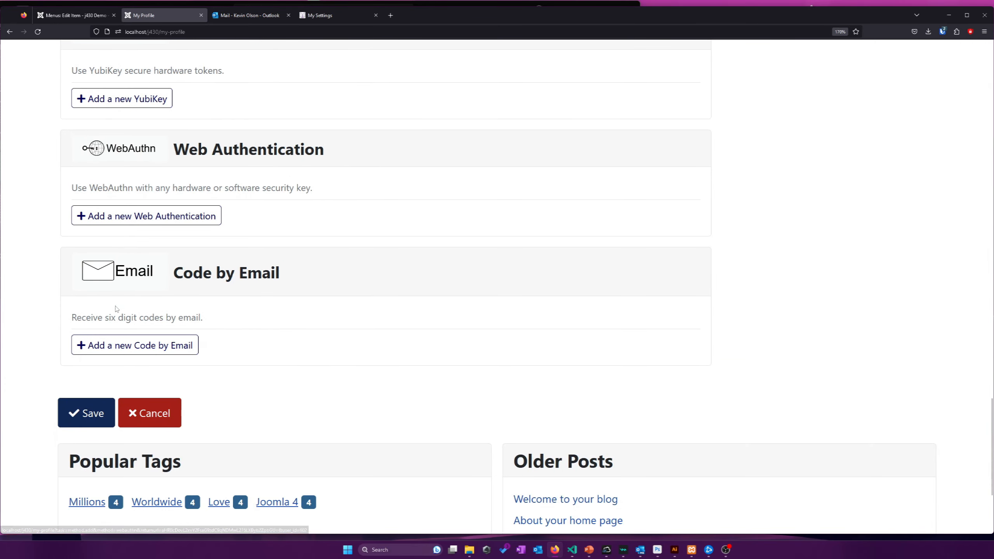
scroll(166, 277, up, 5)
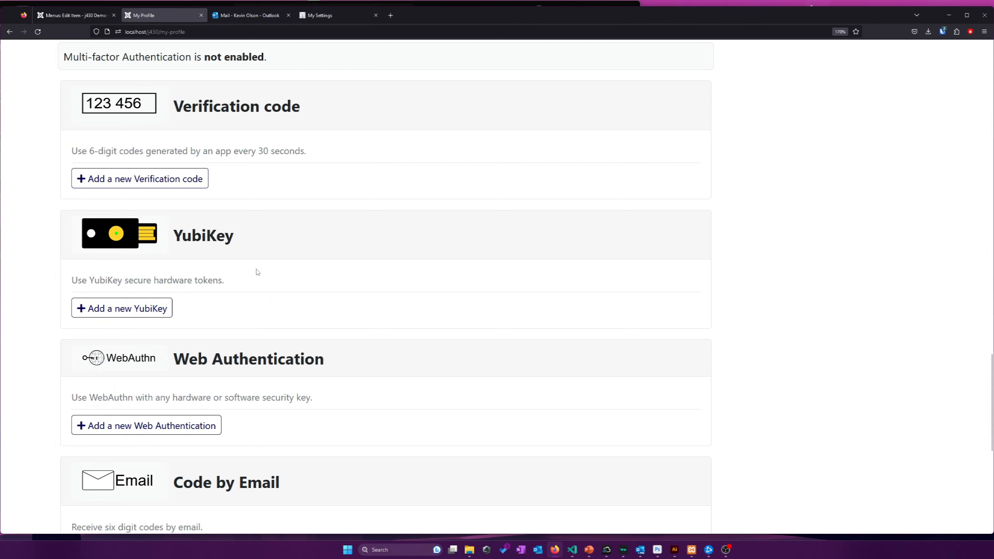
scroll(257, 272, down, 3)
scroll(255, 269, up, 2)
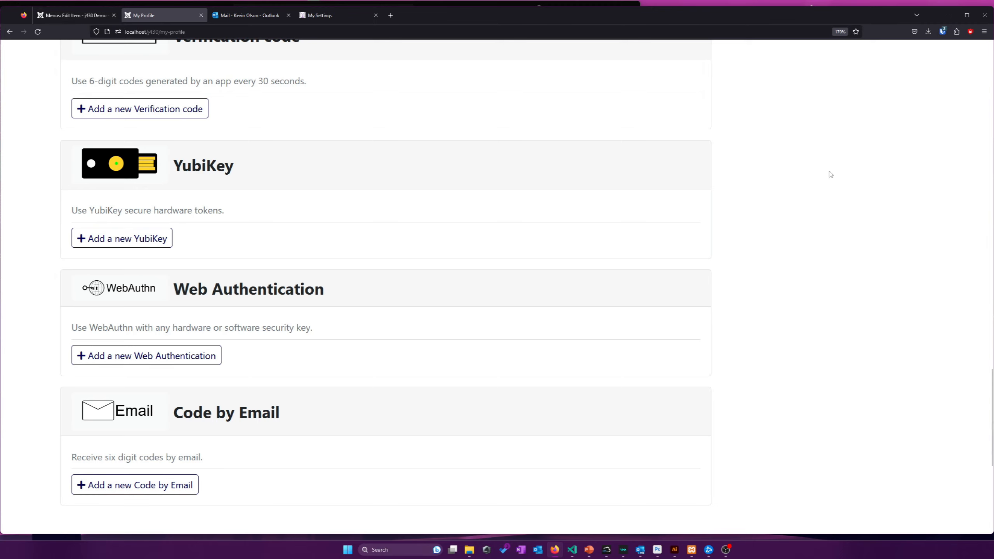
scroll(831, 175, up, 15)
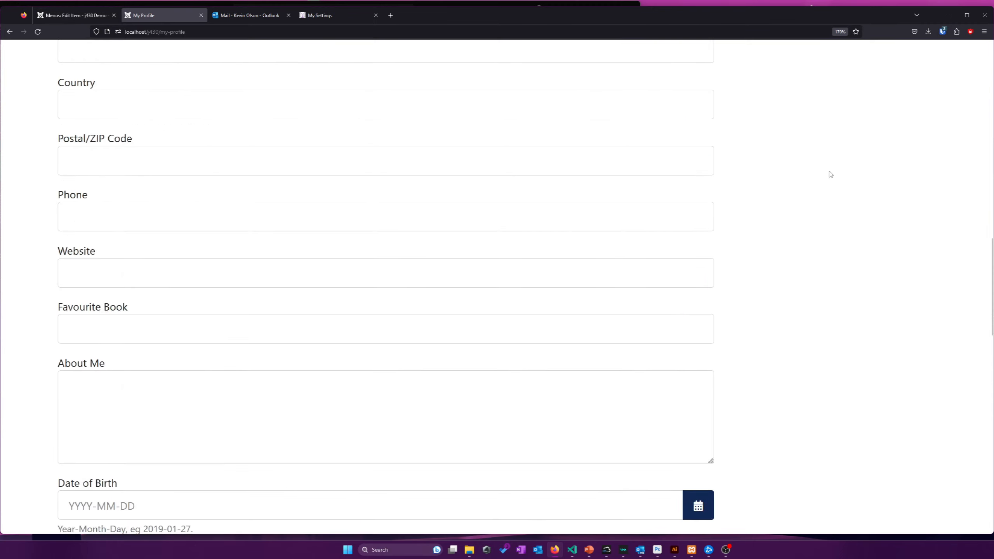
scroll(831, 174, up, 15)
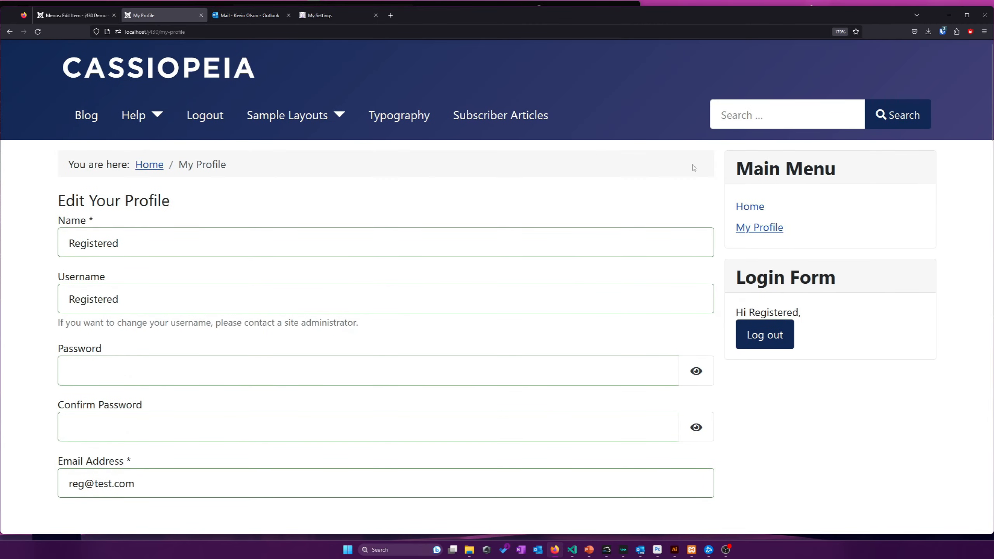